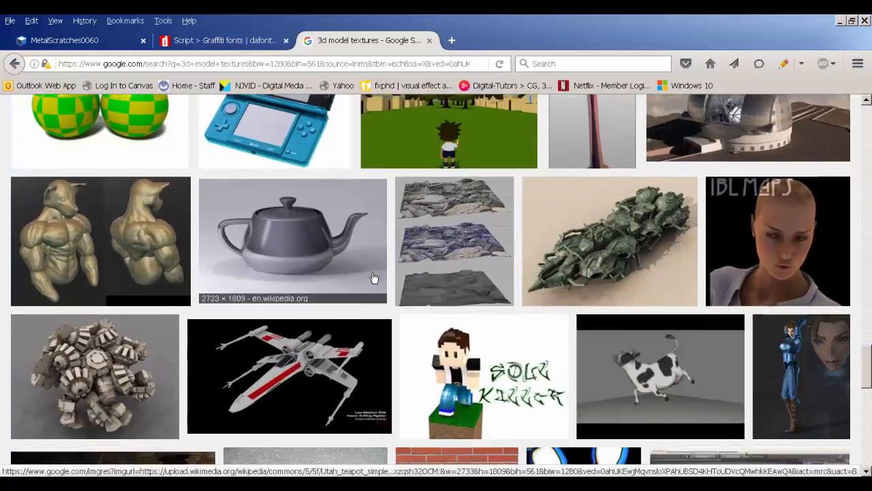
Step: Scroll through the Google Images results for '3d model textures'
scroll(283, 298, down, 2)
scroll(283, 298, down, 2)
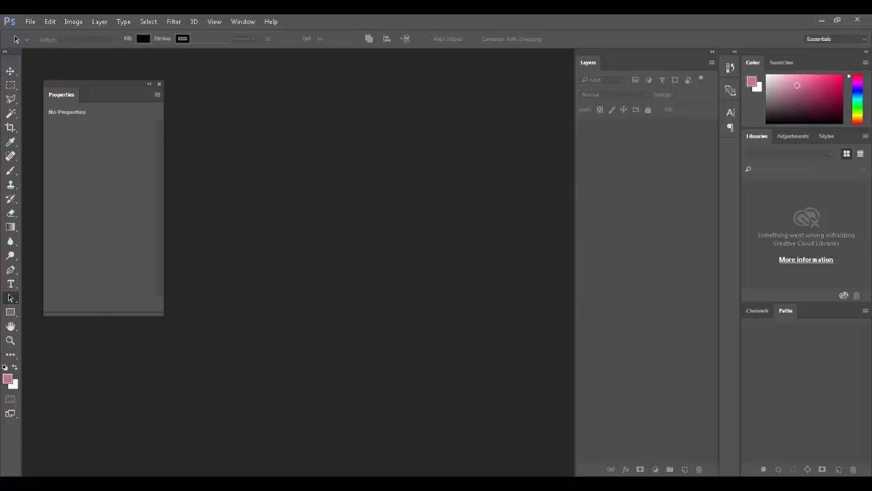
Step: Bring the Explorer source folder over Photoshop and select each texture: SignsVarious, AnimalsVarious, brick, DoorsMetal, MetalScratches, DecalBottom
drag(221, 89, 398, 50)
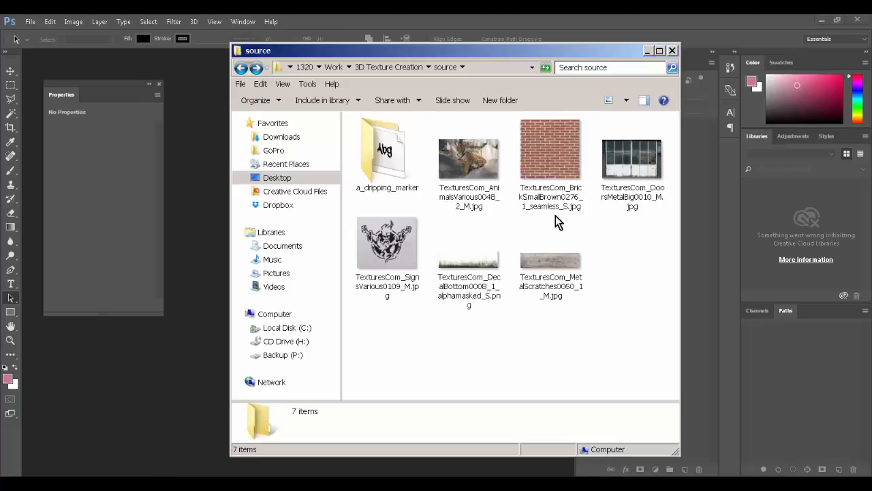
drag(666, 330, 443, 131)
click(408, 243)
click(462, 189)
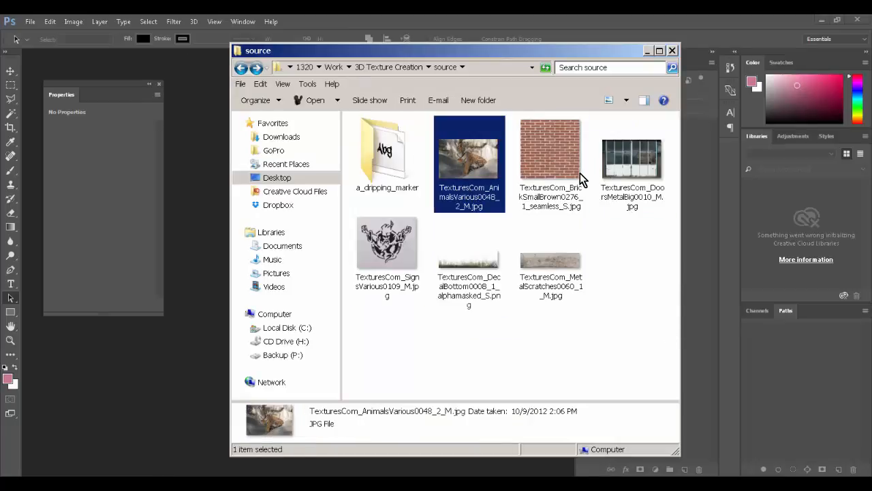
click(581, 179)
click(612, 175)
click(555, 260)
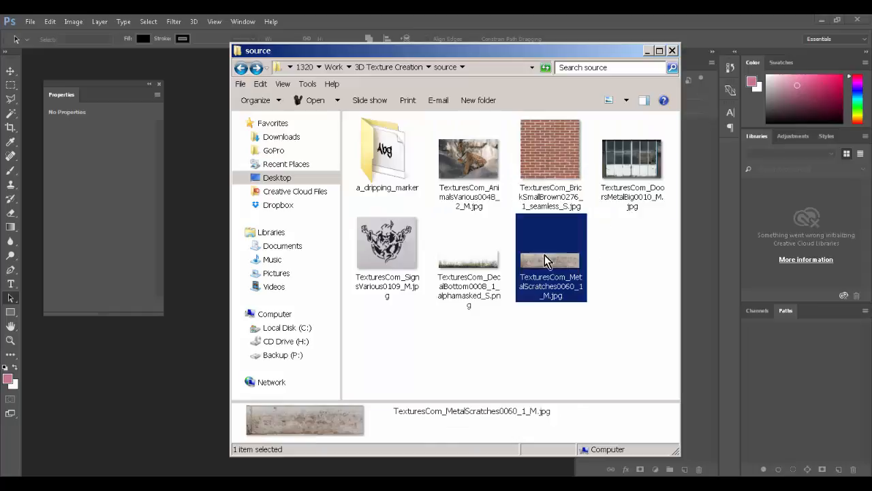
click(494, 268)
click(409, 258)
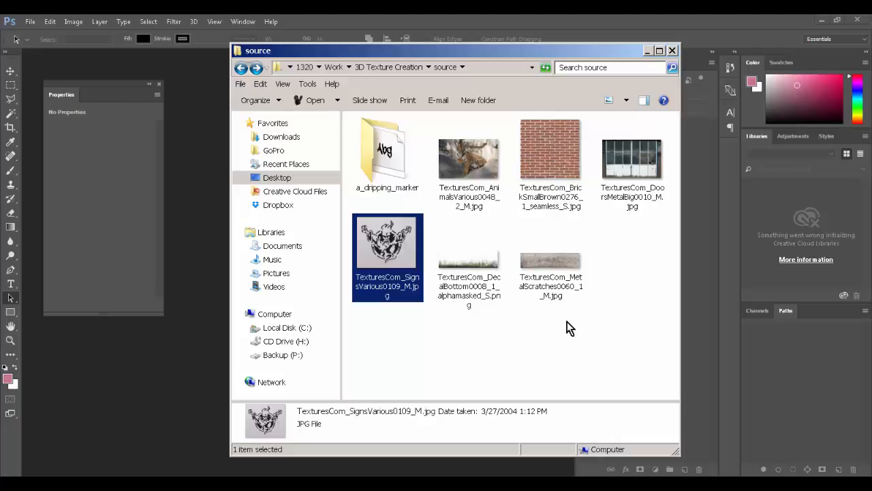
click(430, 207)
Step: Install adrip1.ttf from a_dripping_marker, keeping the existing font, and return to the source folder
double_click(397, 162)
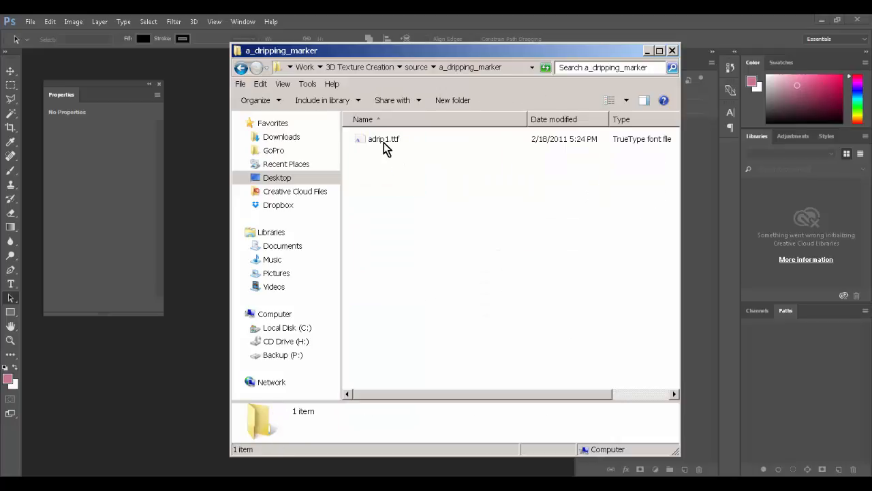
click(380, 138)
right_click(379, 138)
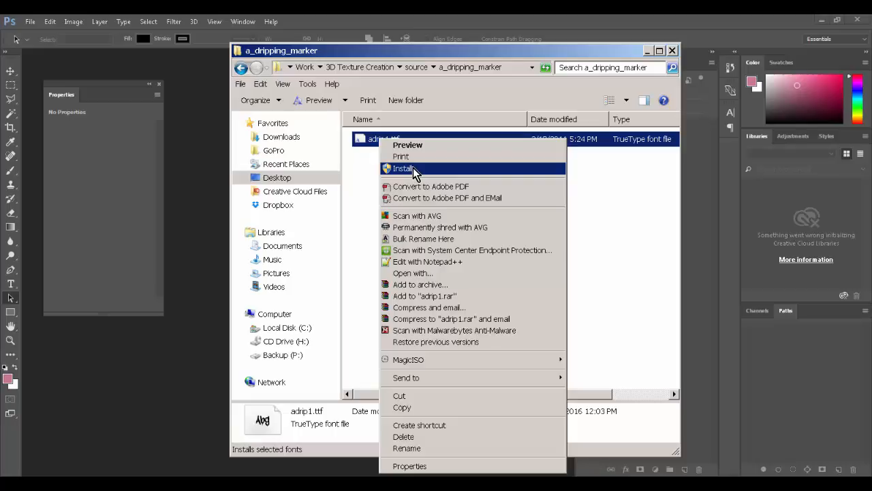
click(412, 168)
click(532, 262)
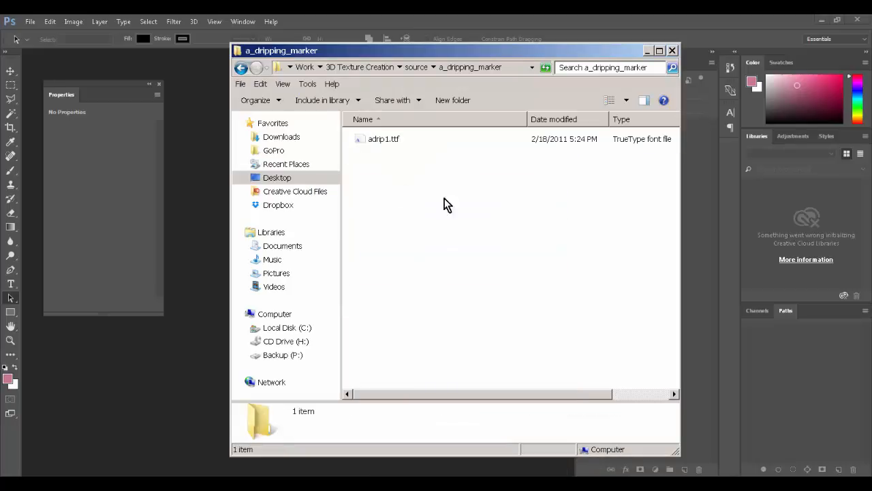
key(BackSpace)
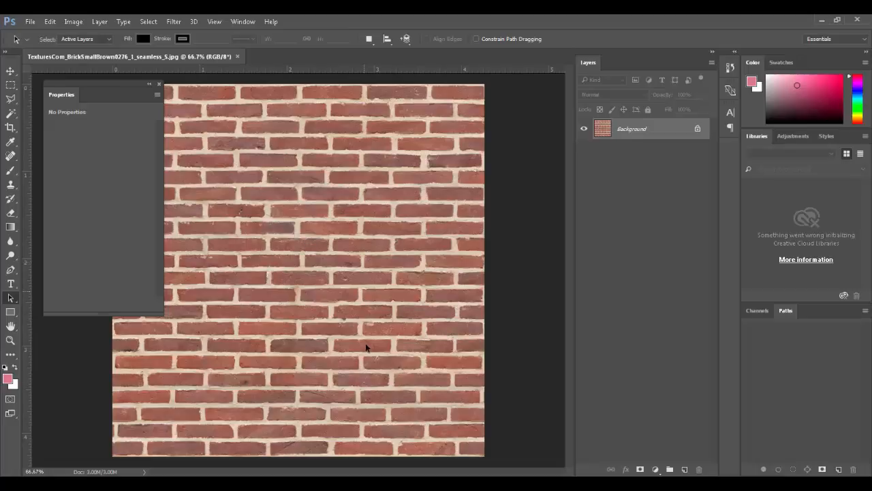
Step: Bring Explorer back, select SignsVarious and DecalBottom, then preview the AnimalsVarious tiger image
drag(0, 120, 471, 72)
click(456, 266)
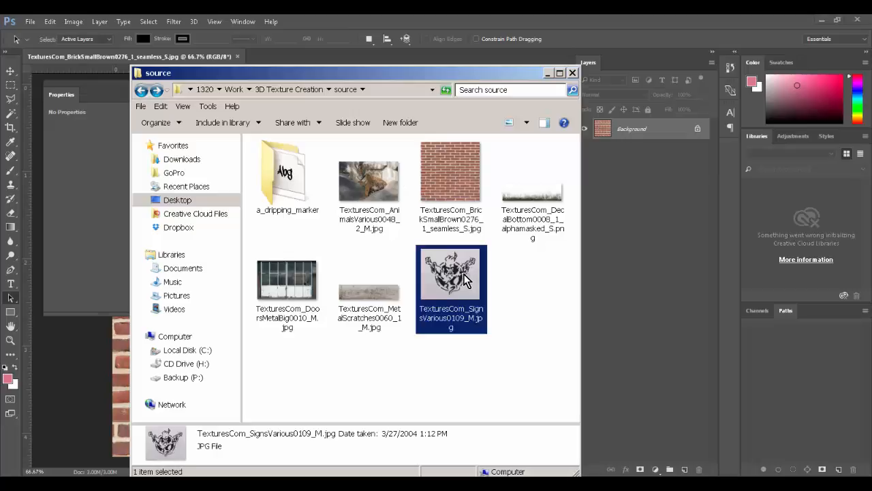
click(516, 215)
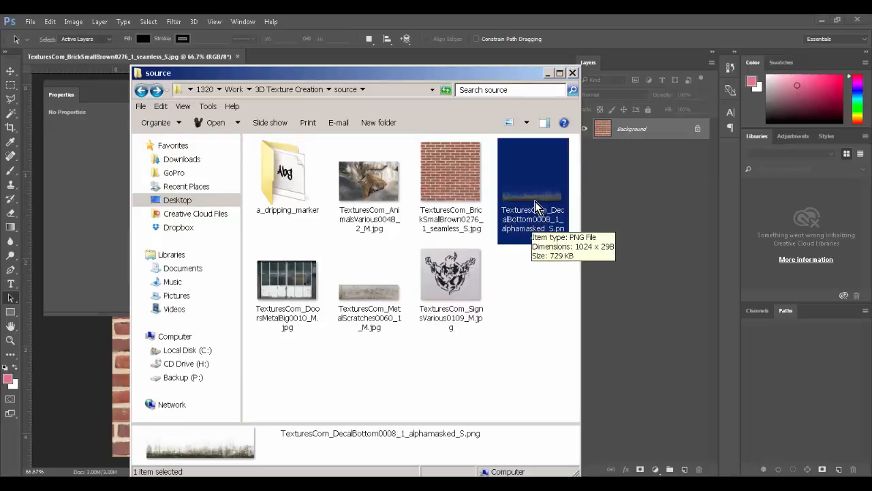
click(510, 289)
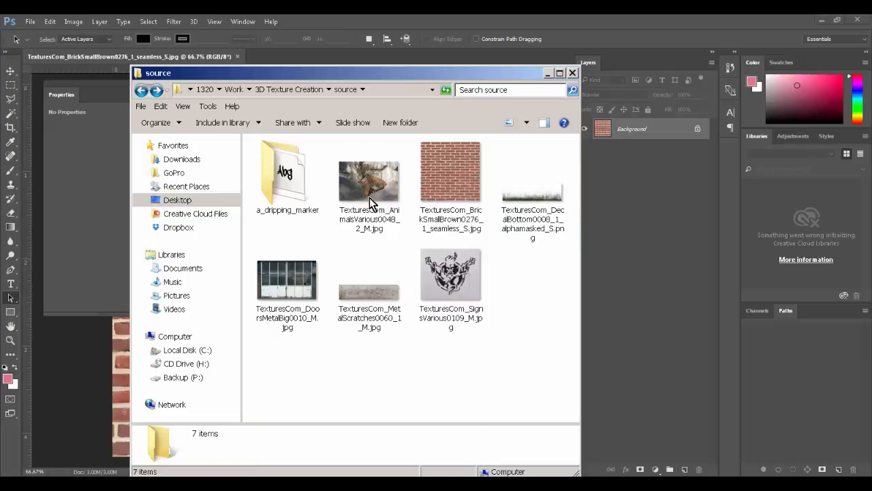
click(372, 181)
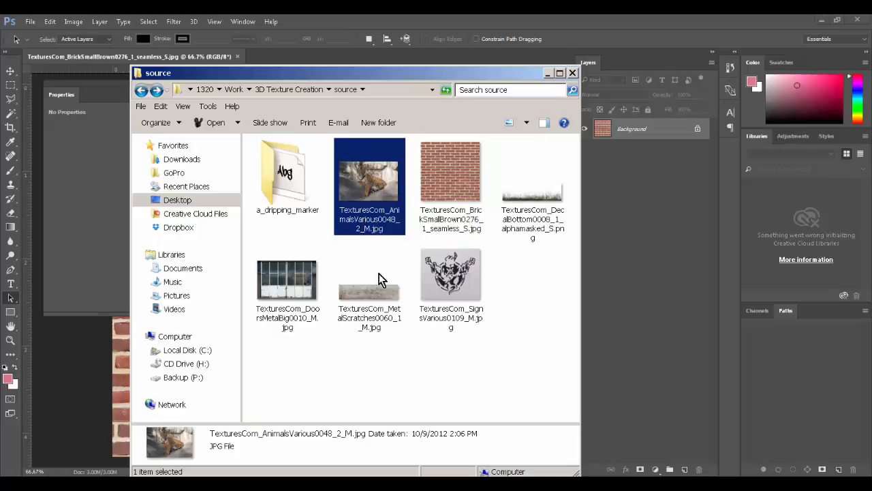
right_click(374, 211)
click(407, 143)
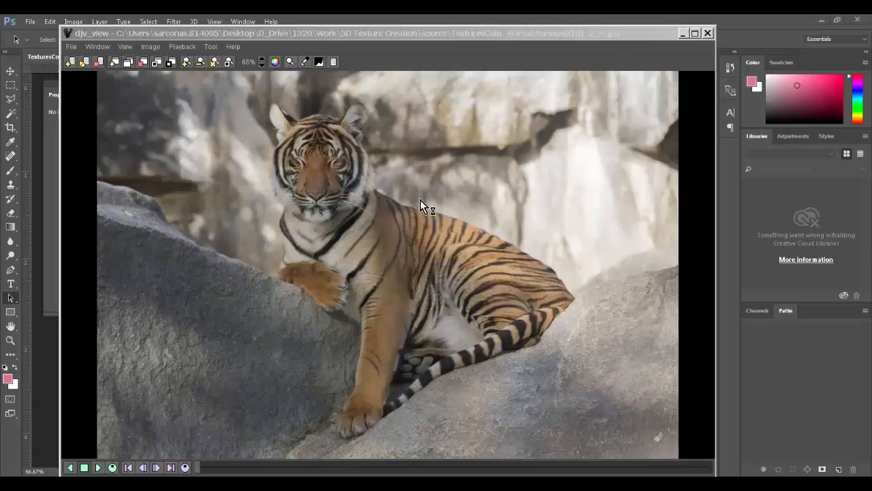
click(708, 32)
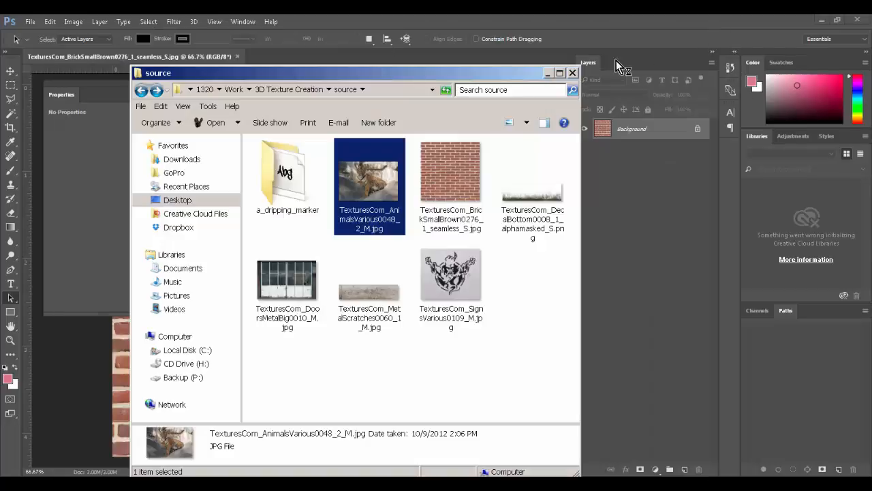
Step: Check the a_dripping_marker folder, move Explorer aside, close the photo viewer and return to Firefox
double_click(292, 185)
click(286, 163)
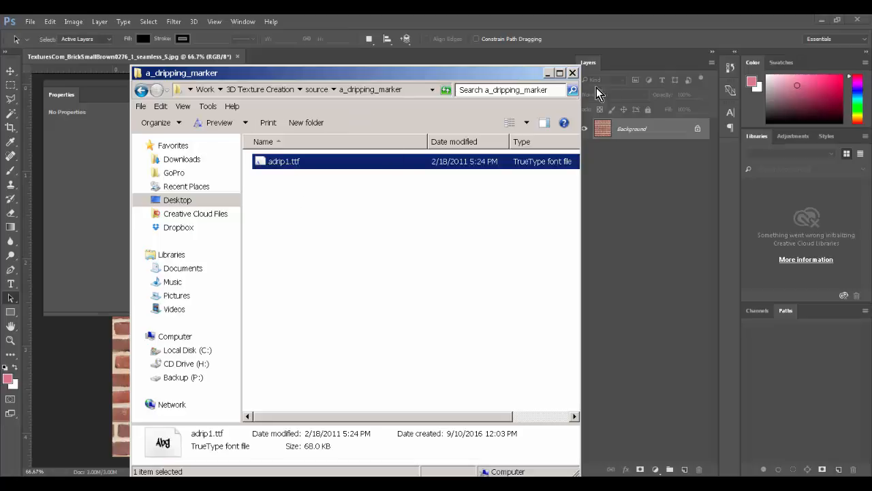
click(503, 220)
key(BackSpace)
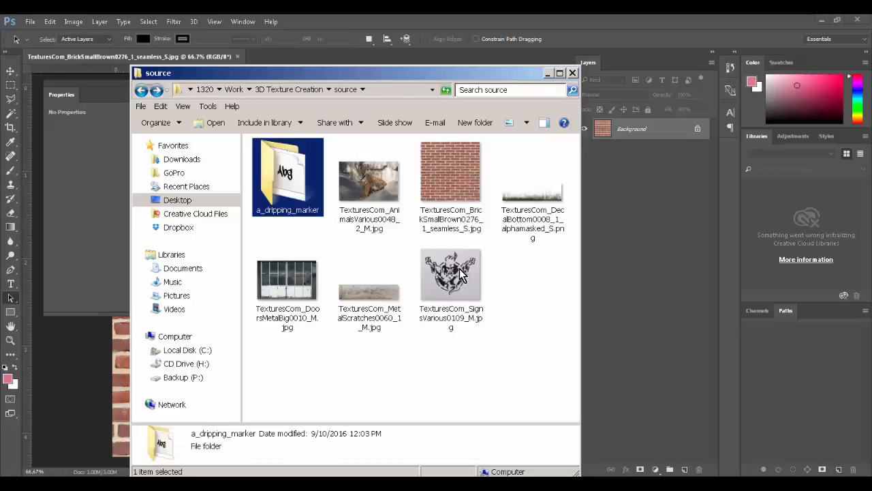
drag(453, 77, 0, 135)
click(865, 21)
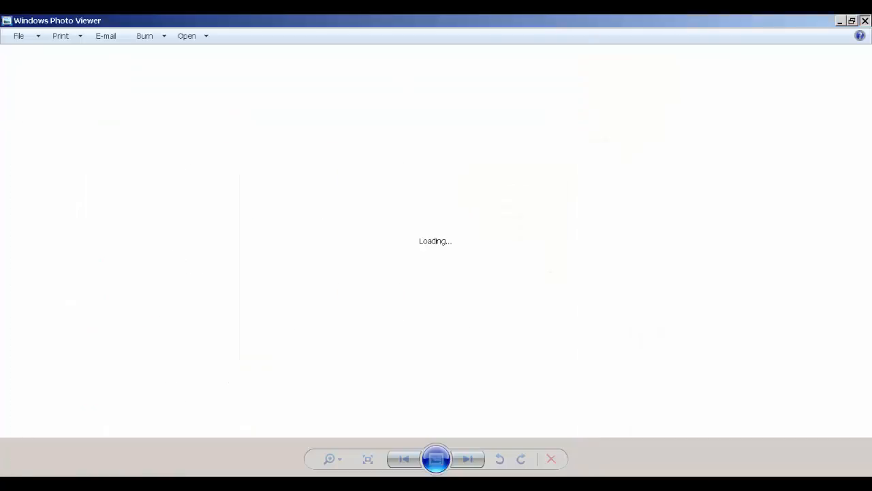
key(alt+Tab)
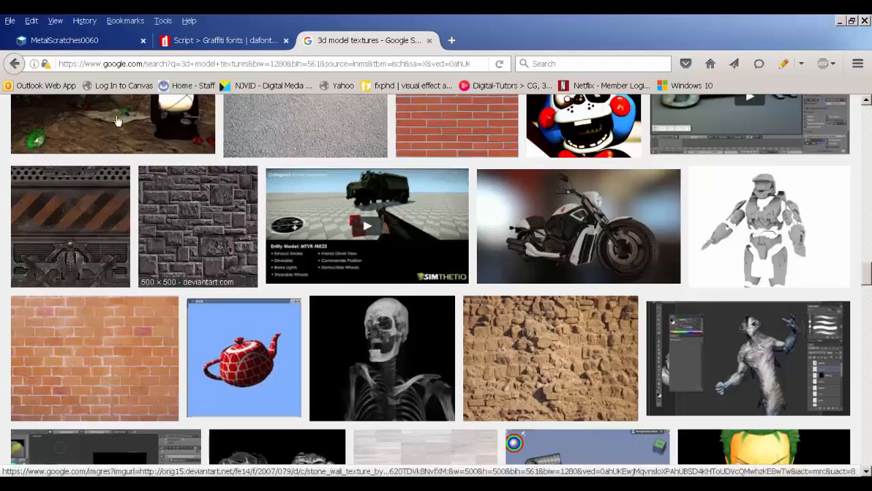
Step: Go back to the MetalScratches0060 texture page, scroll it, then view the 3D Scans and Substance categories
click(89, 47)
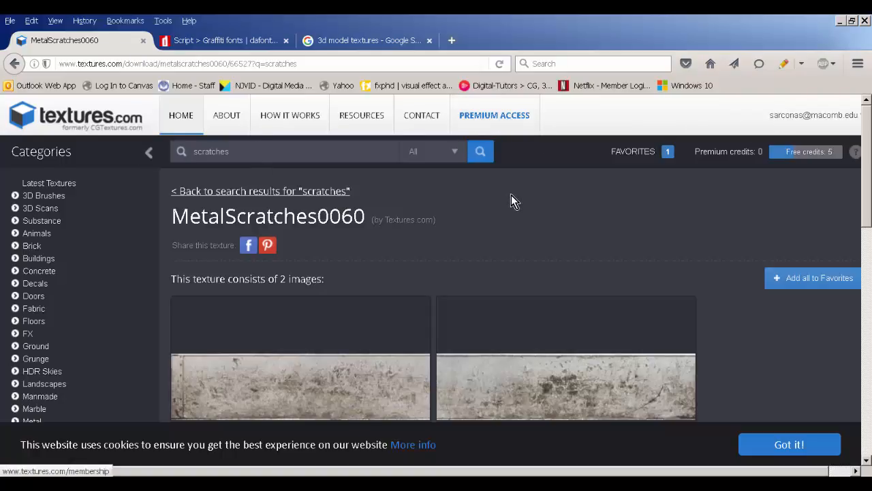
scroll(512, 195, down, 5)
scroll(511, 195, down, 1)
scroll(485, 204, up, 1)
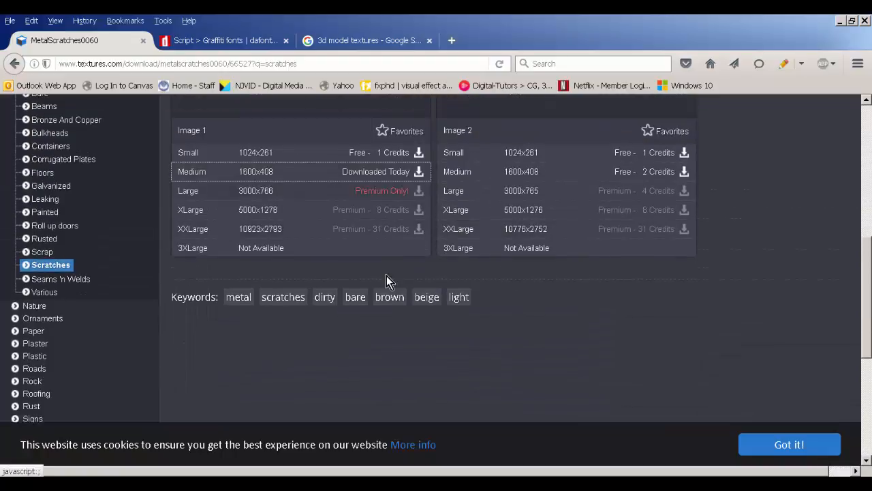
scroll(386, 276, down, 1)
scroll(372, 279, down, 3)
scroll(362, 288, up, 9)
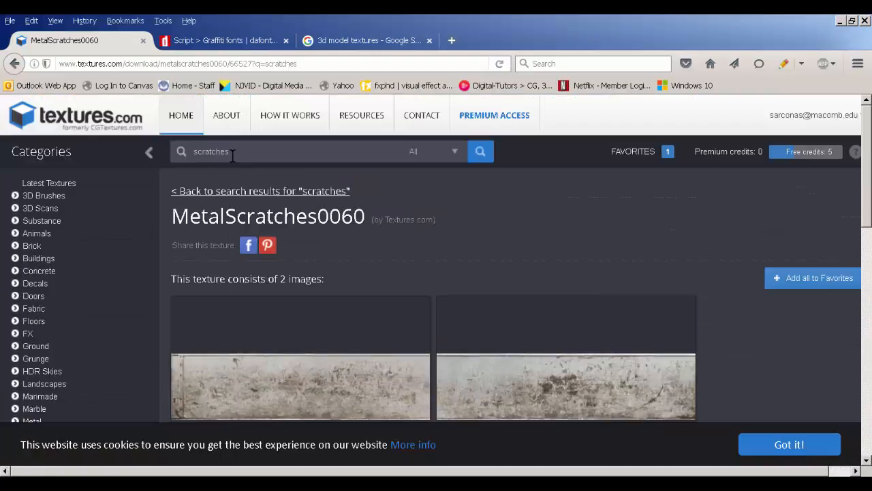
click(51, 209)
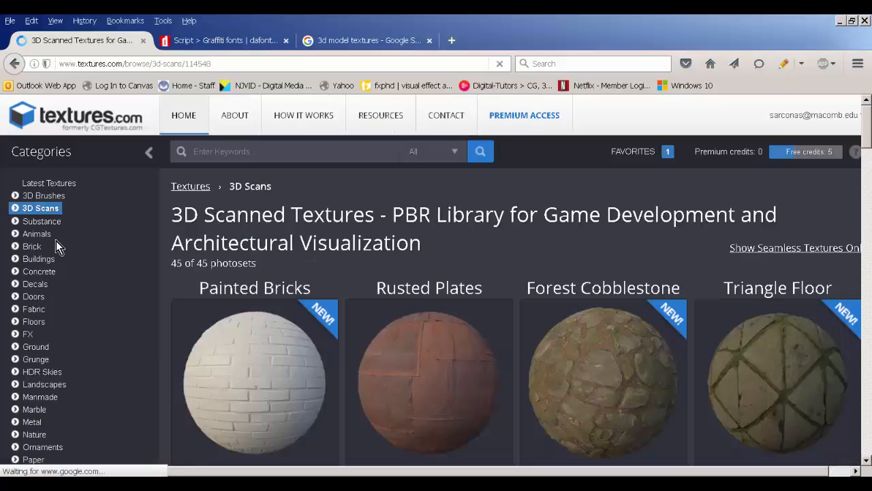
click(46, 225)
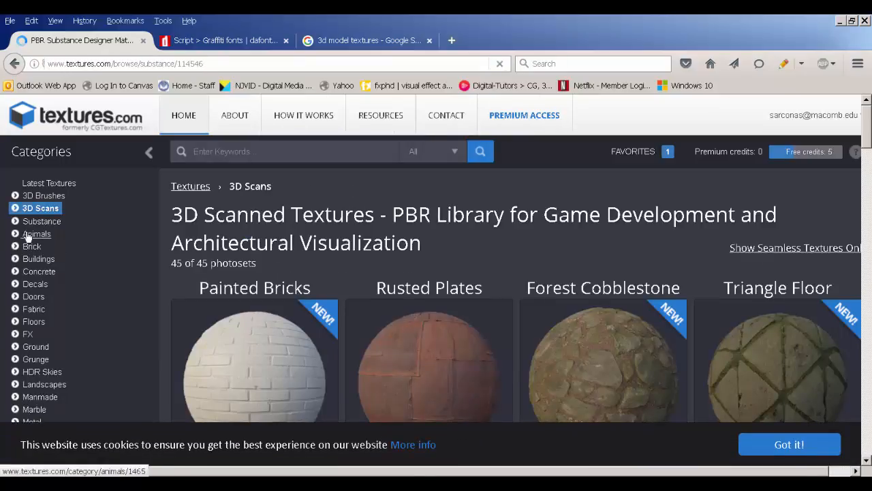
Step: Open the textures.com Animals category and scroll through its subcategories
click(31, 239)
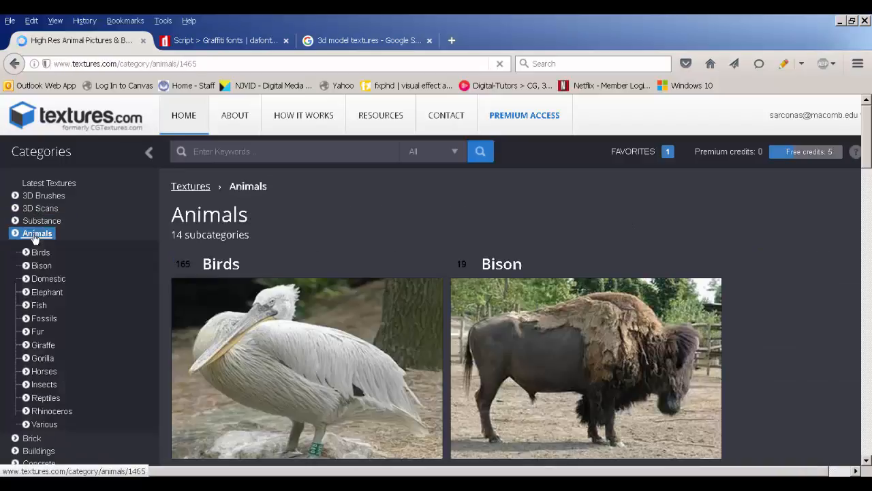
scroll(507, 217, down, 3)
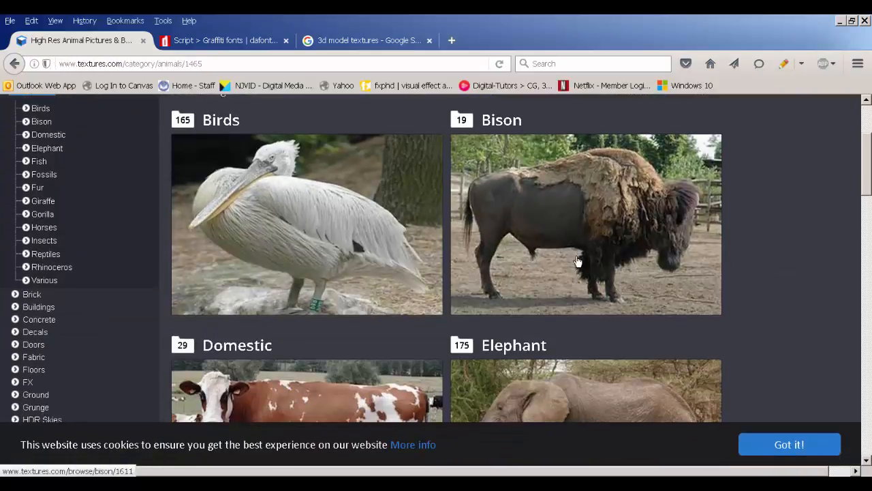
scroll(576, 259, down, 3)
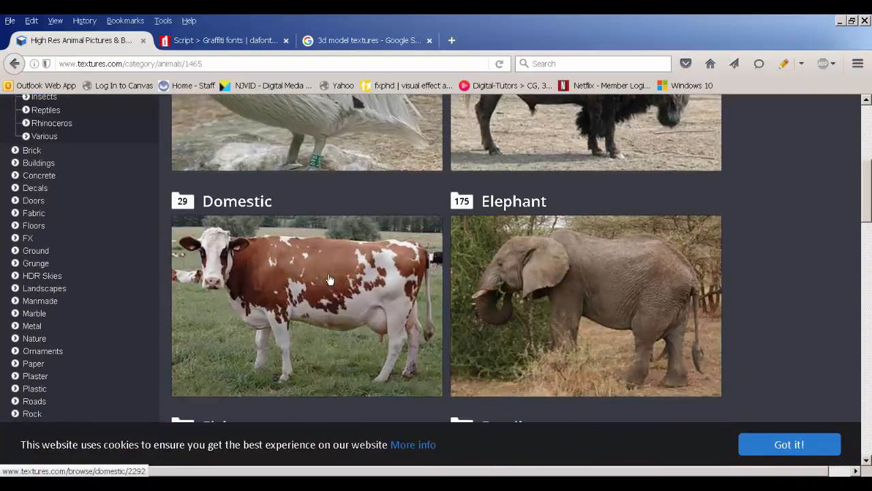
scroll(306, 255, down, 3)
scroll(332, 283, down, 3)
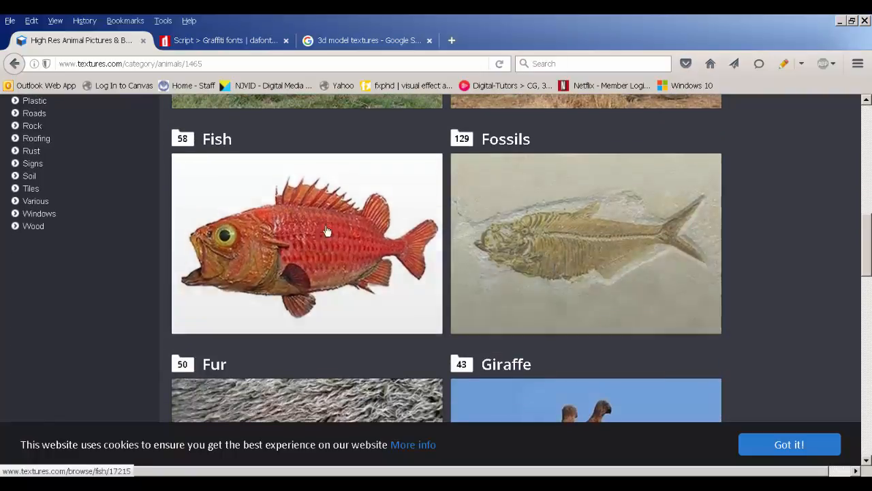
scroll(571, 244, down, 3)
scroll(571, 243, down, 2)
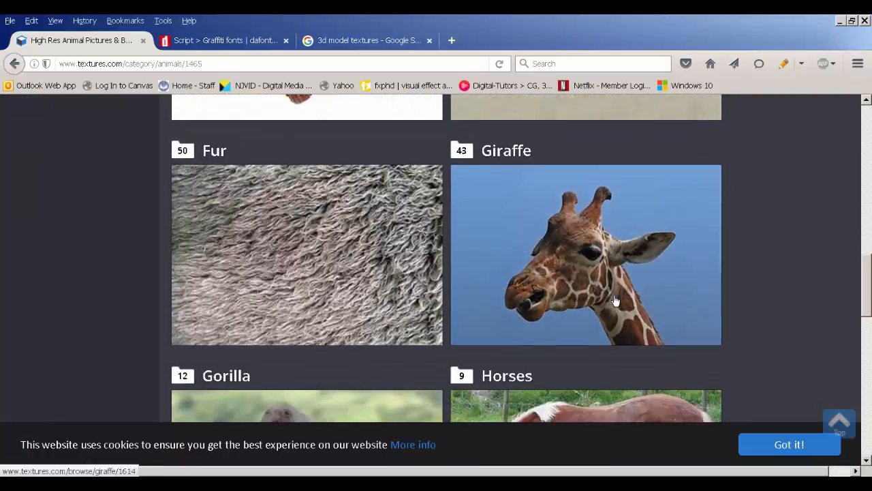
scroll(388, 250, down, 4)
scroll(380, 267, down, 8)
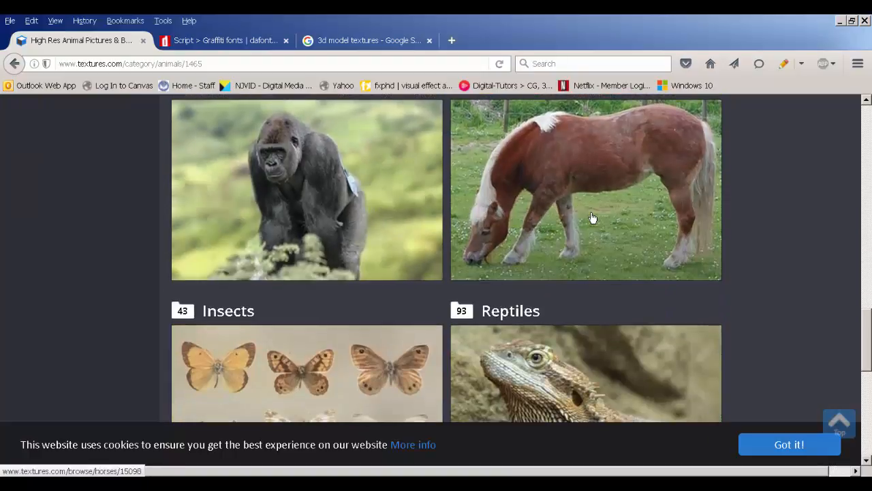
scroll(402, 239, up, 2)
scroll(404, 240, up, 15)
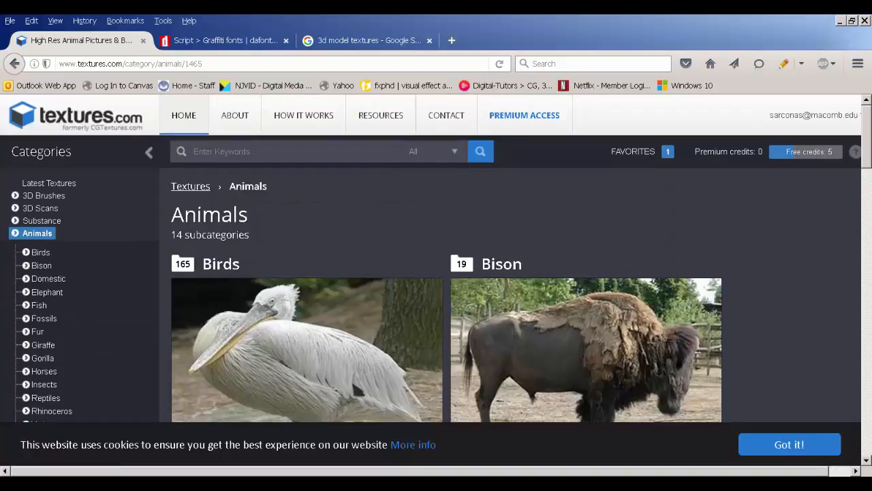
key(alt+Tab)
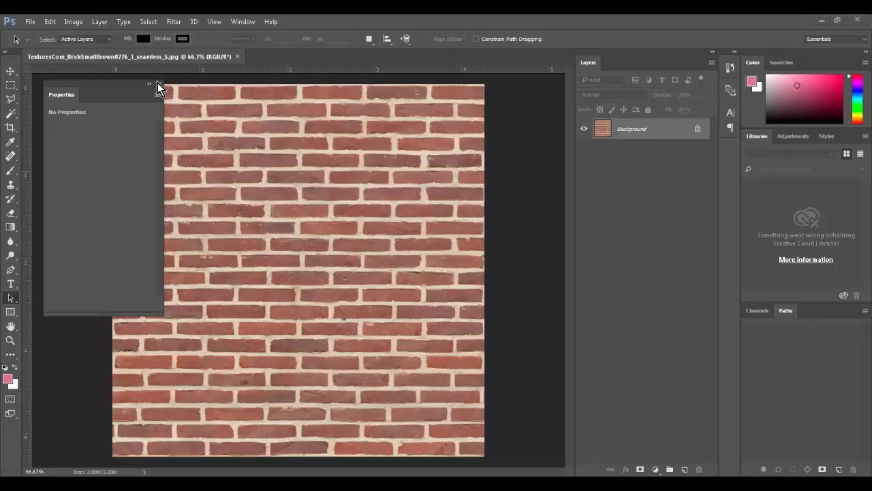
Step: In Maya, close the floating panel and bring up Assign New Material for pPlane2
click(158, 82)
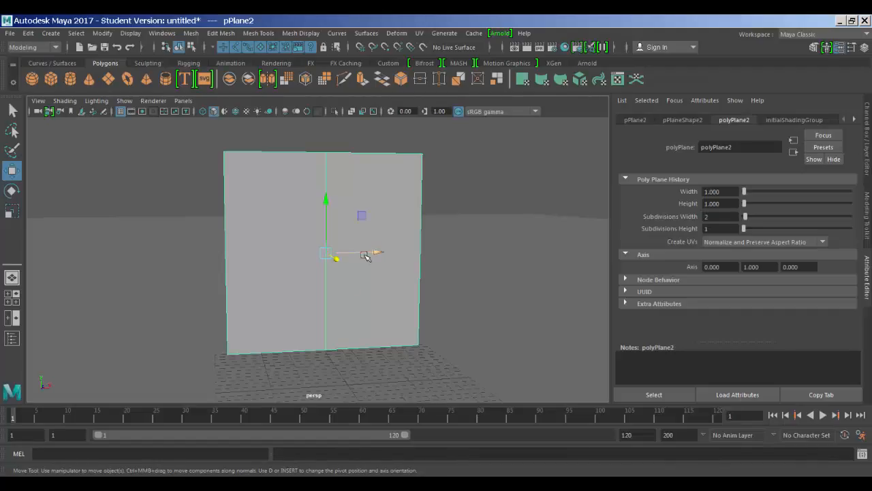
click(428, 175)
alt+drag(359, 210, 358, 211)
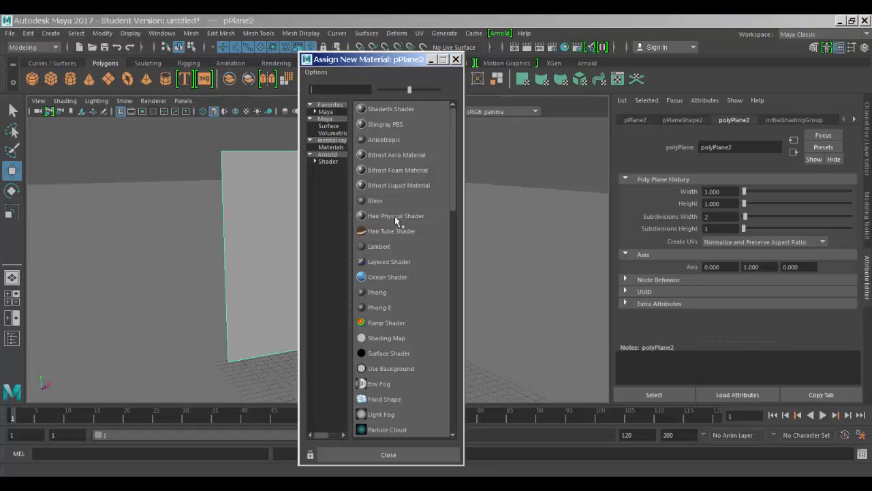
Step: Assign an Arnold aiStandard material (aiStandard1) to pPlane2, leaving Diffuse Color white
click(327, 154)
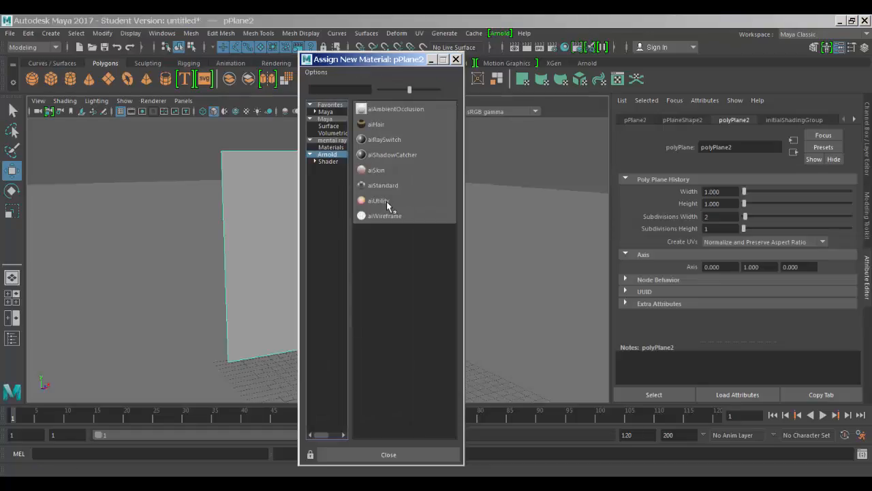
click(385, 182)
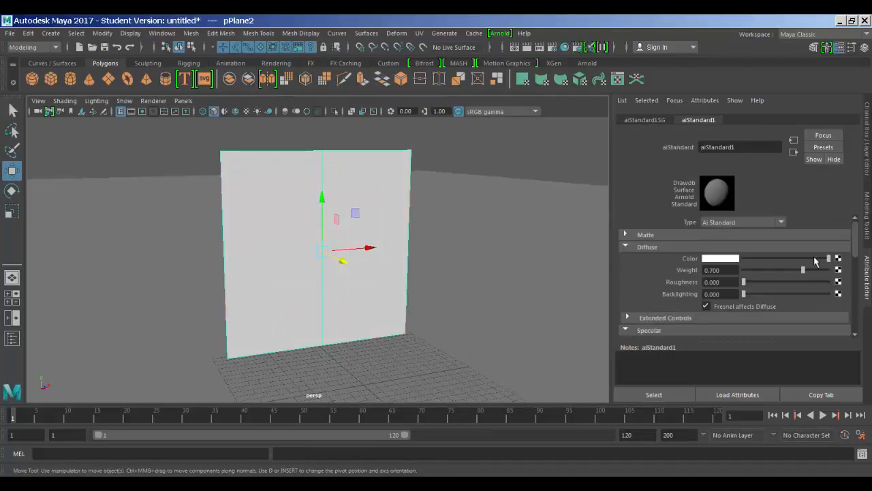
drag(815, 261, 849, 261)
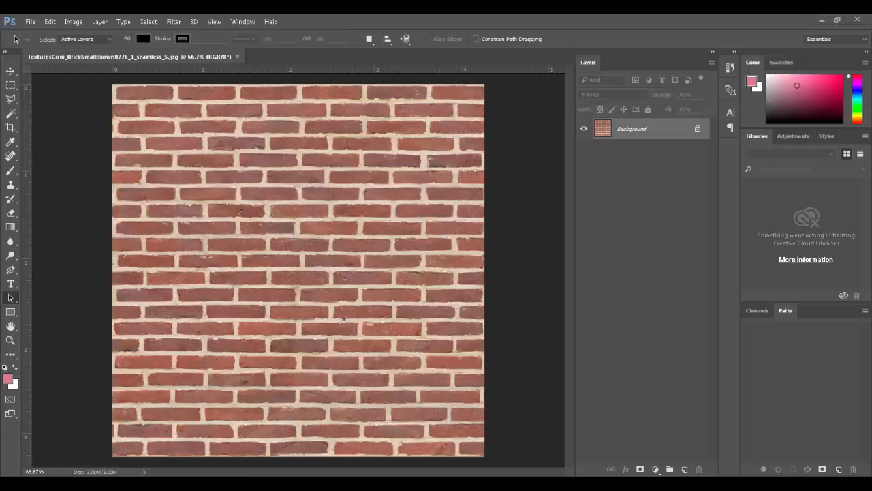
Step: Connect a file1 texture loading TexturesCom_BrickSmallBrown0276_1_seamless_S.jpg to the material's Color
mouse_move(487, 483)
click(487, 462)
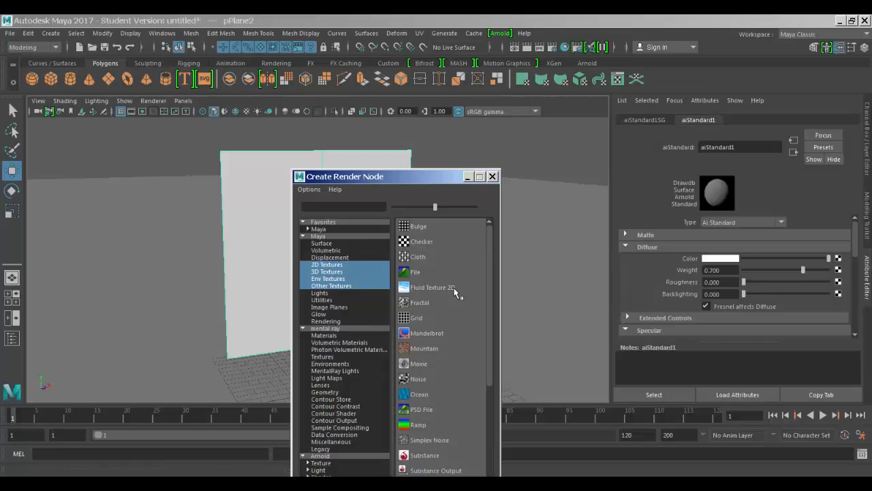
click(438, 271)
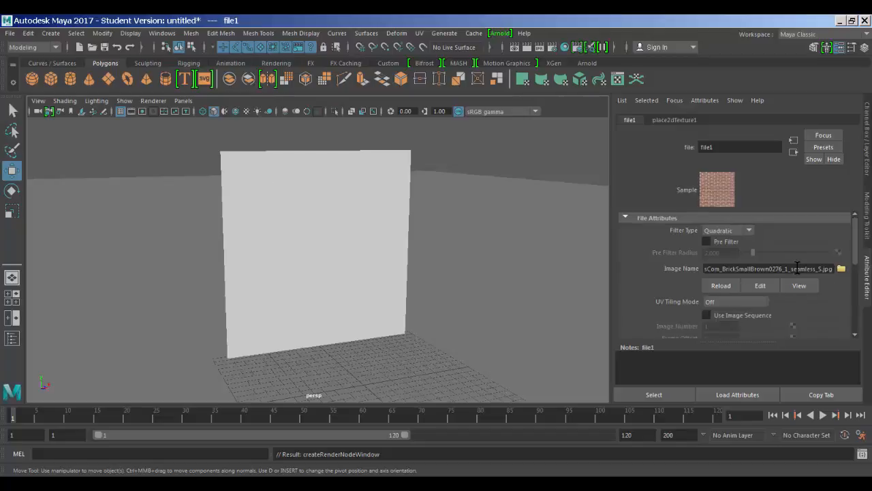
mouse_move(501, 226)
alt+mouse_down()
mouse_move(460, 222)
mouse_move(491, 223)
alt+mouse_up()
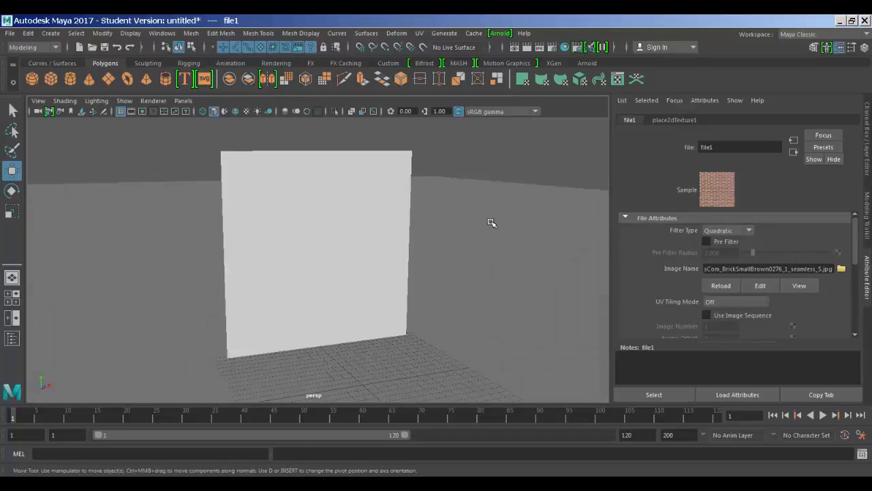
Step: Turn on textured display with 6, then tumble and dolly around the brick wall to inspect it closely
key(6)
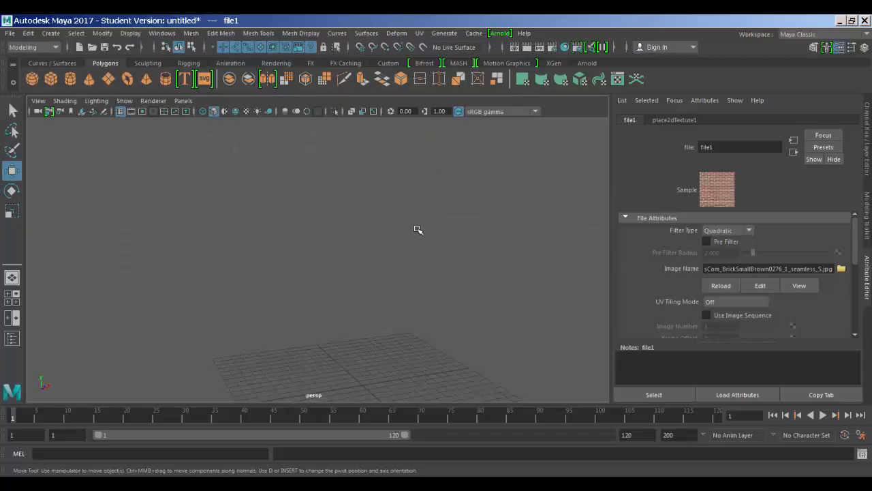
click(496, 172)
alt+drag(399, 200, 611, 217)
alt+right_drag(612, 216, 665, 222)
alt+middle_drag(504, 224, 481, 216)
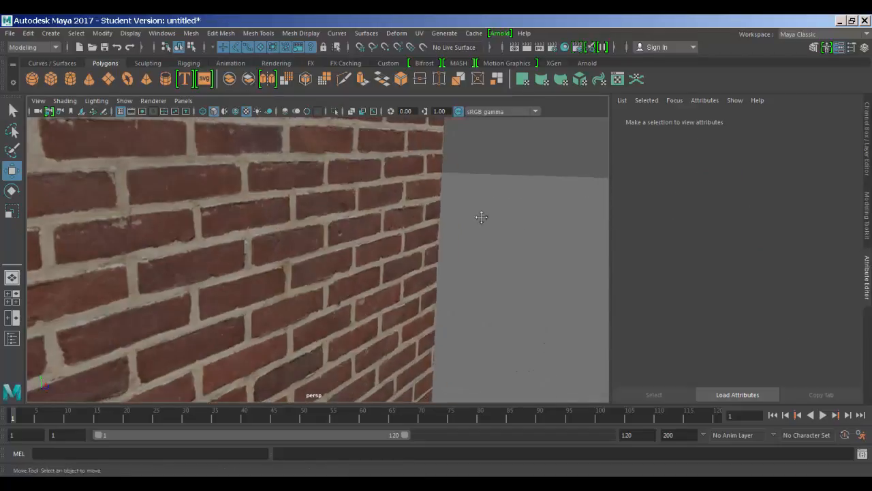
alt+drag(506, 230, 502, 253)
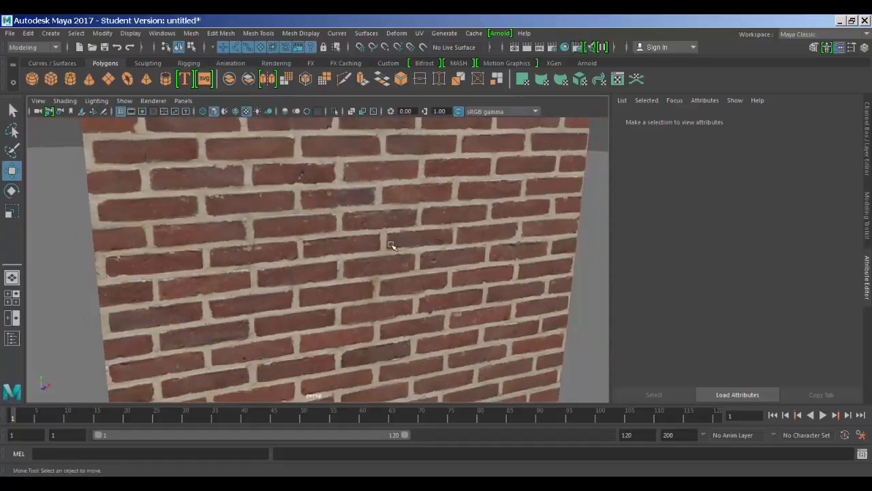
alt+right_drag(382, 252, 192, 234)
alt+right_drag(412, 249, 399, 259)
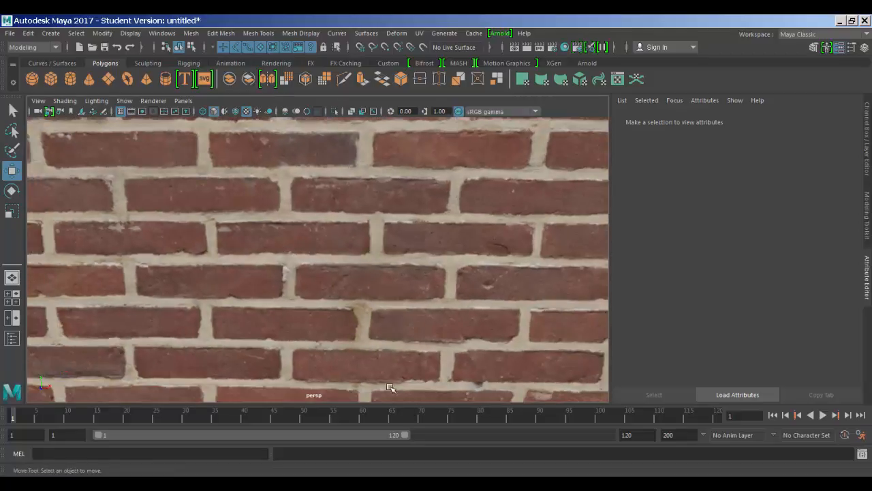
key(alt+Tab)
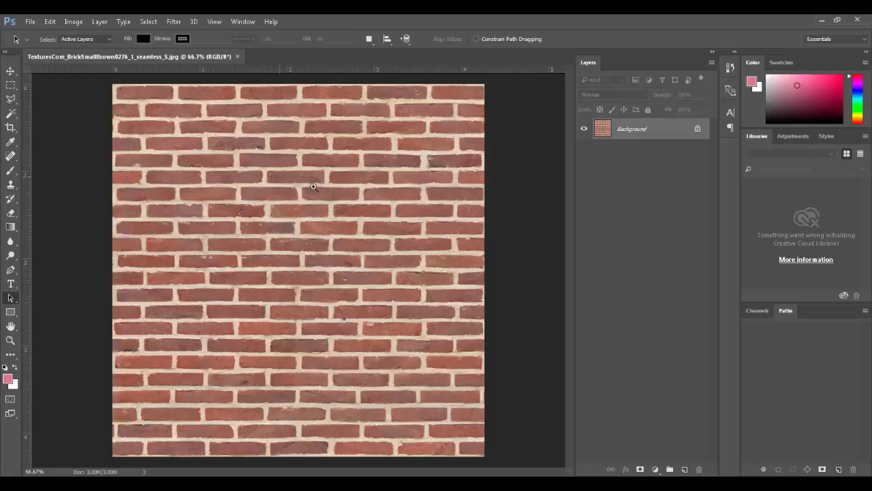
ctrl+drag(279, 176, 400, 216)
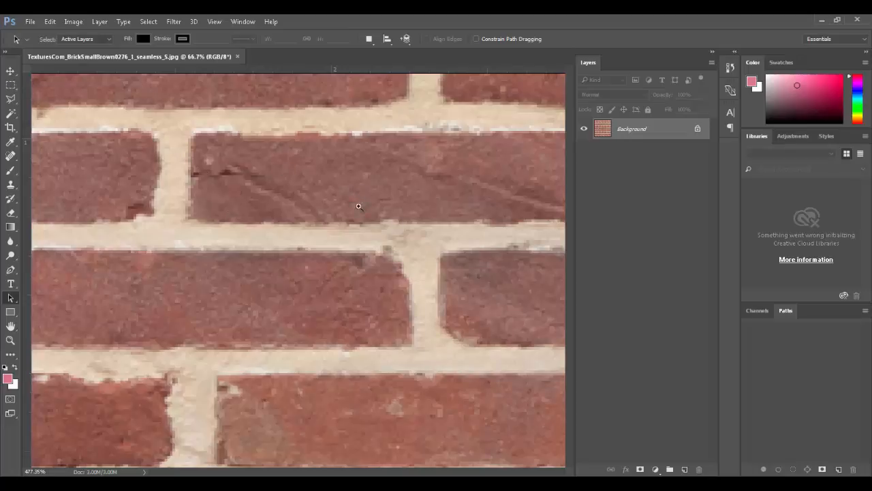
key(ctrl+0)
Step: Make a Color Range selection of the mortar colour with Fuzziness 91
click(172, 21)
mouse_move(143, 22)
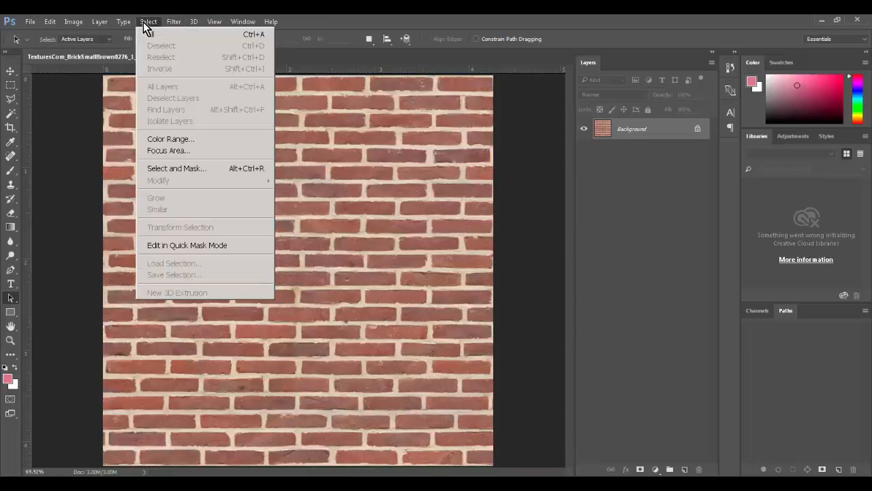
click(184, 138)
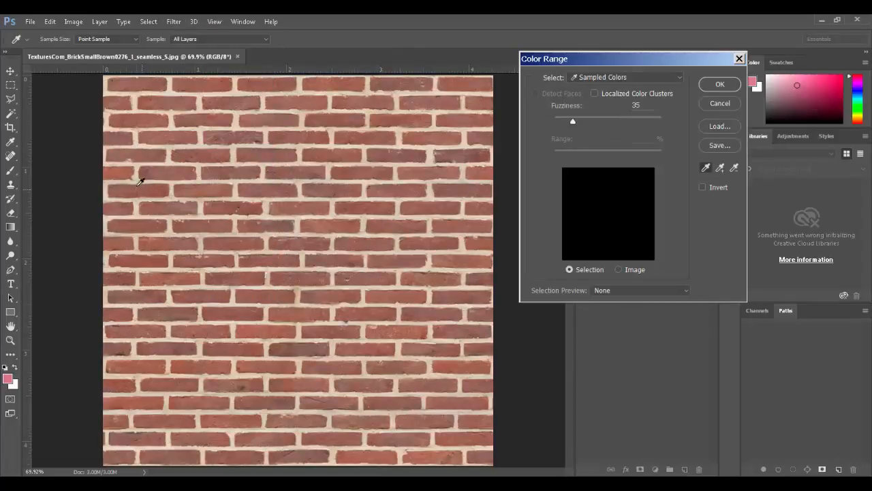
click(136, 177)
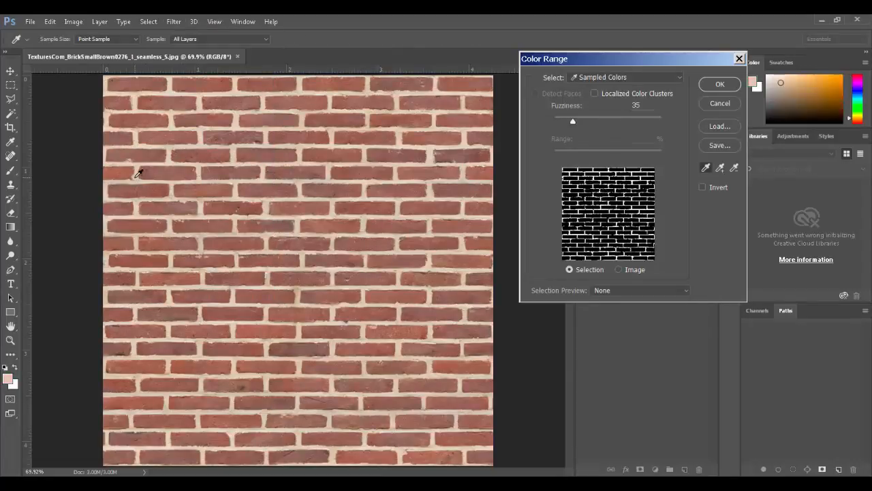
drag(616, 64, 313, 76)
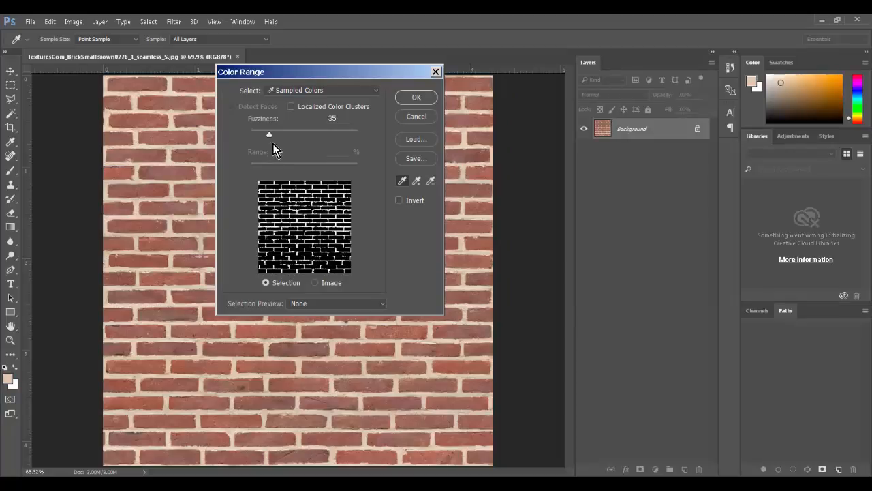
drag(270, 133, 300, 135)
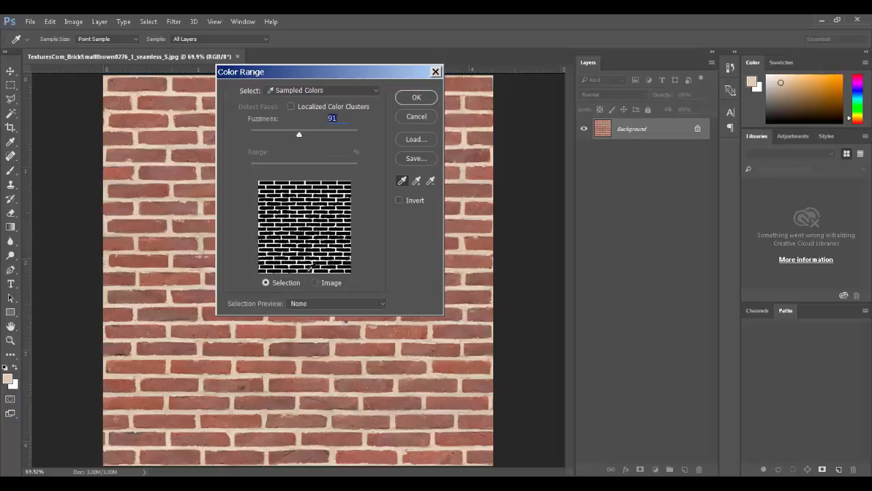
click(417, 98)
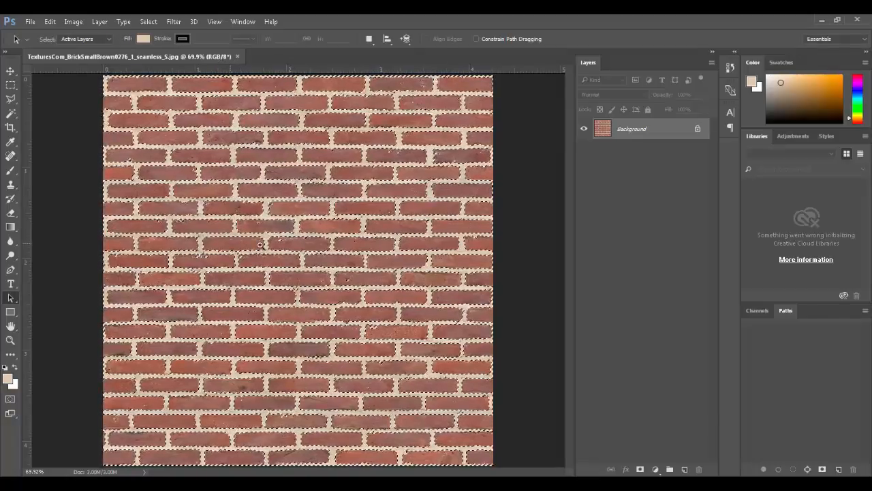
Step: Zoom in to check the mortar selection edges, fit the texture back in view, and deselect
ctrl+drag(228, 246, 362, 311)
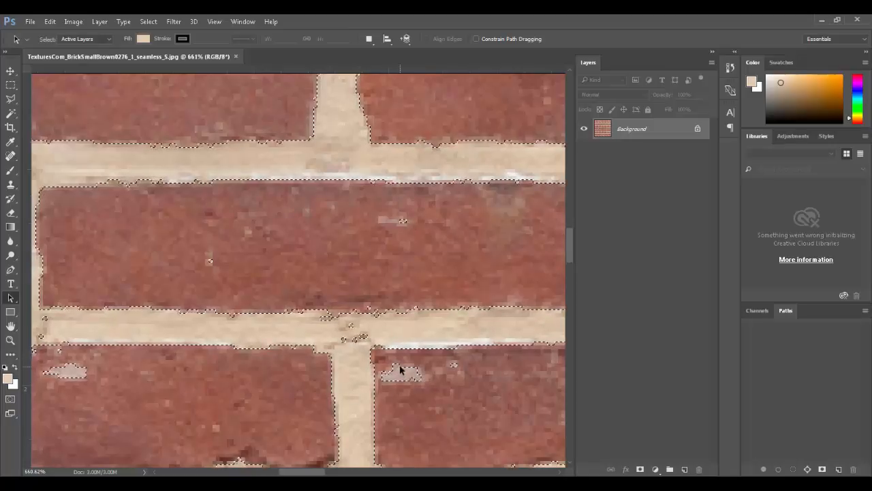
key(ctrl+0)
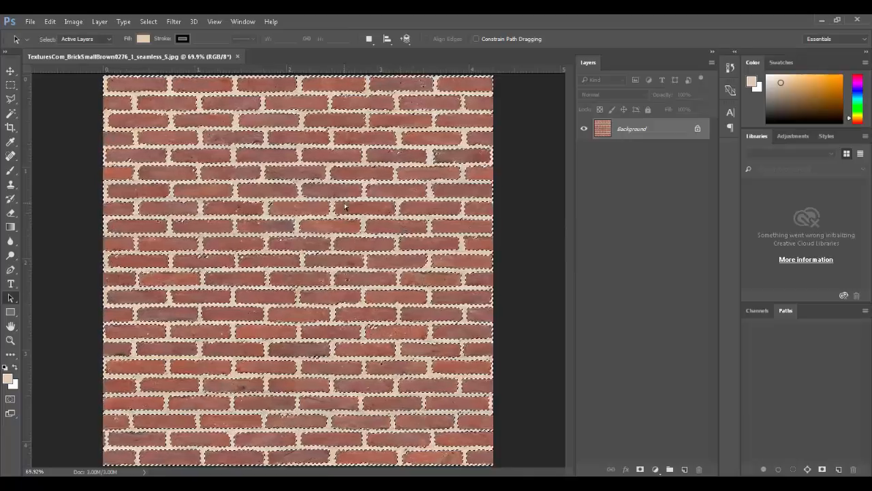
key(ctrl+d)
click(149, 21)
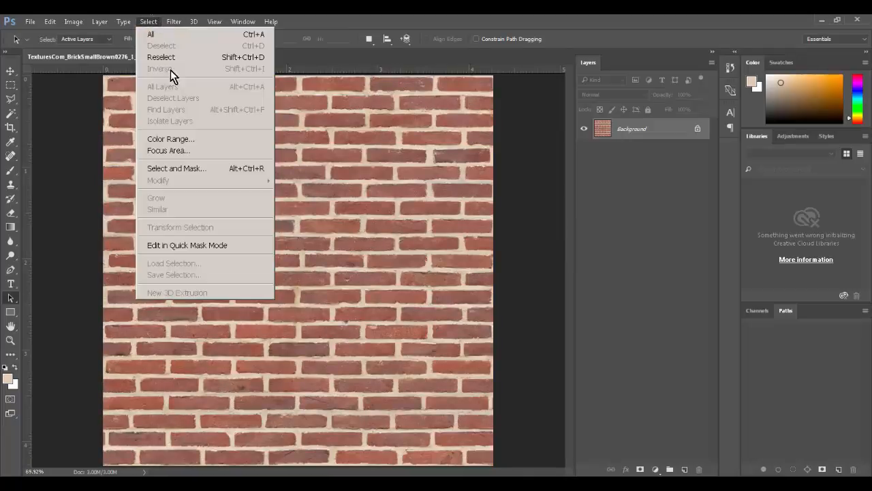
Step: Reopen Color Range, zoom in on the bricks and lower Fuzziness to 23
click(181, 138)
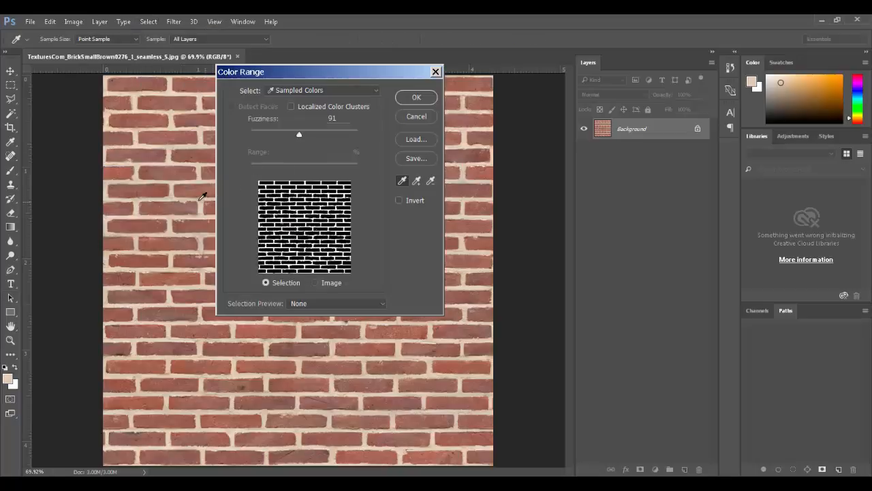
ctrl+drag(159, 192, 219, 219)
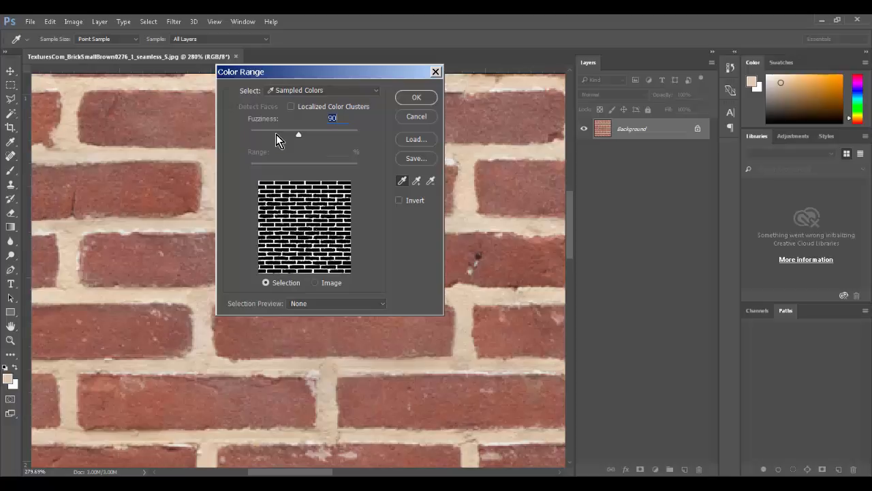
click(276, 134)
drag(276, 134, 264, 134)
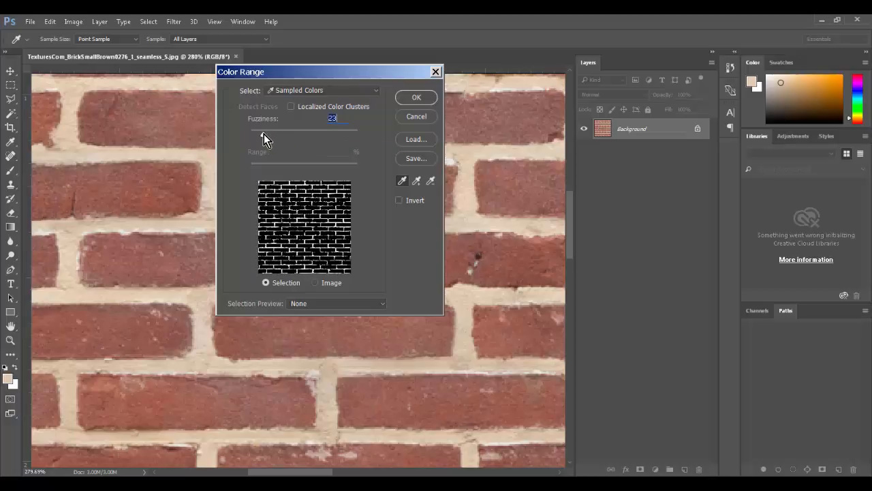
Step: Add several mortar shades to the sample, raise Fuzziness to about 47 and accept the selection
click(417, 181)
click(472, 165)
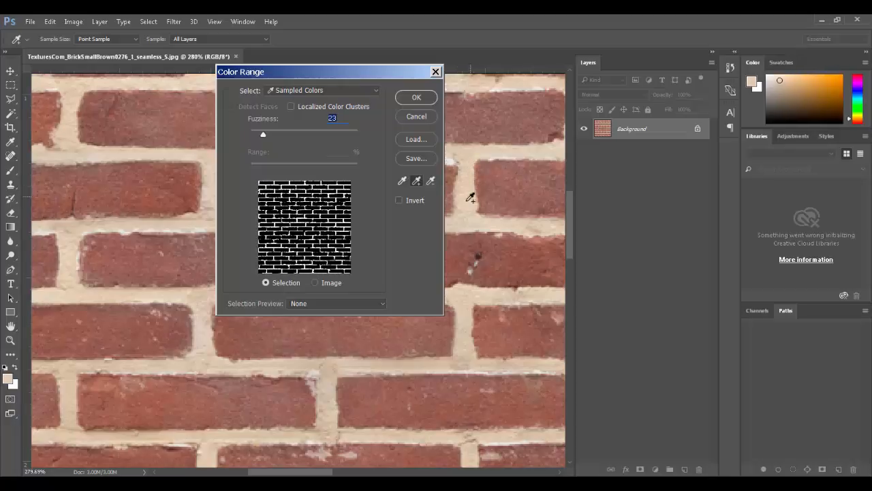
click(467, 233)
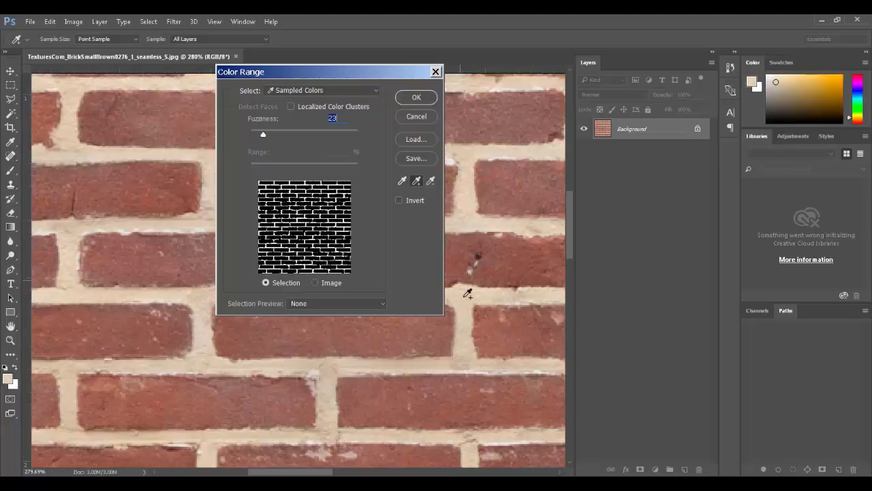
click(469, 334)
click(470, 351)
click(462, 358)
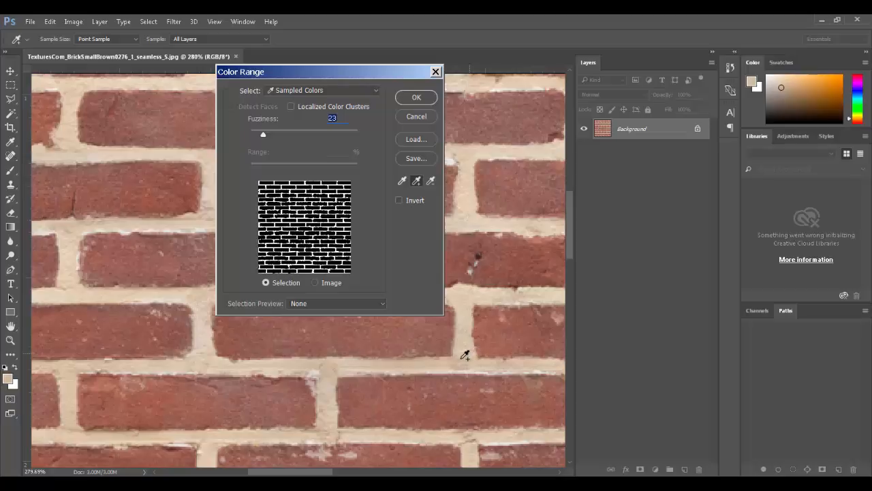
click(462, 356)
click(473, 359)
mouse_move(569, 240)
mouse_down()
mouse_move(589, 298)
mouse_move(600, 405)
mouse_move(590, 368)
mouse_up()
click(455, 371)
click(458, 399)
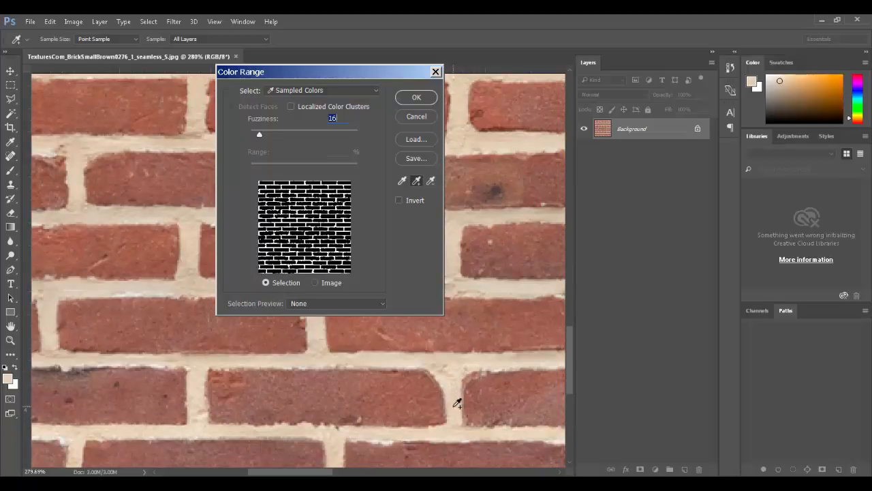
drag(264, 129, 276, 133)
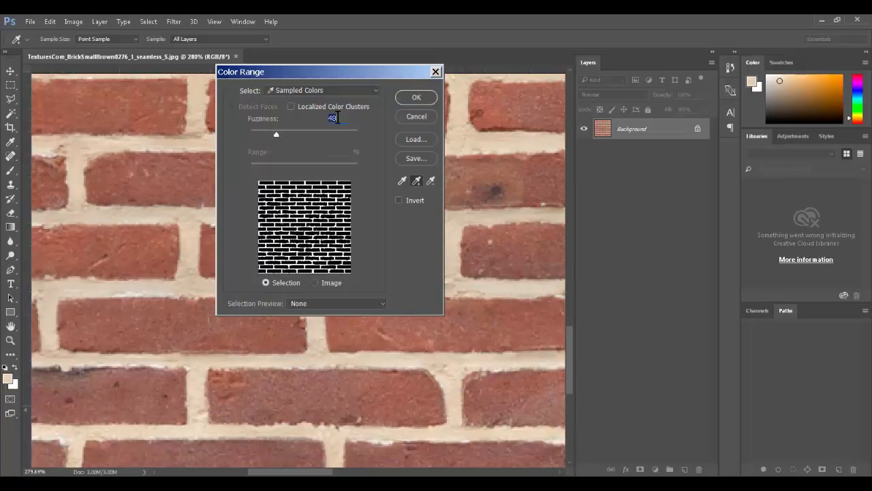
click(413, 100)
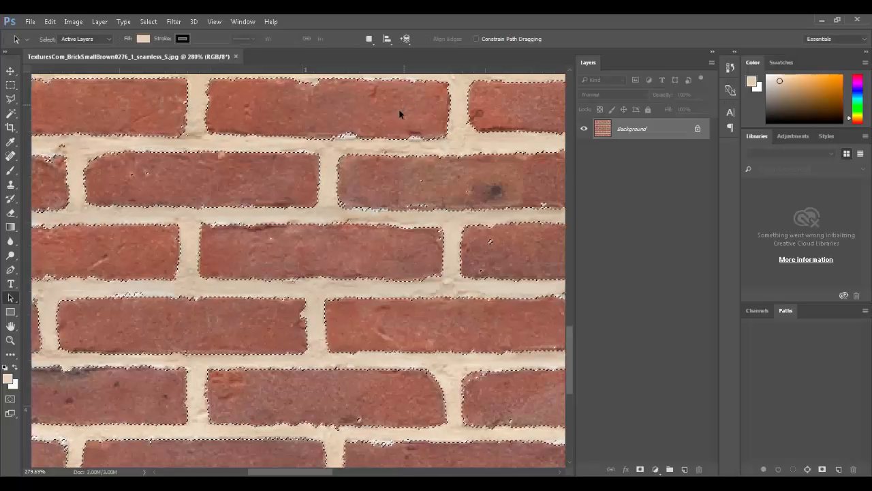
Step: Subtract pale specks on the middle and right bricks with the Rectangular Marquee, then fit the texture on screen
scroll(399, 113, up, 4)
scroll(396, 215, up, 5)
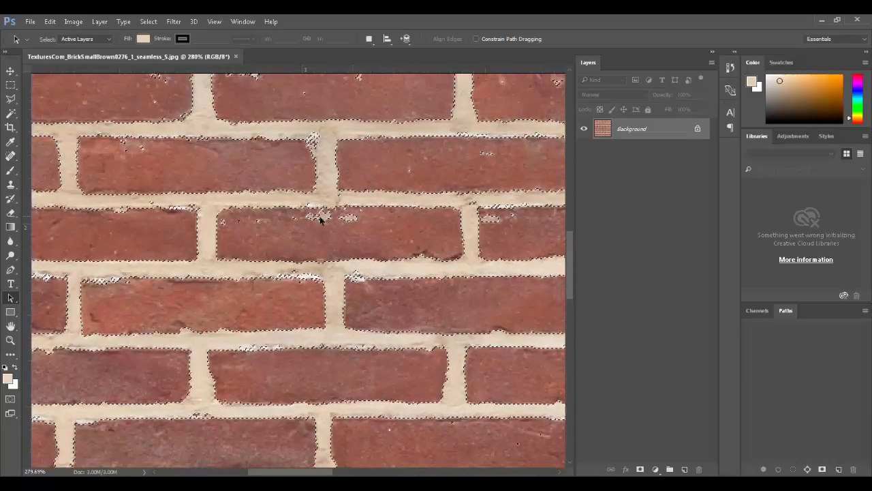
click(10, 85)
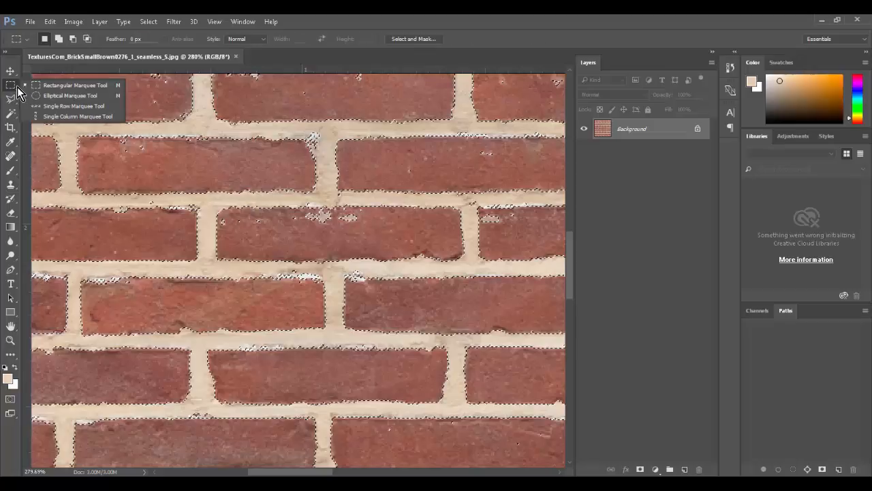
click(81, 84)
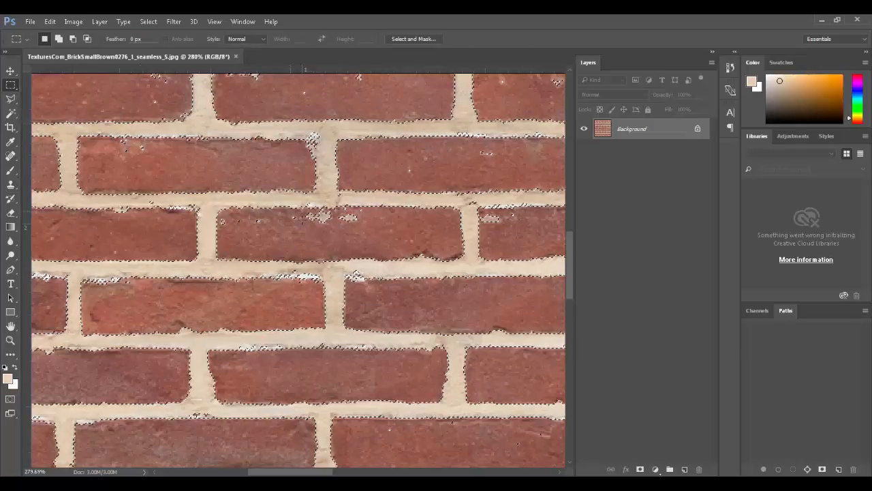
drag(300, 209, 375, 226)
drag(254, 214, 218, 227)
alt+drag(479, 212, 514, 226)
drag(381, 250, 353, 437)
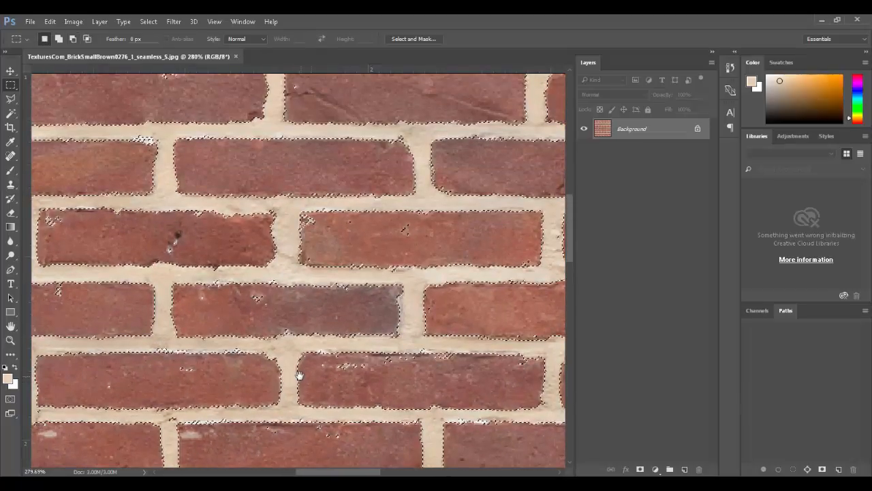
drag(300, 376, 337, 433)
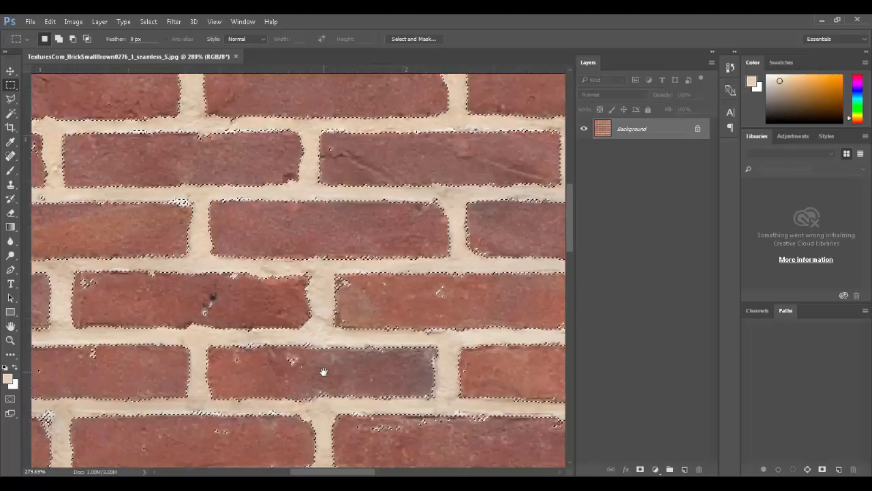
key(ctrl+0)
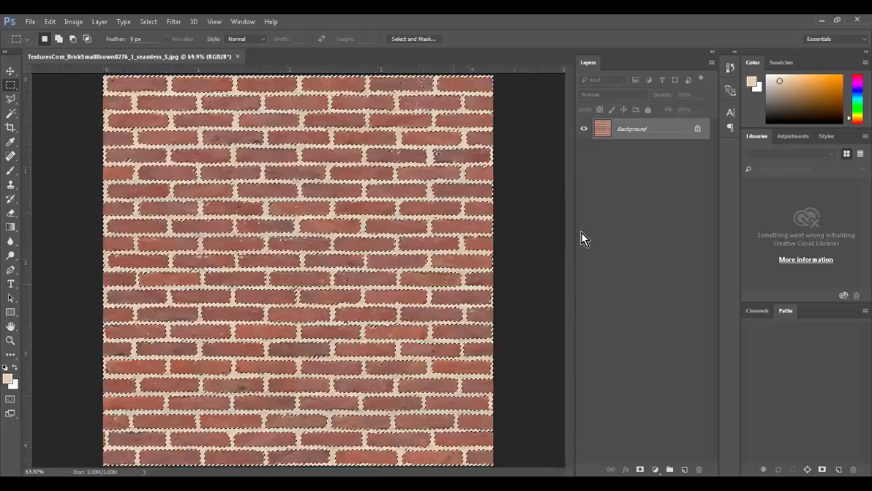
Step: Duplicate the Background layer as Background copy and toggle the copy's visibility to compare
drag(629, 134, 634, 148)
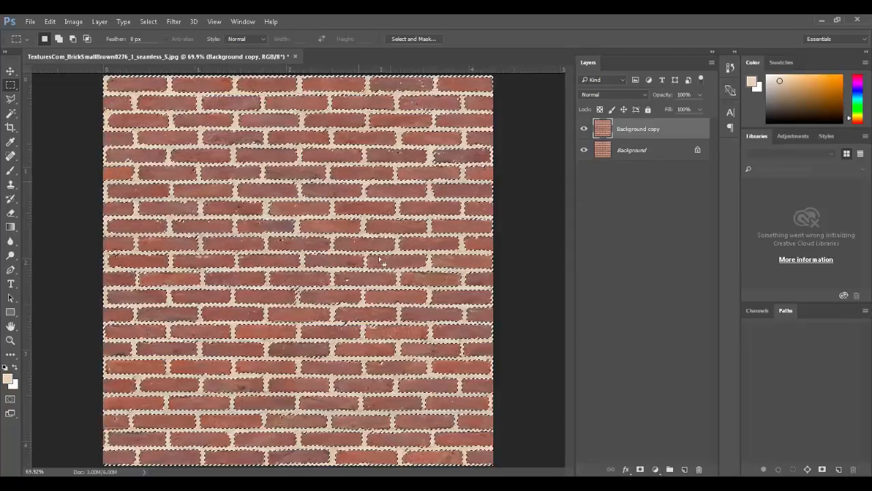
click(584, 129)
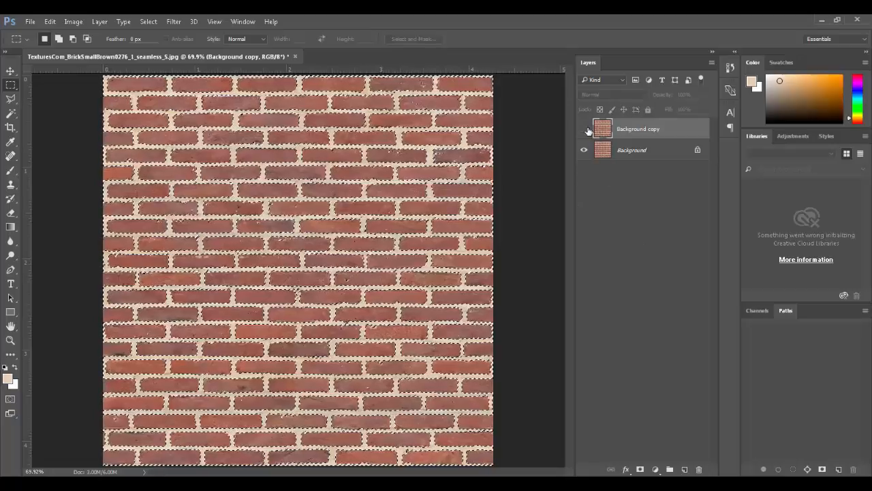
click(585, 130)
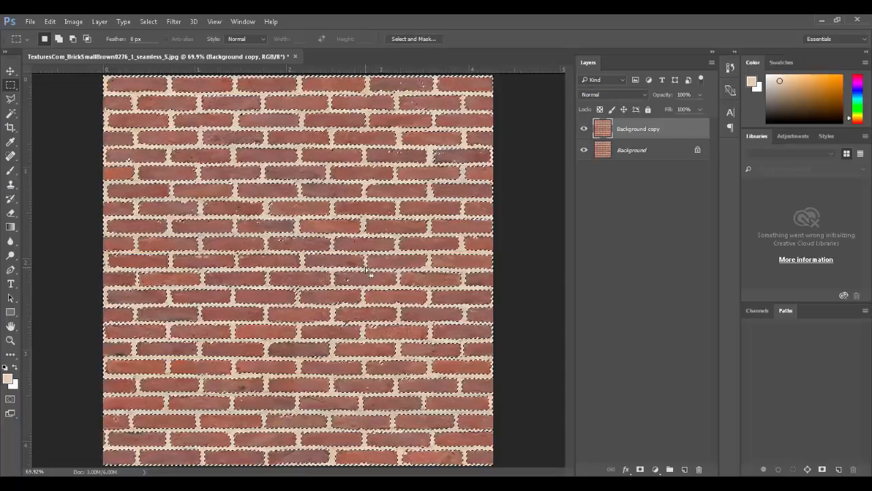
Step: Save the selection as a channel named 'Mortar' and show the Channels panel
click(148, 21)
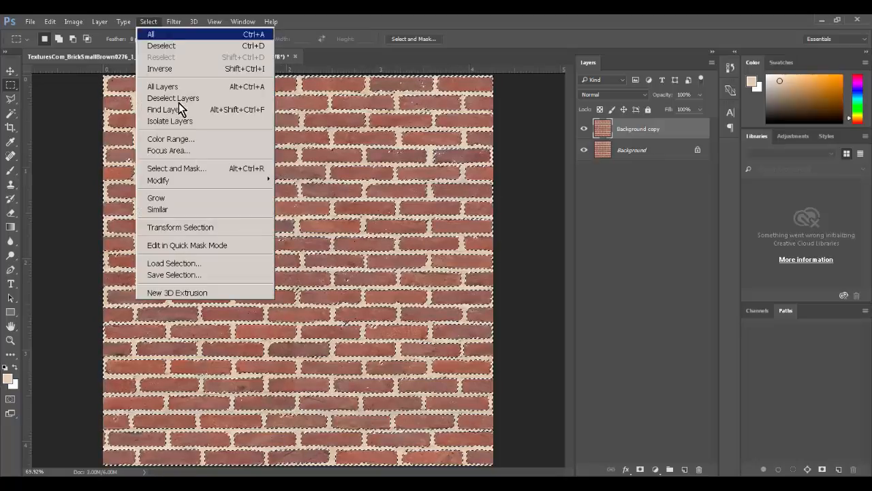
click(205, 275)
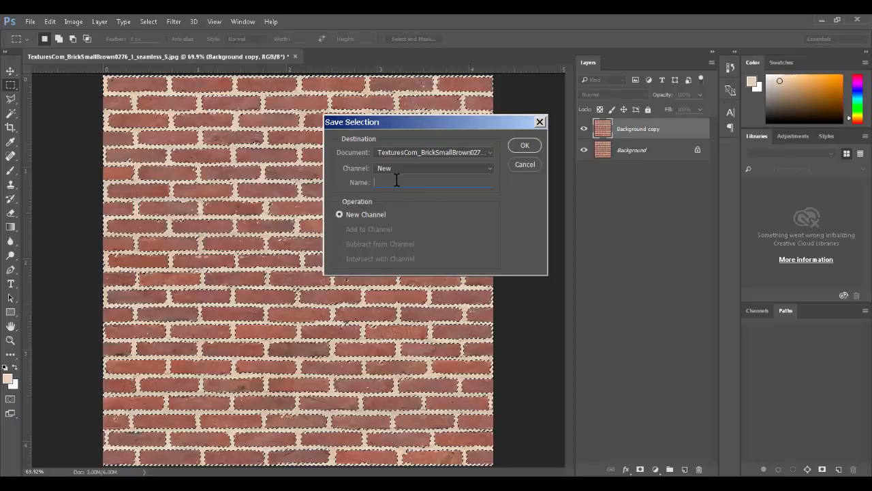
text(BriB)
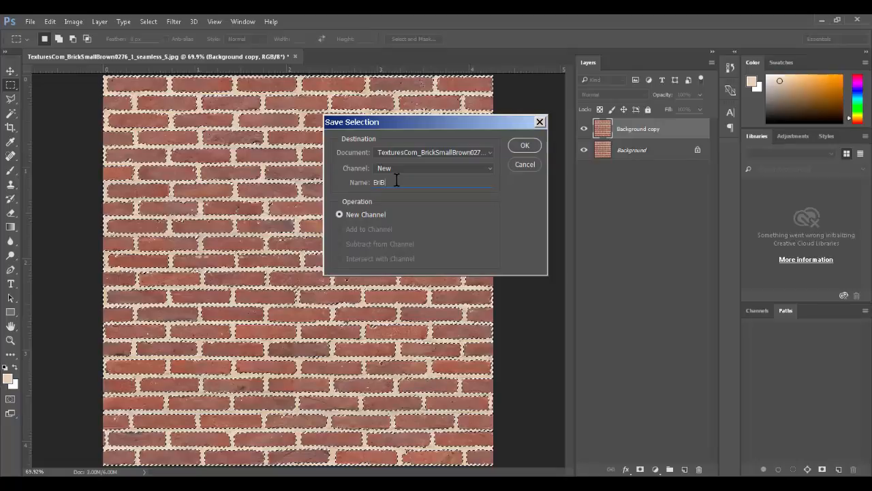
key(BackSpace)
key(BackSpace)
key(BackSpace)
key(BackSpace)
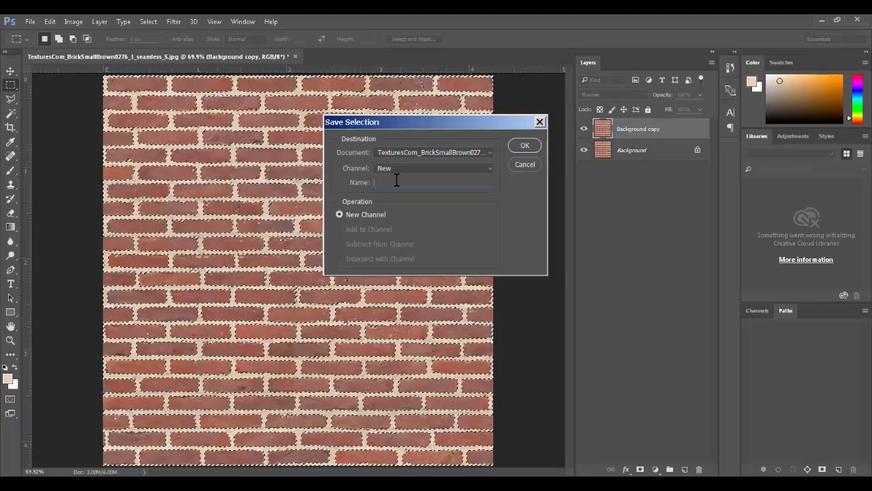
text(Mortar)
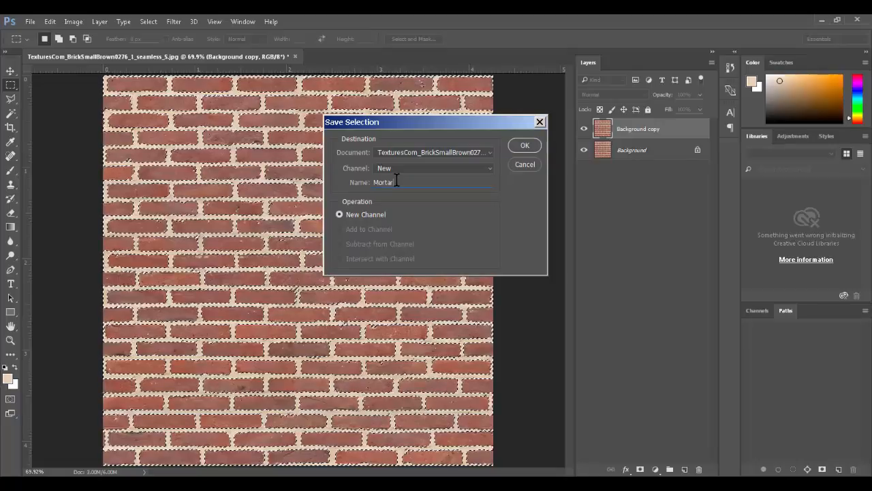
key(Return)
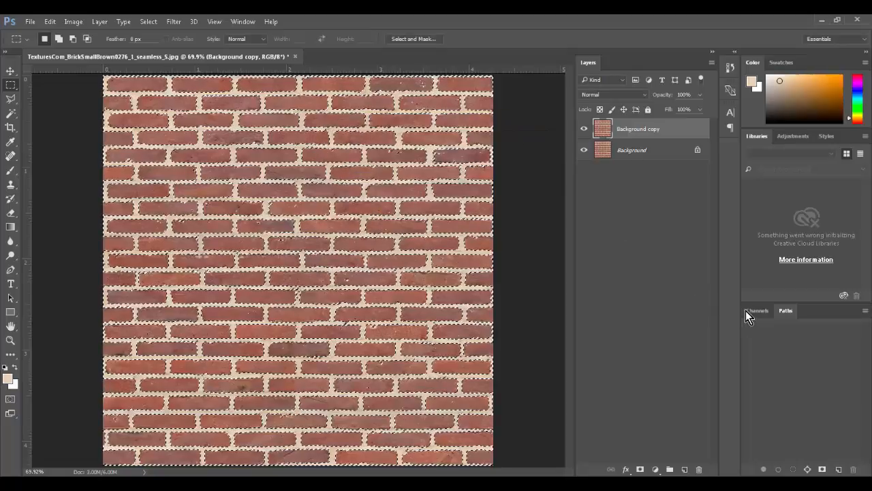
click(752, 311)
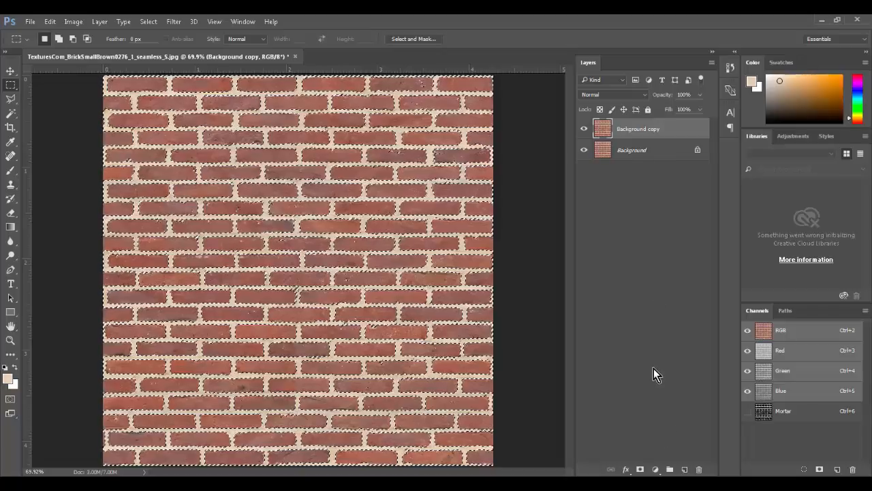
Step: Mask Background copy with the mortar selection, check it with Background hidden, then duplicate it as Background copy 2
click(641, 469)
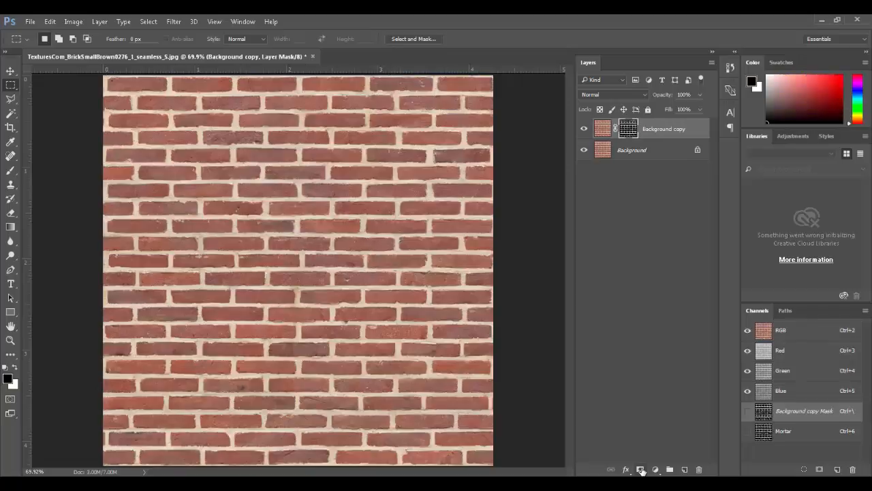
click(583, 150)
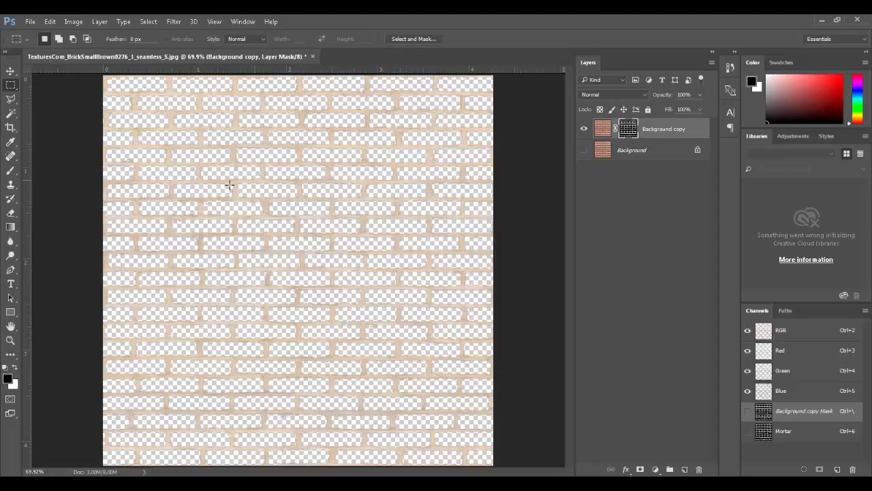
mouse_move(248, 221)
ctrl+mouse_down()
mouse_move(319, 235)
mouse_move(226, 218)
mouse_move(246, 223)
ctrl+mouse_up()
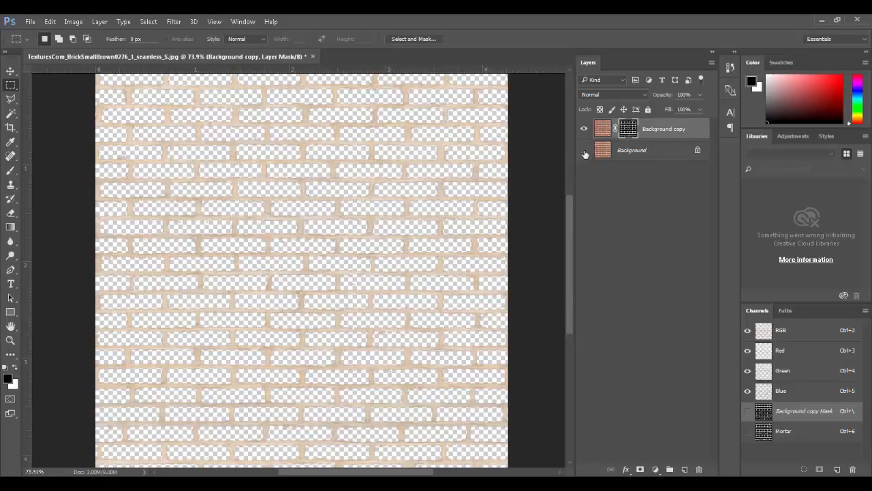
click(583, 150)
drag(603, 129, 687, 467)
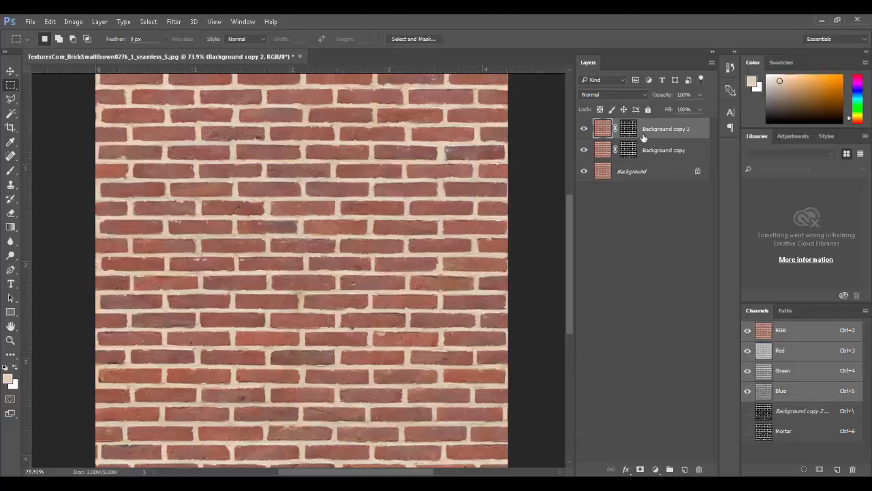
Step: Invert Background copy 2's mask to keep the bricks and compare the layers' visibility combinations
click(628, 129)
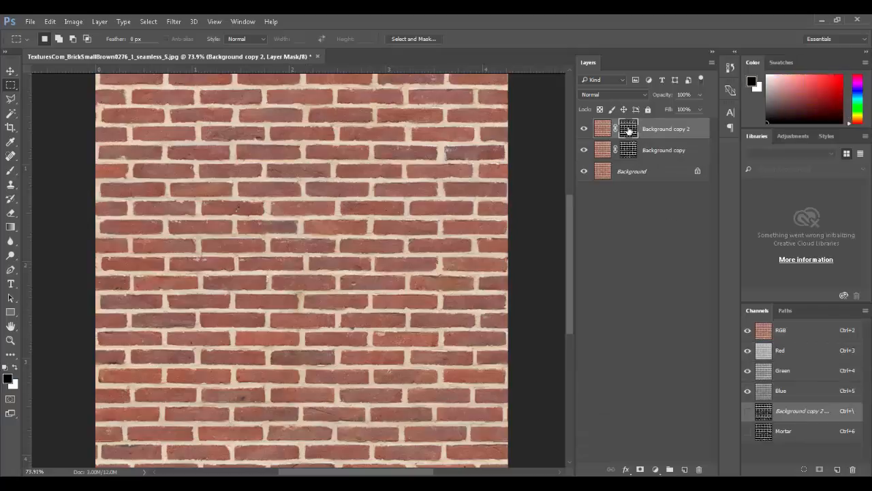
key(ctrl+i)
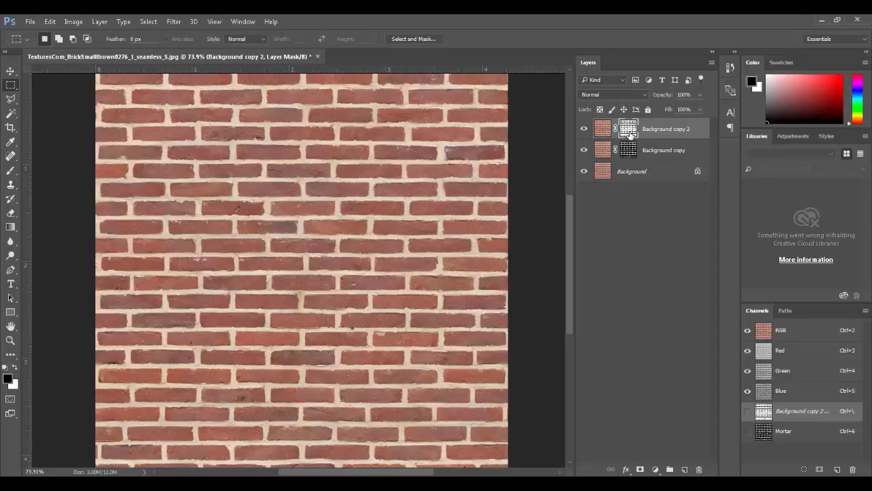
click(586, 150)
click(586, 172)
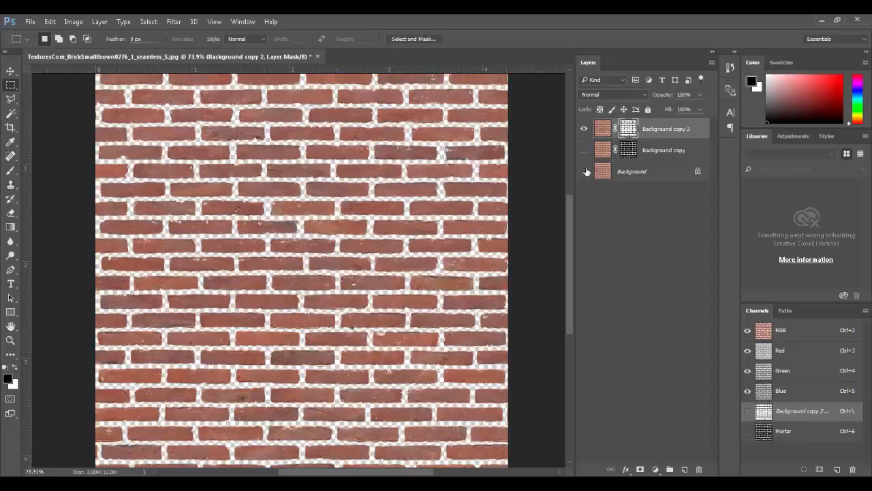
click(584, 129)
click(583, 150)
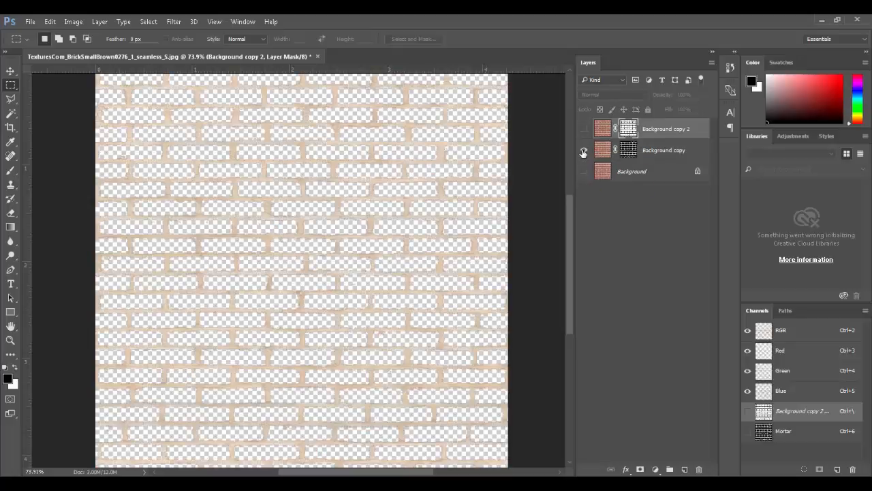
click(583, 151)
click(583, 172)
click(583, 171)
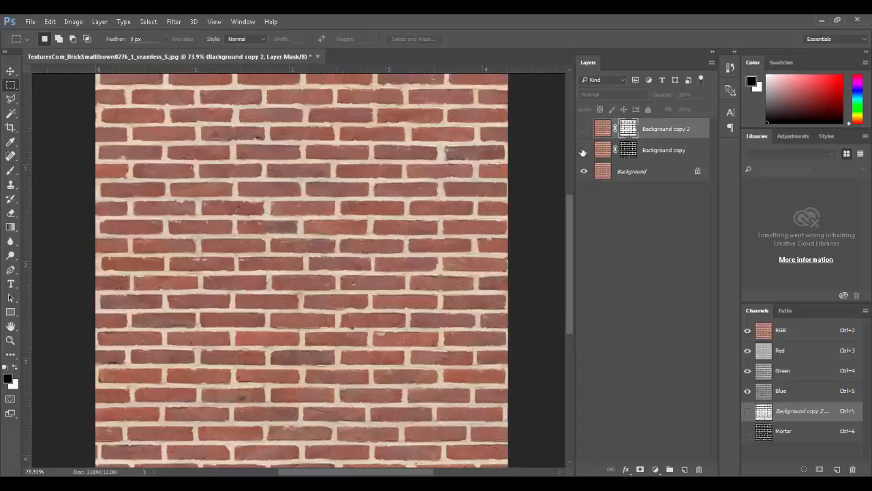
click(583, 151)
click(584, 129)
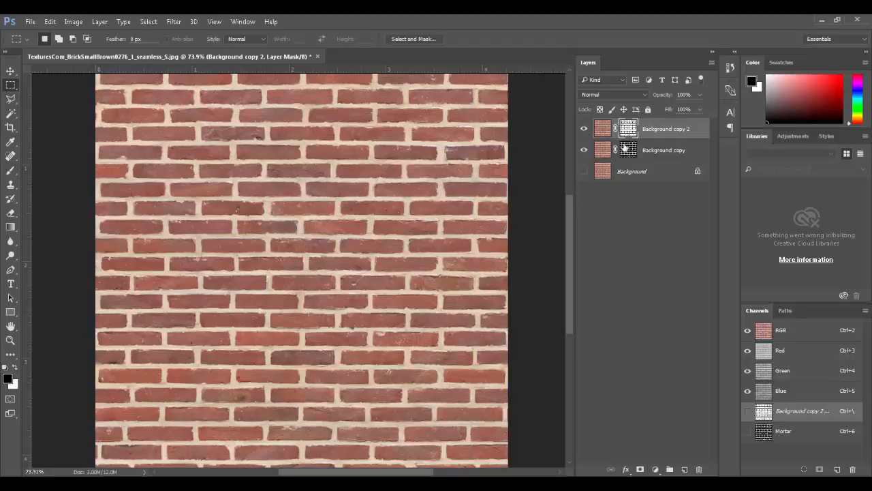
Step: Zoom to pixel level on a mask edge with Background hidden and open Levels on the mask
ctrl+drag(283, 203, 447, 214)
drag(302, 243, 464, 108)
ctrl+drag(344, 200, 368, 212)
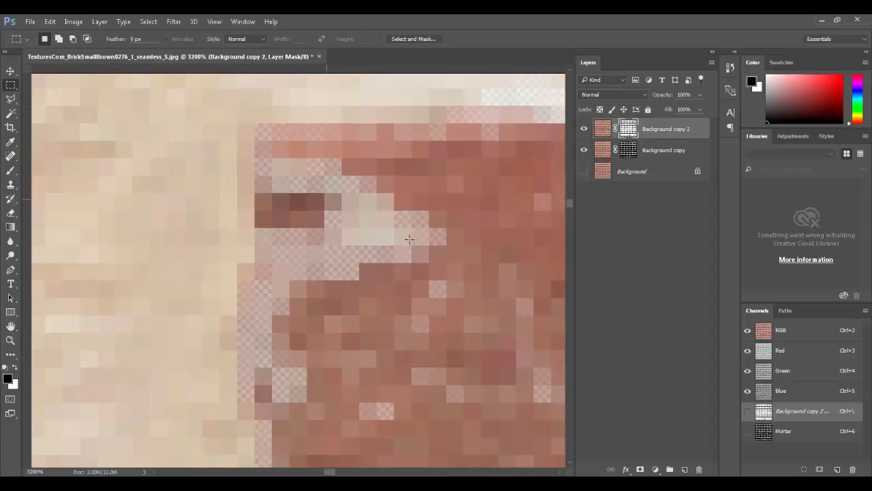
click(584, 172)
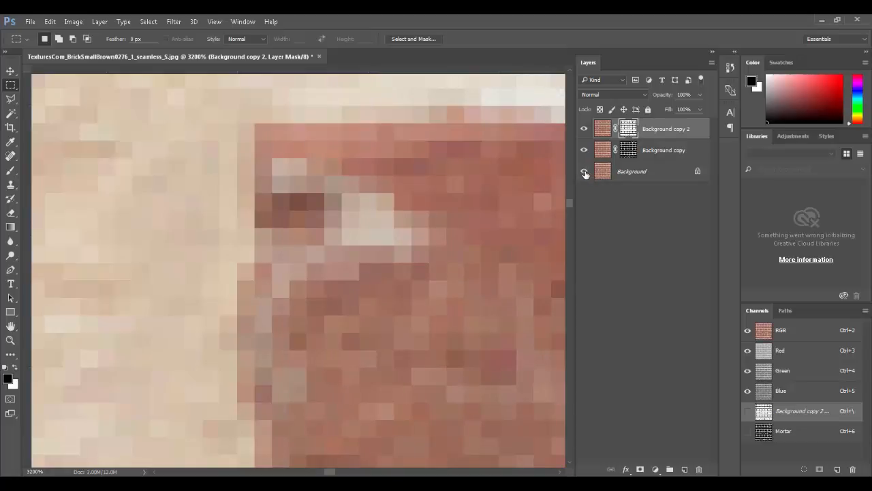
click(584, 173)
click(584, 172)
click(585, 172)
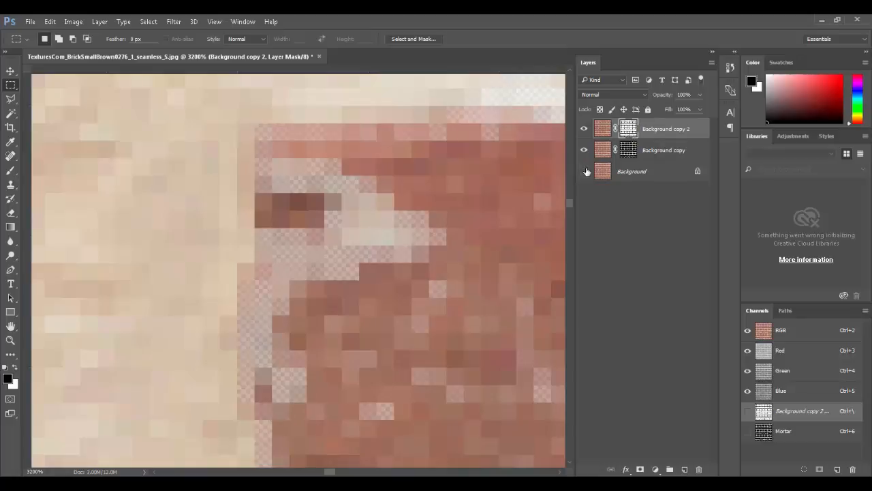
key(ctrl+l)
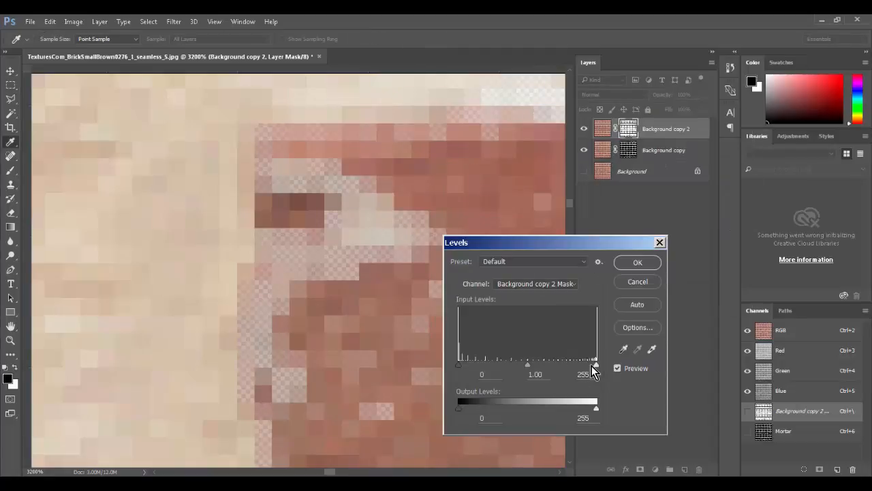
Step: Narrow the black and white input levels on Background copy 2's mask to harden it
drag(596, 370, 550, 364)
drag(462, 367, 464, 367)
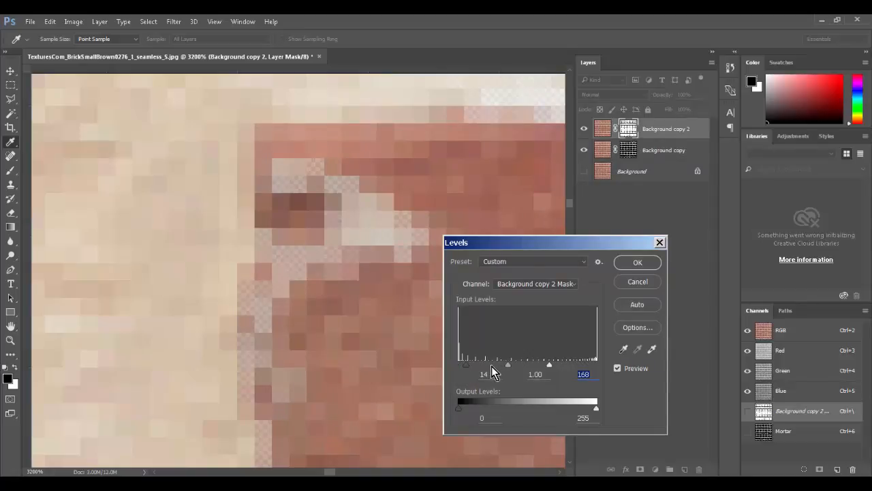
click(462, 366)
drag(489, 365, 529, 368)
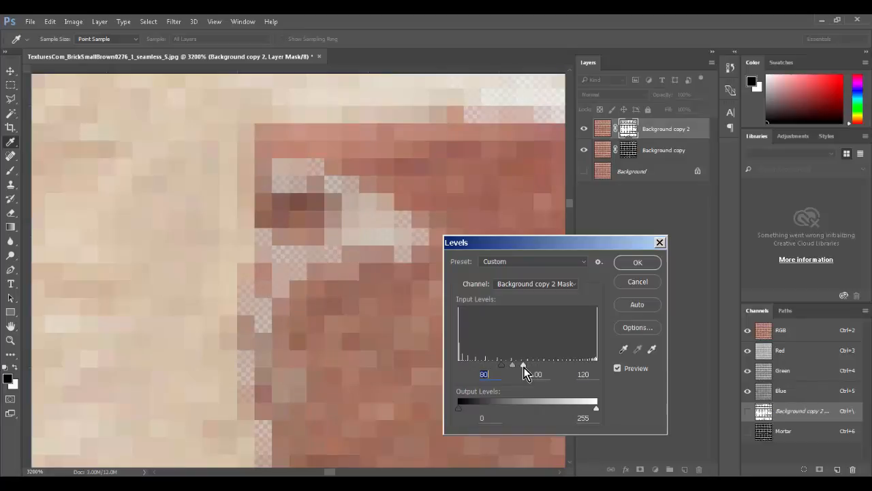
click(637, 261)
key(m)
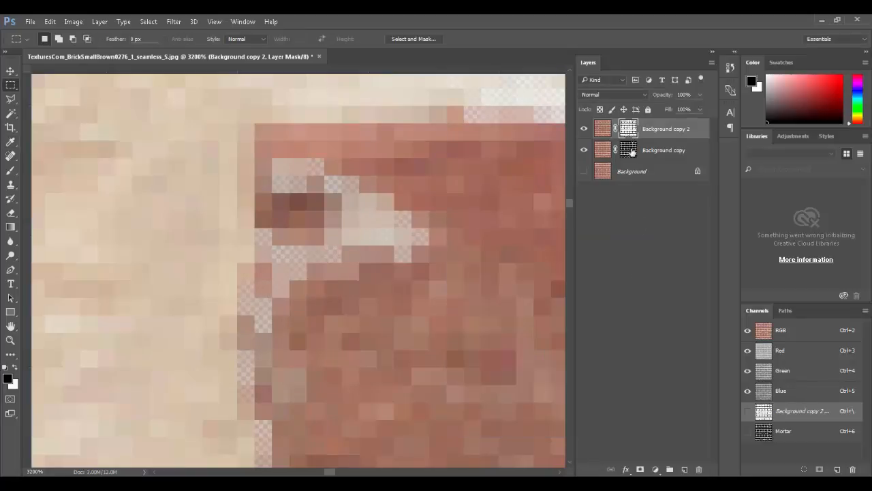
Step: Apply Levels 52, 1.00, 117 to Background copy's mask, then fit the texture on screen
click(631, 151)
key(ctrl+l)
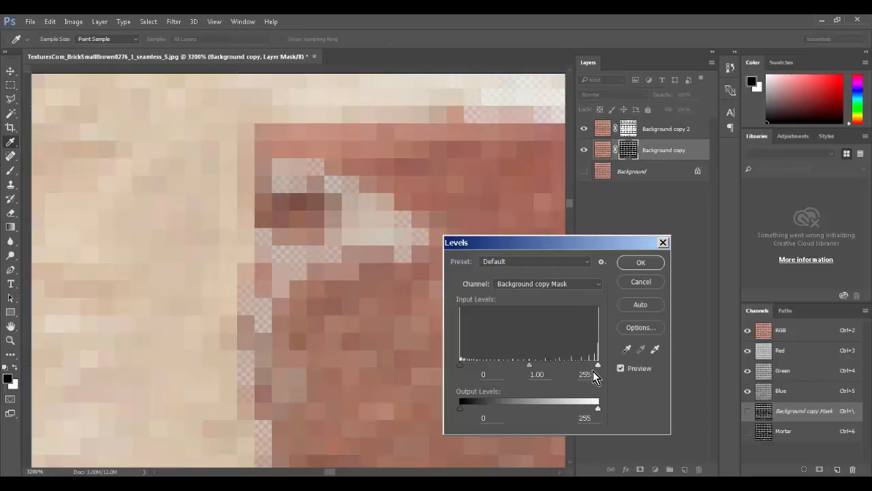
drag(597, 364, 489, 366)
click(634, 263)
key(ctrl+0)
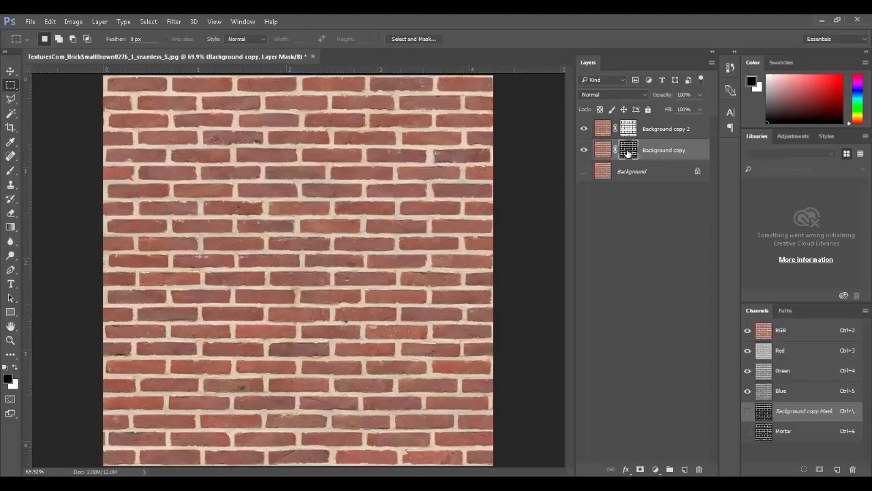
Step: View the Background copy and Background copy 2 masks alone, ending with Background copy 2's mask selected
alt+click(627, 151)
ctrl+drag(340, 204, 377, 175)
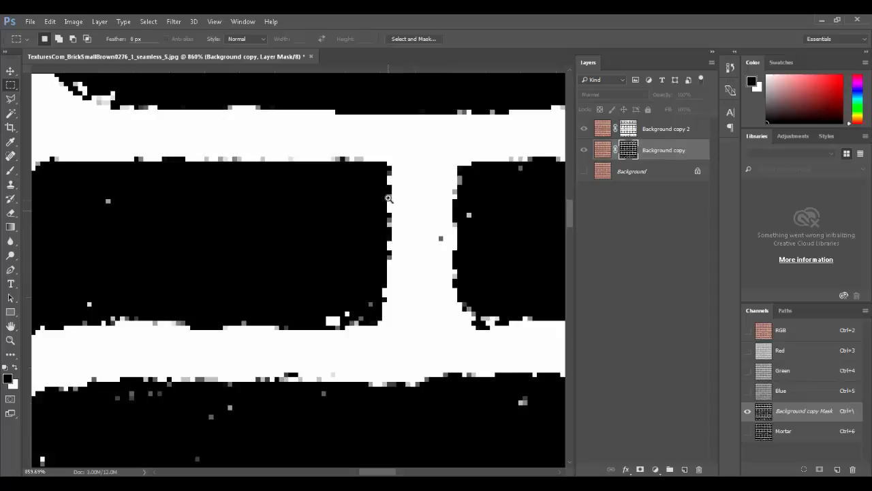
key(ctrl+0)
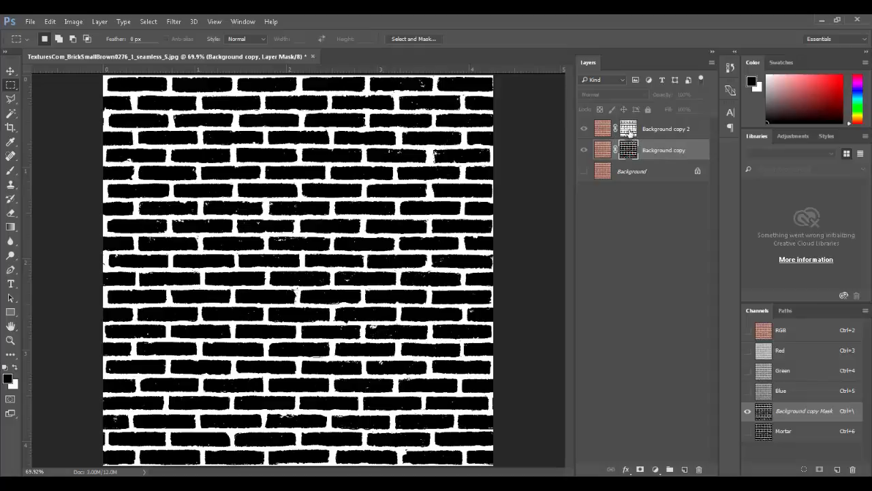
alt+click(628, 129)
alt+click(628, 150)
alt+click(631, 135)
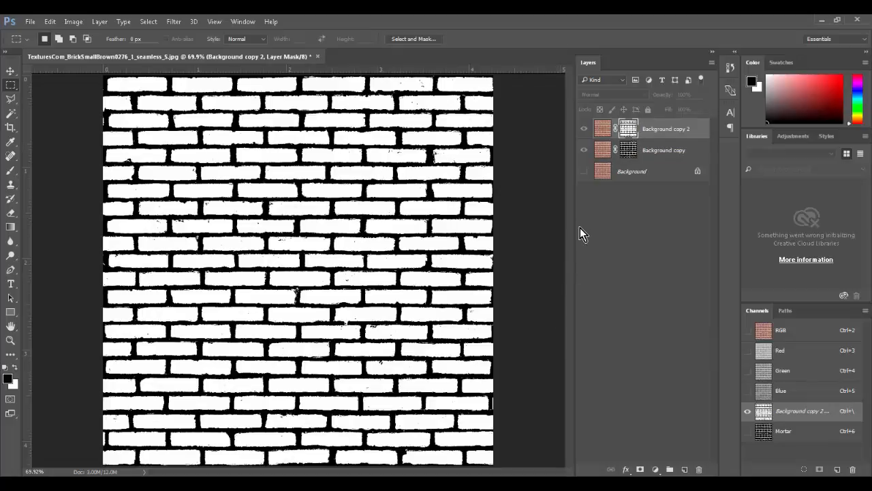
ctrl+click(634, 129)
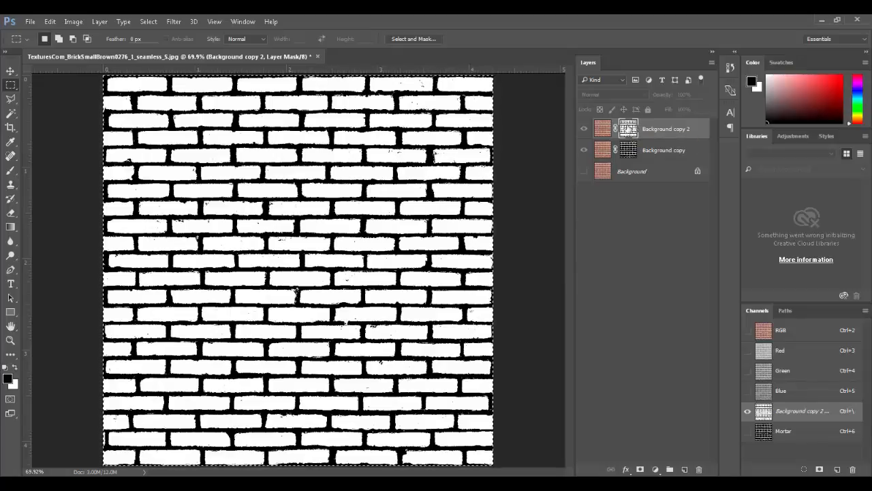
Step: Paste the black-and-white brick mask into a new Layer 1
click(685, 469)
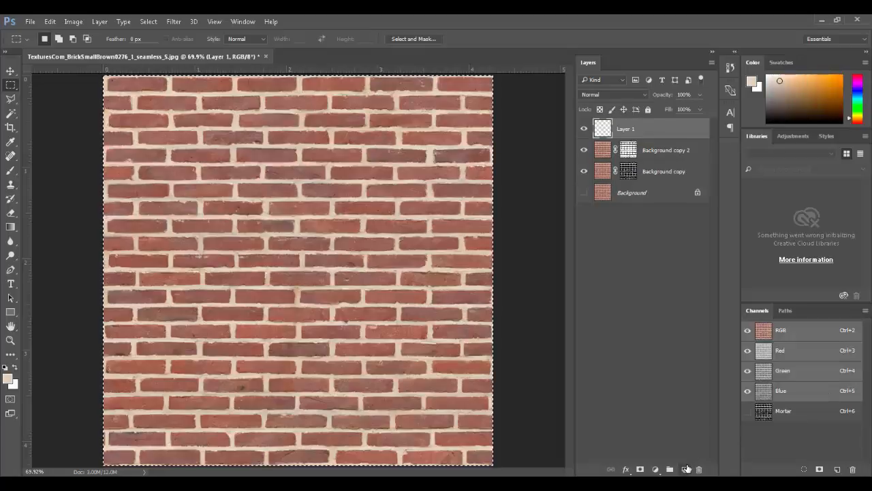
key(ctrl+v)
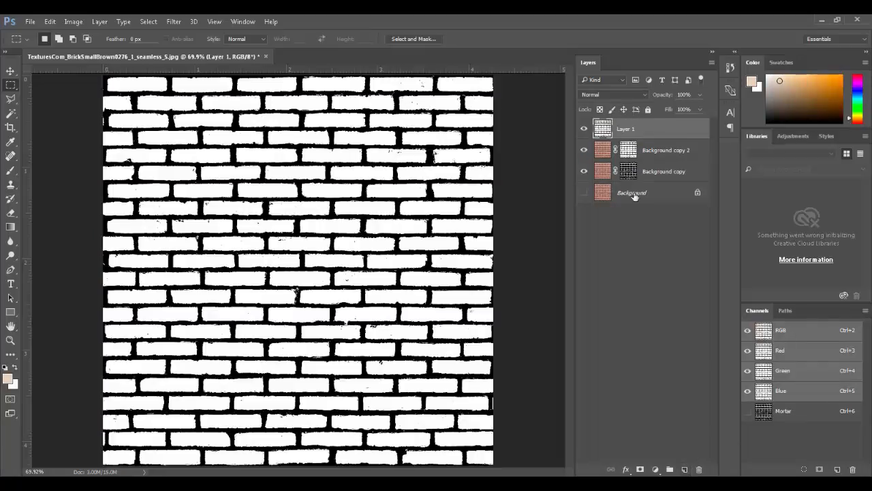
click(585, 130)
click(584, 129)
Step: Compare with the masked copies, then leave only Layer 1 visible, active and zoomed in
click(584, 129)
click(585, 150)
click(583, 171)
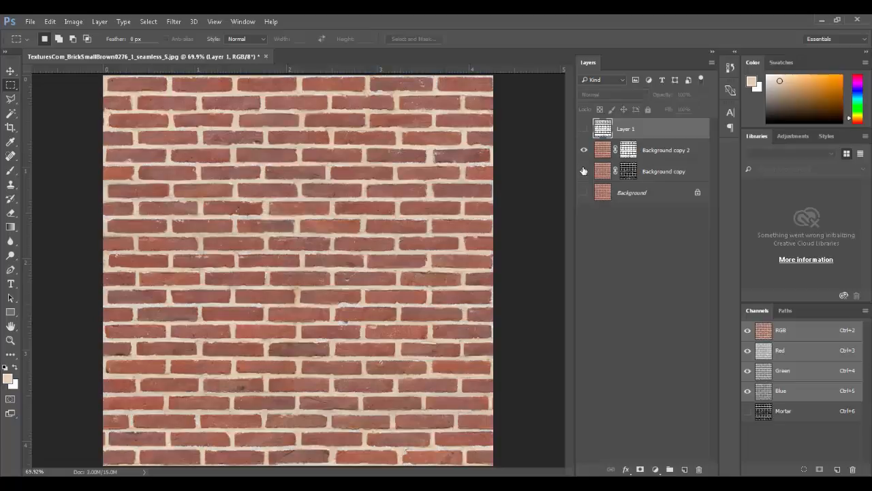
click(600, 153)
click(600, 171)
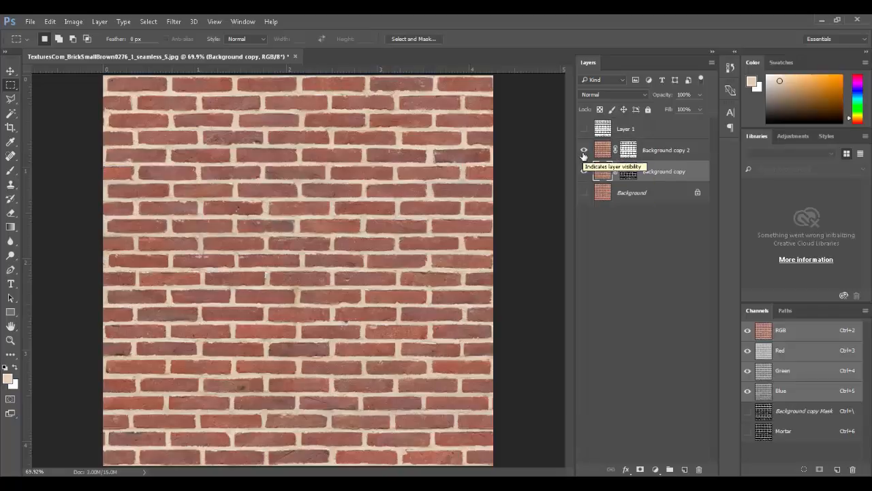
click(583, 150)
click(584, 171)
click(583, 129)
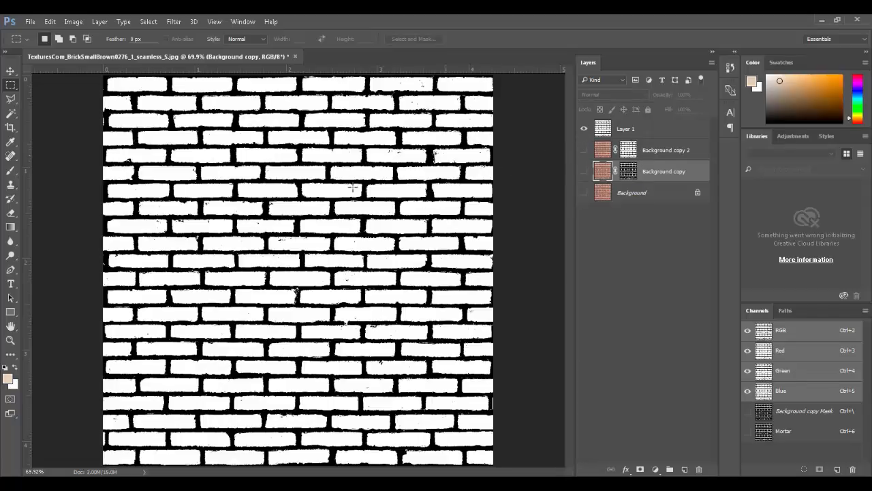
click(602, 128)
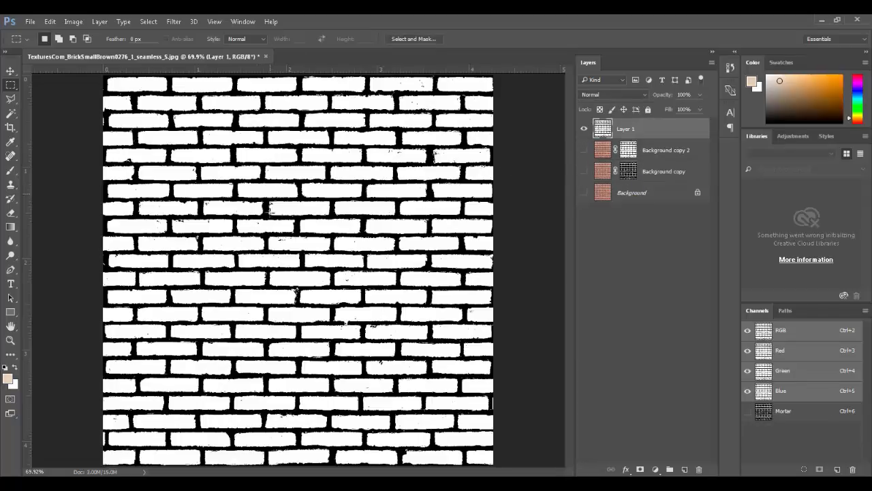
ctrl+drag(251, 249, 333, 250)
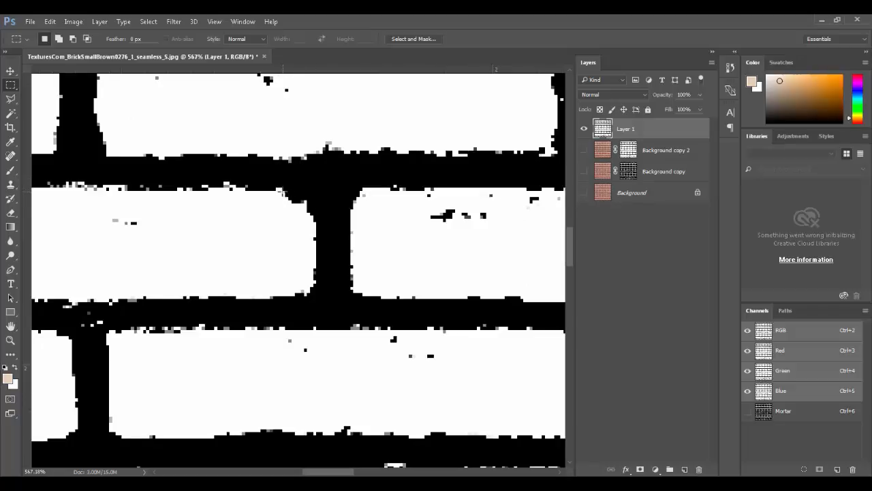
alt+scroll(290, 201, up, 2)
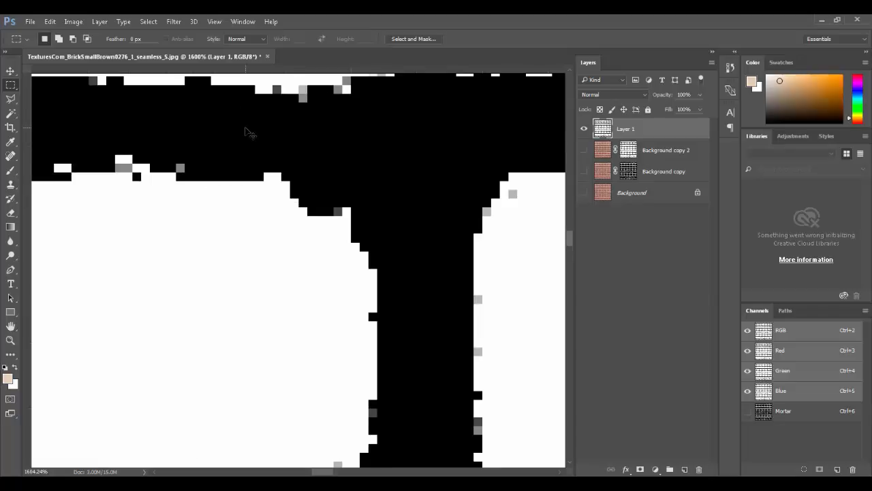
Step: Apply a 0.4-pixel Gaussian Blur to Layer 1 and fit the brick map on screen
click(174, 21)
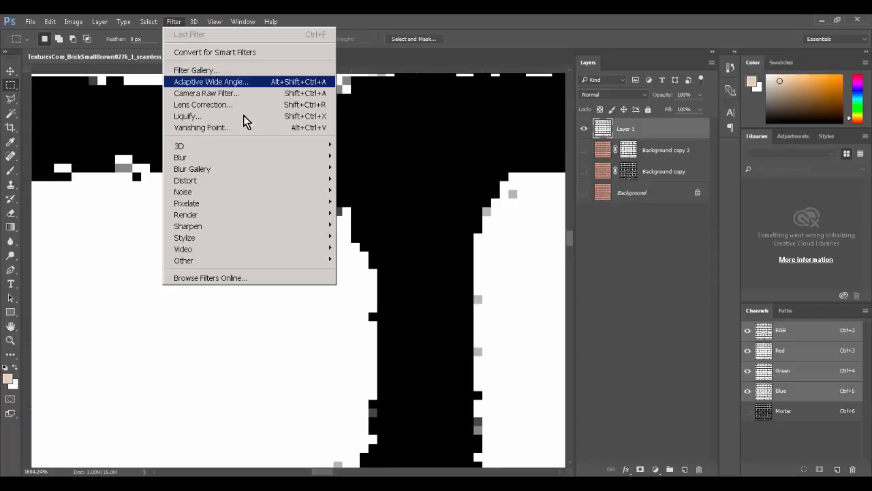
mouse_move(267, 158)
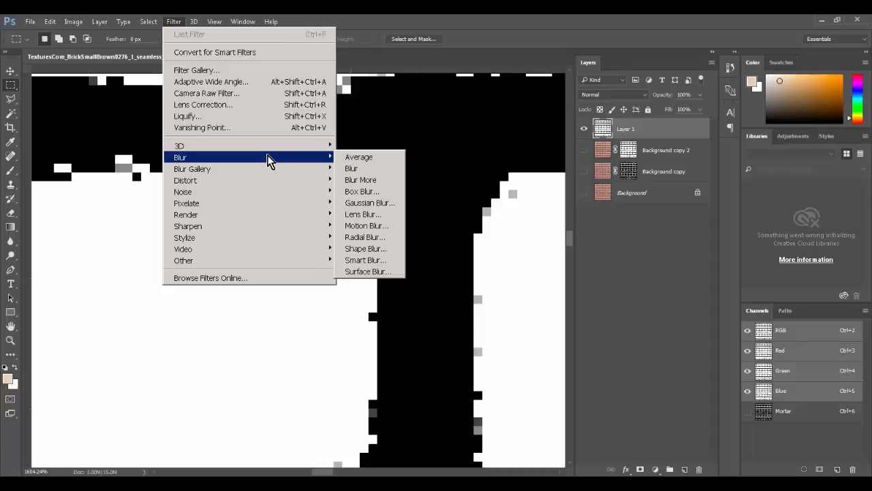
click(370, 205)
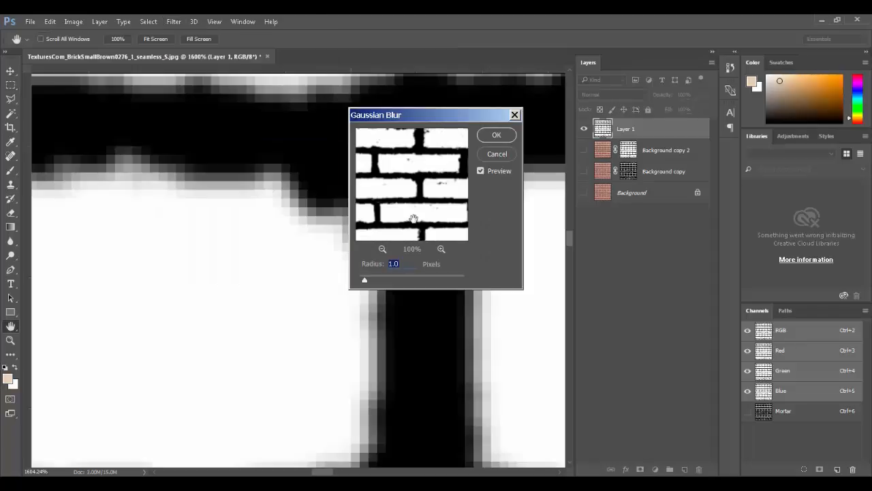
drag(369, 274, 360, 279)
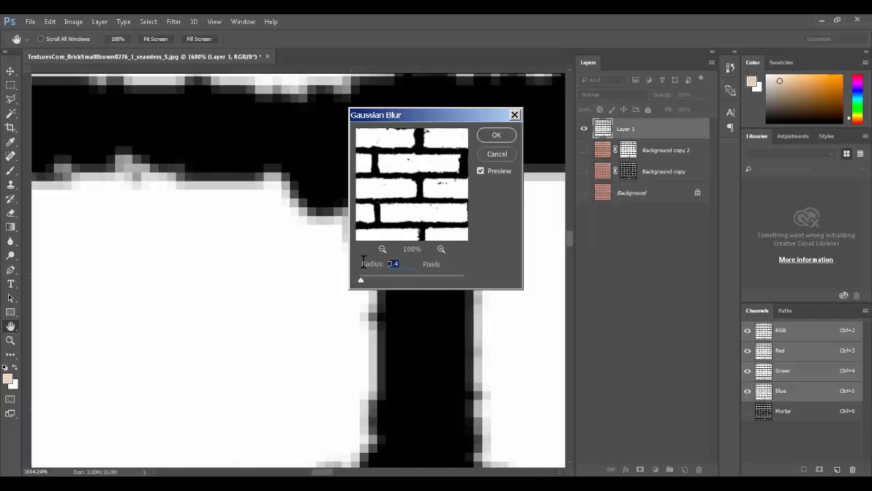
click(496, 136)
key(m)
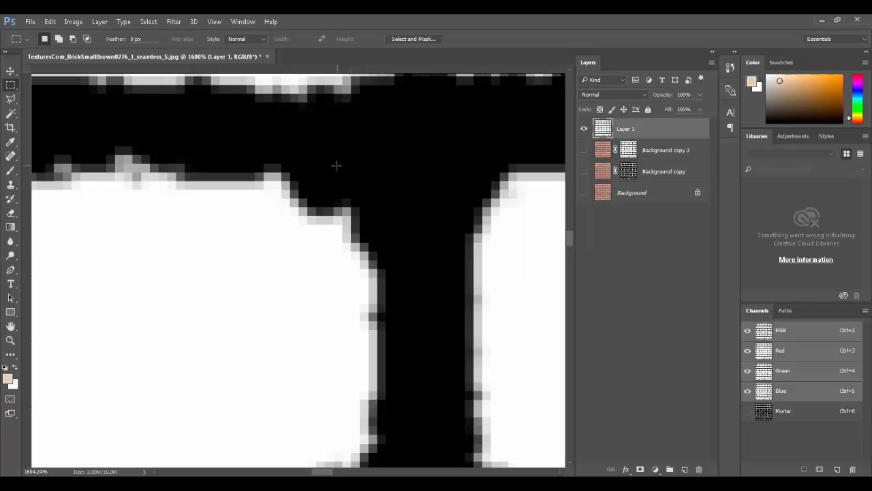
key(ctrl+0)
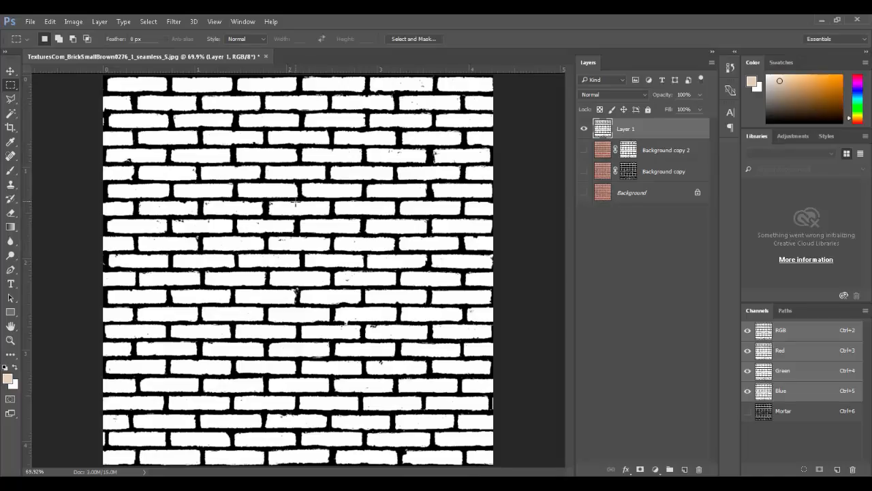
Step: Save the image flattened as Brick_Bump.tga, a 24 bits/pixel Targa, in the 3D Texture Creation folder
key(ctrl+shift+s)
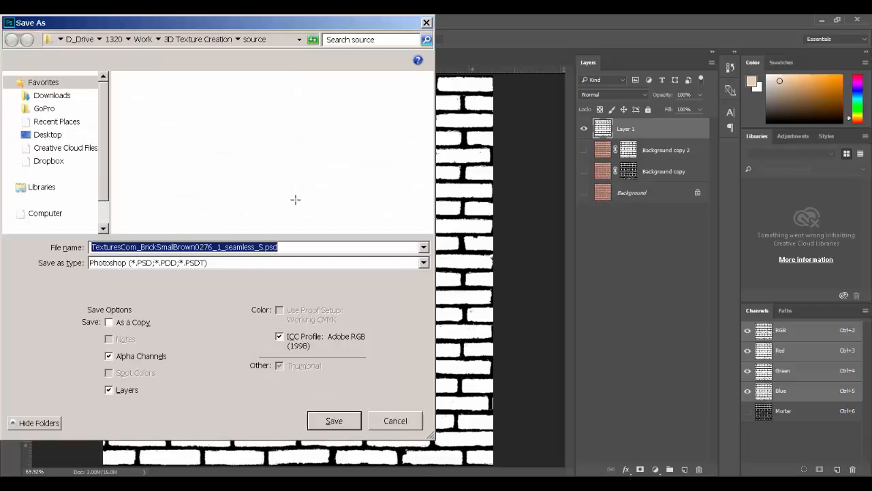
drag(164, 27, 289, 56)
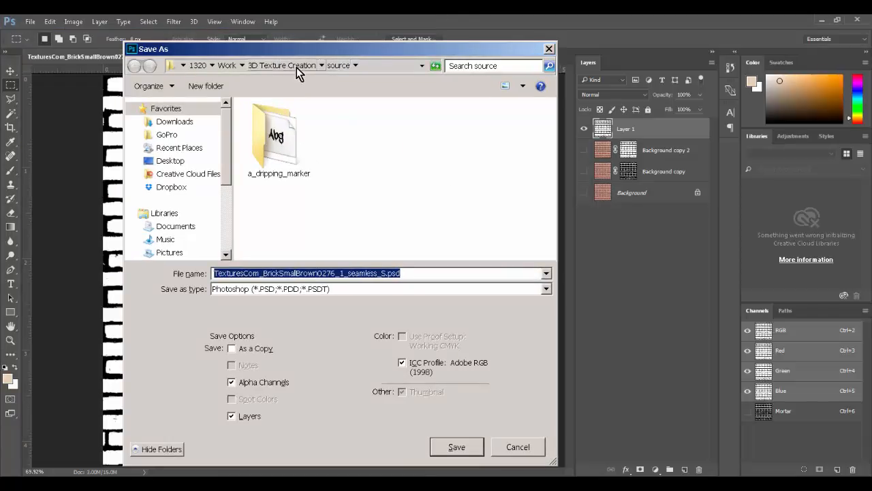
click(297, 66)
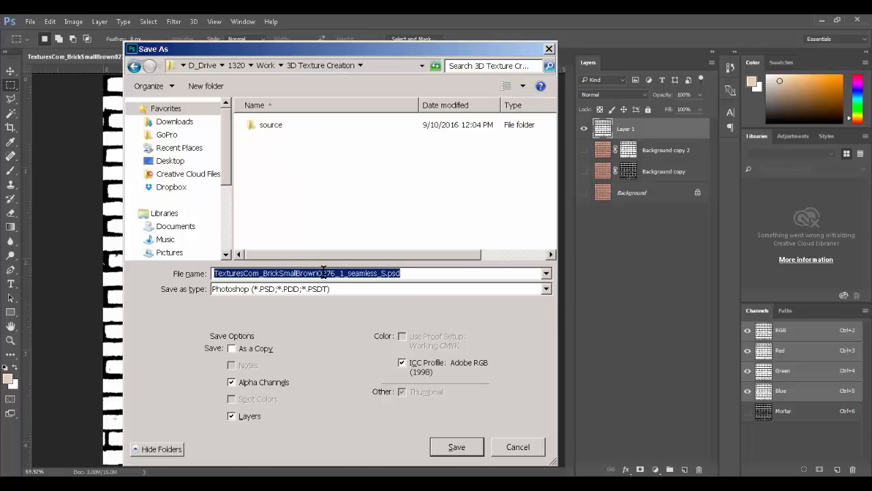
text(Brick)
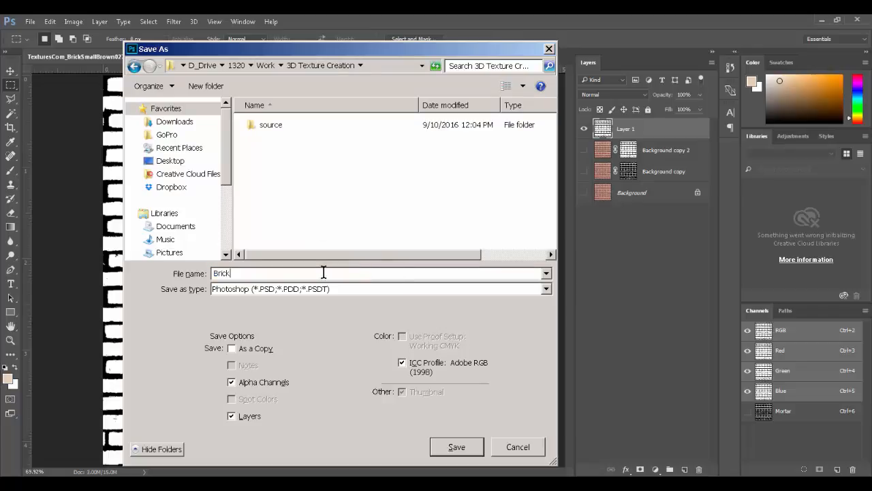
text(_Bump)
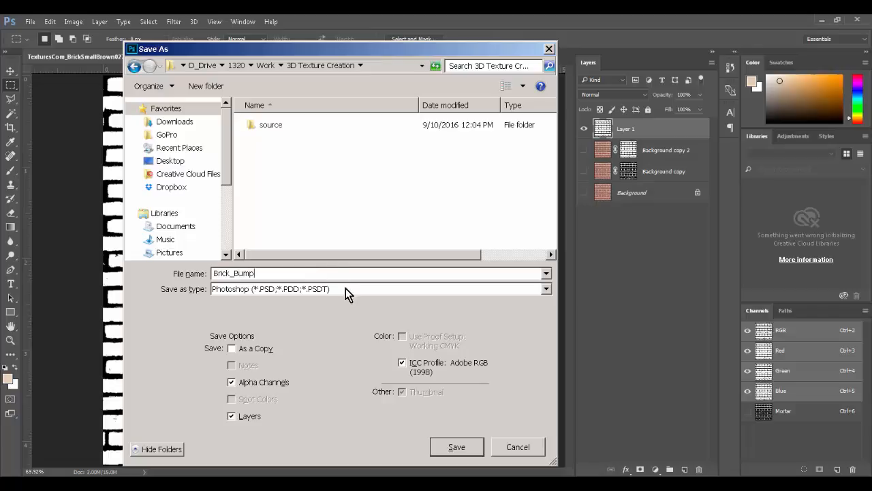
click(249, 418)
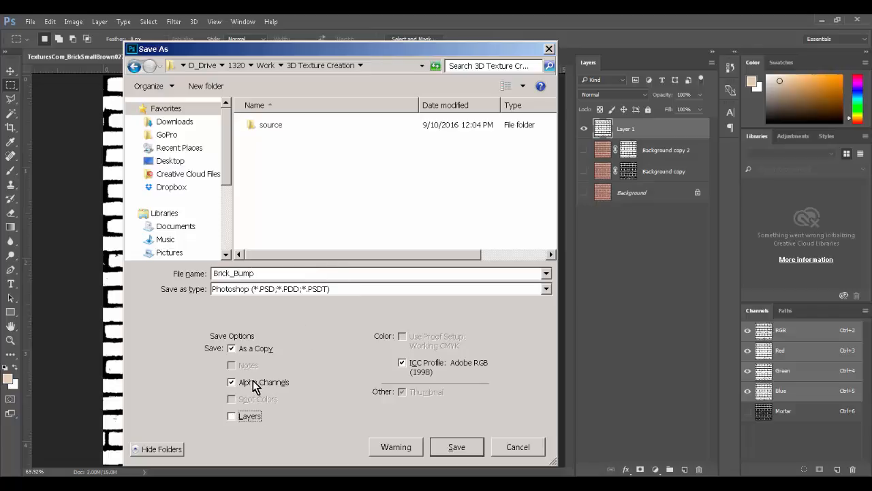
click(280, 289)
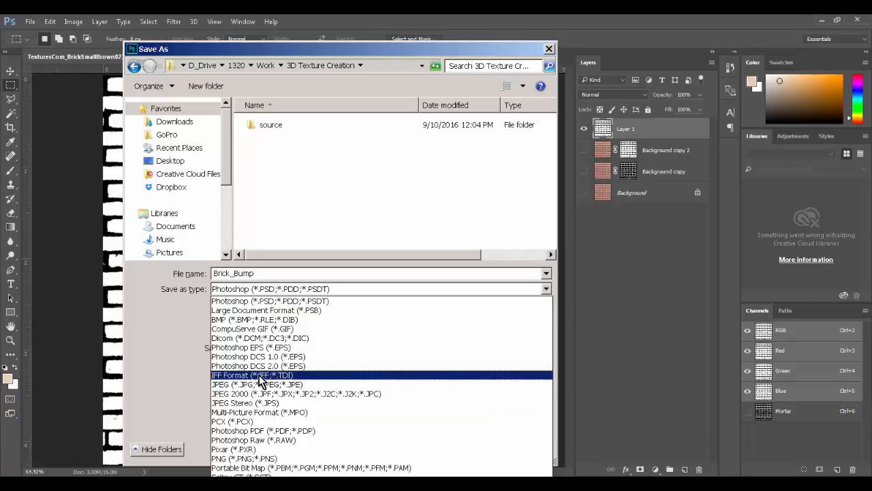
click(315, 290)
click(278, 486)
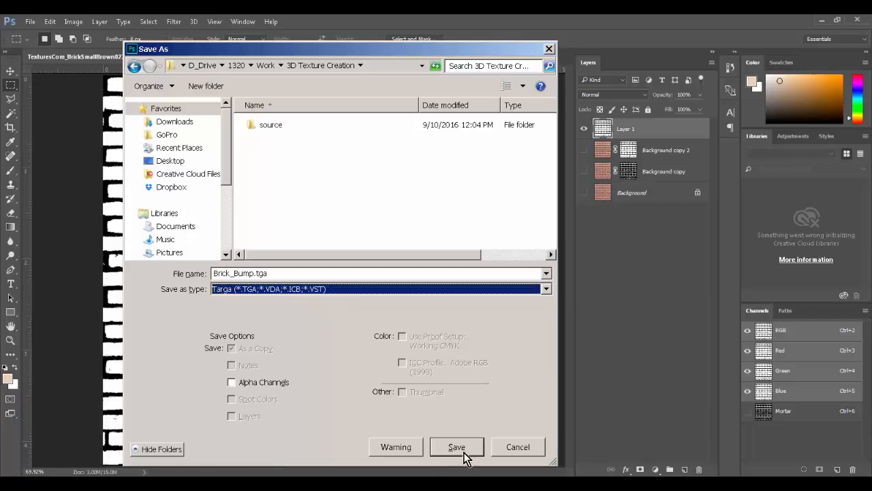
click(266, 293)
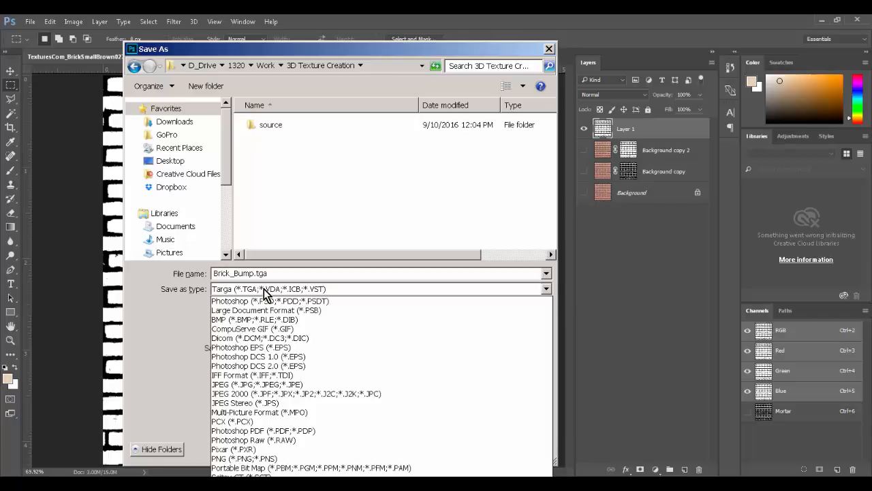
click(272, 486)
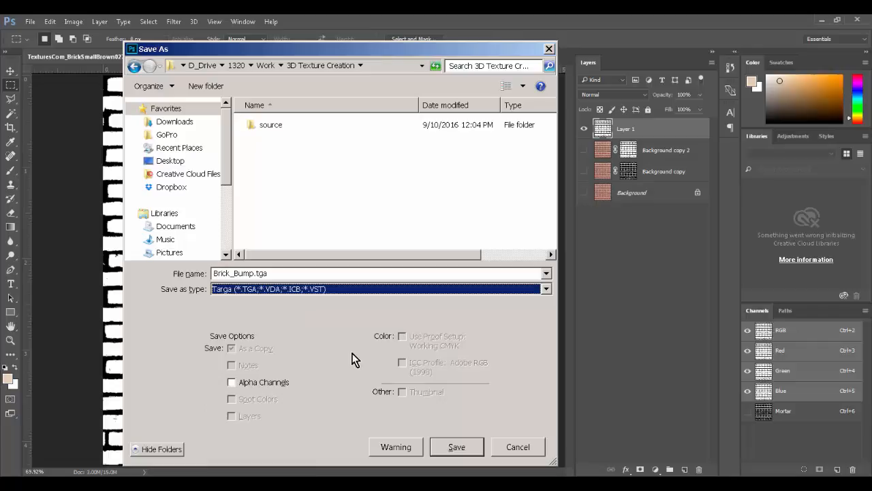
click(450, 449)
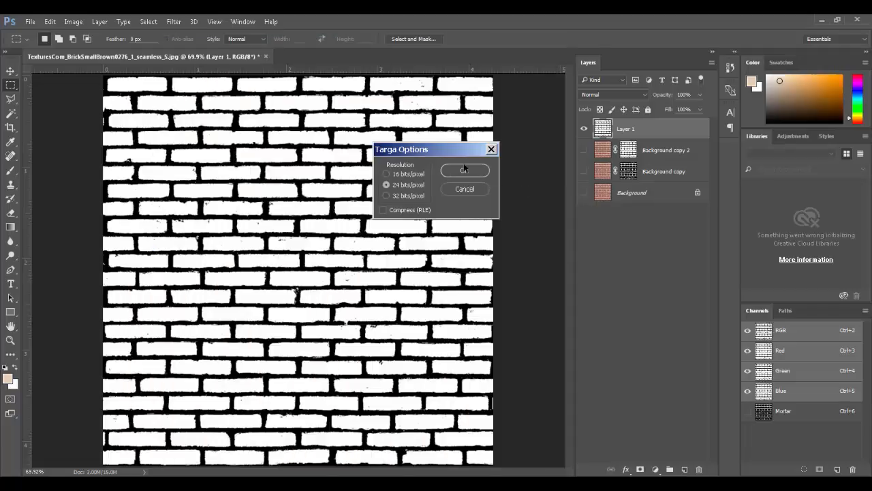
click(464, 169)
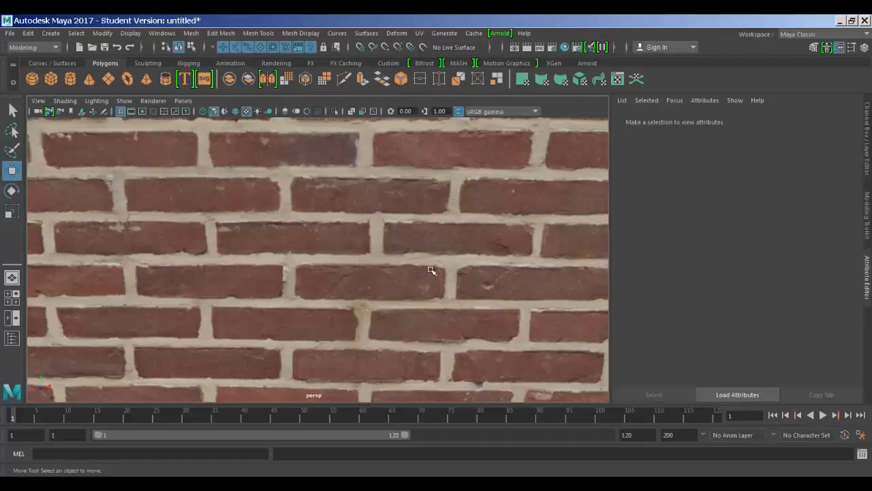
Step: Connect a File texture to the Bump Mapping of the brick plane's aiStandard1 material
alt+right_drag(432, 271, 294, 241)
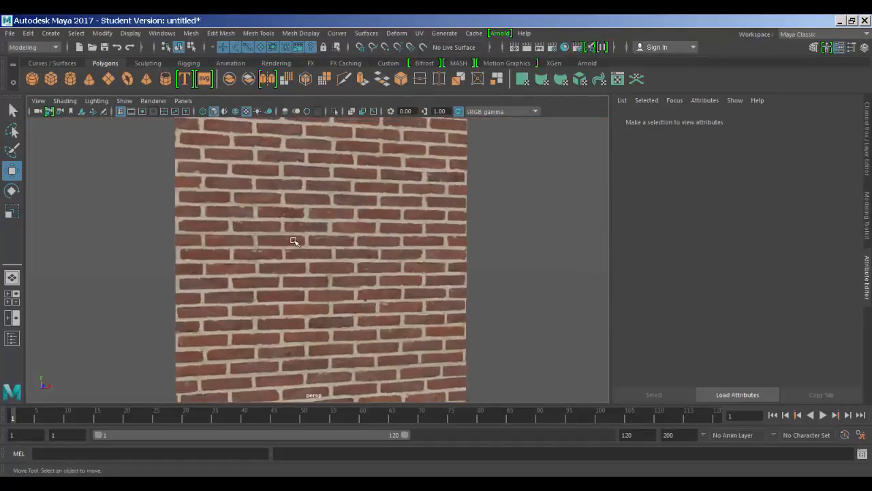
click(294, 241)
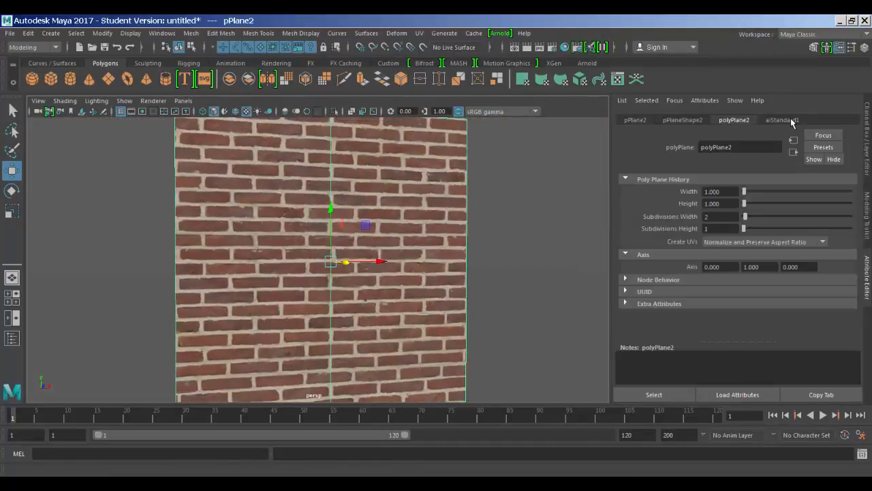
click(783, 120)
scroll(653, 298, down, 6)
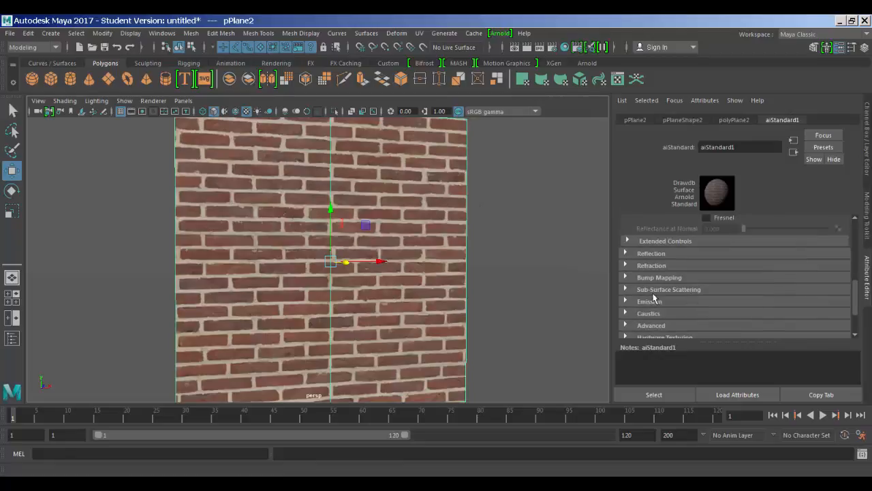
click(653, 278)
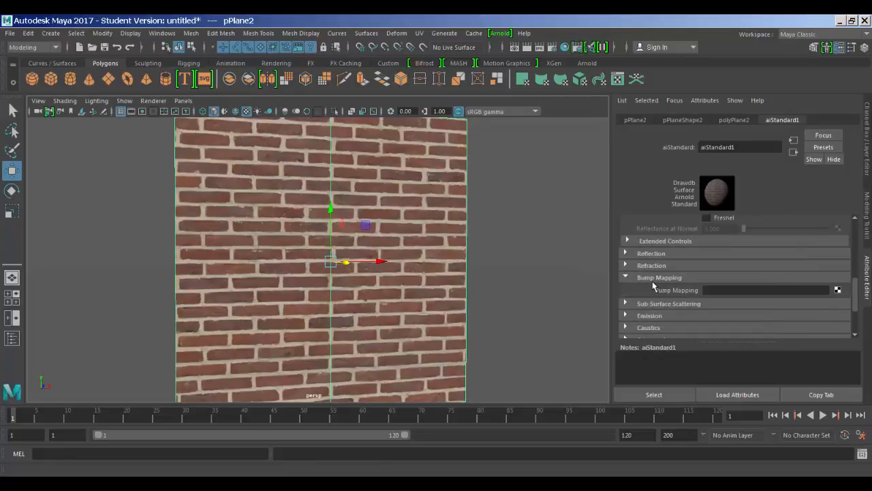
click(836, 290)
click(436, 272)
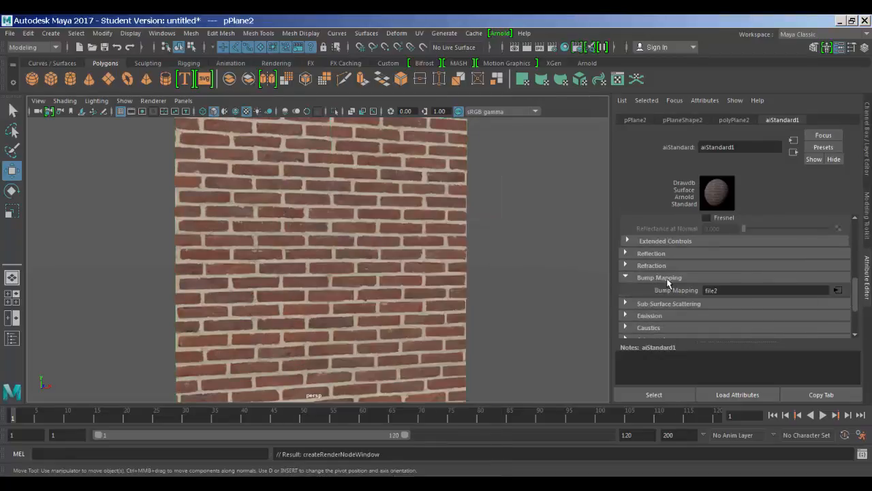
Step: Load Brick_Bump.tga as the image of the file2 bump texture node
click(845, 230)
click(842, 268)
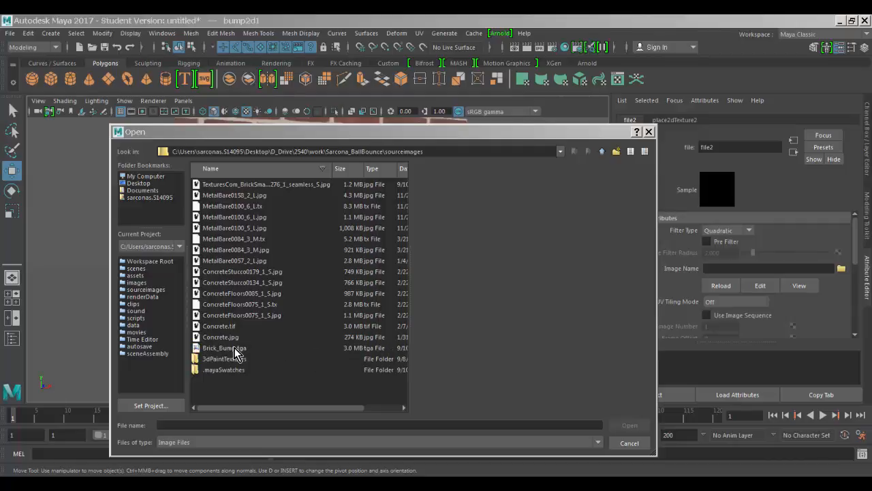
click(234, 347)
click(630, 424)
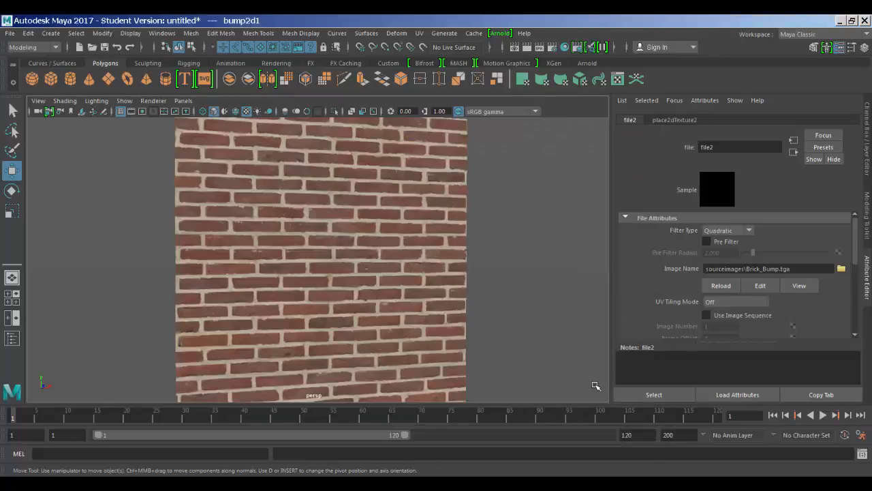
Step: Try bump2d1 Bump Depth values of -1, 1 and -0.15, settling on 0.150
alt+drag(557, 275, 400, 284)
alt+right_drag(400, 284, 756, 293)
alt+drag(582, 298, 463, 320)
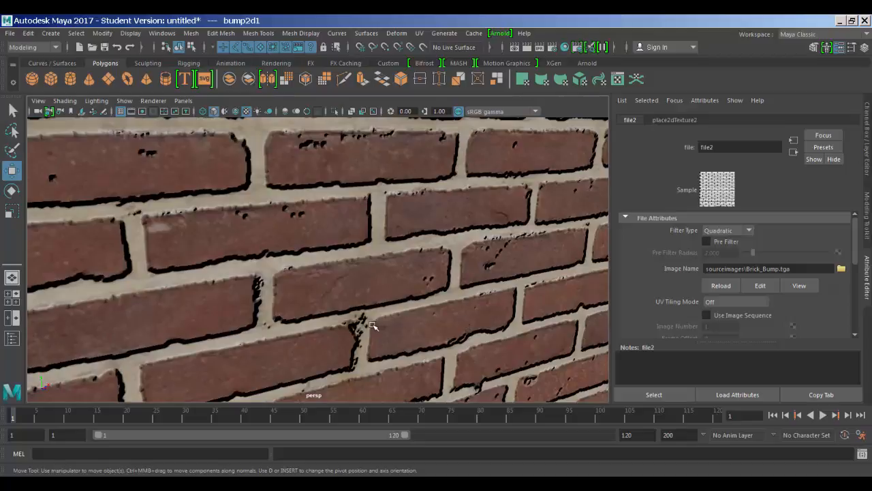
click(794, 152)
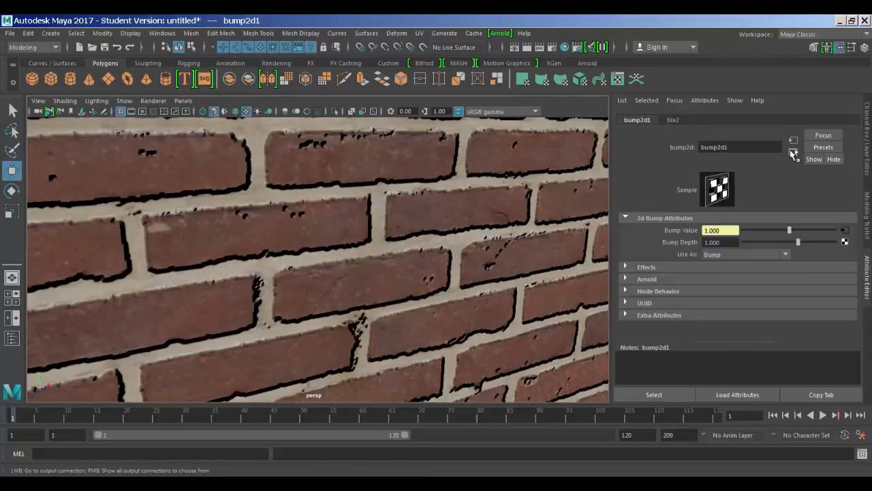
click(714, 242)
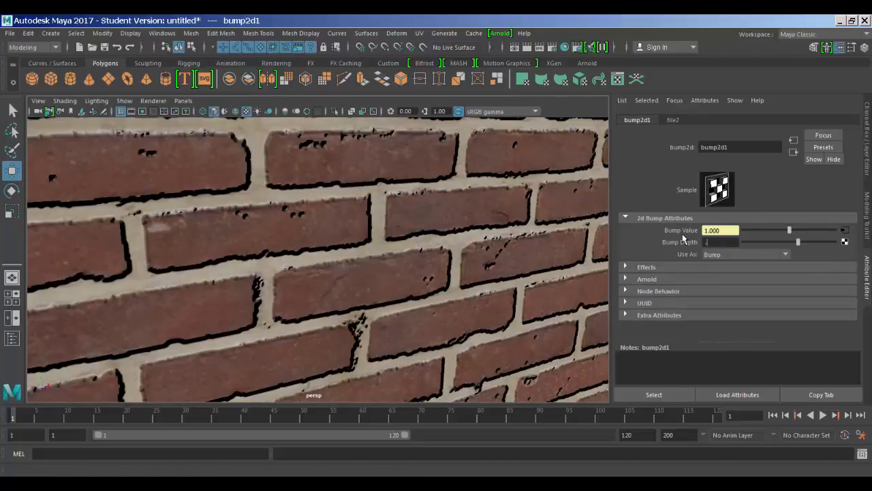
text(-1)
key(Return)
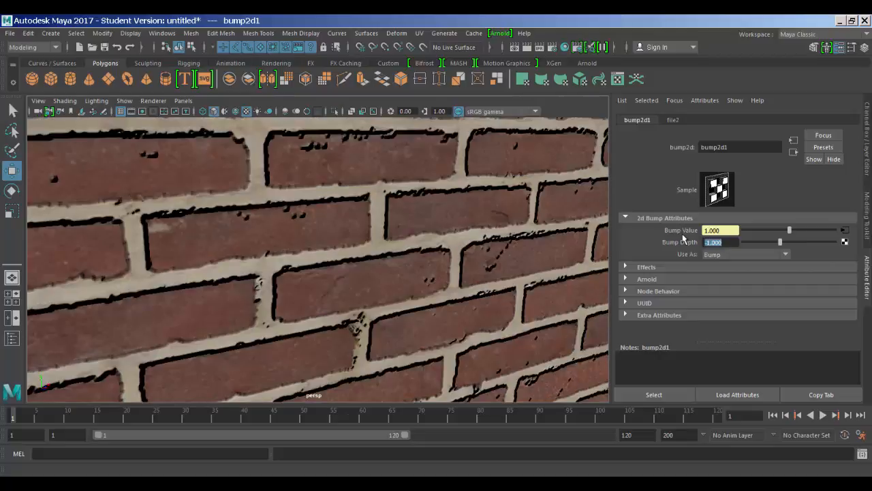
text(1)
key(Return)
text(-.15)
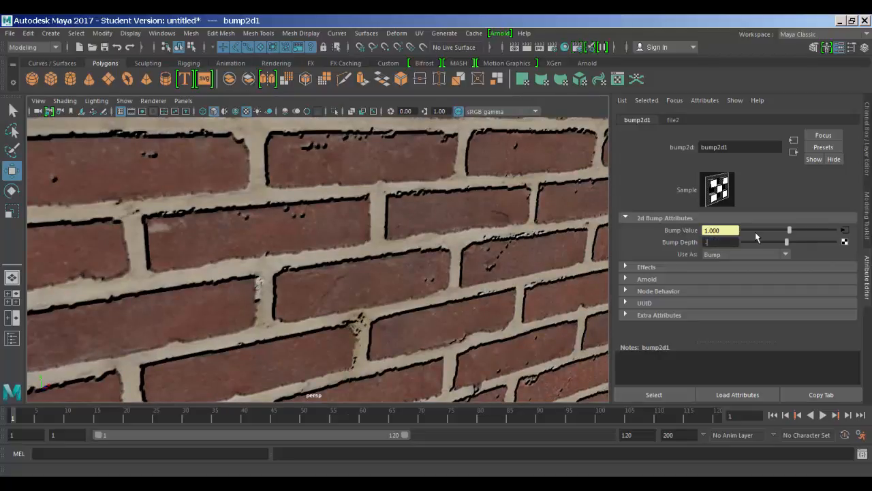
key(Return)
text(.15)
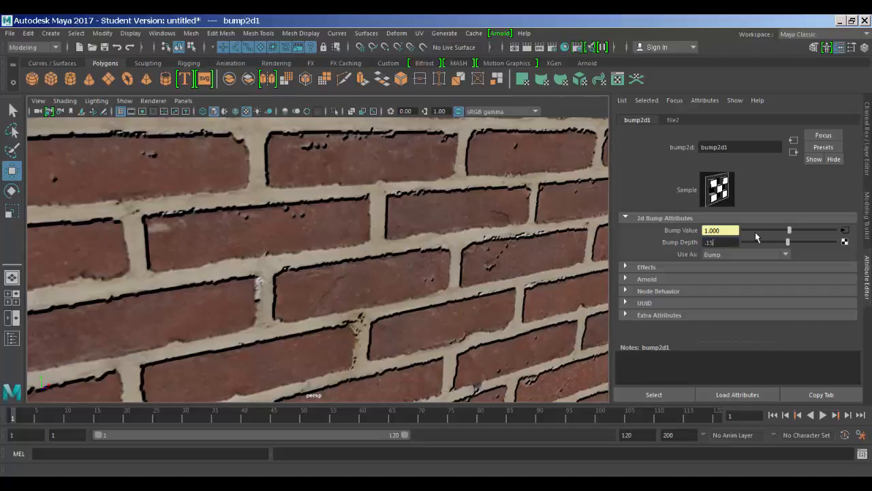
key(Return)
Step: Orbit the viewport to inspect the softened brick relief across the whole wall
alt+drag(511, 276, 421, 240)
alt+right_drag(409, 239, 212, 232)
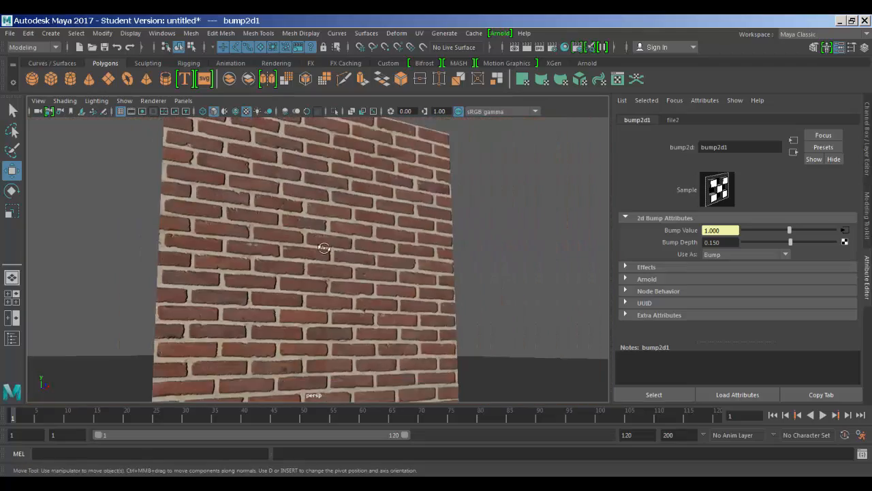
alt+drag(391, 230, 370, 271)
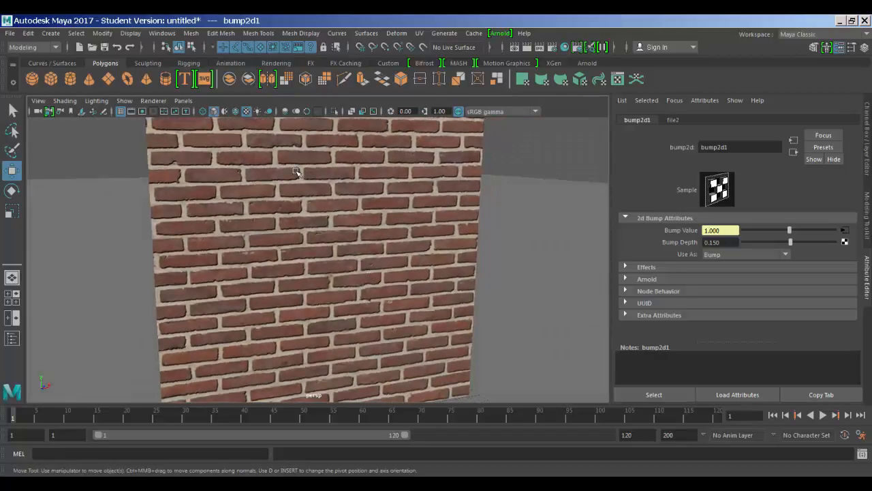
click(51, 33)
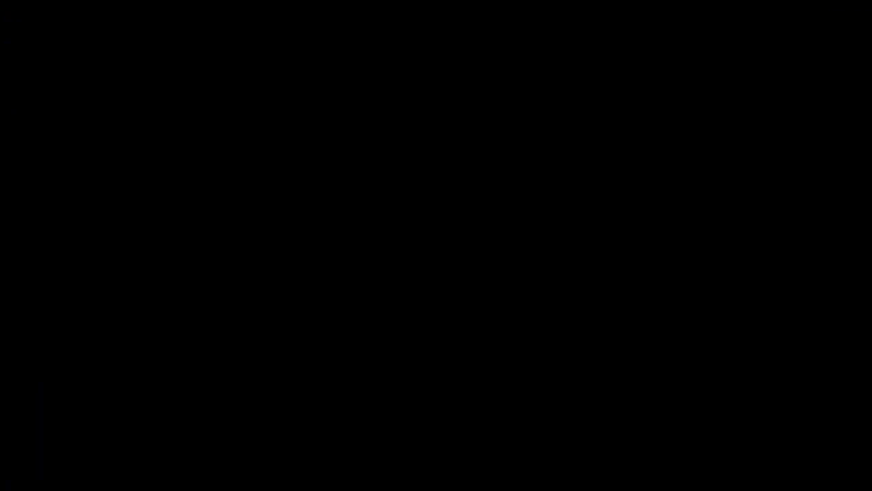
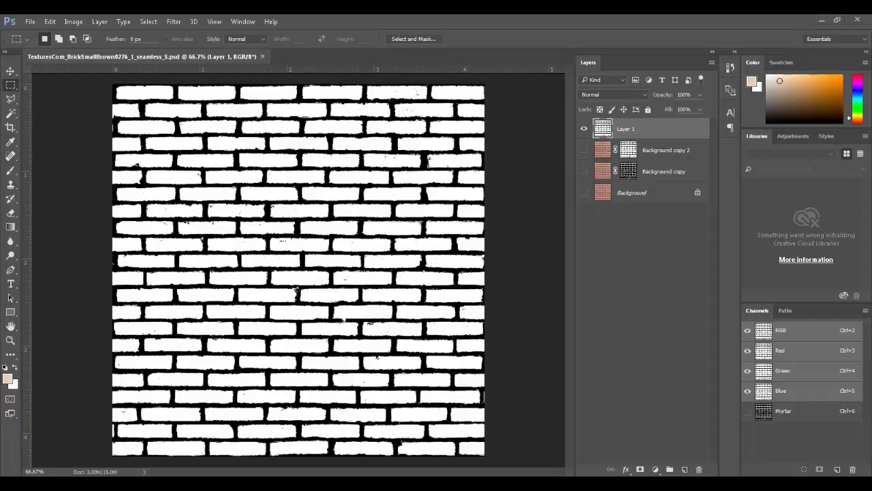
Step: Drag TexturesCom_SignsVarious0109_M.jpg from its Explorer folder into Photoshop to open it as a new tab
drag(0, 137, 272, 120)
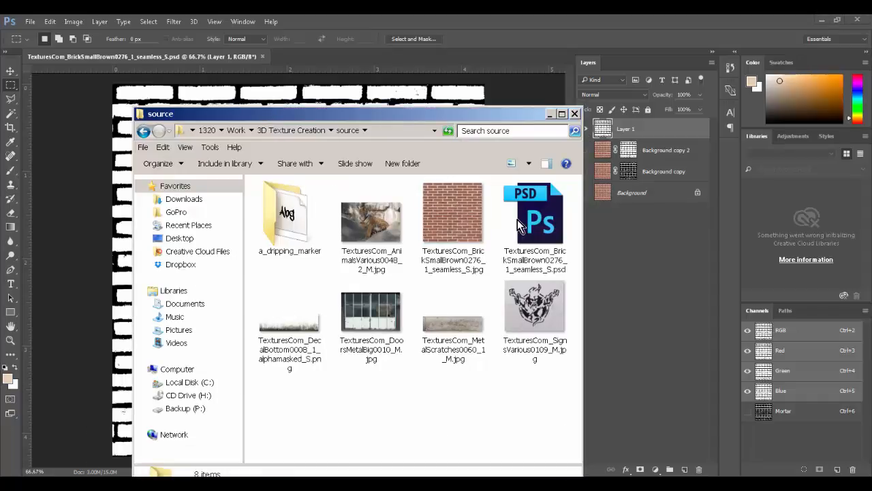
click(530, 322)
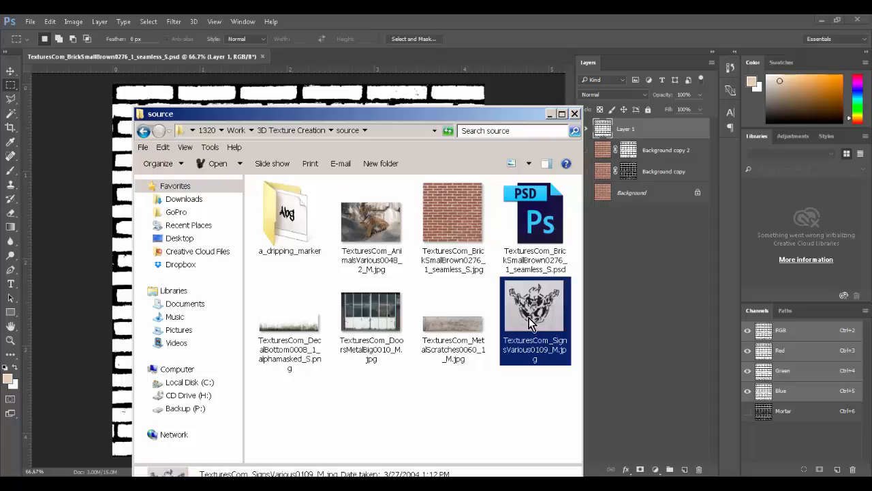
drag(530, 322, 373, 54)
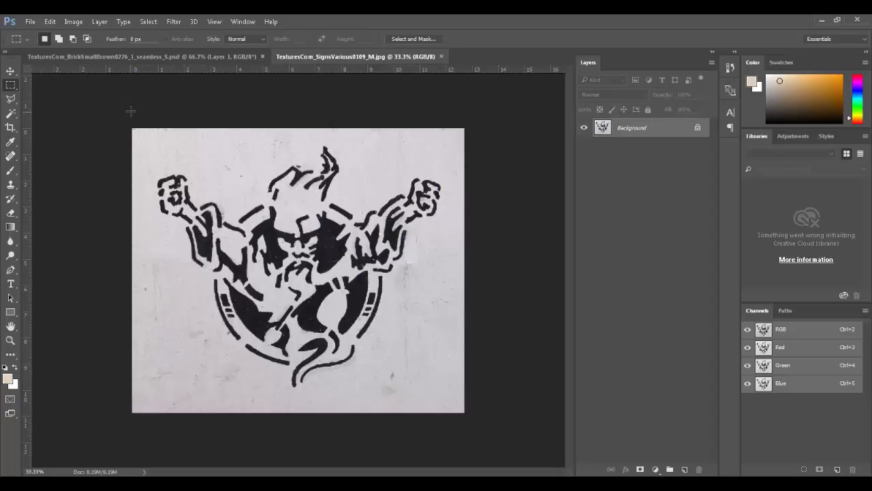
Step: Use Color Range to sample the white wall at Fuzziness 42, adding extra wall samples
click(75, 21)
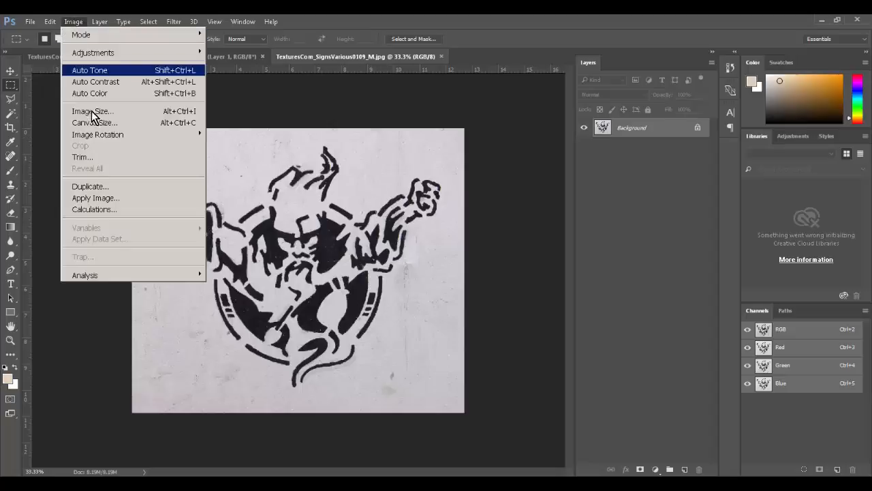
mouse_move(148, 21)
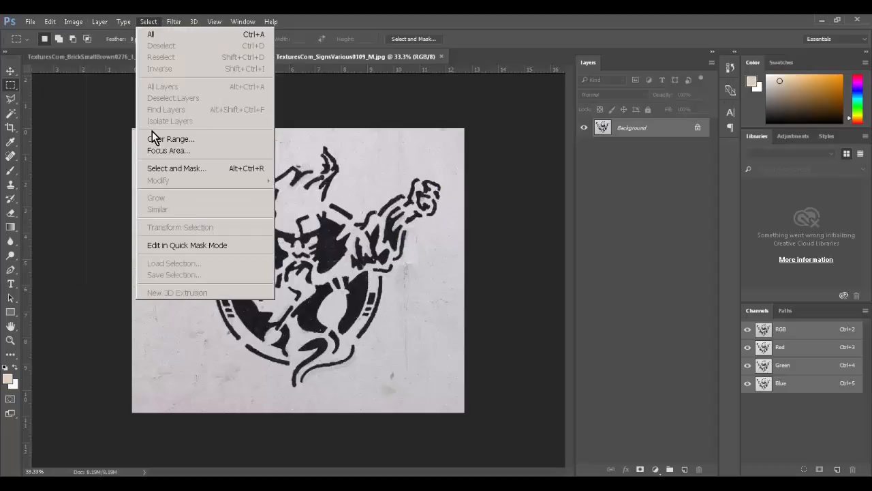
click(154, 140)
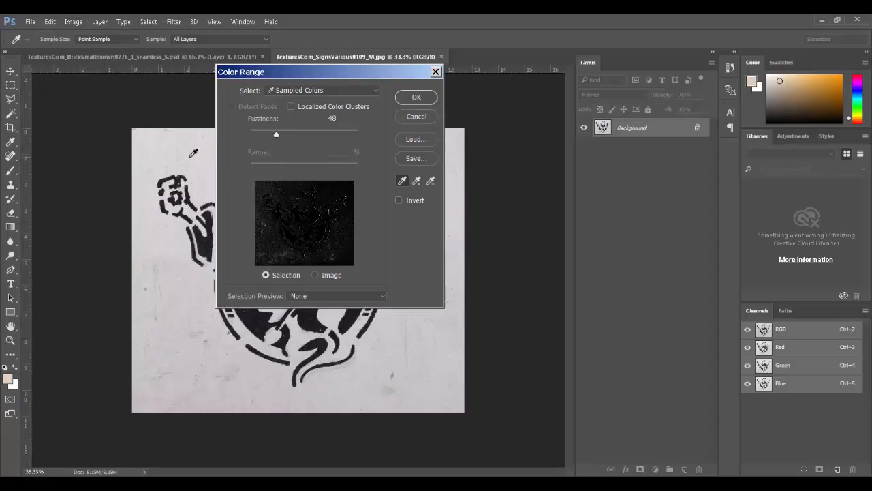
click(193, 153)
click(285, 133)
drag(282, 136, 273, 135)
click(418, 181)
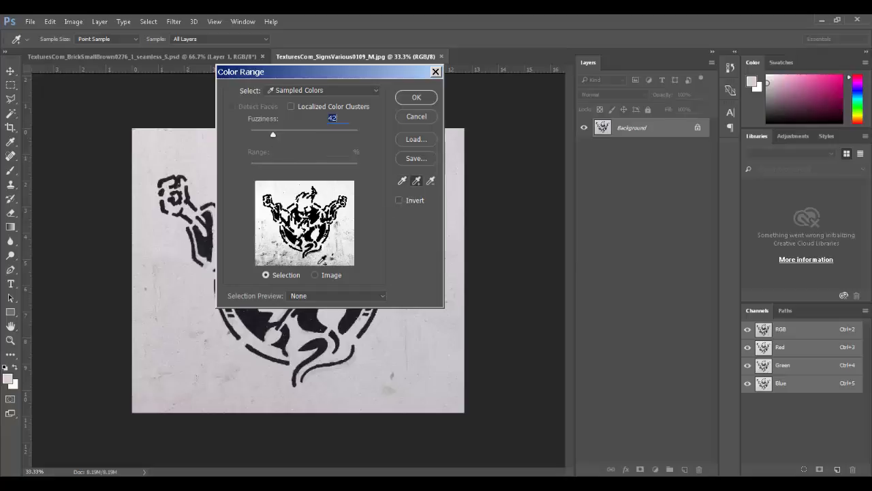
click(329, 211)
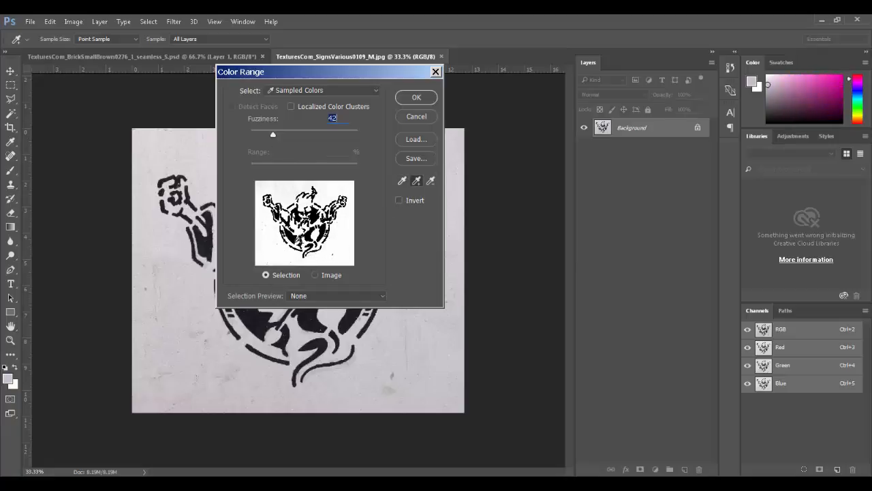
click(413, 99)
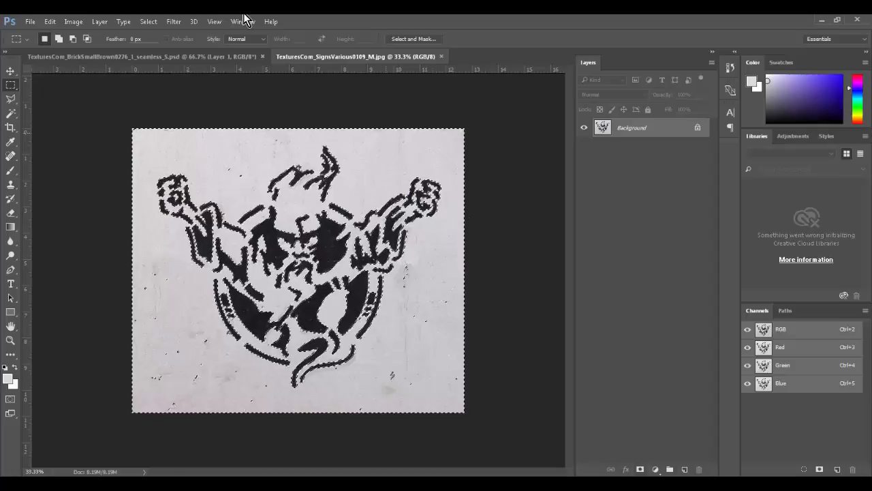
Step: Invert the selection and add a layer mask so only the black stencil remains
click(148, 21)
click(168, 70)
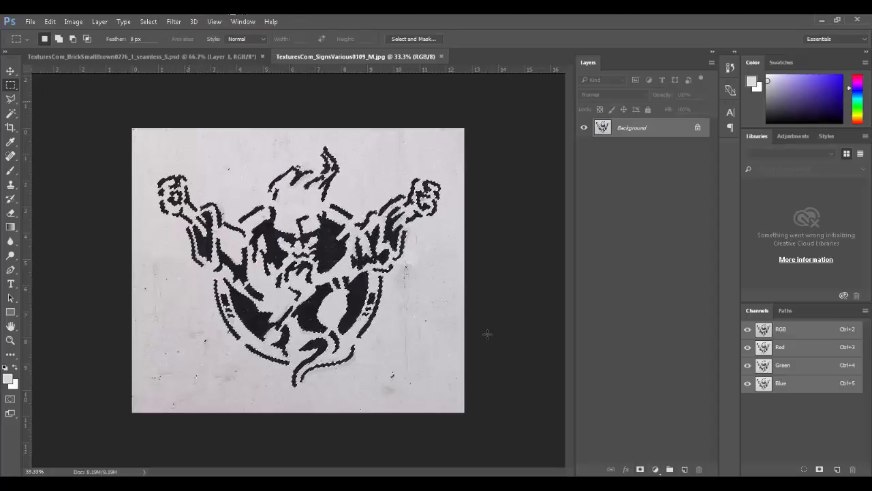
click(640, 469)
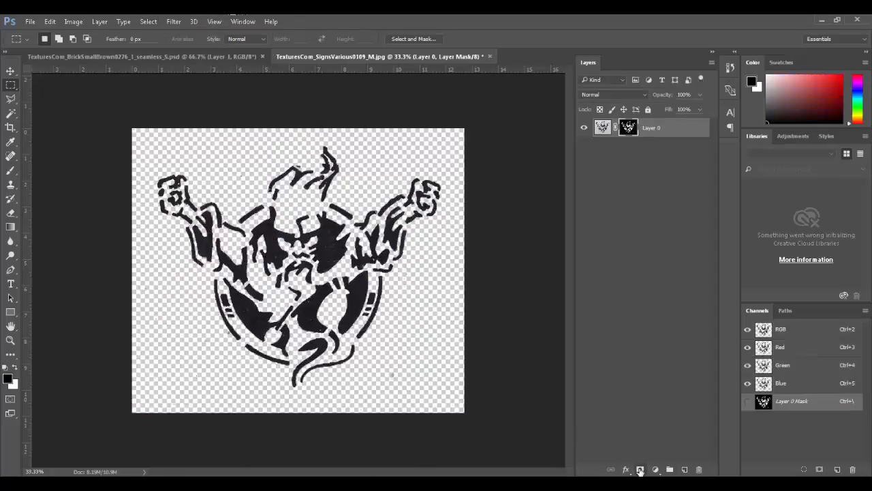
click(584, 127)
click(584, 128)
click(584, 128)
click(584, 128)
click(603, 129)
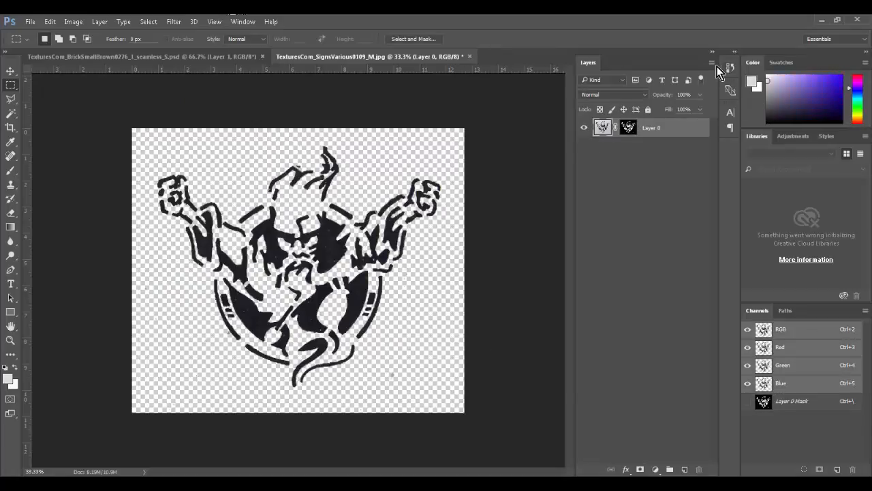
Step: Duplicate the masked stencil layer into BrickSmallBrown psd, accepting the colour profile conversion
click(712, 64)
click(714, 92)
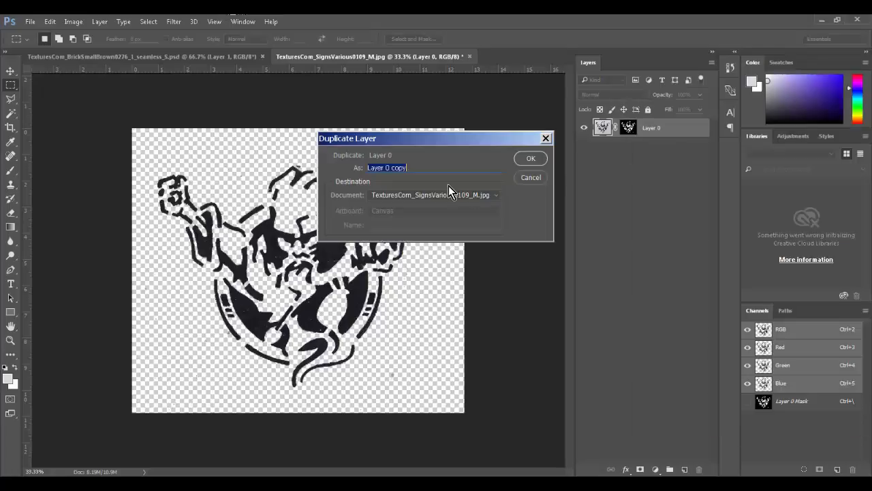
click(450, 195)
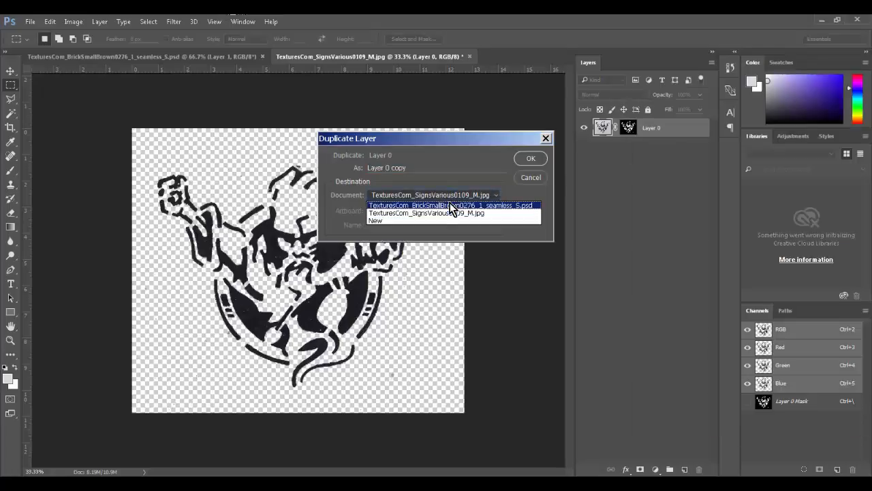
click(450, 204)
click(528, 172)
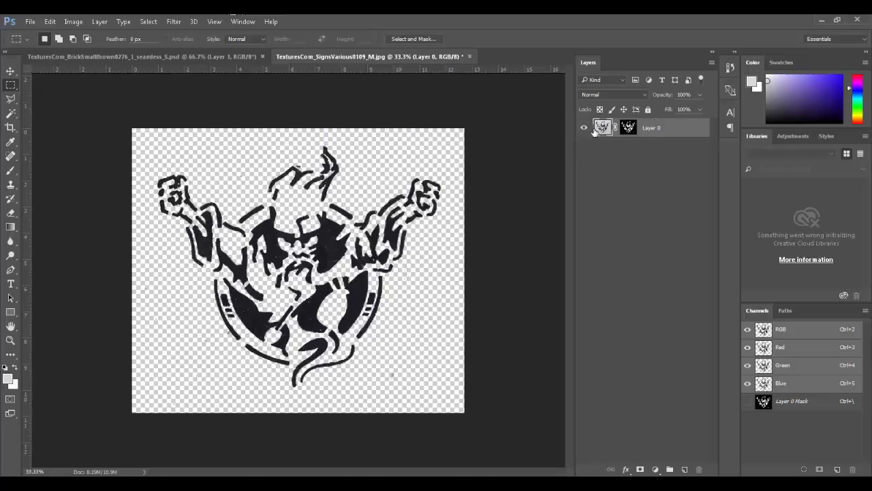
click(712, 64)
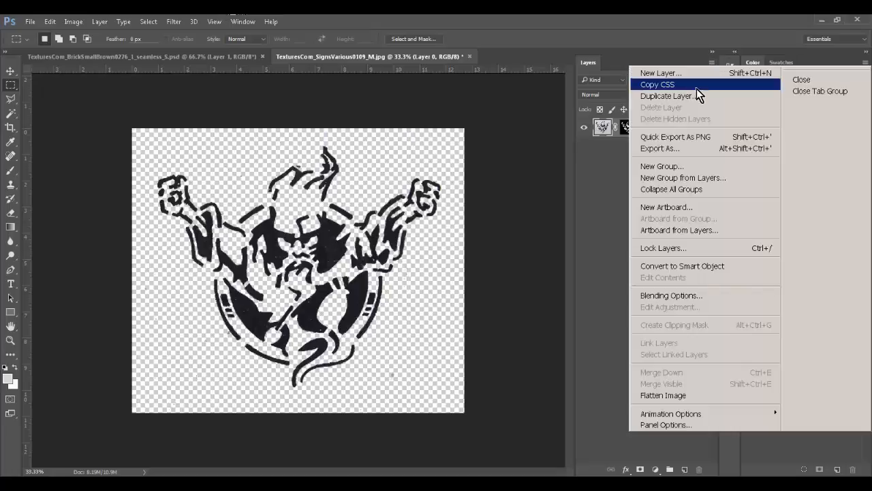
click(695, 94)
click(405, 195)
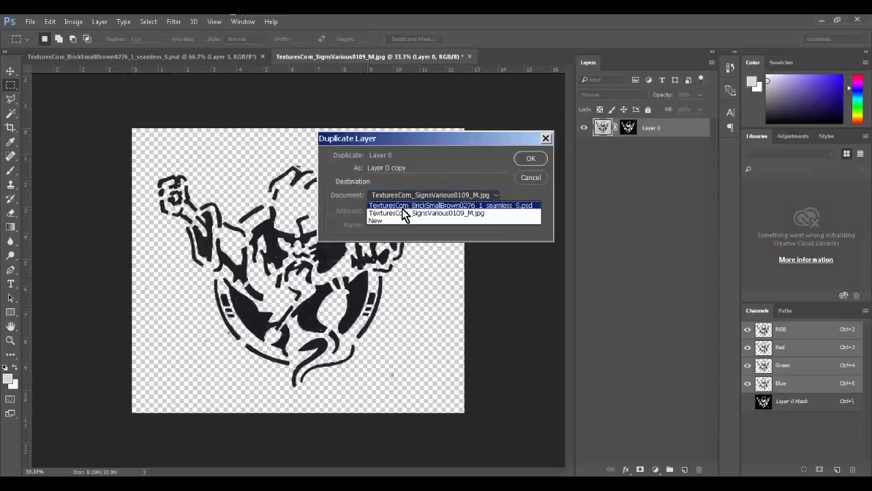
click(402, 205)
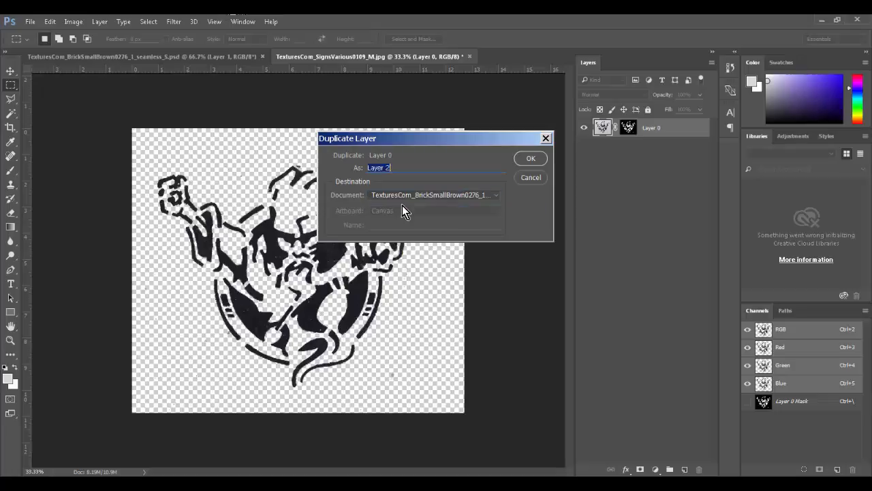
click(529, 159)
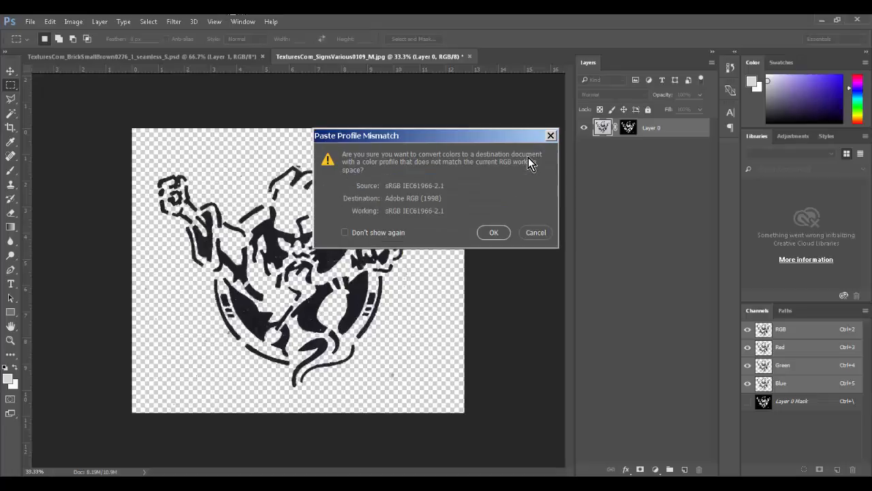
click(495, 232)
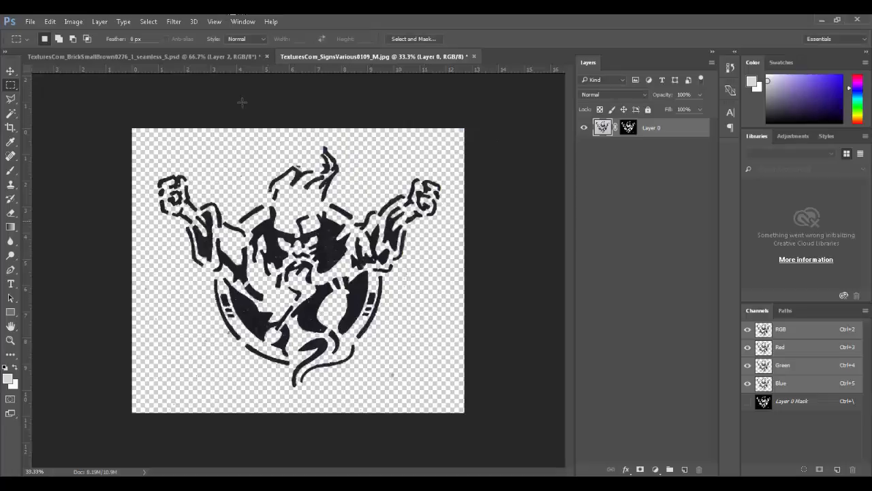
click(224, 55)
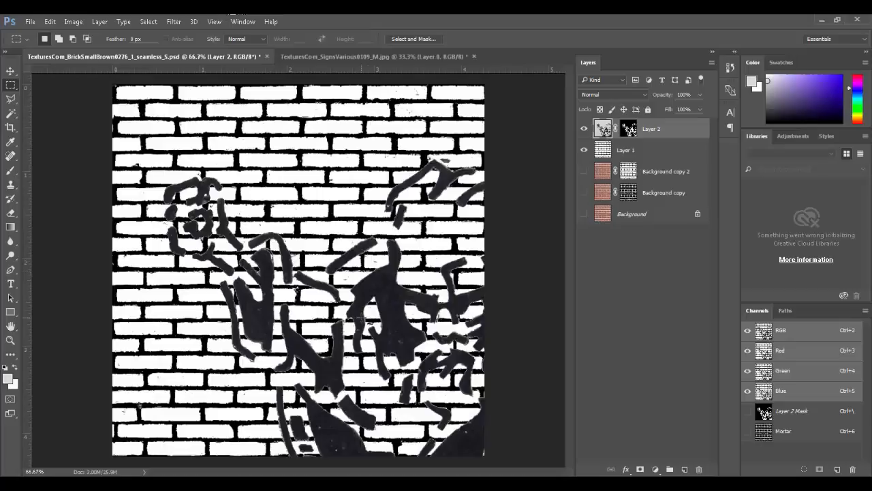
Step: Scale Layer 2's stencil to about 34% and place it in the lower half, right of centre
key(ctrl+t)
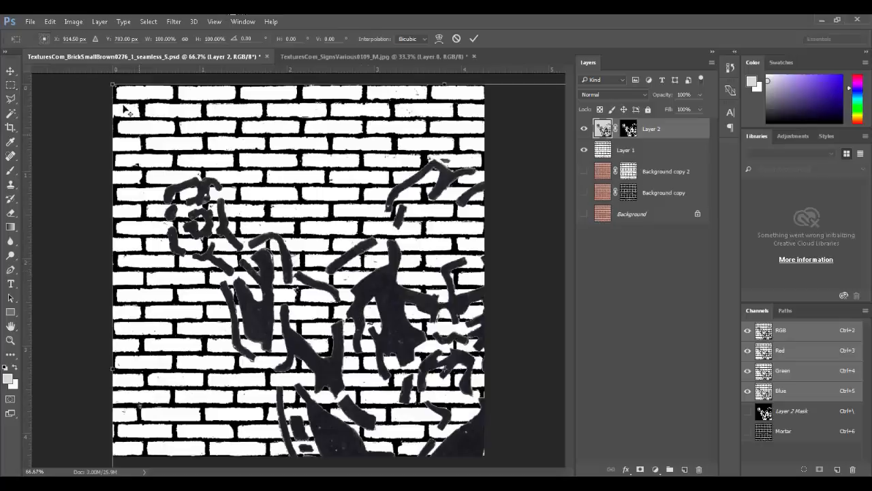
drag(112, 84, 355, 292)
drag(416, 374, 312, 361)
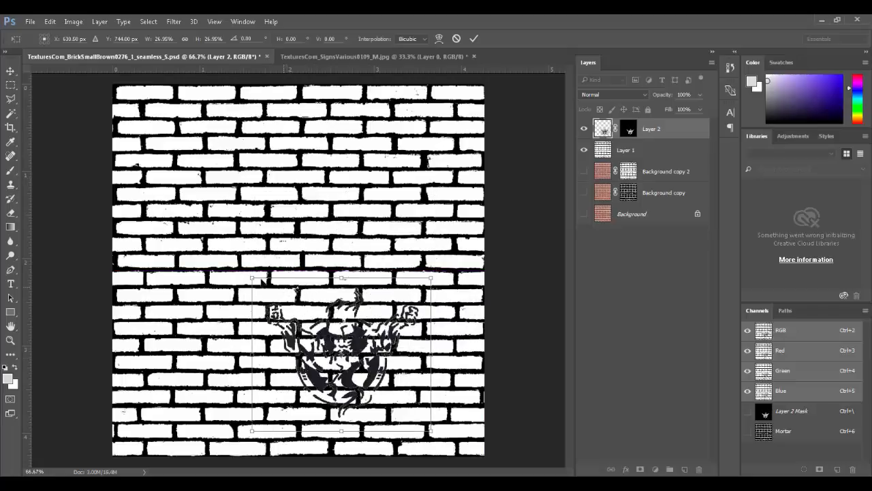
shift+drag(255, 276, 220, 224)
drag(274, 332, 321, 324)
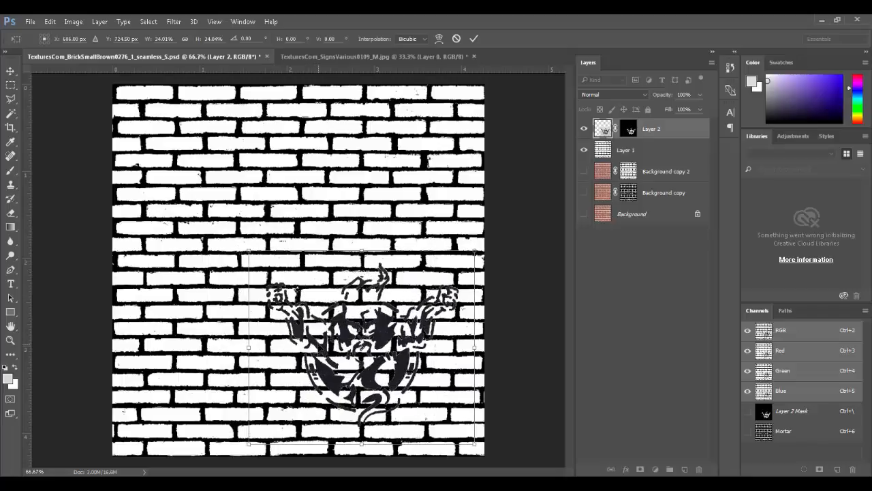
key(m)
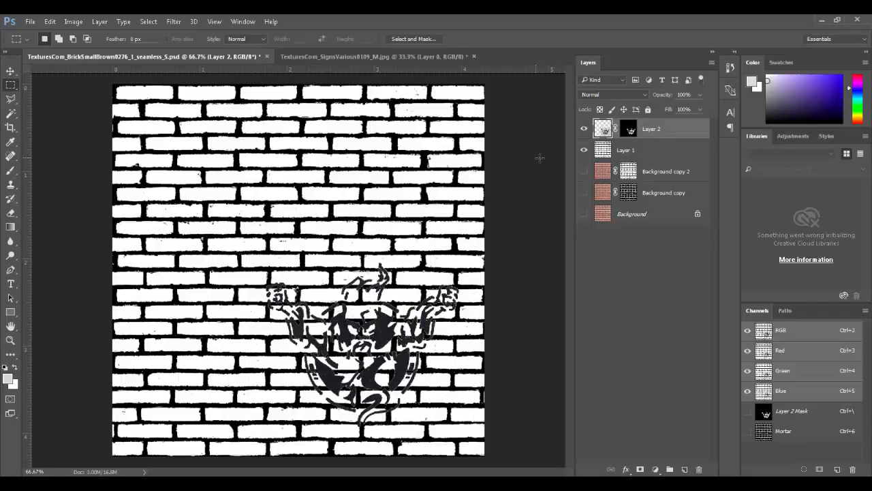
Step: Hide the black-and-white brick layer and show and select the original Background brick photo
click(584, 150)
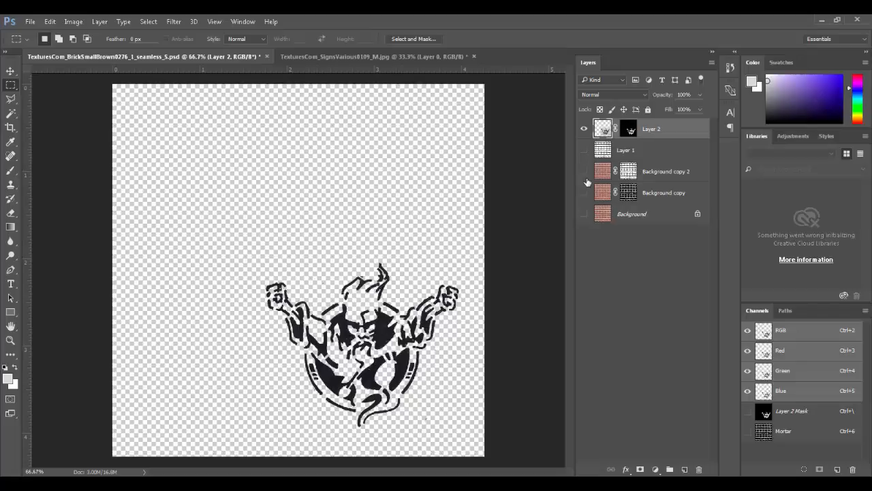
click(584, 213)
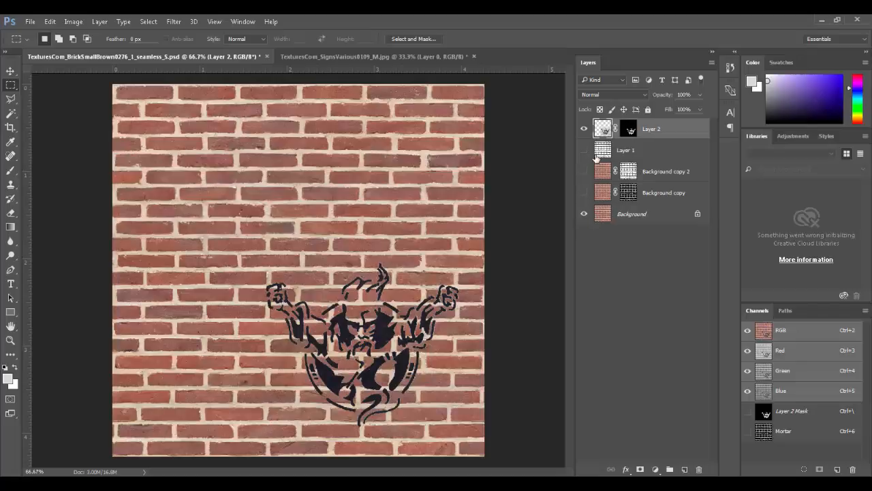
click(634, 214)
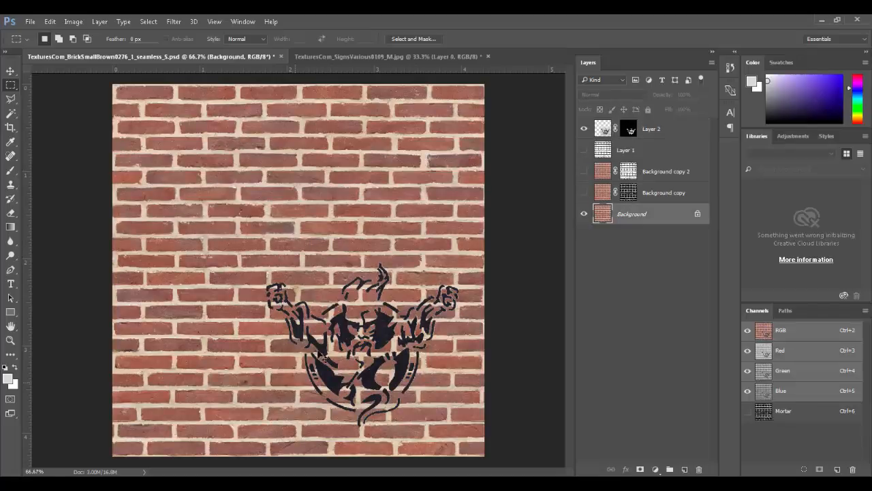
Step: Zoom in and out to inspect the stencil's edges, then select Layer 2's mask
ctrl+drag(330, 328, 398, 322)
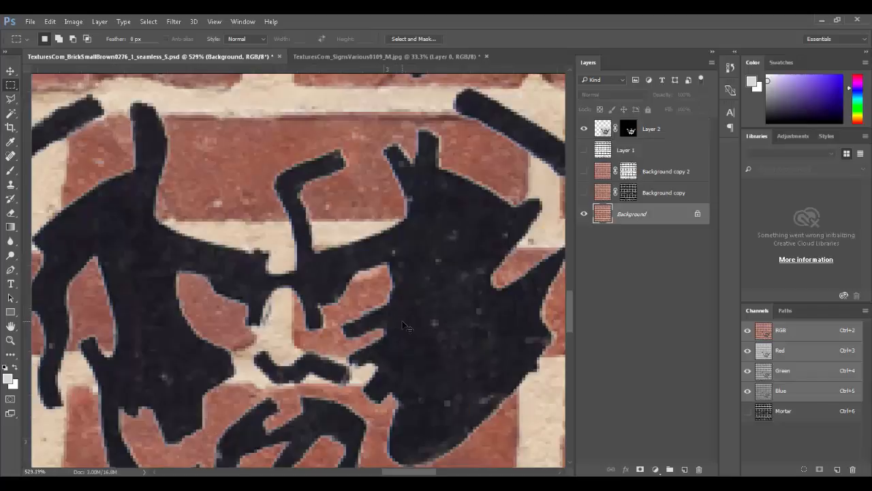
key(ctrl+minus)
key(ctrl+minus)
key(ctrl+minus)
key(ctrl+minus)
key(ctrl+minus)
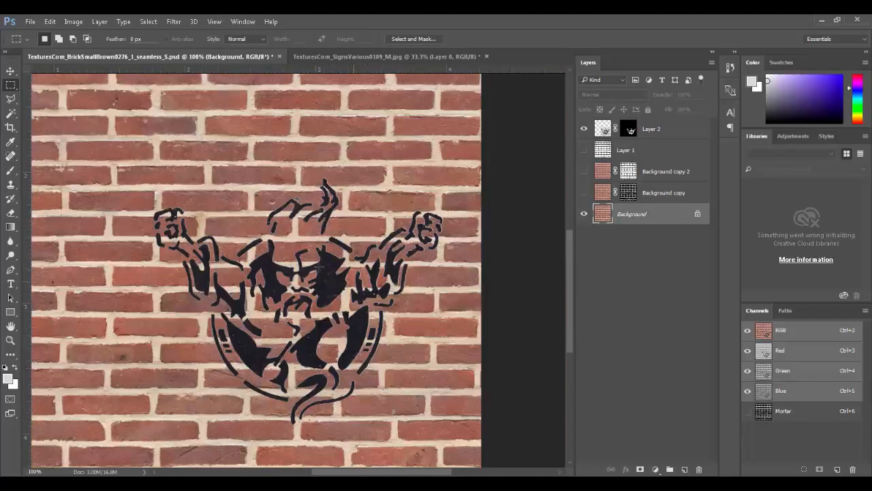
ctrl+drag(279, 264, 335, 289)
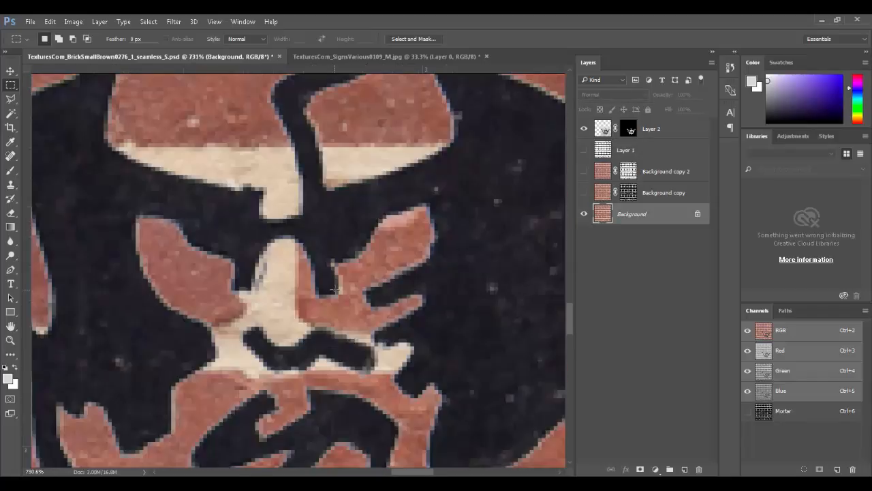
key(ctrl+minus)
key(ctrl+minus)
key(ctrl+minus)
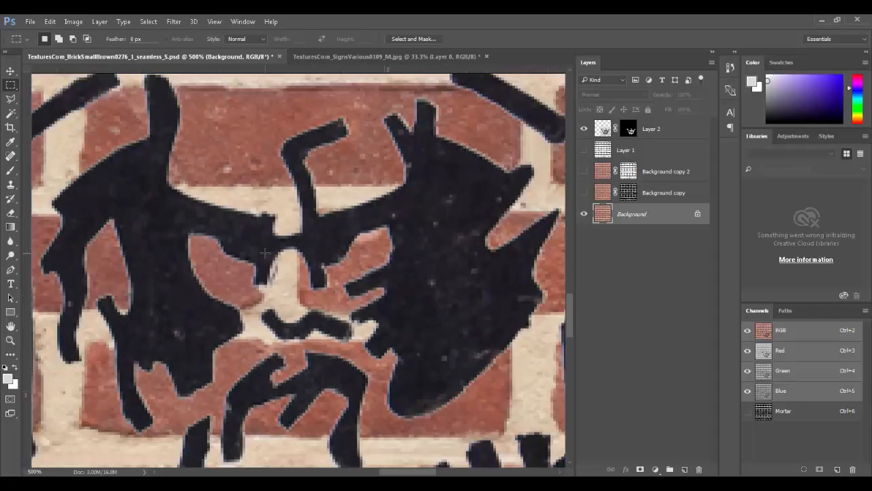
key(ctrl+minus)
key(ctrl+minus)
key(ctrl+minus)
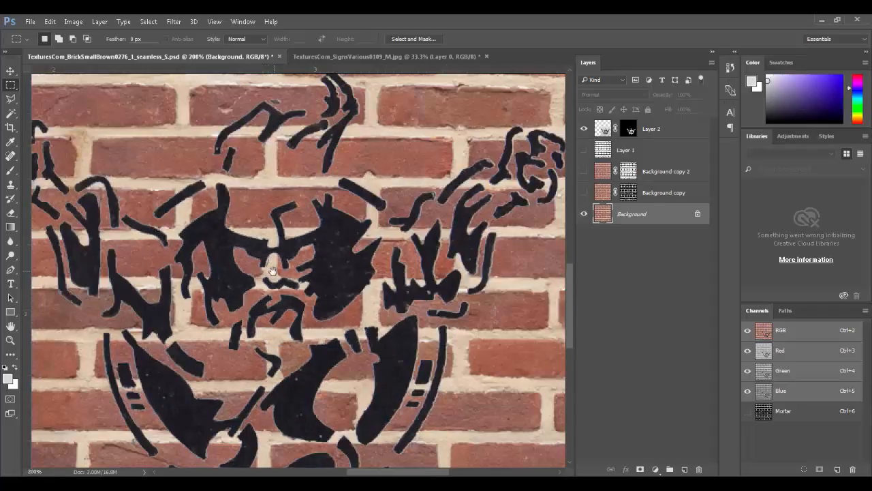
drag(273, 271, 309, 318)
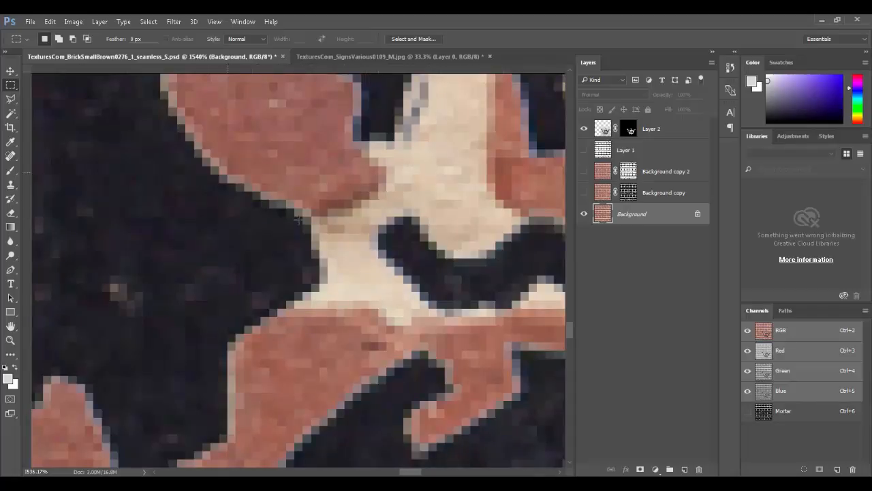
key(ctrl+minus)
key(ctrl+minus)
key(ctrl+minus)
key(ctrl+minus)
key(ctrl+minus)
key(ctrl+minus)
key(ctrl+minus)
key(ctrl+minus)
key(ctrl+minus)
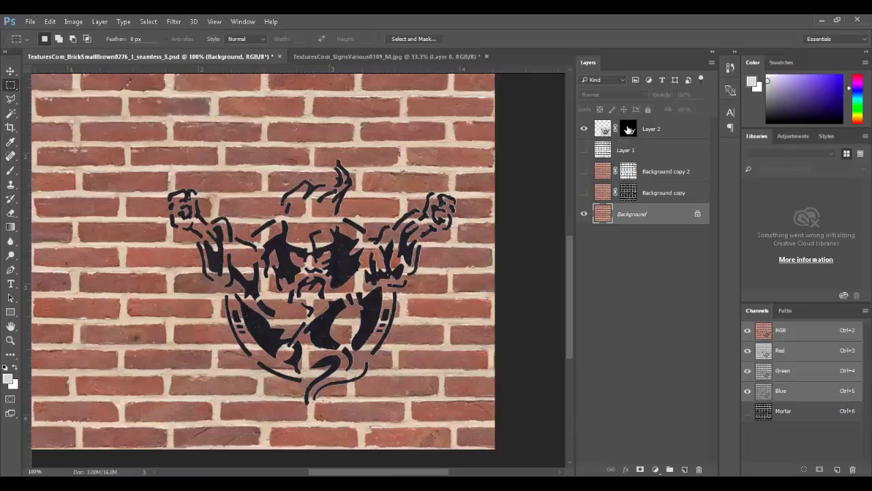
click(629, 129)
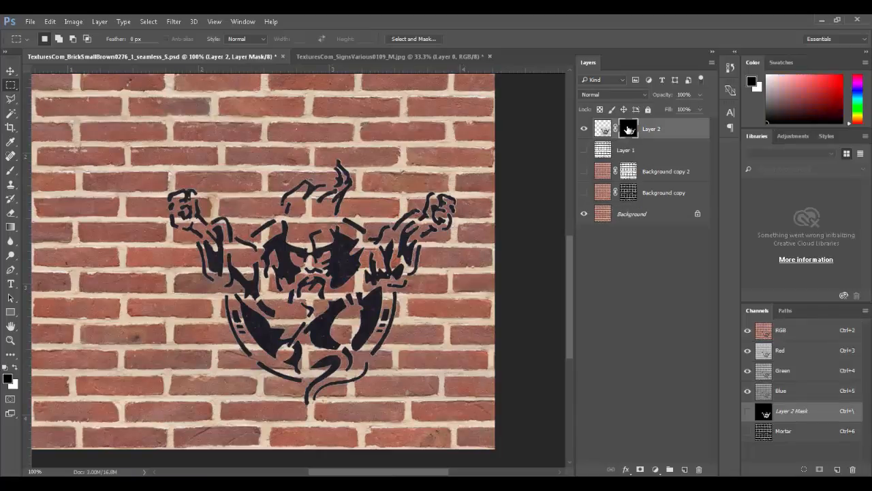
Step: Refine Layer 2's mask in Select and Mask with 3 px Radius and -28% Shift Edge, output as a new layer
click(244, 22)
click(312, 364)
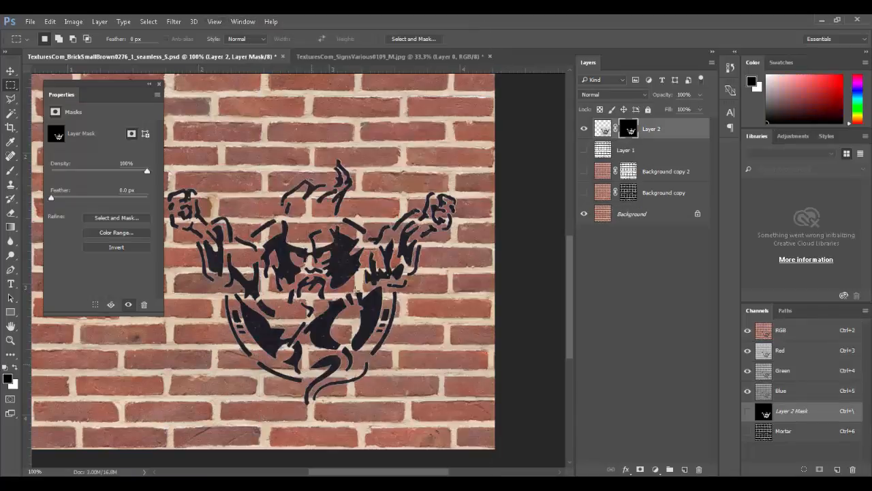
click(111, 218)
click(741, 197)
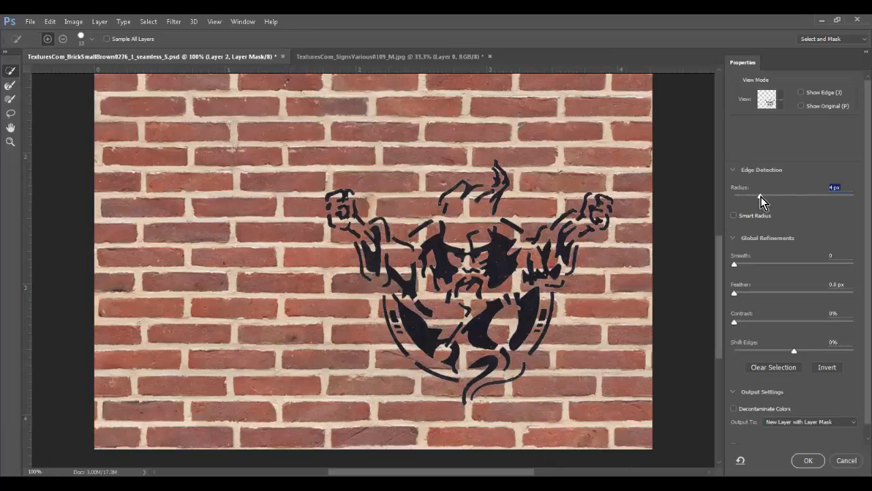
key(space)
ctrl+drag(490, 215, 561, 258)
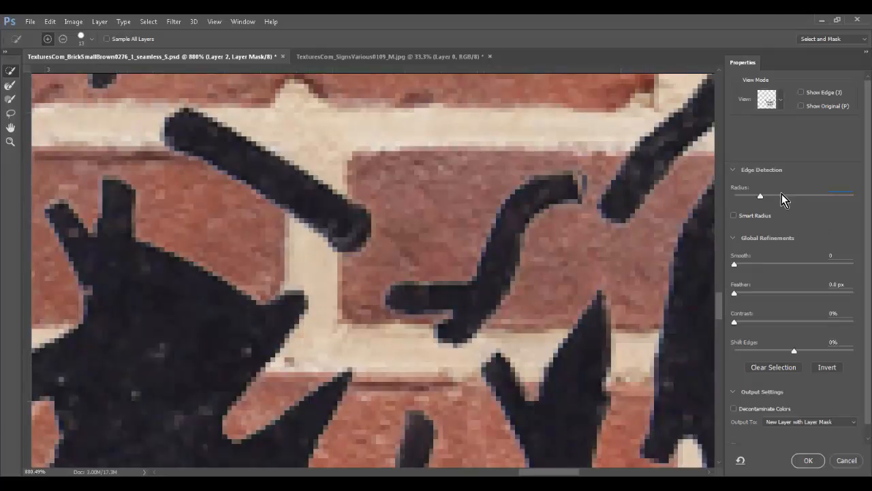
drag(789, 201, 761, 197)
drag(755, 322, 728, 323)
mouse_move(793, 352)
mouse_down()
mouse_move(765, 350)
mouse_move(813, 355)
mouse_move(777, 352)
mouse_up()
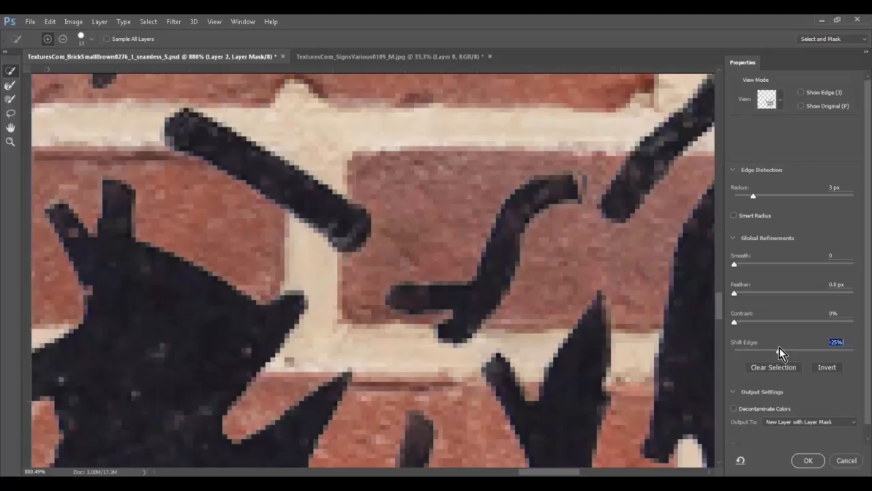
click(808, 462)
key(ctrl+0)
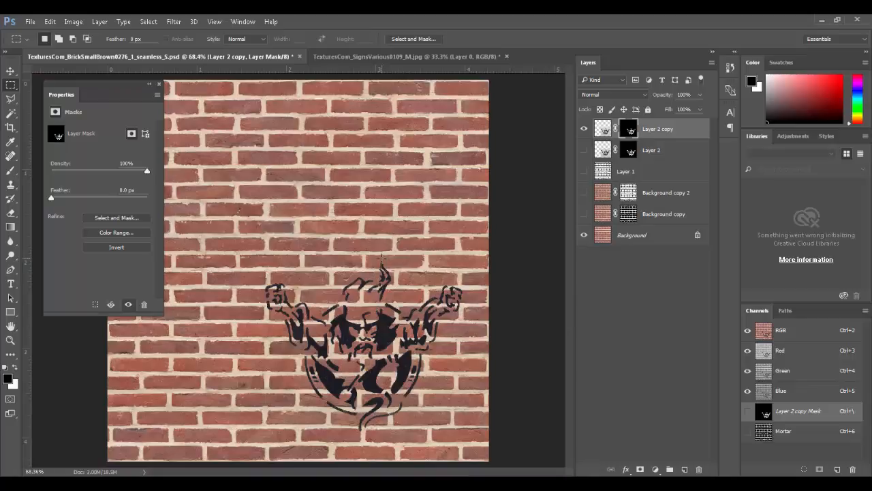
Step: Zoom and pan around the refined stencil edges, then fit the whole texture on screen
ctrl+drag(337, 369, 405, 411)
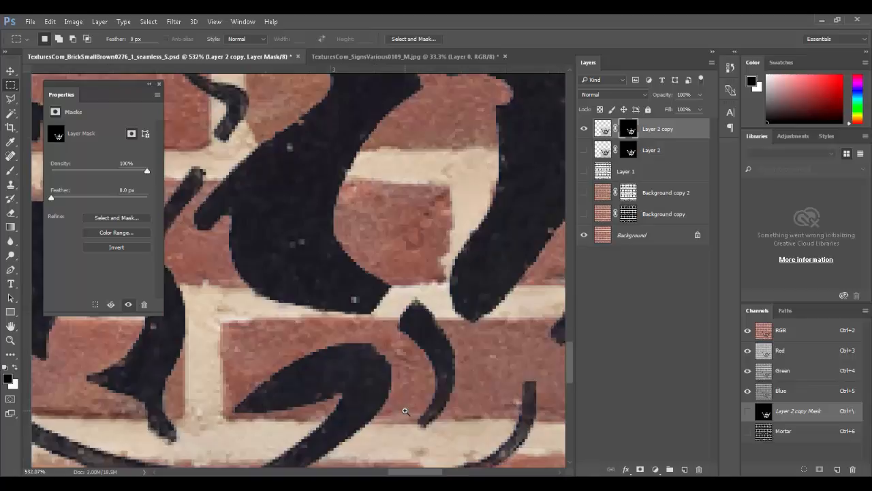
key(ctrl+minus)
key(ctrl+minus)
key(ctrl+minus)
key(ctrl+minus)
key(ctrl+minus)
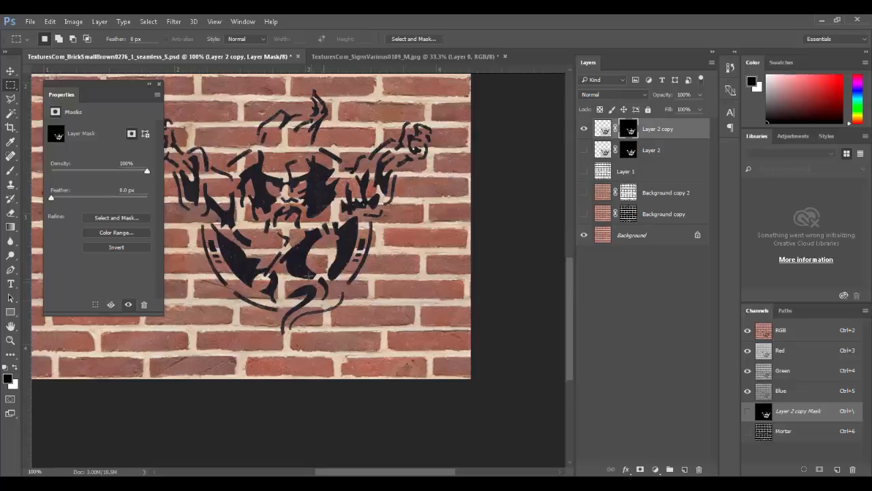
drag(309, 293, 365, 342)
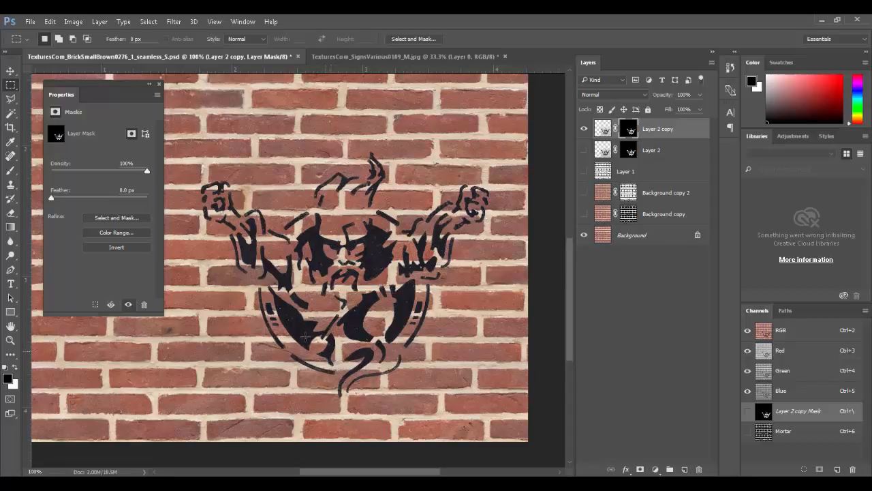
ctrl+drag(300, 333, 330, 370)
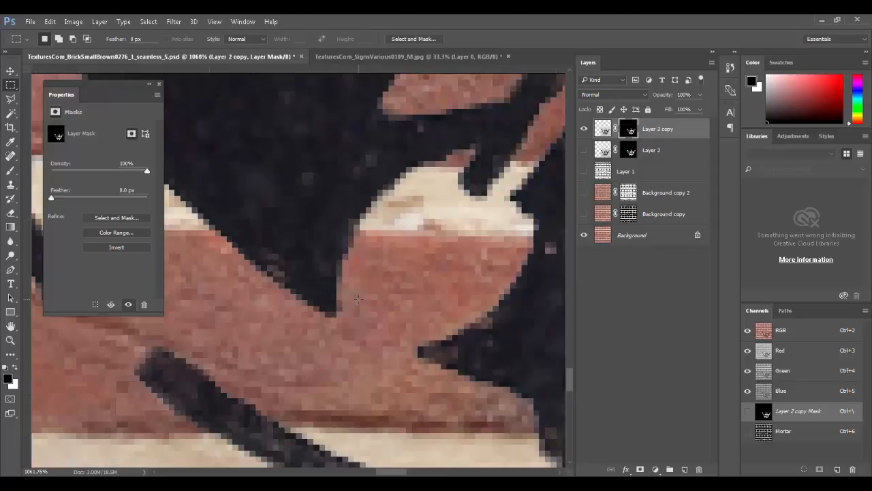
key(ctrl+minus)
key(ctrl+minus)
key(ctrl+minus)
key(ctrl+minus)
key(ctrl+minus)
key(ctrl+minus)
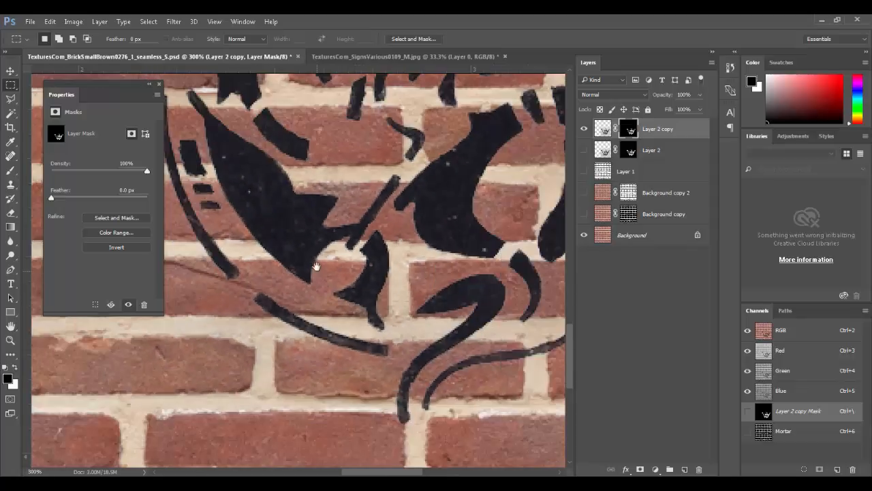
drag(316, 266, 420, 320)
key(ctrl+0)
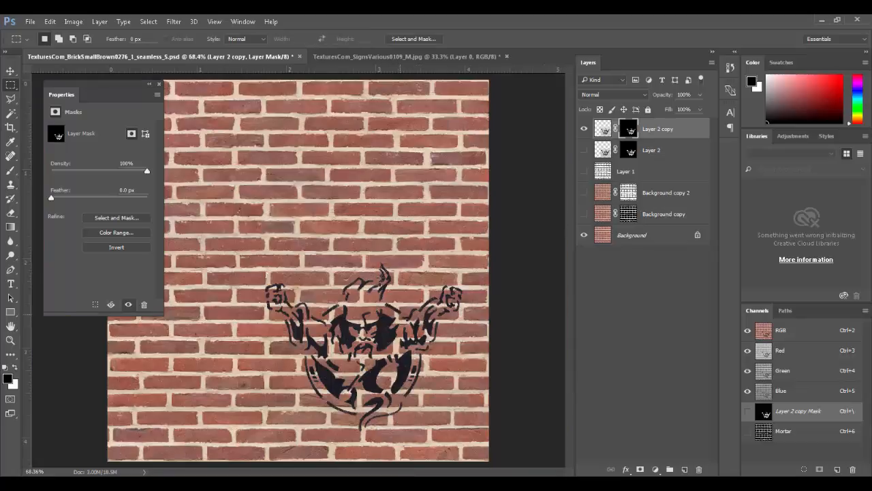
Step: Browse the Window and View menus, zoom into the stencil, and drag Layer 2 copy below Background copy 2
click(217, 21)
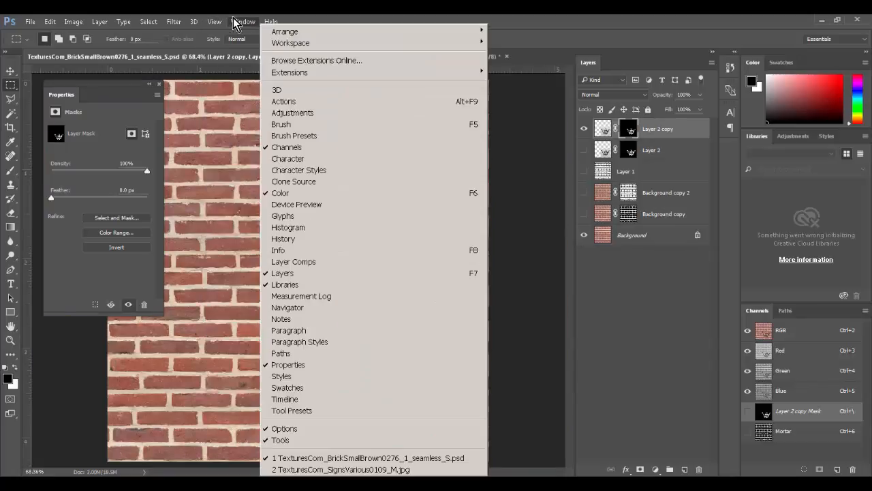
click(233, 23)
click(217, 21)
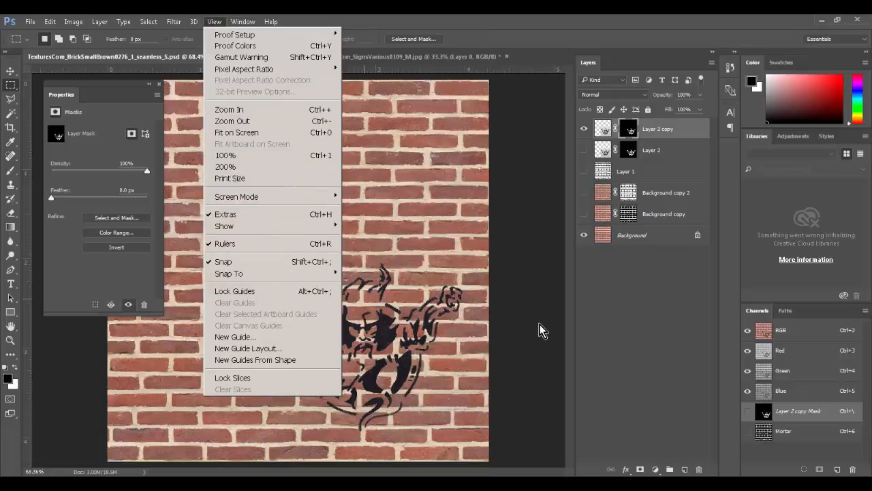
click(625, 347)
ctrl+click(394, 350)
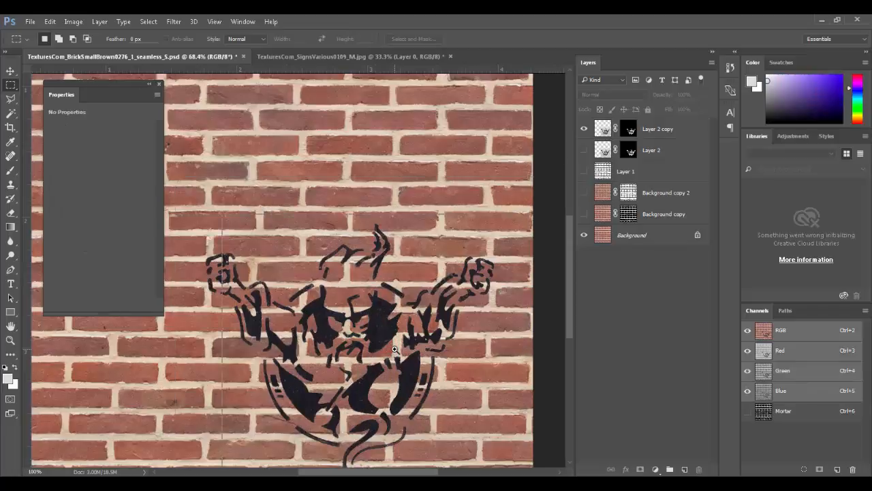
ctrl+click(394, 349)
ctrl+click(394, 349)
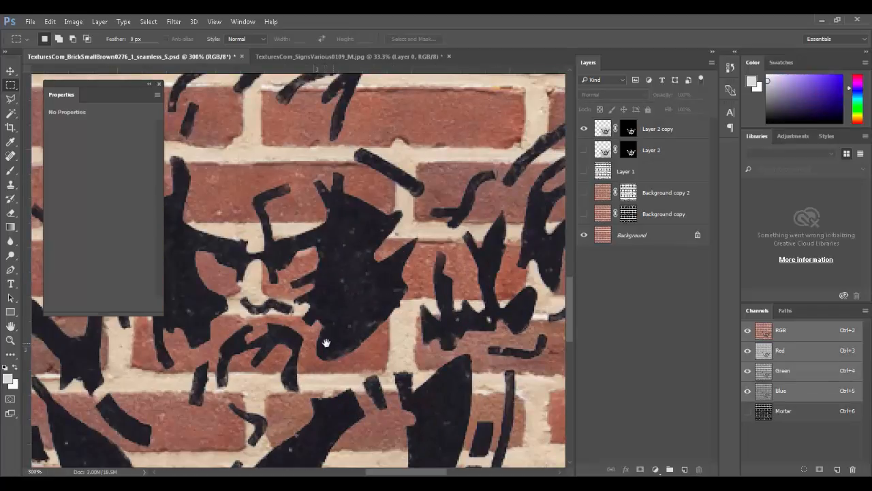
drag(329, 343, 430, 325)
drag(293, 343, 387, 332)
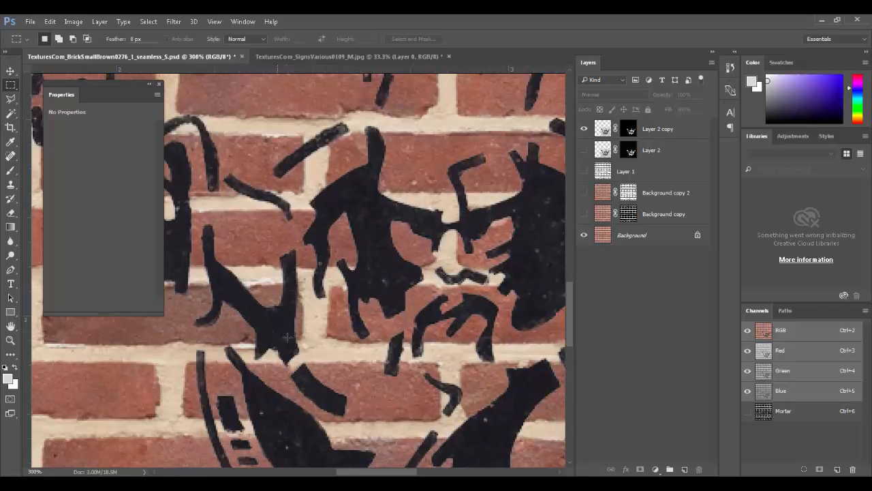
drag(672, 135, 668, 202)
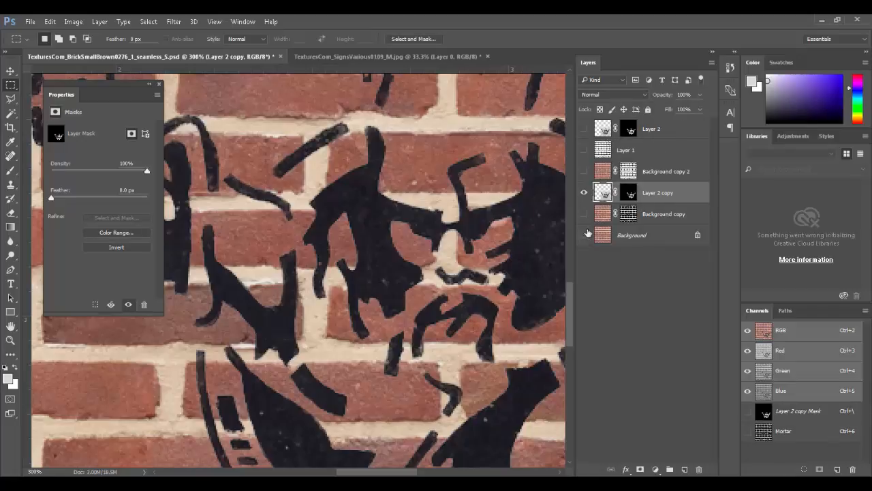
Step: Reorder Layer 2 copy, Background copy and Background copy 2, toggling their visibility to compare
click(584, 236)
click(584, 214)
click(583, 172)
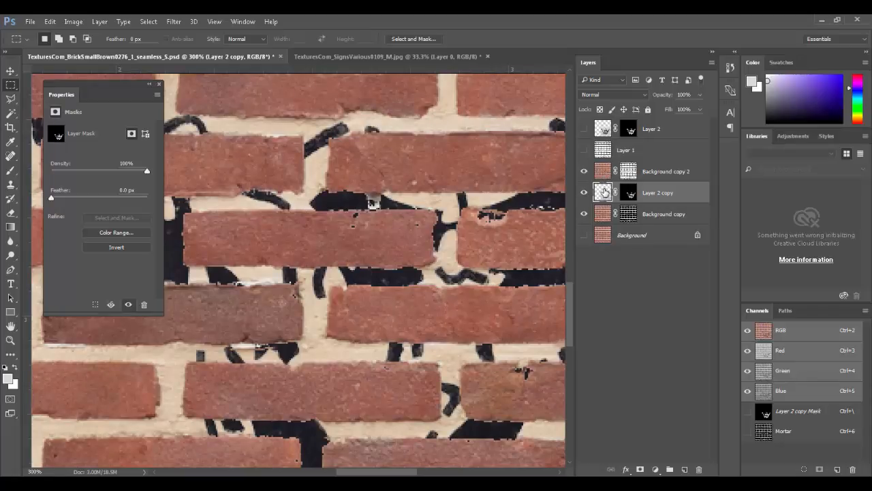
drag(604, 197, 685, 468)
drag(603, 191, 604, 217)
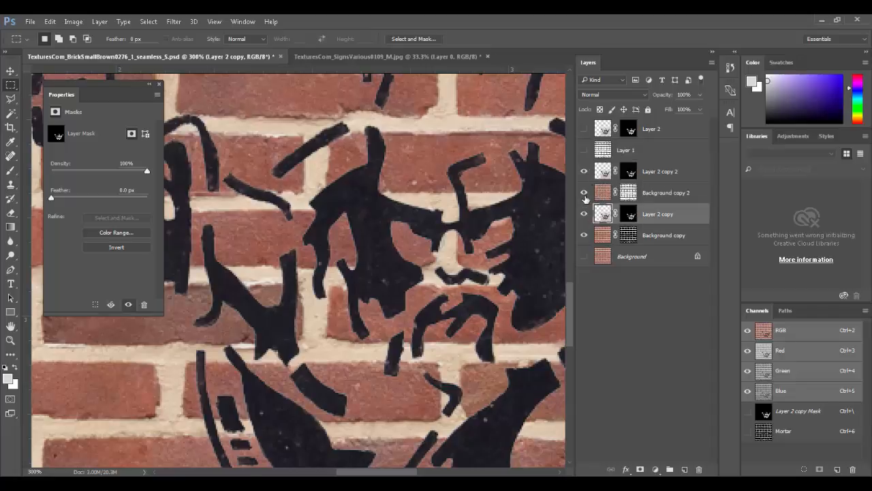
click(584, 214)
click(584, 235)
click(584, 193)
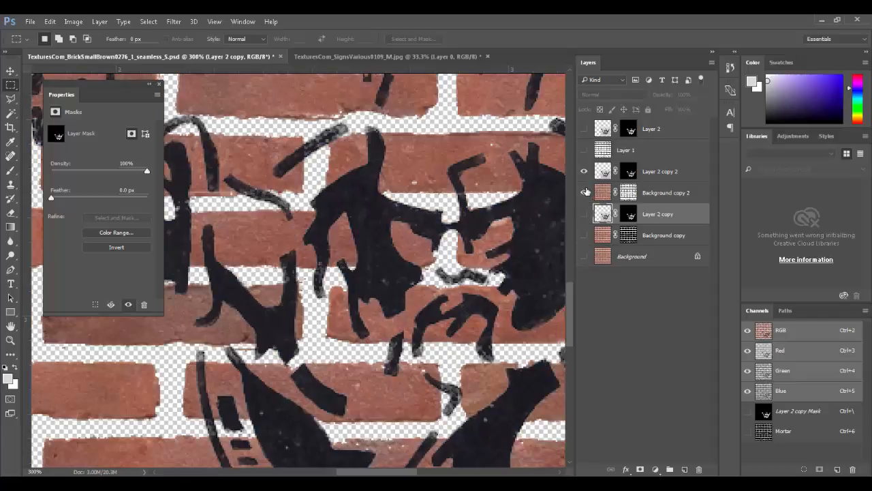
drag(602, 181, 600, 199)
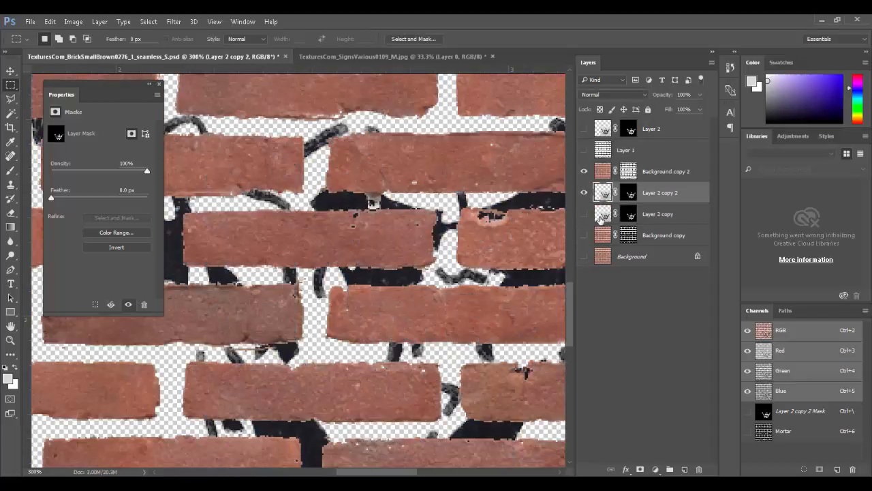
drag(599, 235, 598, 236)
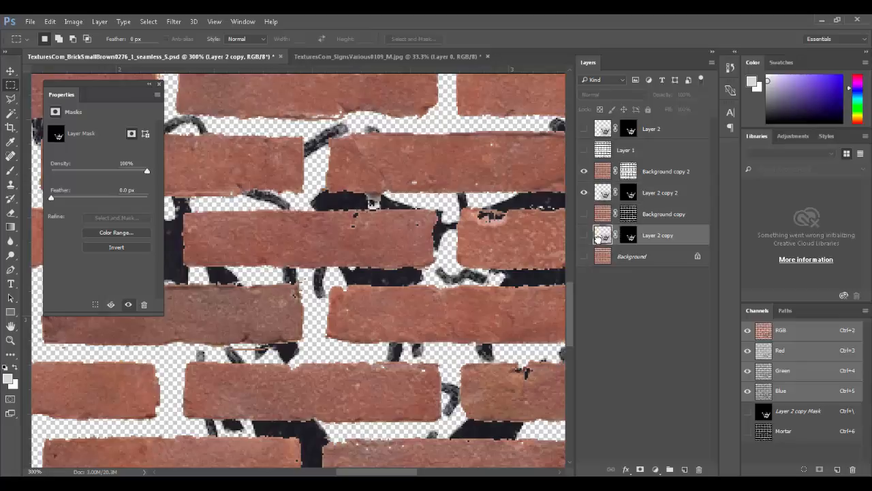
click(585, 214)
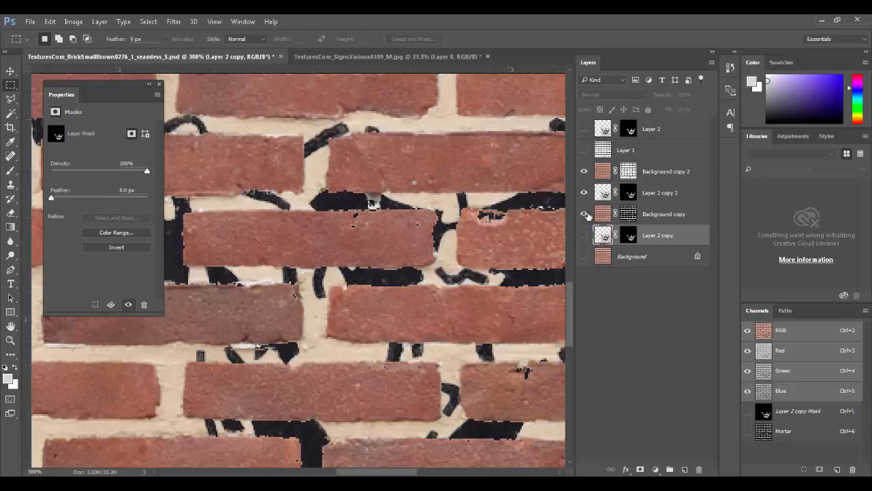
Step: Put Layer 2 copy 2 above Background copy 2, clip it to those bricks, and show Layer 2 copy again
drag(604, 193, 603, 165)
drag(602, 231, 602, 213)
click(586, 215)
click(585, 215)
click(584, 235)
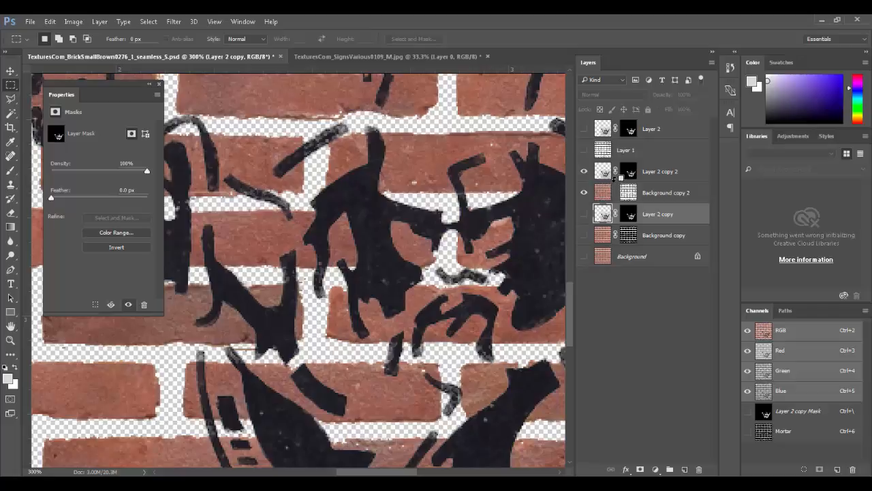
alt+click(614, 181)
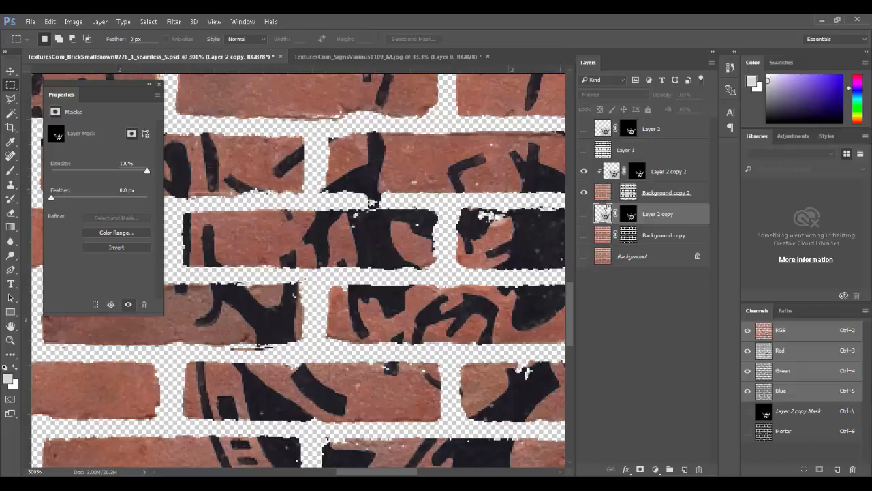
click(583, 214)
Step: Show the full brick wall, clip Layer 2 copy with Ctrl+Alt+G, and test its opacity before restoring it
click(583, 235)
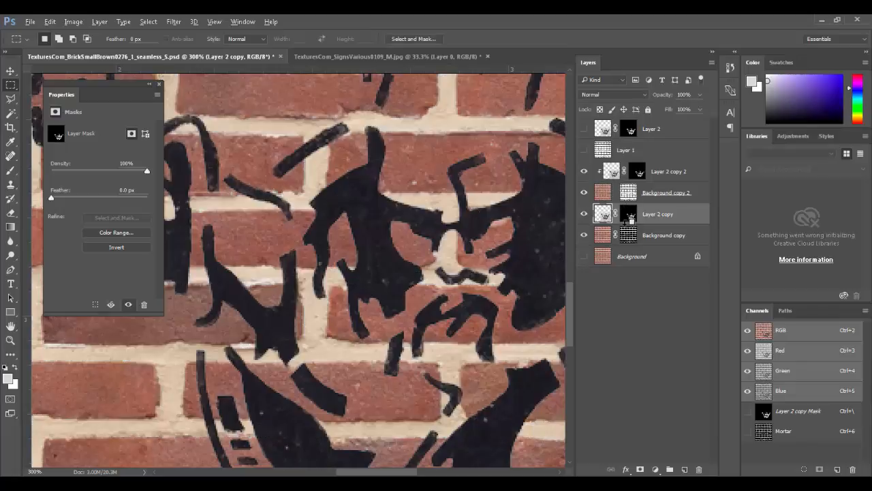
key(ctrl+alt+g)
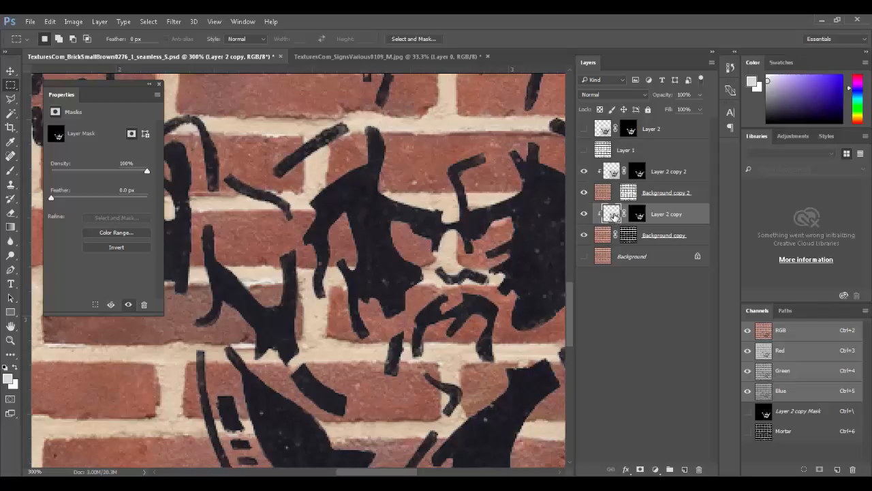
drag(672, 96, 660, 99)
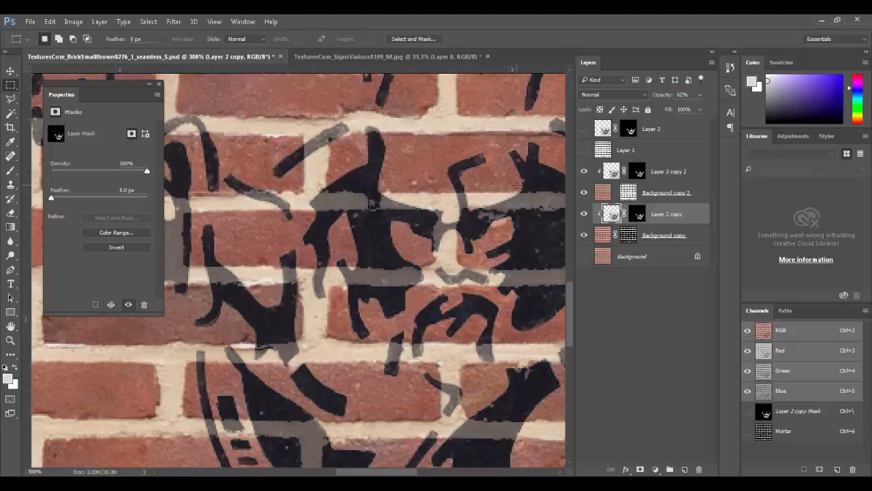
key(ctrl+minus)
key(ctrl+minus)
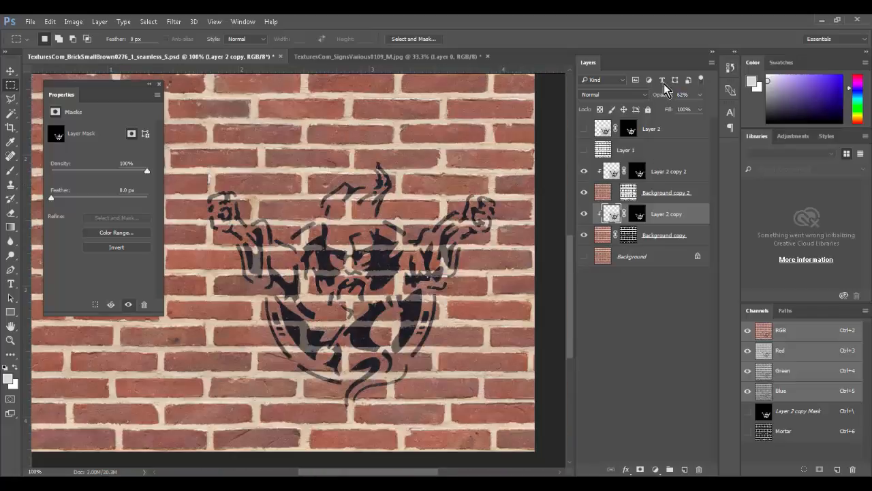
drag(664, 95, 758, 102)
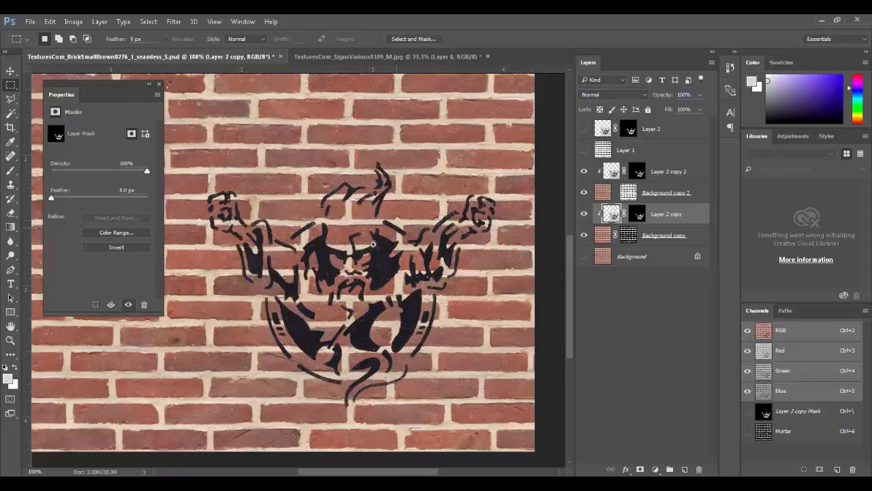
Step: Zoom into the stencil face and toggle the lower graffiti on and off to compare
click(465, 319)
click(453, 314)
click(440, 308)
click(426, 304)
key(ctrl+minus)
key(ctrl+minus)
key(ctrl+minus)
drag(393, 278, 540, 266)
click(583, 214)
click(583, 214)
click(583, 214)
click(584, 214)
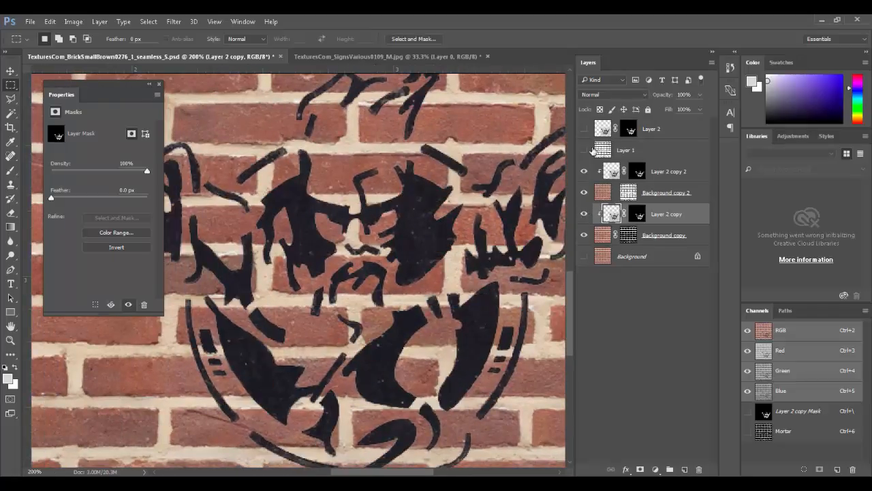
click(601, 96)
Step: Cycle blend modes on Layer 2 copy, settling the lower graffiti on Hard Light
click(602, 100)
key(Down)
key(Down)
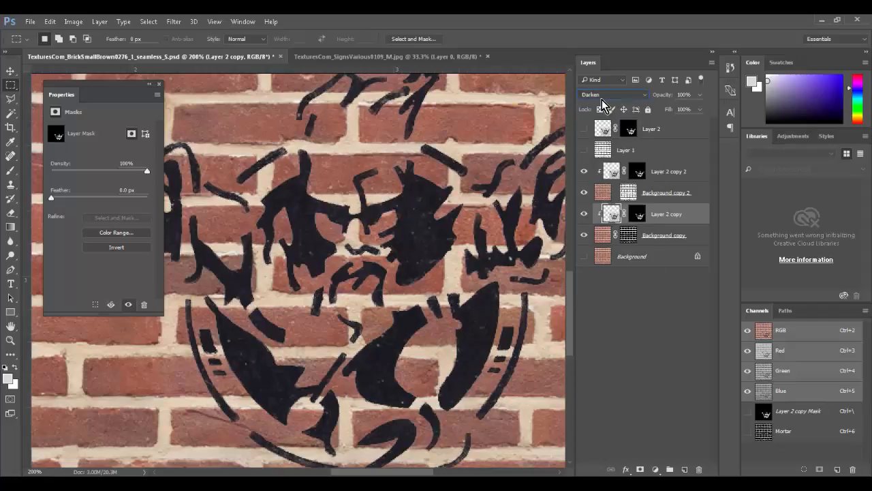
key(Down)
key(Down)
key(Down)
key(Down)
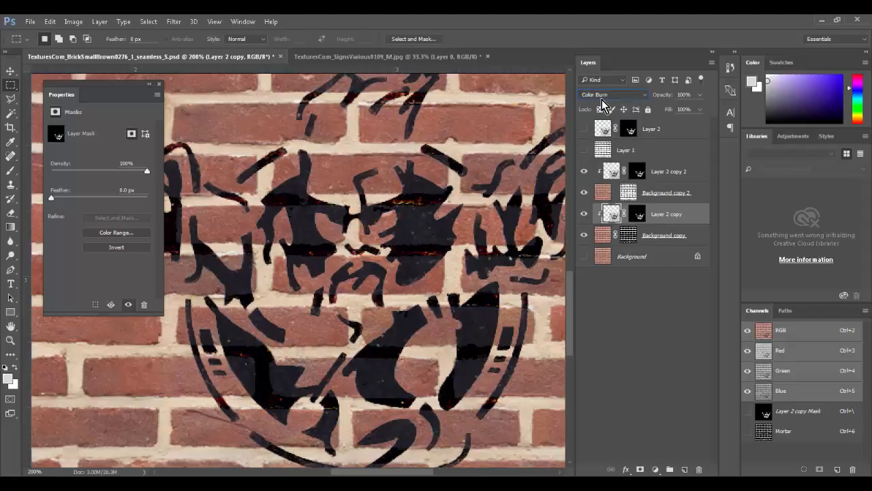
key(Up)
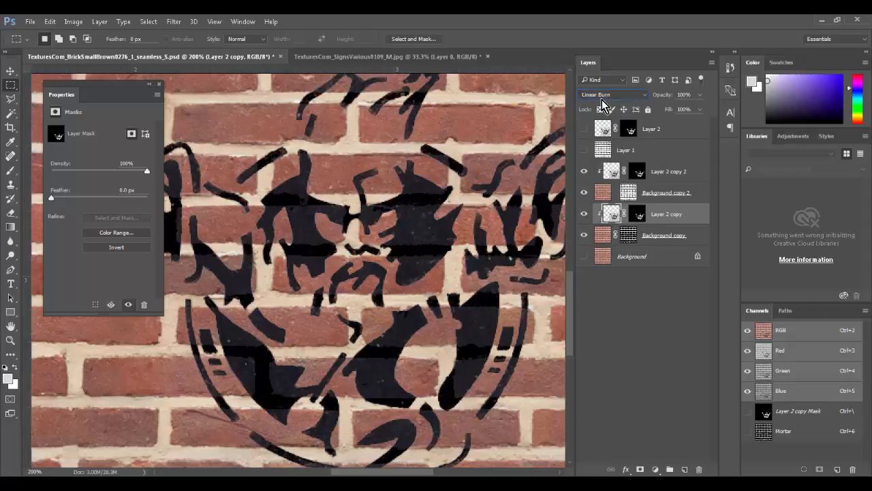
key(Down)
key(Down)
key(Down)
key(Down)
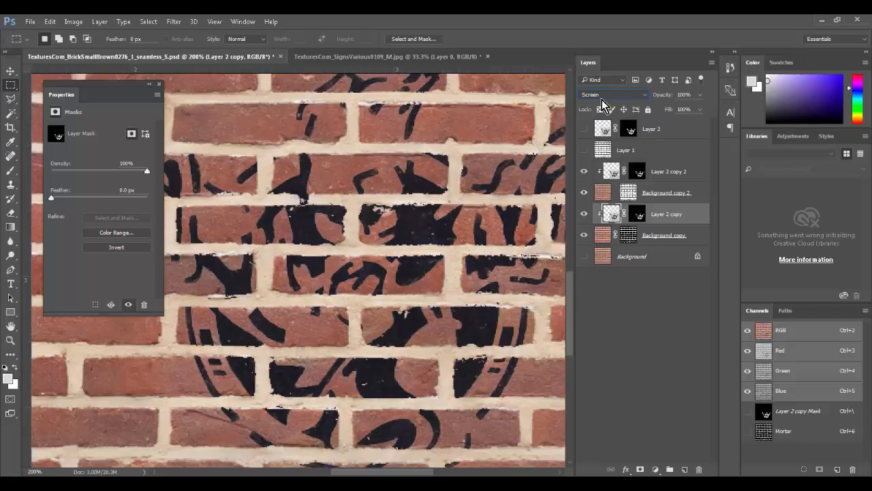
key(Down)
key(Down)
key(Down)
key(Down)
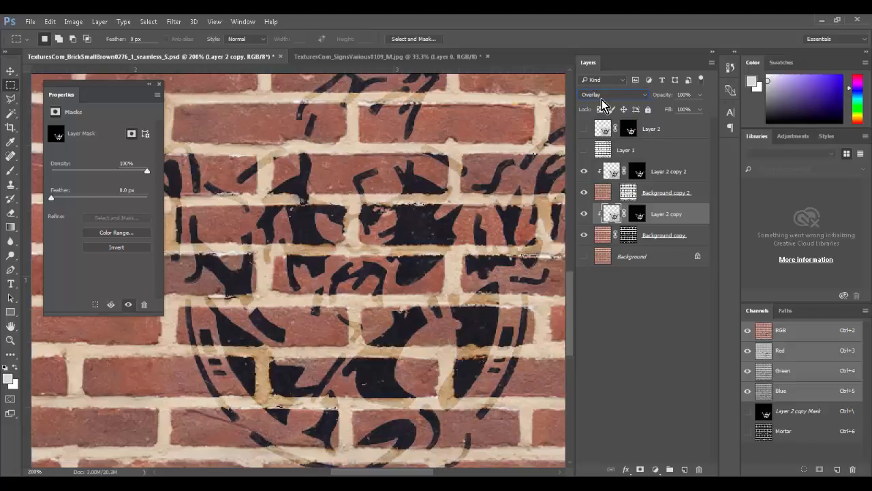
key(Down)
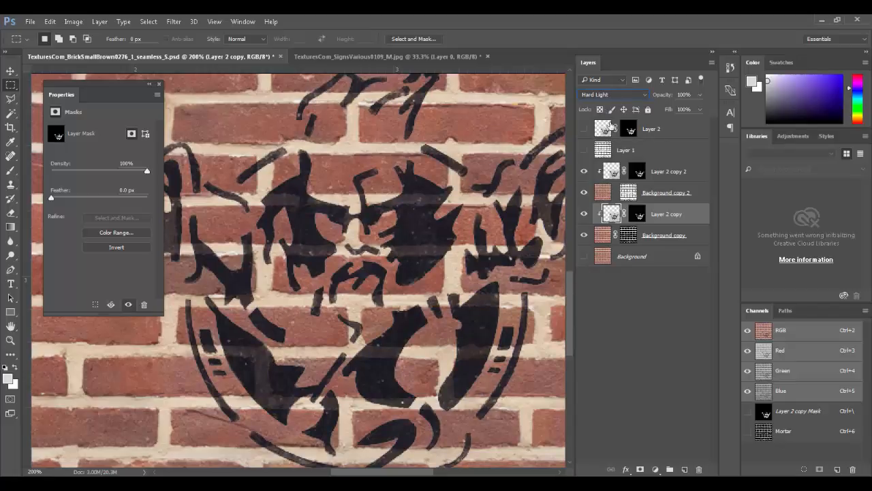
Step: Set the upper graffiti copy to Darker Color after trying Hard Light and Soft Light
click(637, 171)
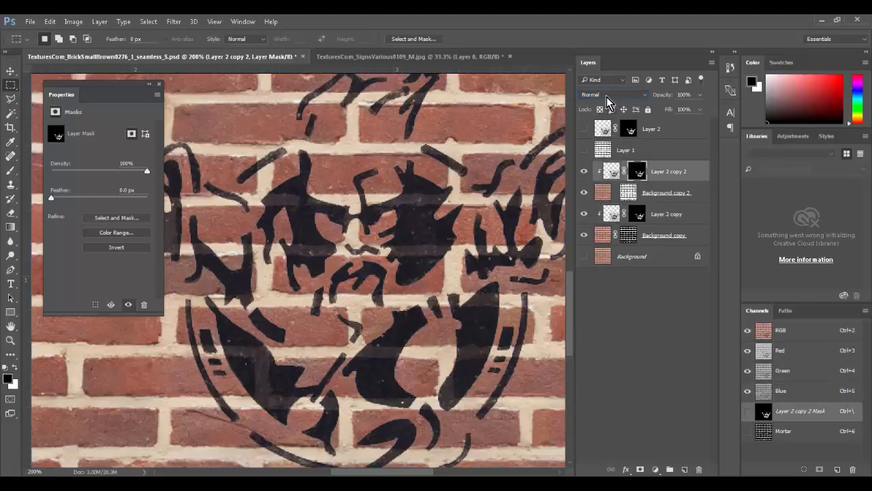
click(611, 95)
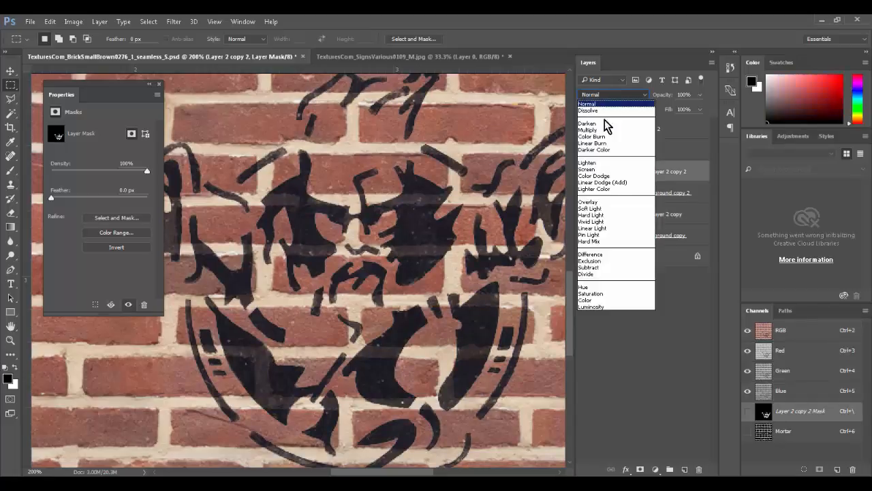
click(604, 215)
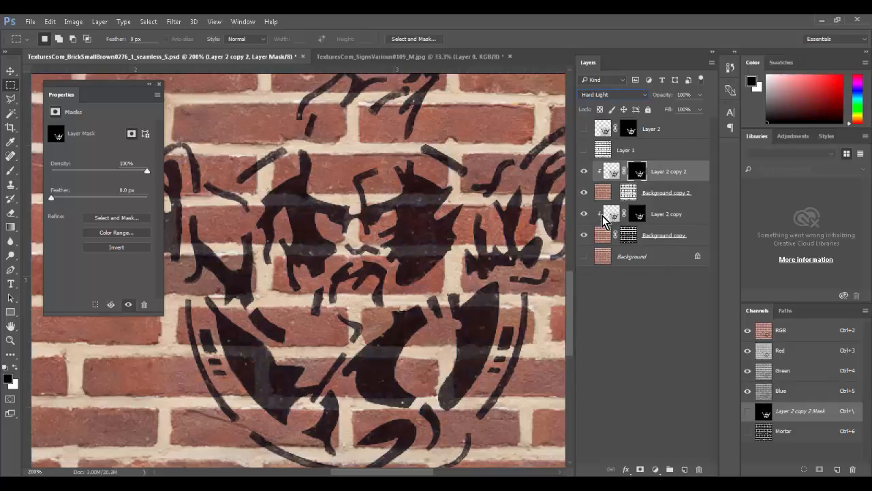
key(shift+minus)
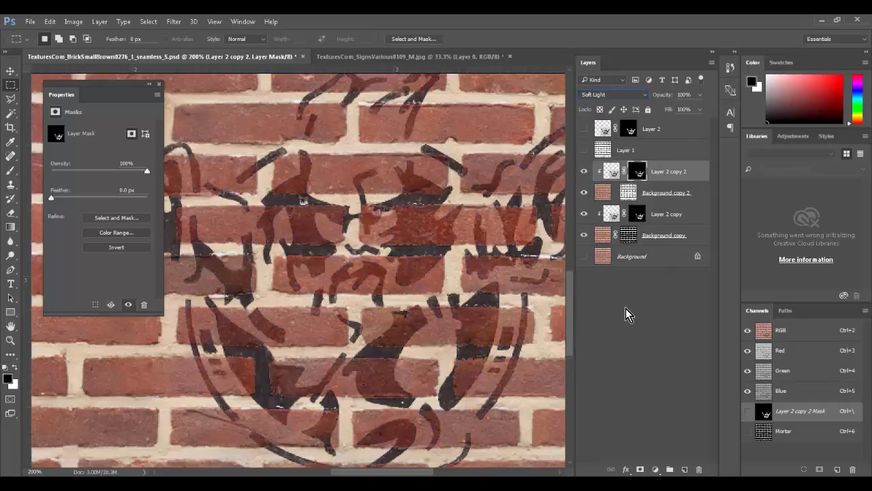
key(shift+plus)
key(shift+minus)
key(shift+minus)
key(shift+minus)
key(shift+minus)
key(shift+minus)
key(shift+minus)
key(shift+minus)
key(shift+minus)
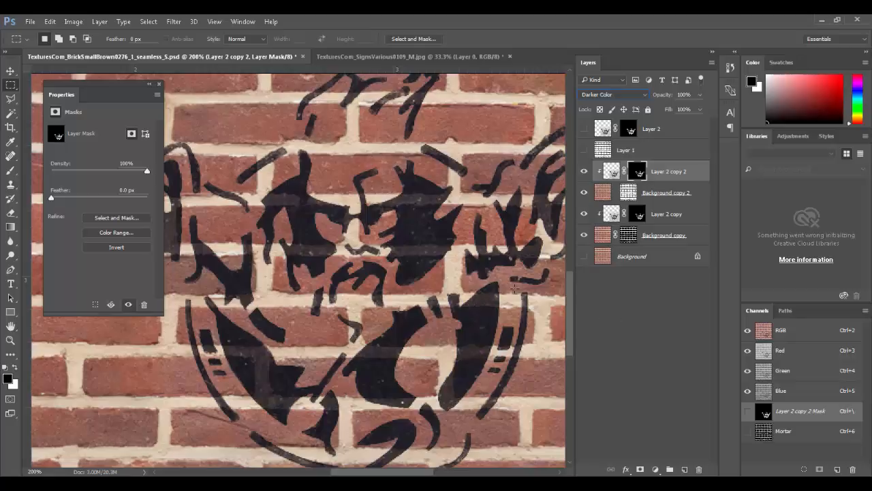
alt+scroll(515, 287, down, 5)
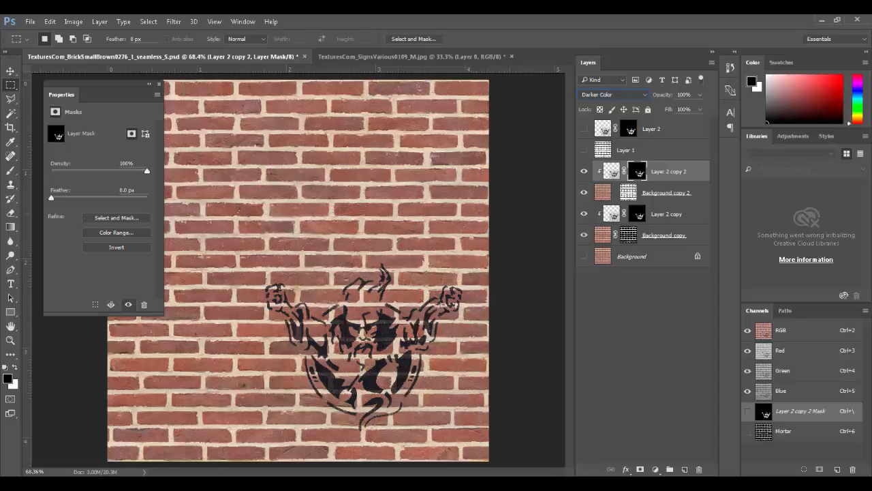
Step: Toggle the upper graffiti on and off to compare, then inspect the emblem up close
click(583, 172)
click(582, 172)
click(583, 173)
click(583, 173)
ctrl+drag(312, 354, 447, 417)
drag(334, 346, 481, 355)
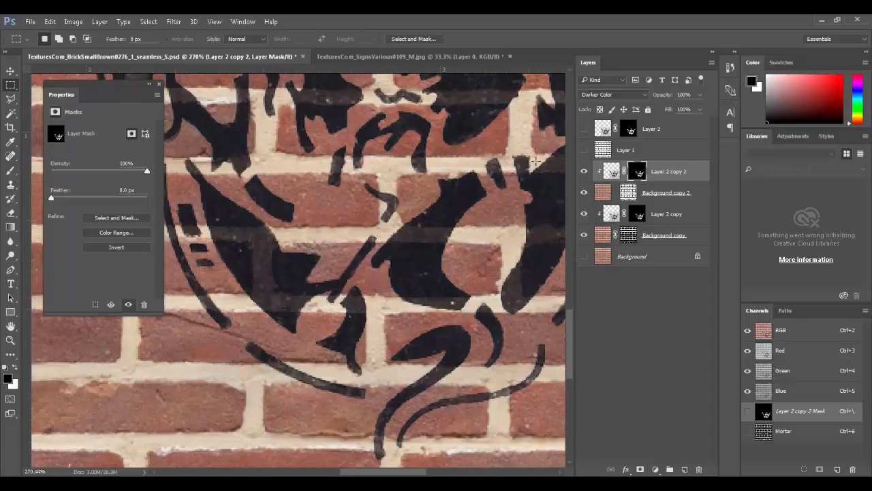
key(ctrl+0)
Step: Try the spare stencil layer near the top of the wall, hide it again, and begin Save As
click(588, 132)
ctrl+drag(387, 327, 194, 335)
key(ctrl+z)
click(604, 130)
ctrl+alt+drag(343, 371, 298, 224)
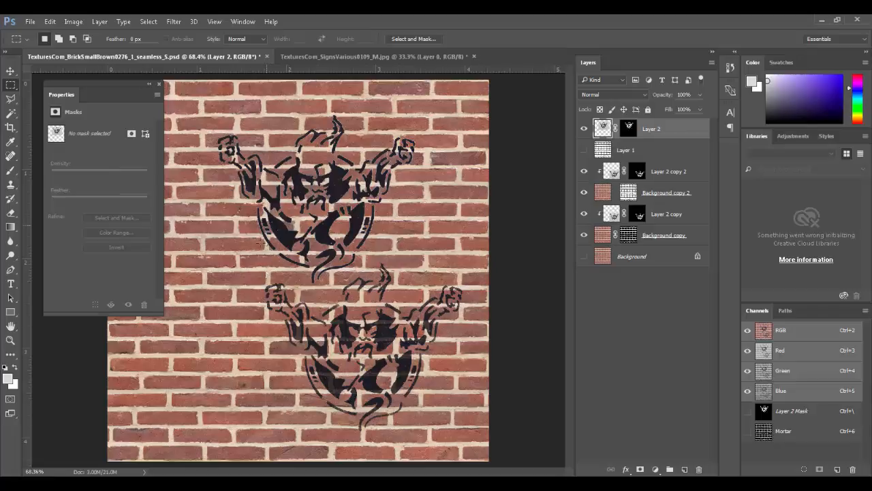
click(583, 128)
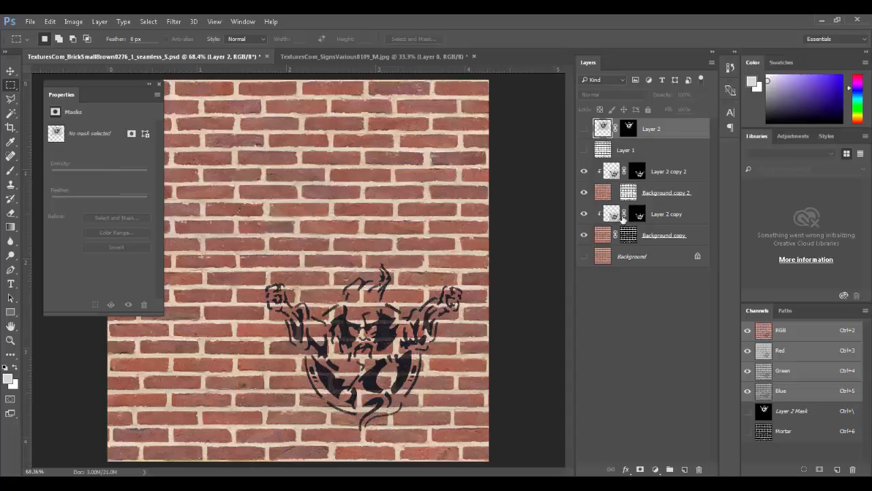
key(ctrl+shift+s)
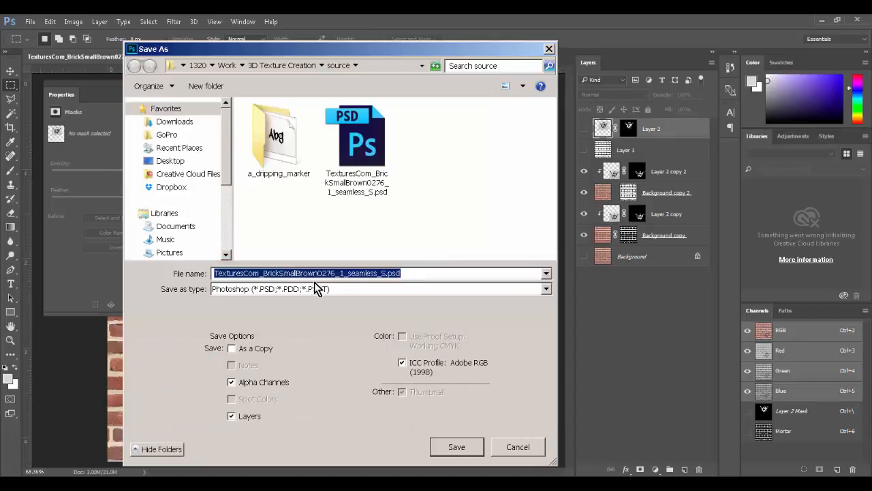
Step: Attempt saving the texture as a Targa file, then dismiss the resulting save error
click(315, 289)
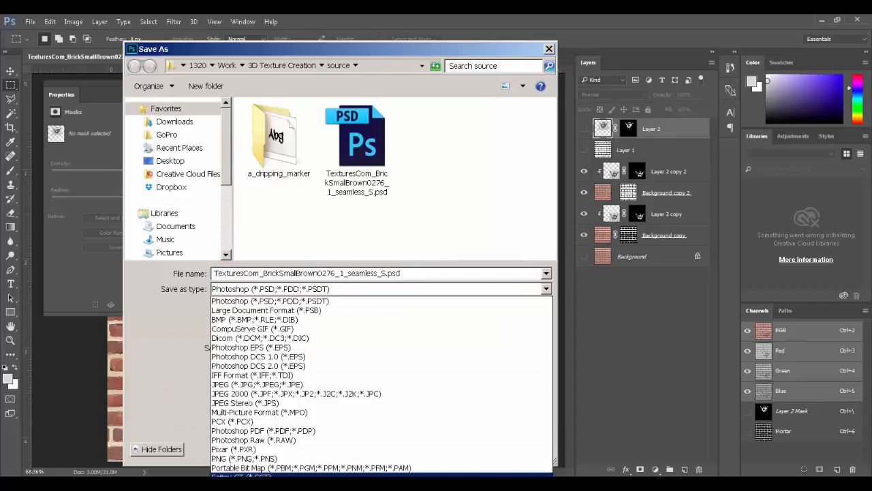
click(286, 470)
double_click(325, 272)
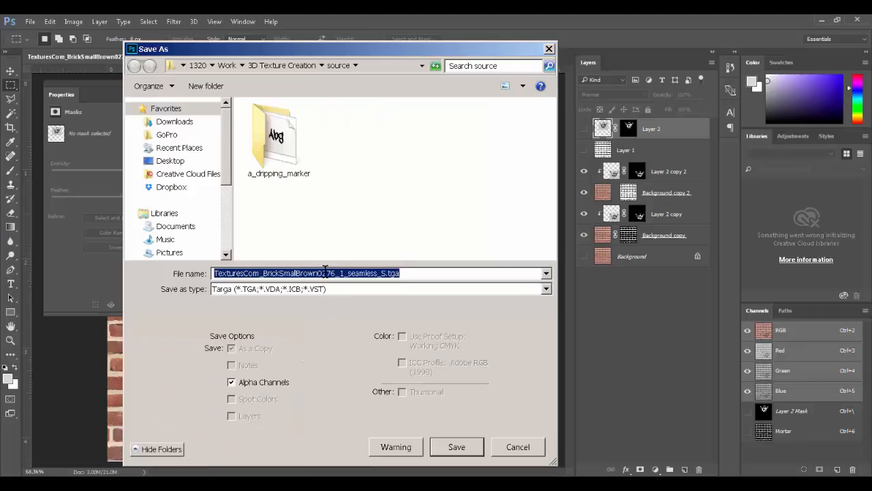
text(Brick_Col)
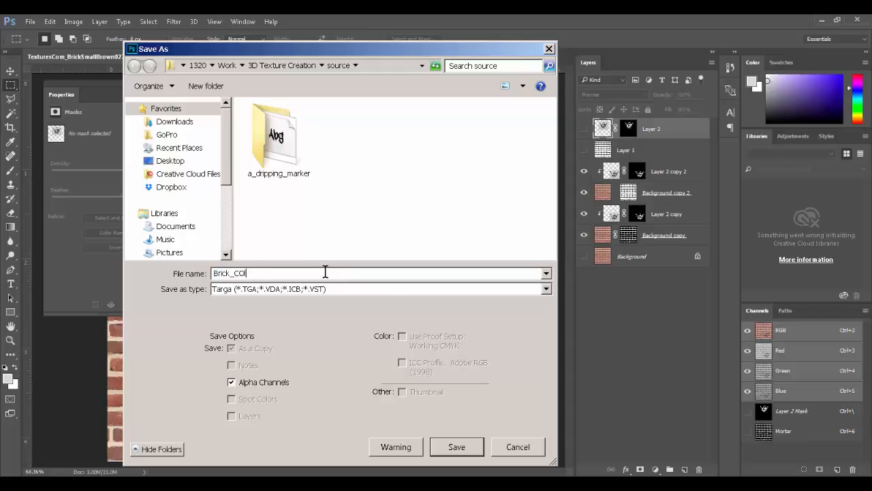
key(Return)
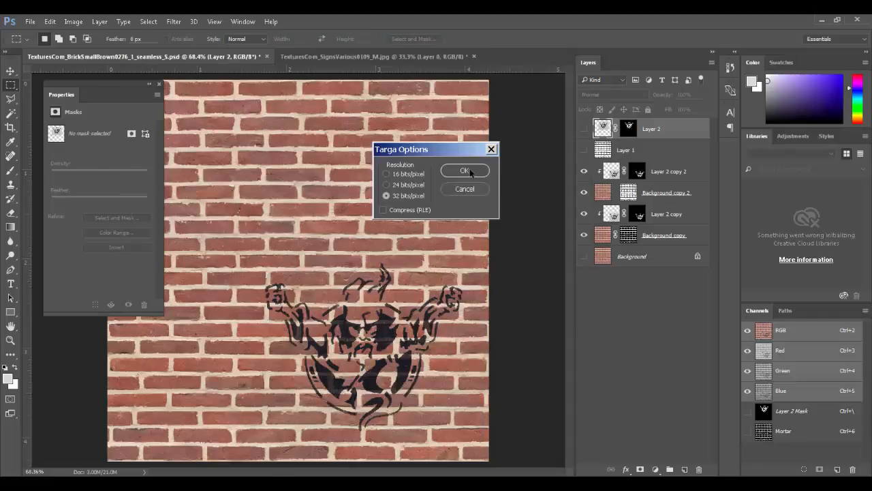
click(465, 170)
click(435, 203)
Step: Overwrite Brick_Color.tga as a 32-bit Targa without alpha channels
key(ctrl+shift+s)
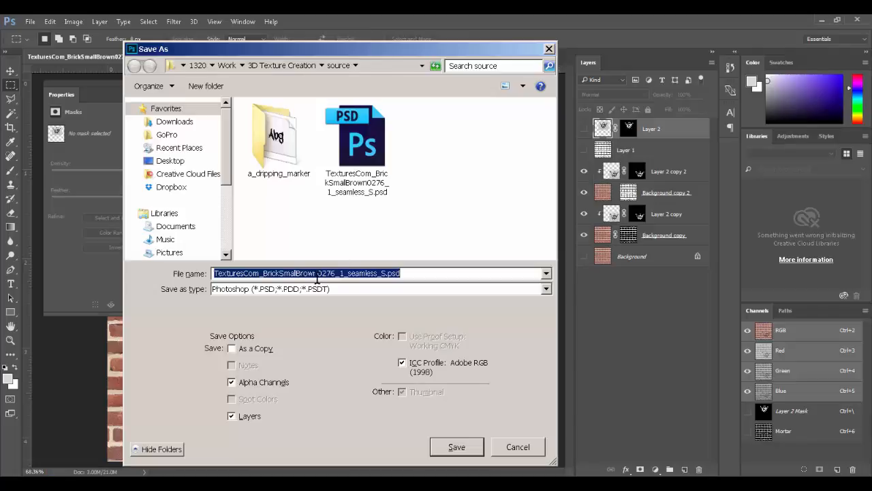
click(315, 295)
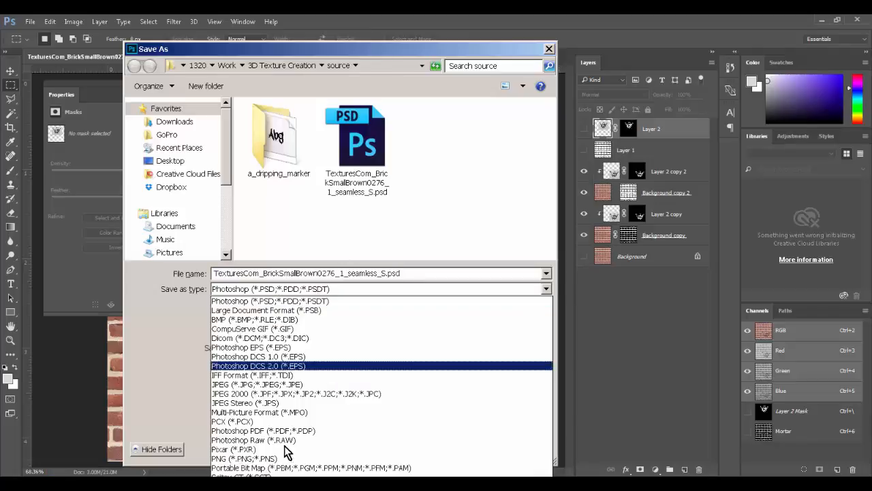
click(290, 472)
click(362, 168)
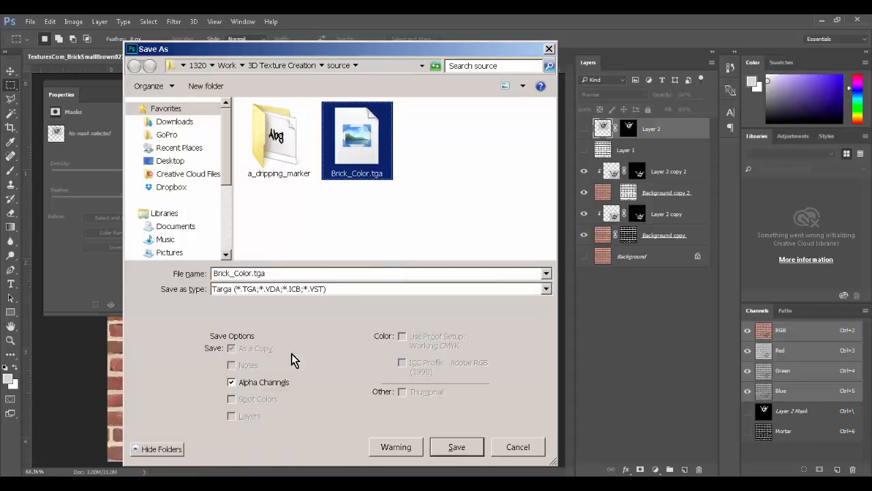
click(245, 384)
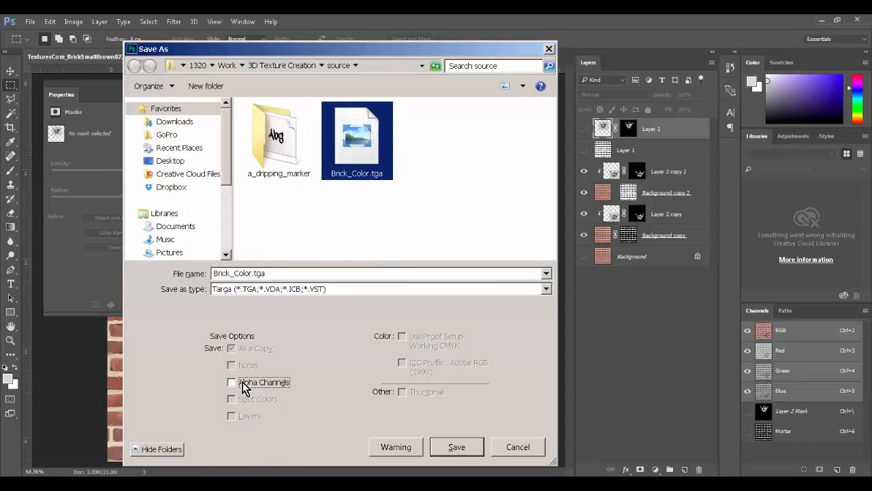
click(456, 450)
click(496, 256)
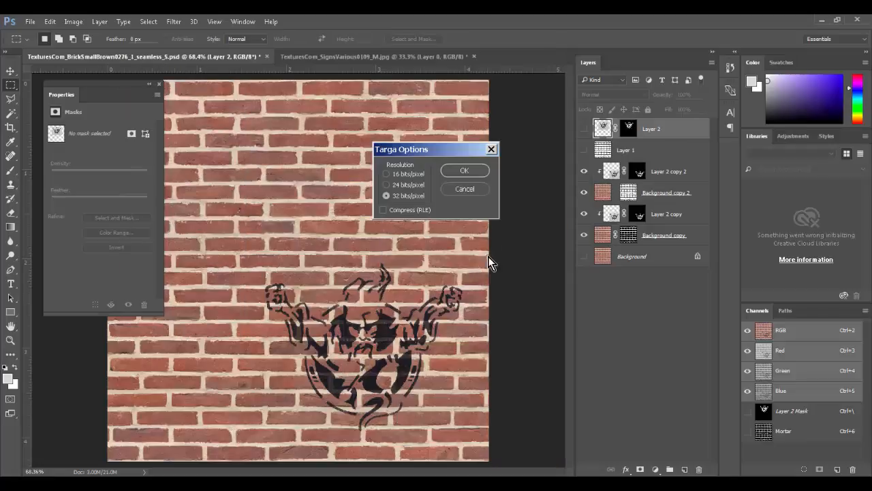
click(464, 170)
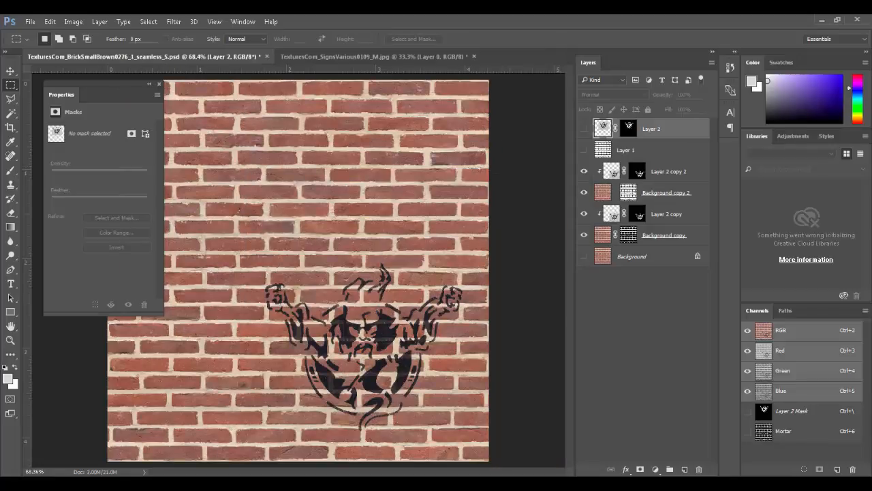
Step: Bring up the source folder window and move it out of the way
key(alt+Tab)
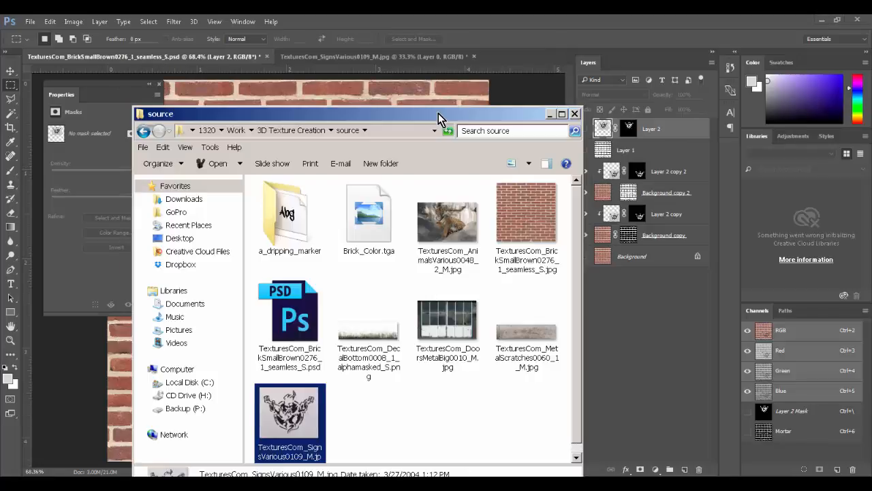
drag(439, 119, 440, 75)
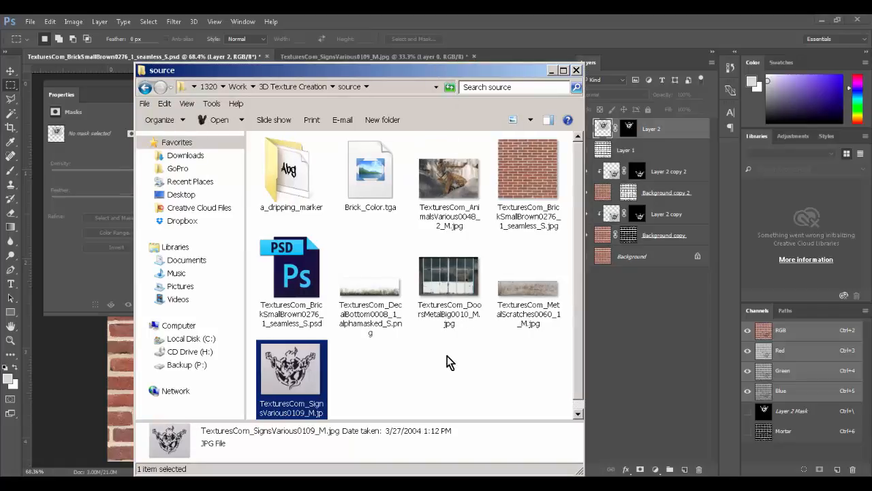
drag(492, 67, 0, 103)
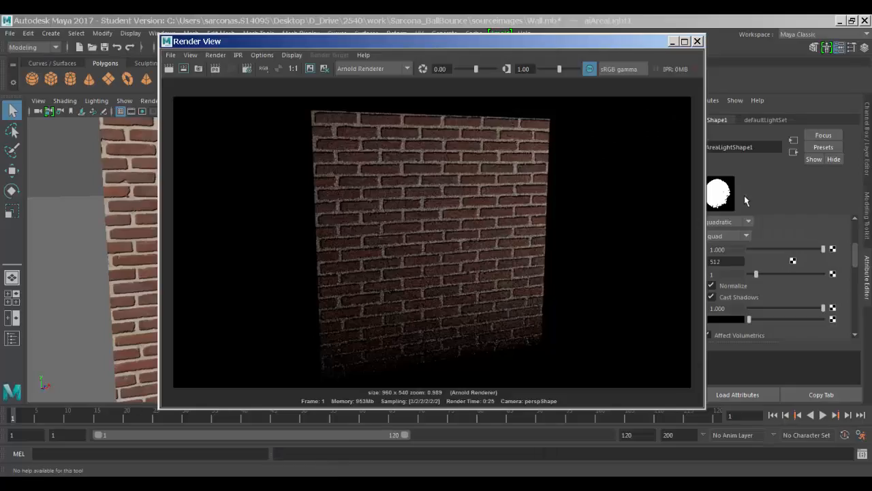
Step: Move the Render View aside, select the wall plane, and browse for a new image on aiStandard1's file1 node
scroll(823, 229, up, 1)
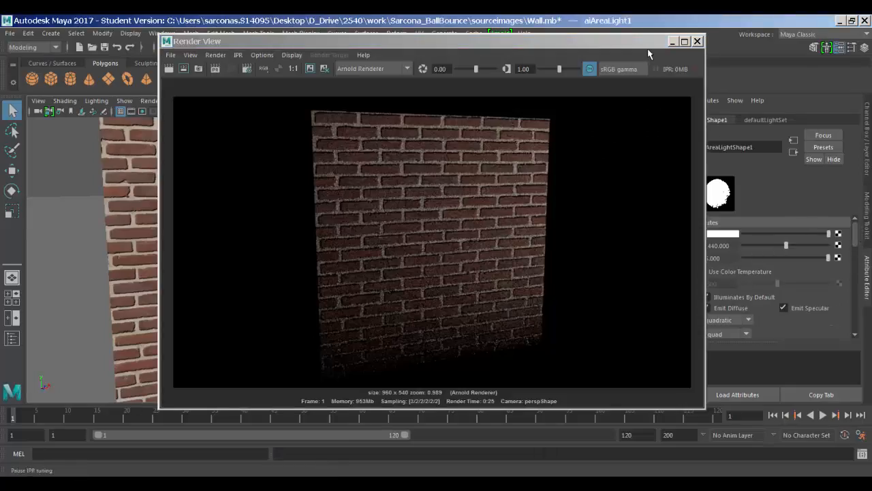
drag(649, 48, 443, 245)
click(343, 221)
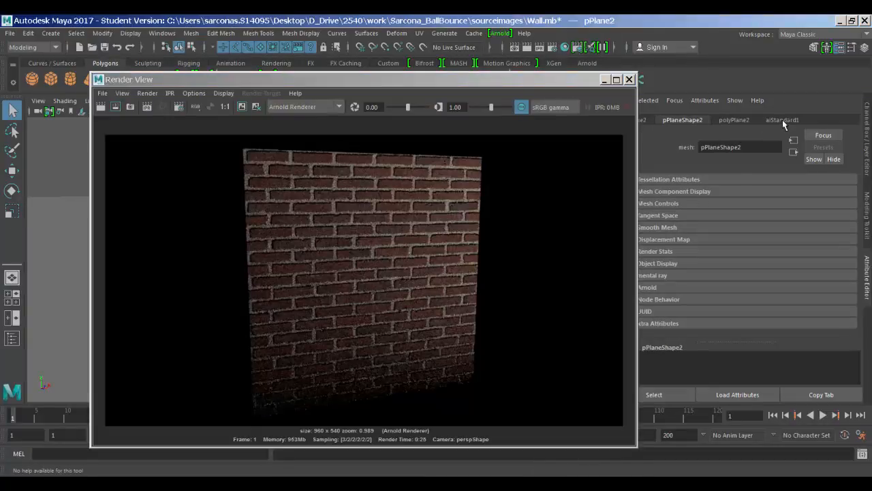
click(782, 120)
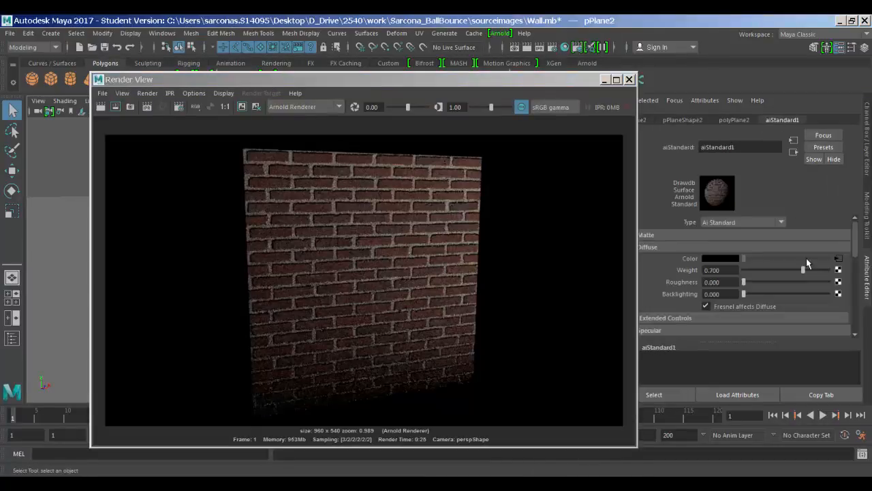
click(838, 258)
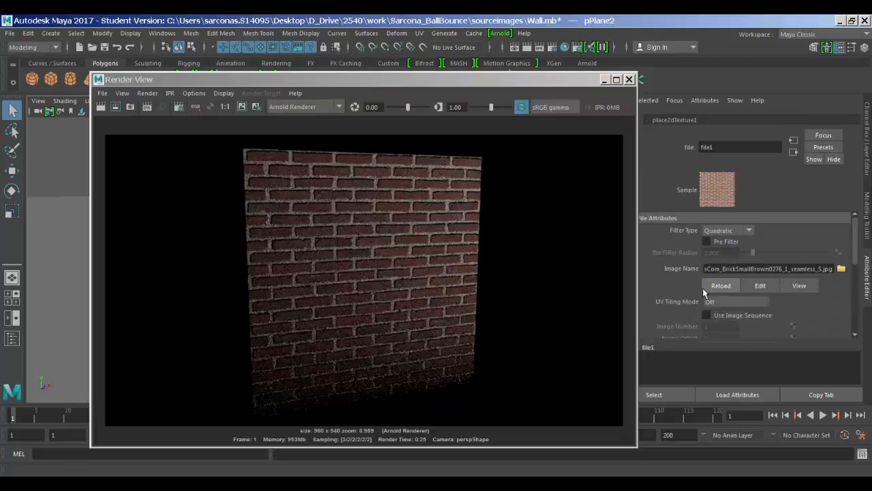
click(842, 268)
Step: Load Brick_Color.tga into the file1 texture node
click(310, 169)
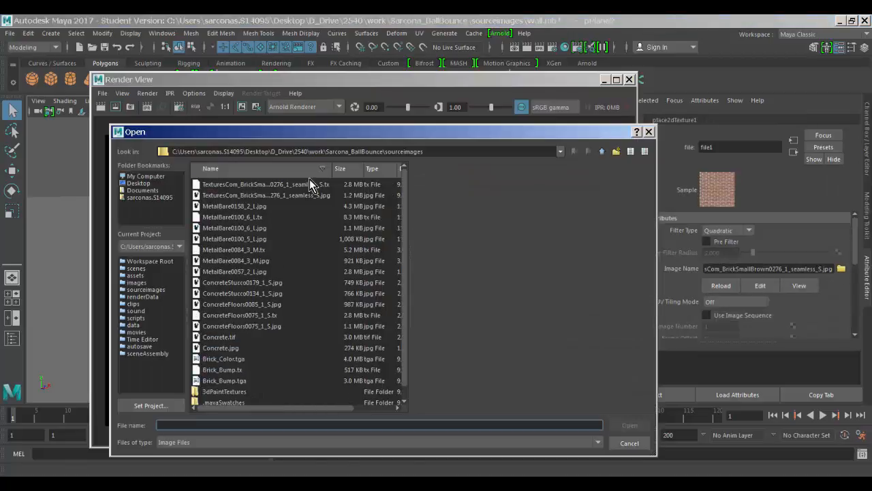
click(275, 184)
click(273, 359)
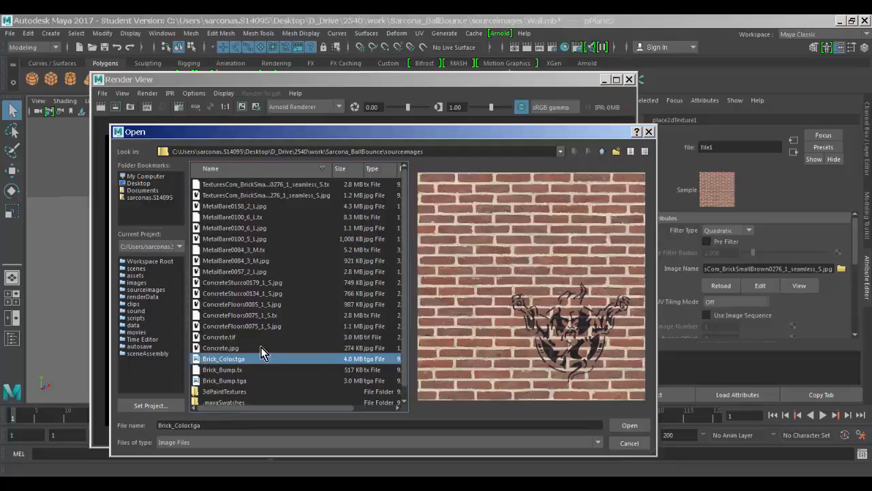
double_click(273, 358)
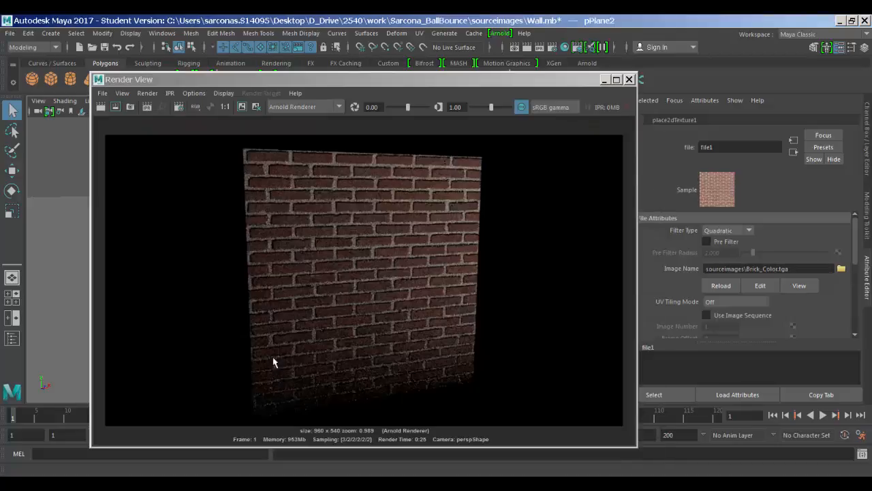
Step: Re-render the wall, save the Wall scene, and render it again with the graffiti texture
click(101, 108)
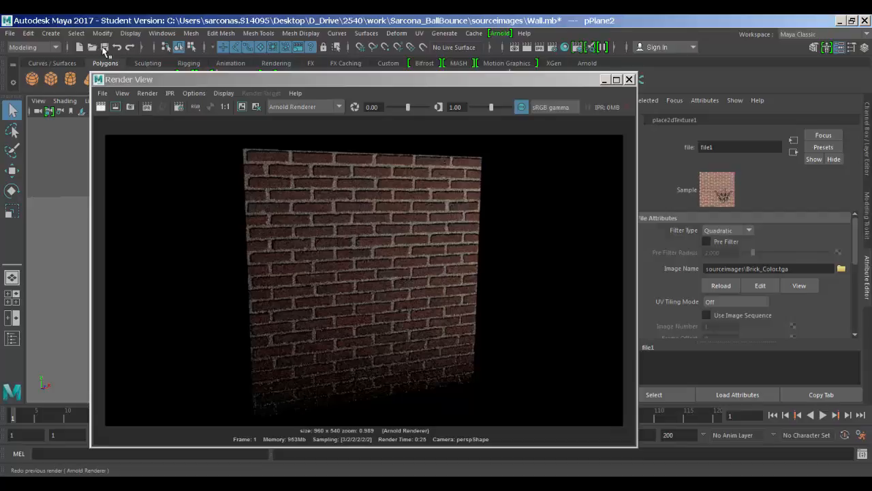
key(Return)
click(102, 107)
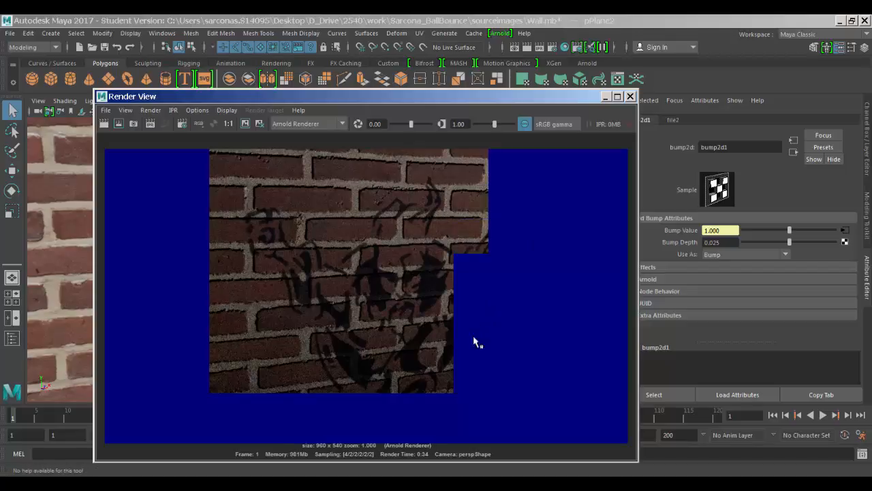
click(113, 477)
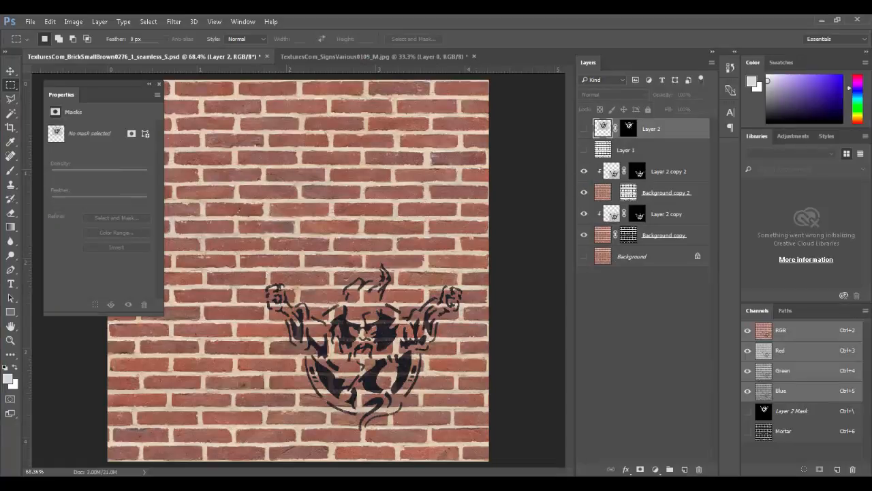
Step: Drag TexturesCom_DecalBottom0008_1_alphamasked_S.png onto the brick canvas and move it to the bottom edge
drag(0, 123, 563, 80)
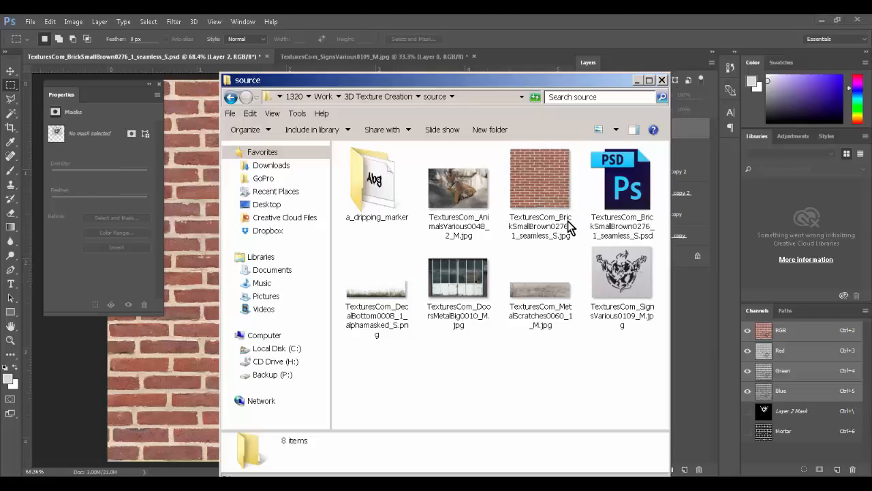
click(374, 208)
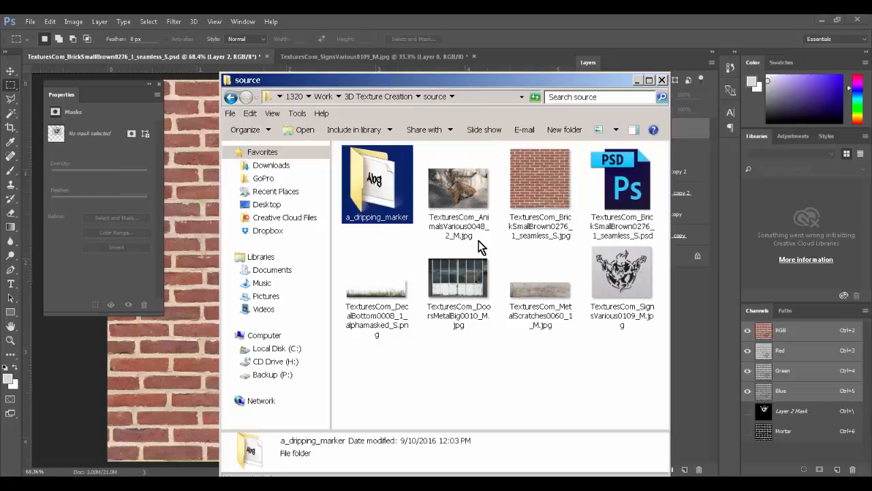
click(378, 293)
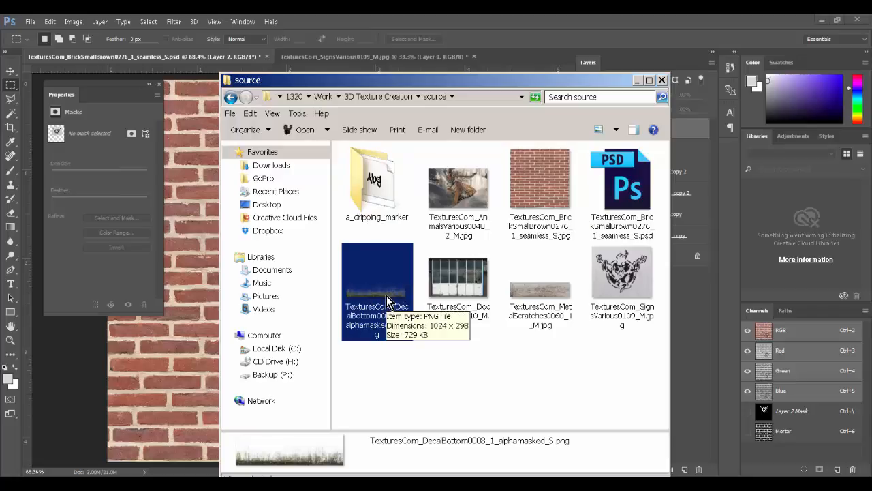
drag(386, 300, 188, 296)
drag(276, 302, 276, 444)
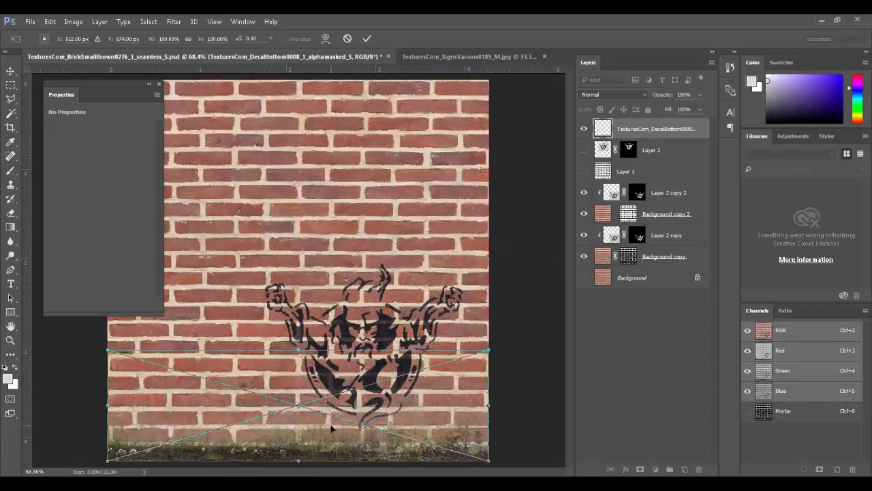
Step: Commit the weed strip, scale it up slightly around its centre, and zoom to 300% to check
key(Return)
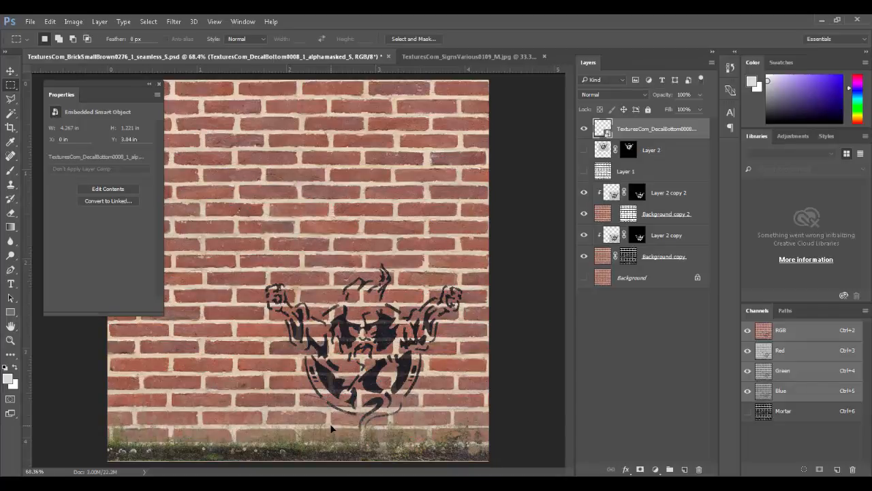
key(ctrl+t)
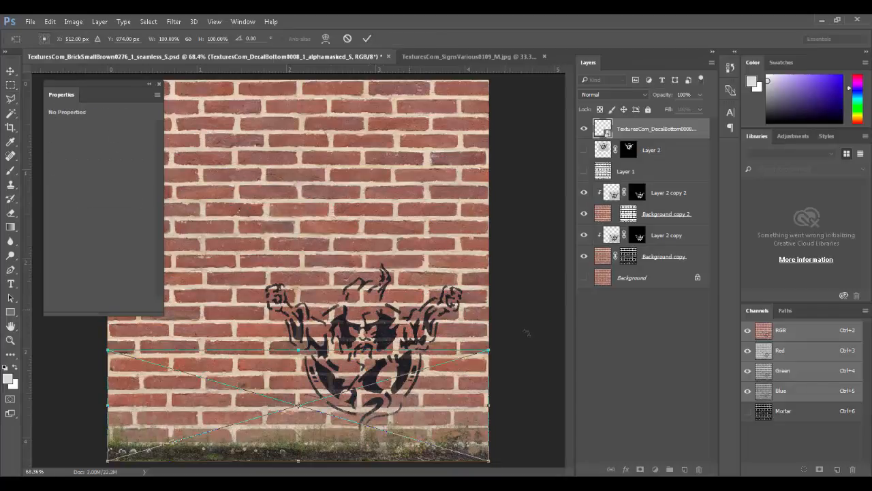
alt+shift+drag(494, 462, 503, 464)
key(Return)
ctrl+drag(362, 436, 441, 463)
key(ctrl+1)
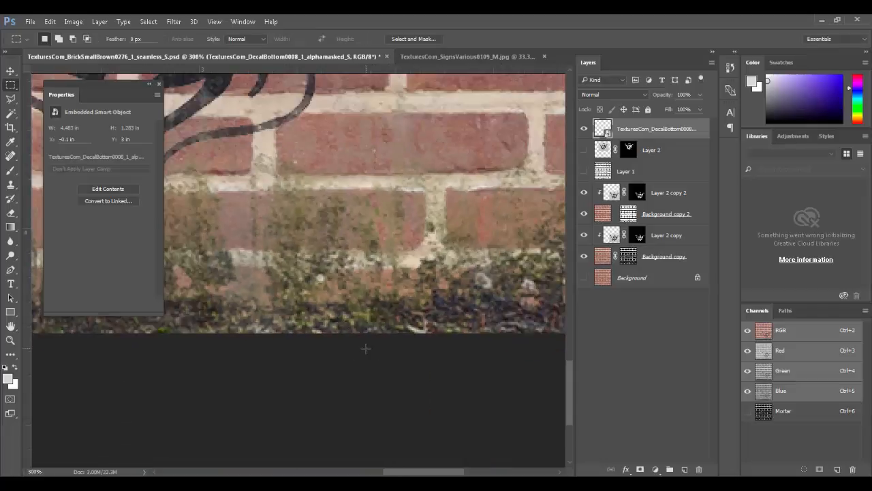
scroll(296, 328, up, 4)
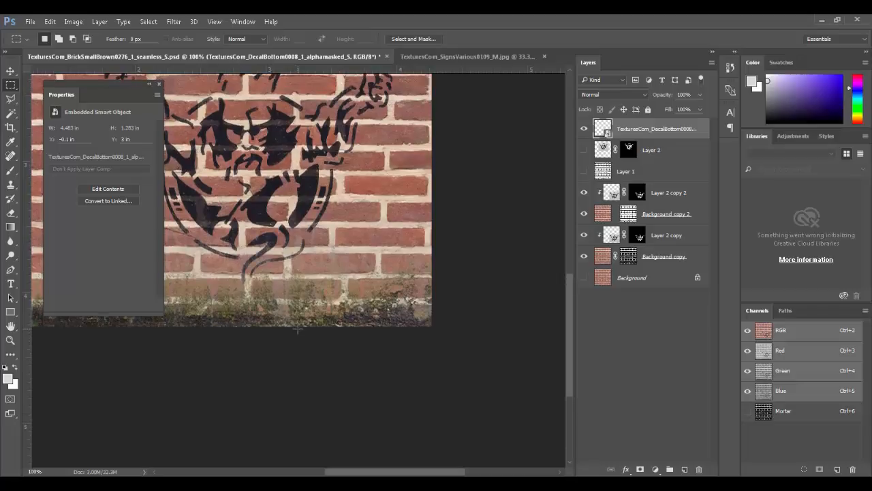
key(ctrl+plus)
key(ctrl+plus)
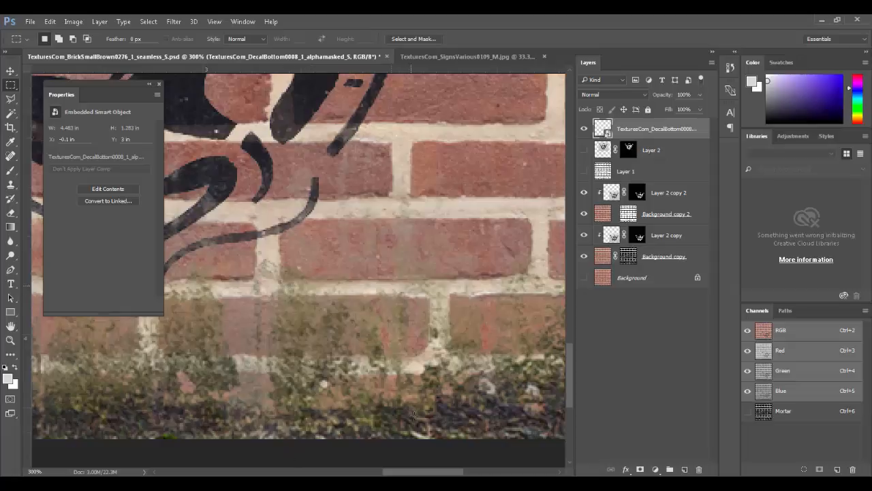
Step: Step the weed layer's blend mode from Color Burn down to Subtract, then fit the wall in view
click(607, 93)
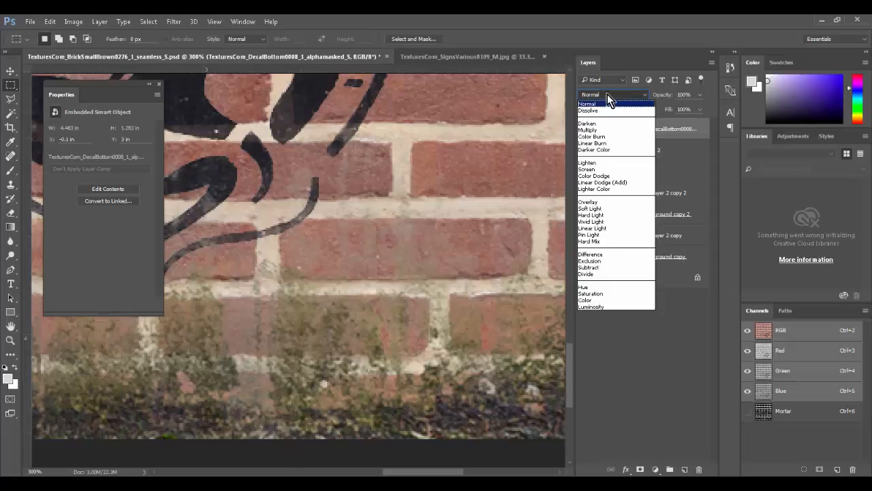
click(610, 135)
key(Down)
key(Down)
key(Down)
key(Down)
key(Down)
key(Down)
key(Down)
key(Down)
key(Down)
key(Down)
key(Down)
key(Down)
key(Down)
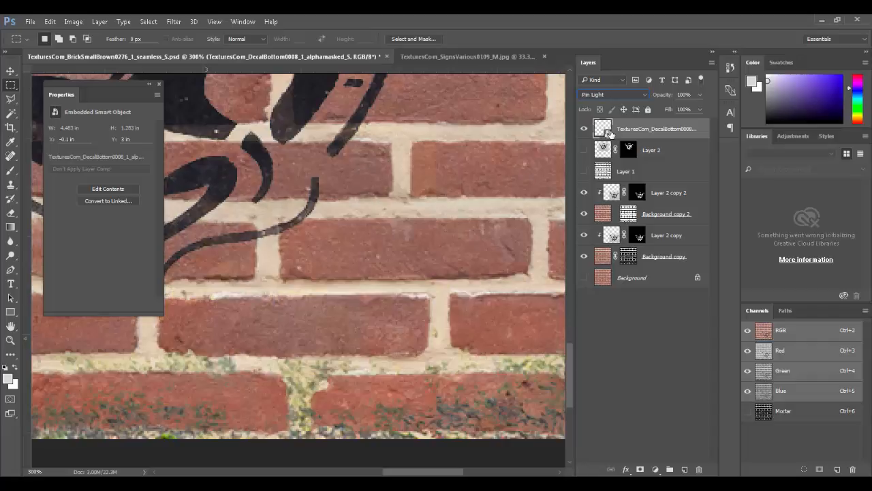
key(Down)
key(Down)
key(Down)
key(Down)
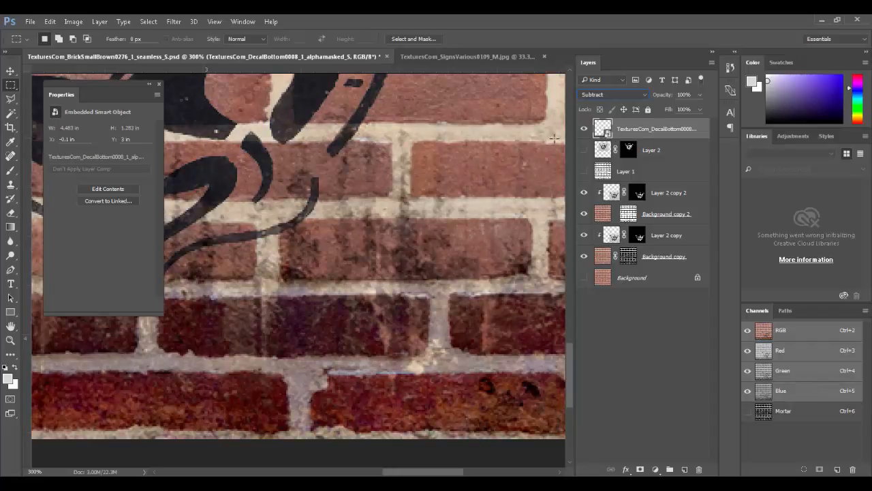
key(ctrl+0)
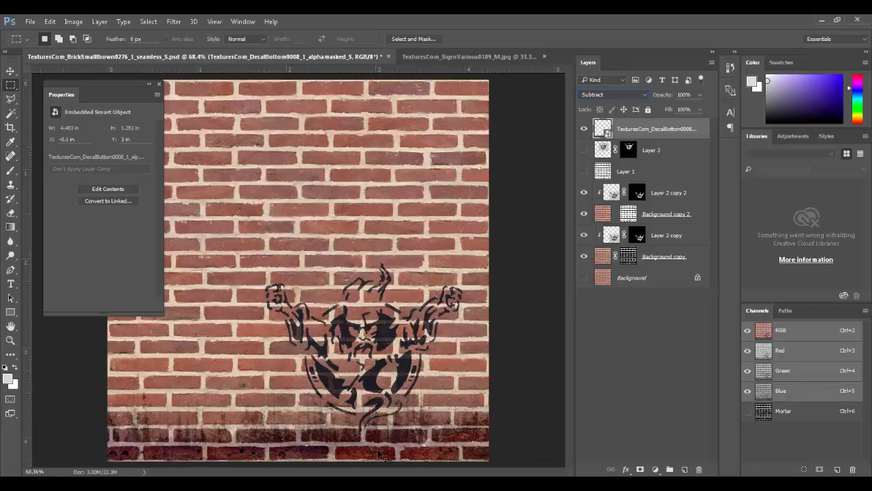
Step: Duplicate the grime strip, rotate the copy about 15° onto the wall top, then delete it
ctrl+alt+drag(381, 453, 381, 216)
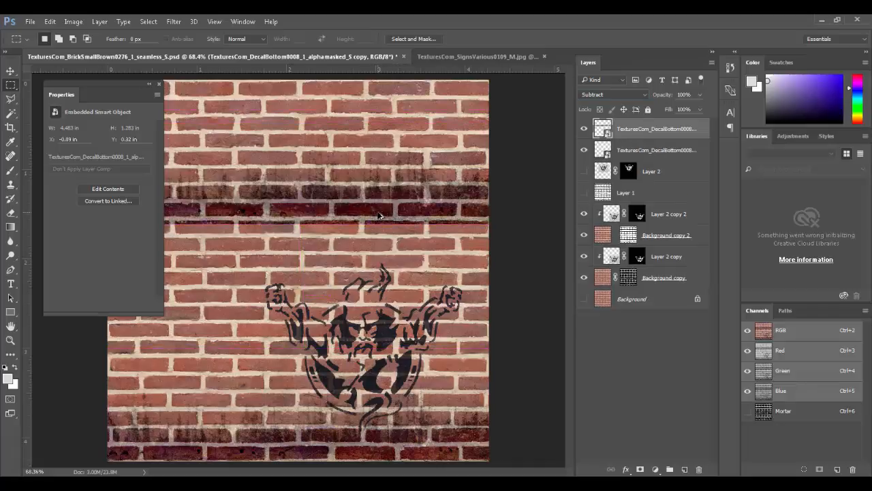
key(ctrl+t)
shift+drag(264, 296, 342, 41)
drag(349, 104, 351, 89)
key(Return)
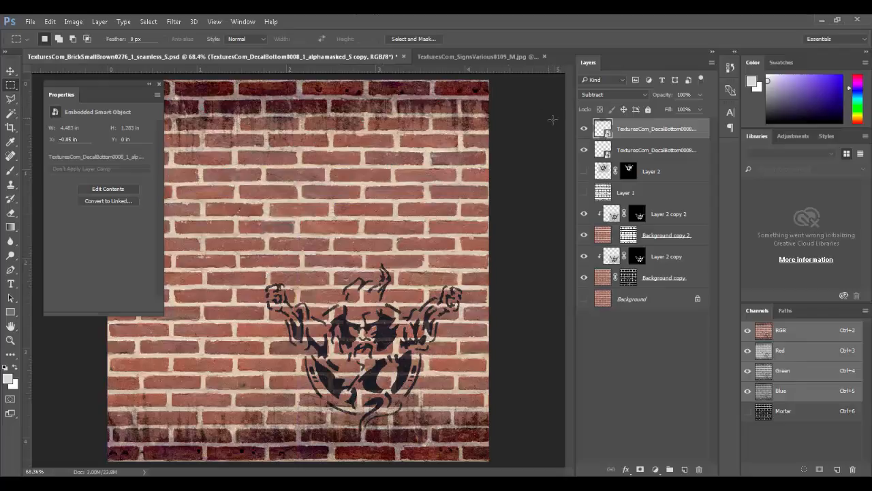
click(697, 470)
key(Return)
Step: Set the grime strip to Subtract and move it below Layer 2 copy 2
click(619, 93)
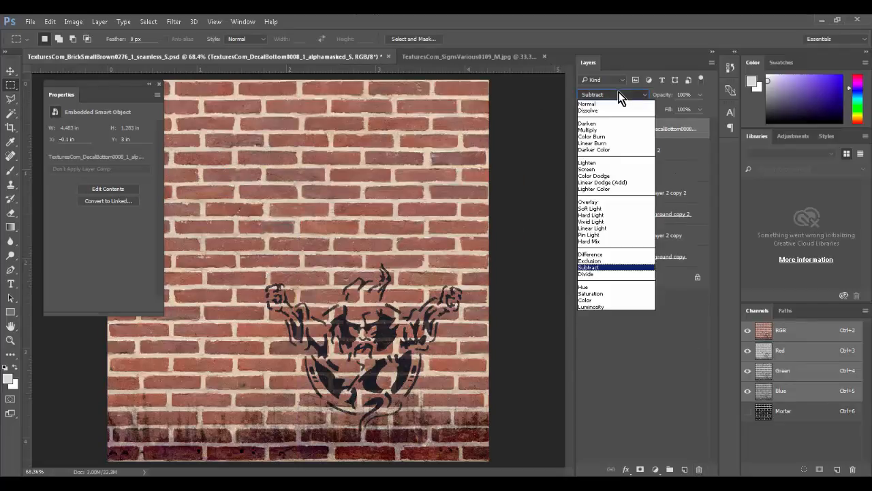
click(617, 93)
key(Down)
key(Down)
key(Down)
key(Down)
key(Down)
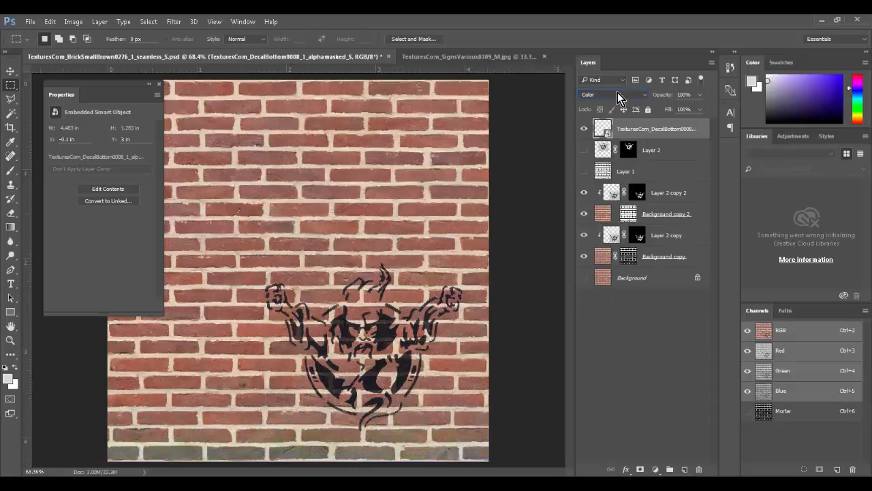
key(Up)
key(Up)
key(Up)
key(Up)
key(Up)
key(Up)
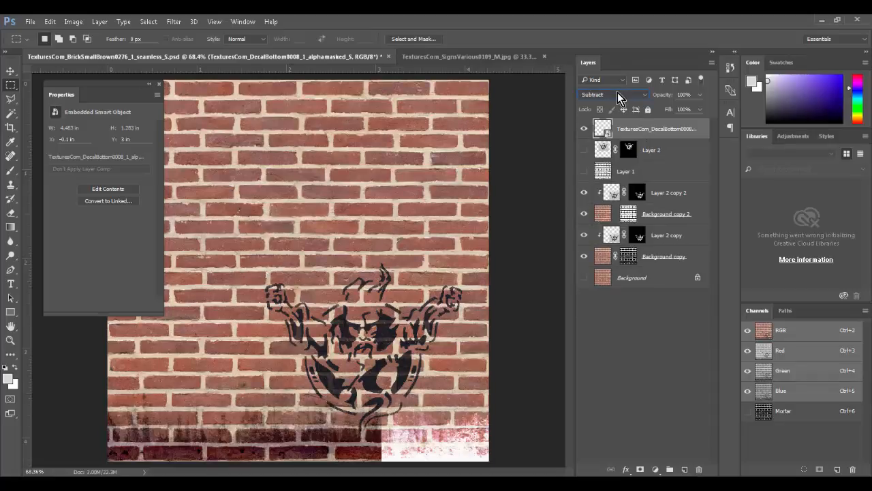
key(Down)
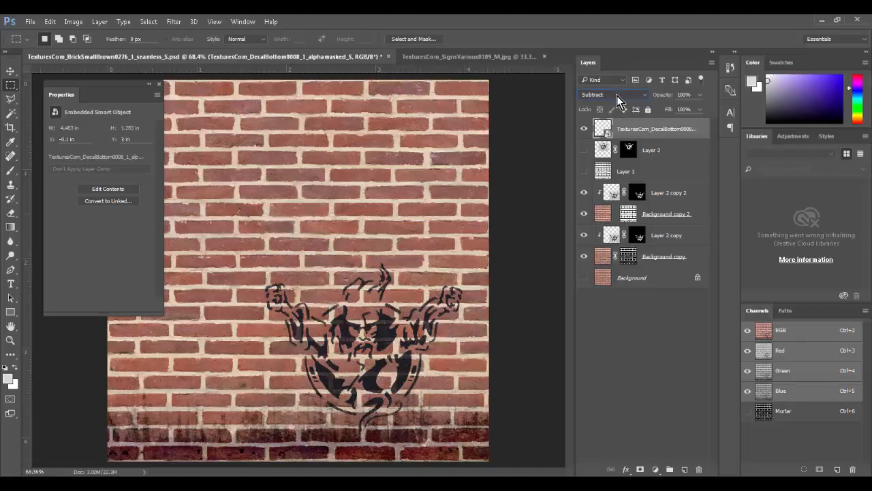
drag(637, 133, 654, 207)
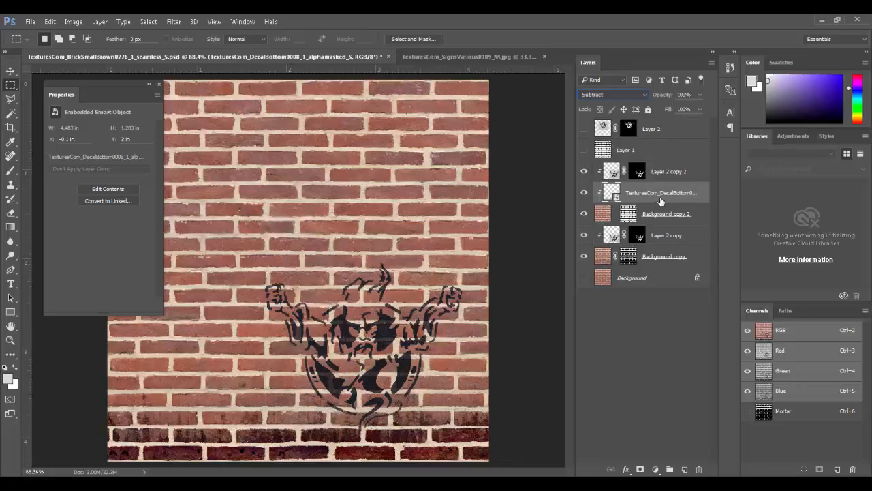
Step: Duplicate the grime strip above Background copy, clip Layer 2 copy 2, and put each stencil beneath a grime layer
drag(660, 200, 685, 469)
drag(667, 193, 662, 270)
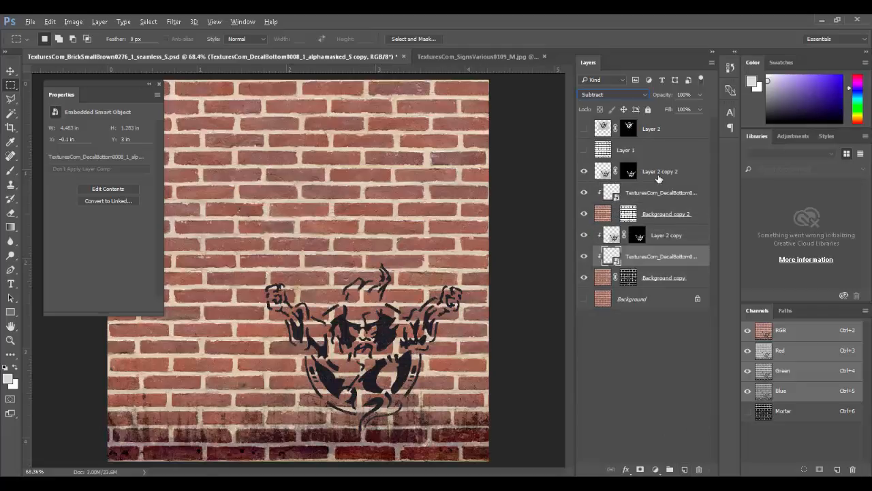
alt+click(658, 182)
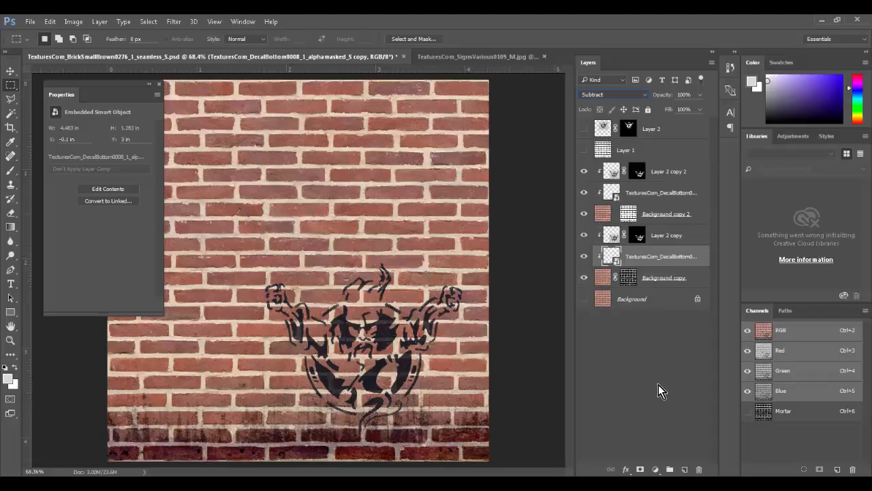
drag(663, 237, 662, 263)
drag(649, 178, 651, 197)
ctrl+drag(352, 428, 386, 441)
Step: Compare the lower grime layer on and off up close, then set it to Normal at 96% opacity
key(ctrl+minus)
key(ctrl+minus)
key(ctrl+minus)
key(ctrl+minus)
key(ctrl+minus)
key(ctrl+minus)
key(ctrl+minus)
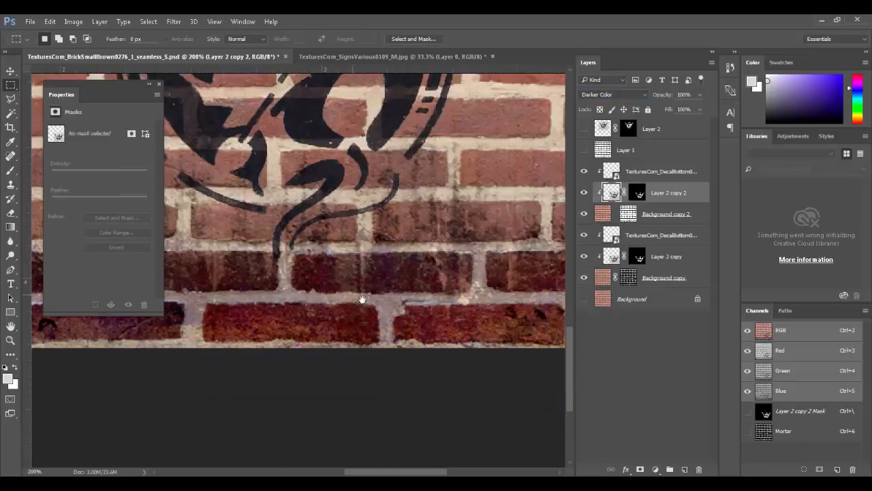
drag(362, 299, 510, 362)
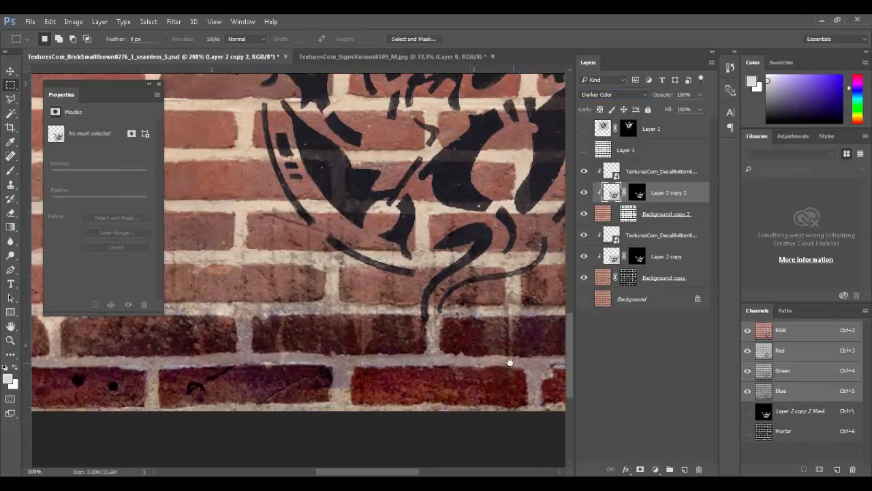
click(615, 236)
click(583, 235)
click(584, 235)
click(584, 235)
click(584, 235)
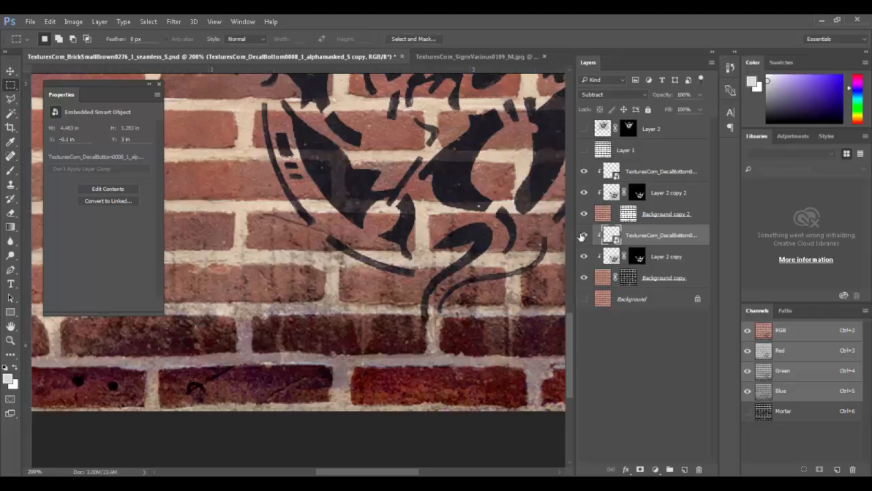
click(641, 94)
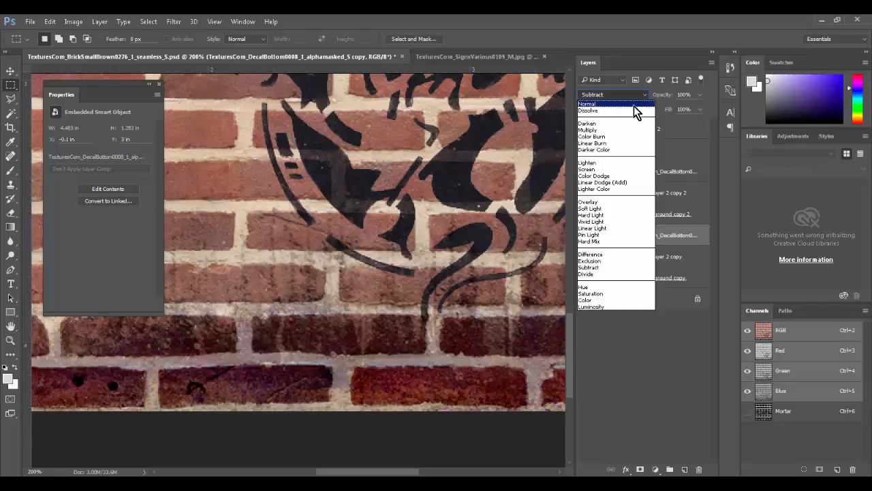
click(634, 107)
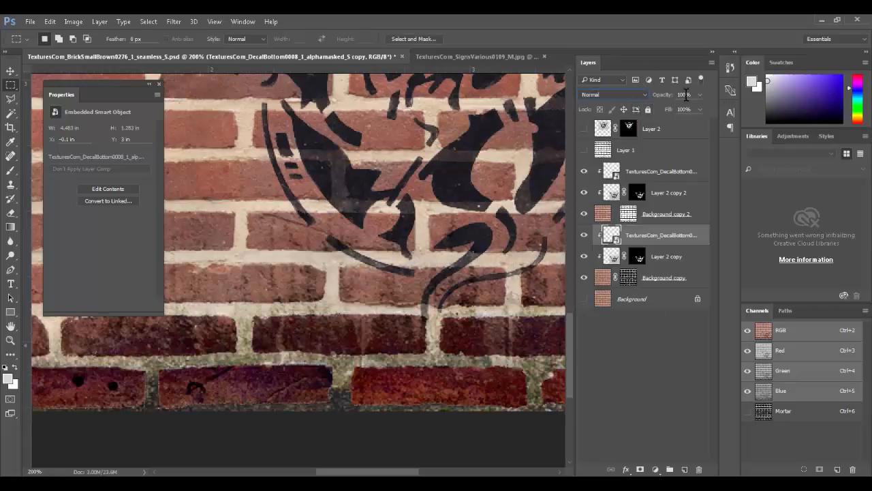
drag(663, 96, 662, 94)
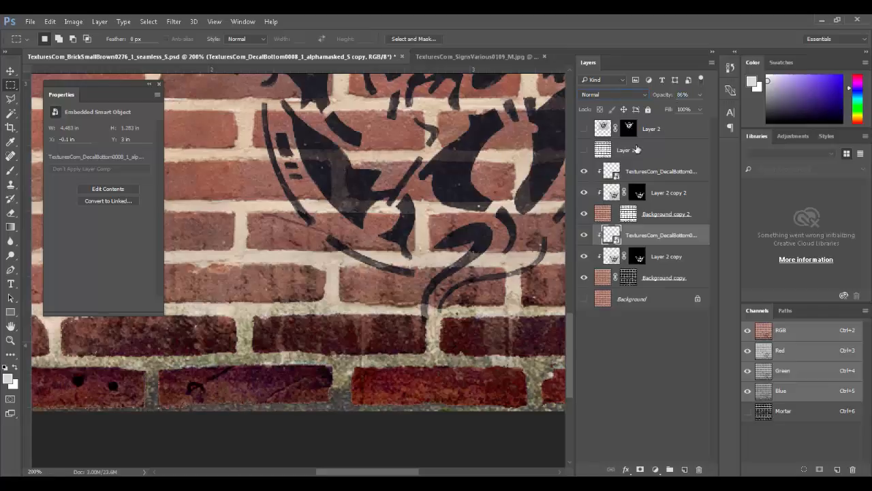
Step: Set the upper grime layer to Normal, test about 84% opacity, then try Soft Light and Hard Light
click(616, 172)
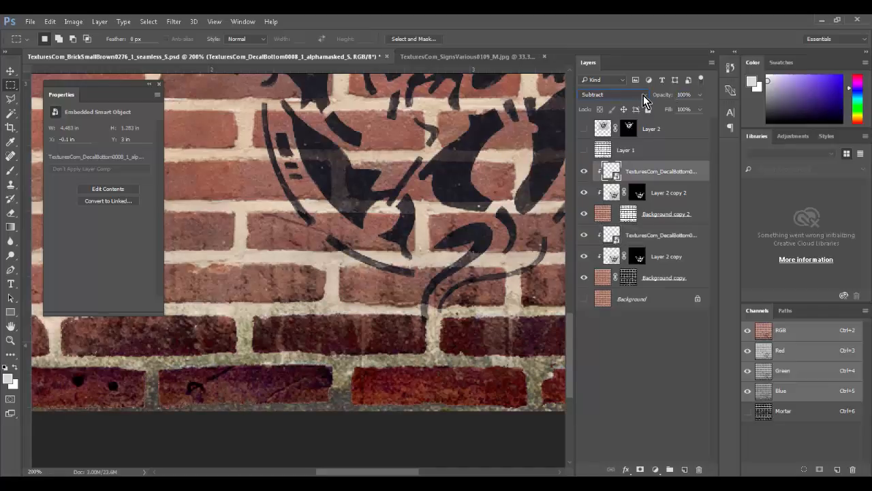
click(643, 97)
click(624, 106)
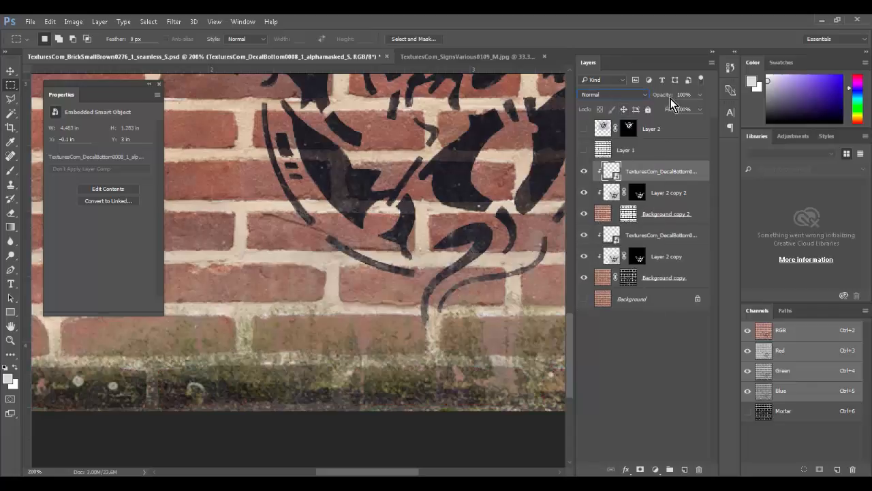
mouse_move(670, 100)
mouse_down()
mouse_move(659, 100)
mouse_move(682, 101)
mouse_up()
click(649, 98)
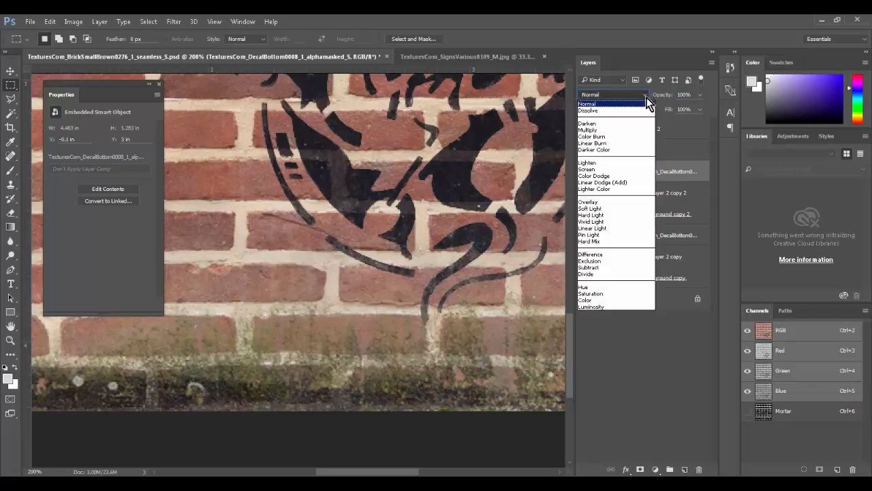
click(612, 210)
key(Down)
key(Down)
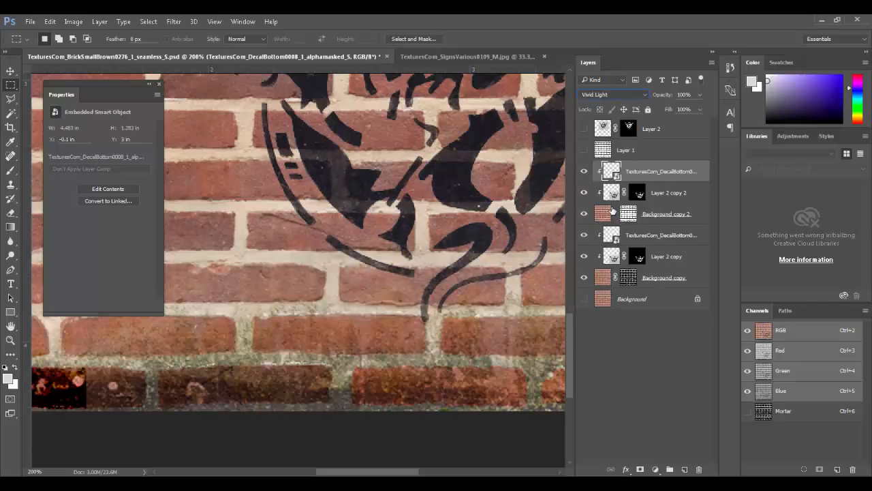
key(Up)
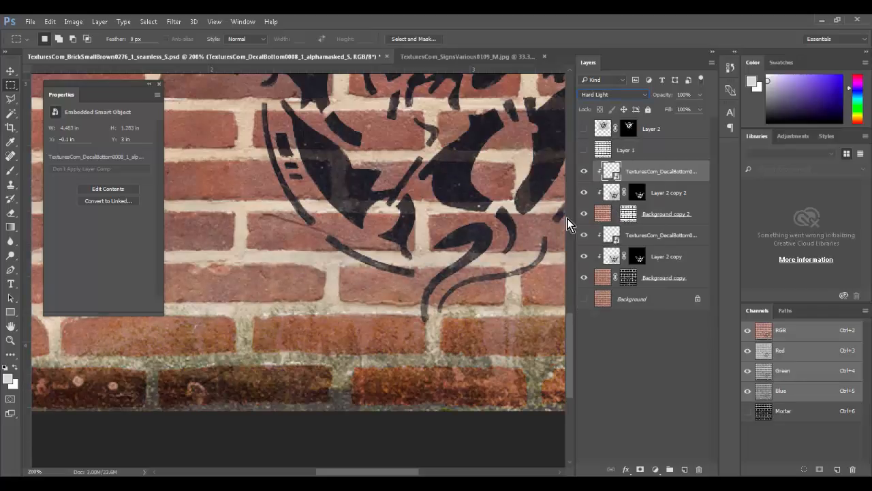
Step: Cycle the grime layer through Multiply, Color Burn, Lighten, Overlay, Hard Light and Pin Light, ending on Normal
key(ctrl+0)
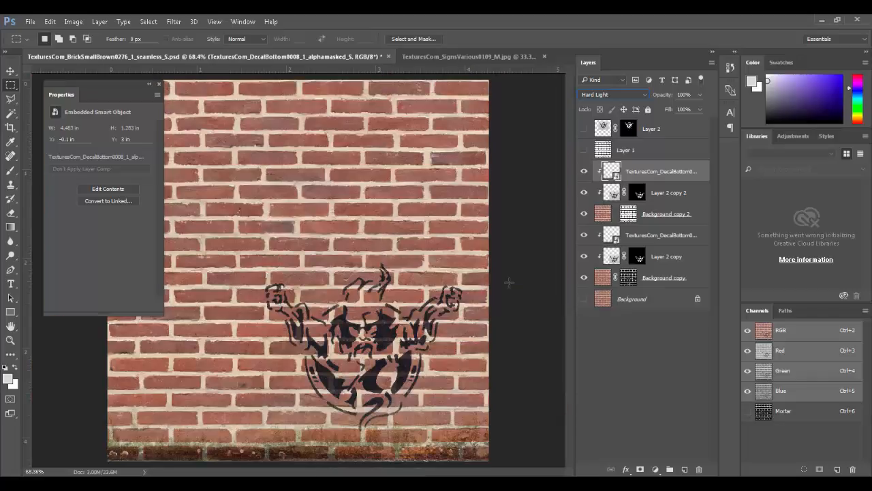
click(609, 94)
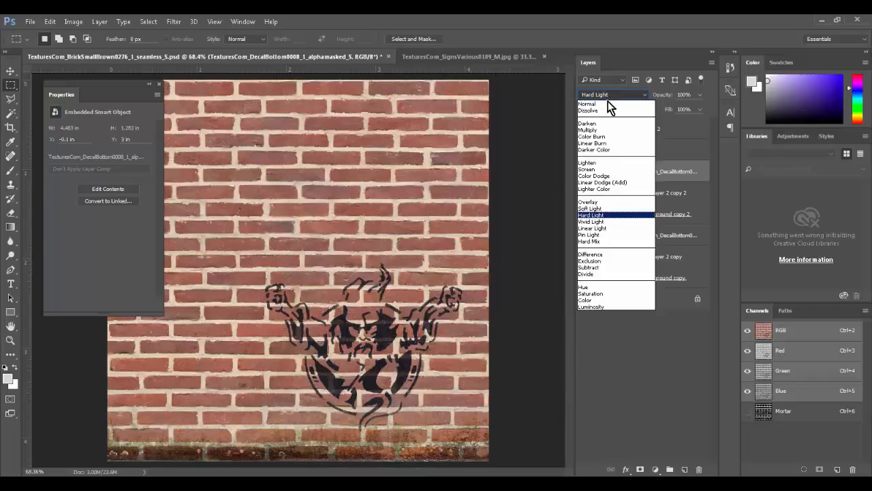
click(610, 106)
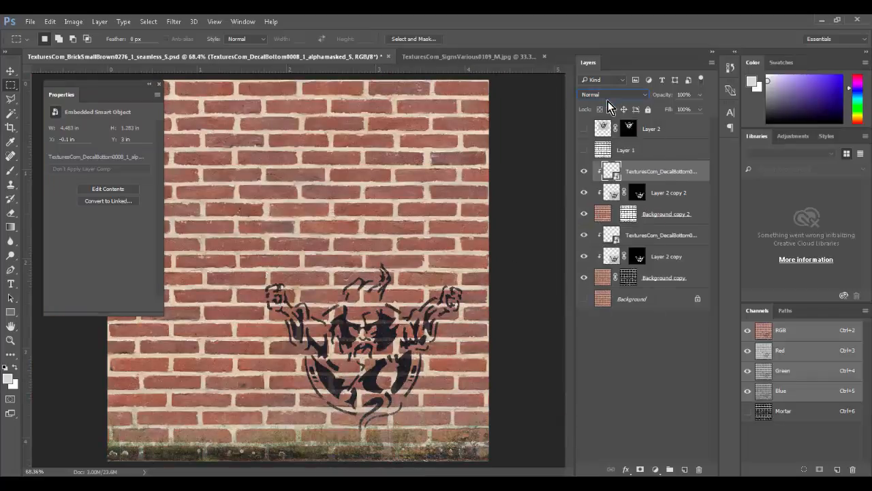
click(627, 97)
click(620, 131)
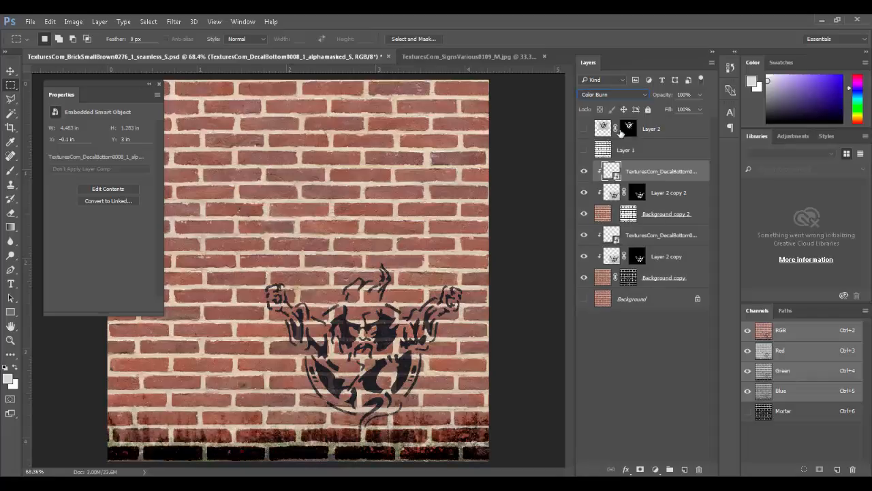
key(Down)
key(Down)
key(Down)
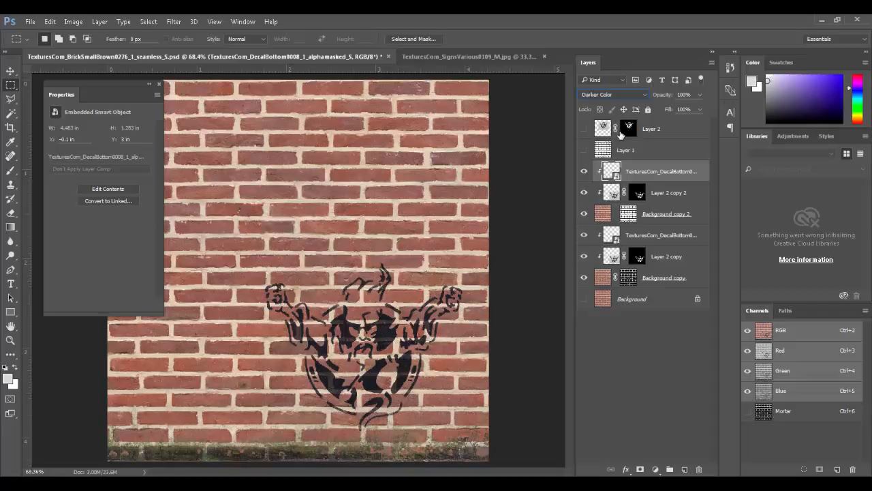
key(Down)
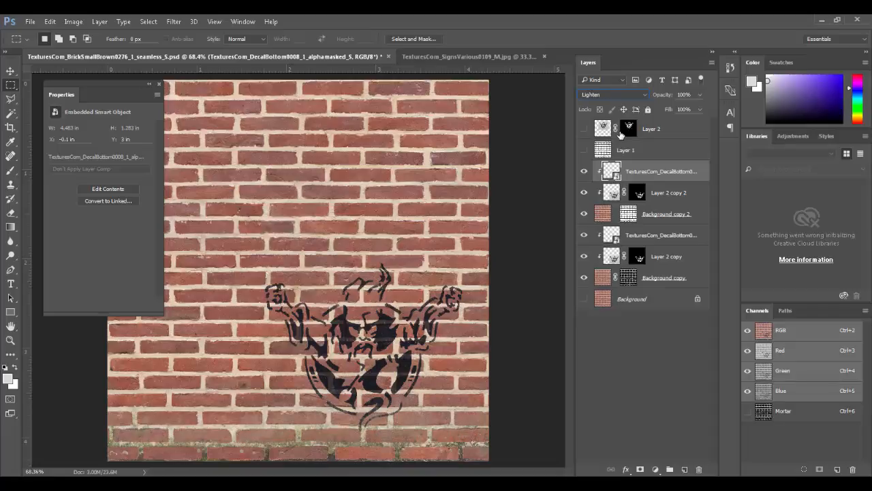
key(Down)
key(Down)
key(Down)
key(Down)
key(Down)
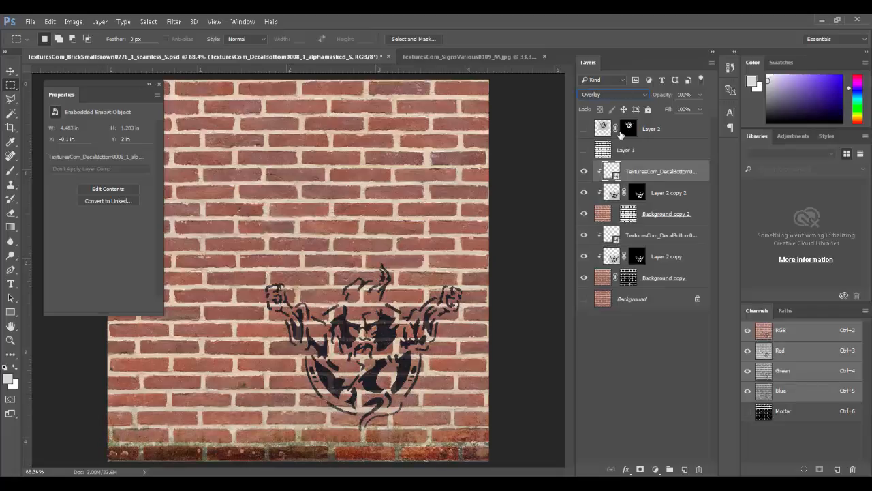
key(Down)
key(Up)
key(Down)
key(Down)
key(Down)
key(Down)
key(Down)
key(Down)
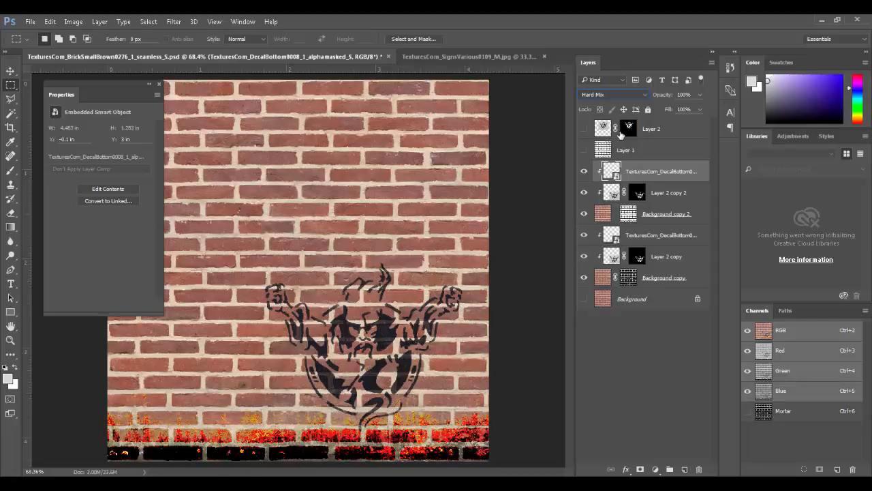
key(Up)
click(622, 96)
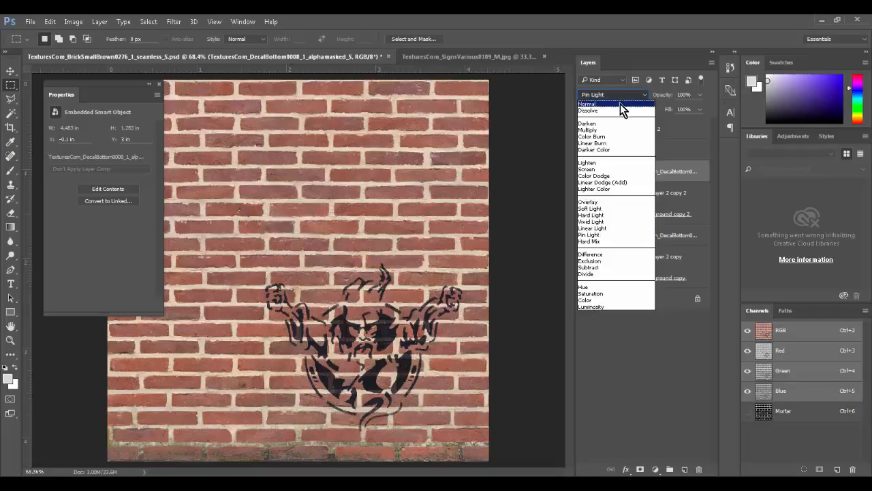
click(621, 104)
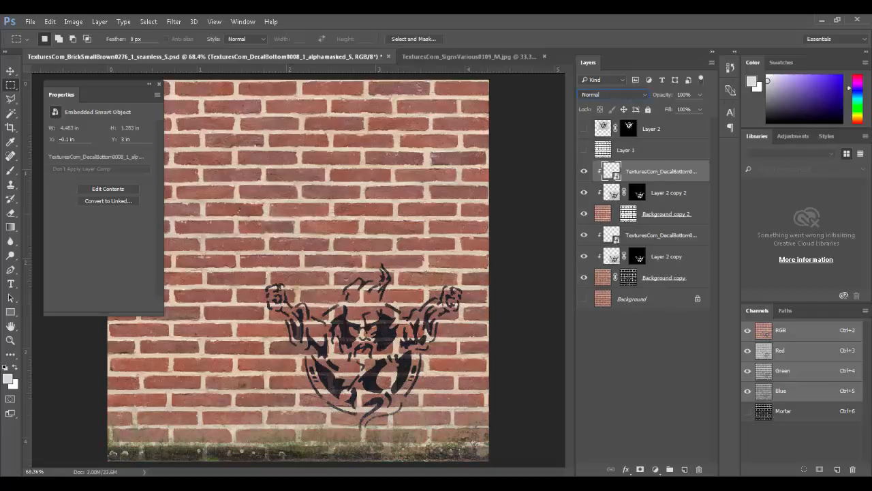
Step: Up close, set the upper decal to 90% opacity and the lower copy to about 71%
ctrl+drag(235, 432, 306, 460)
drag(345, 387, 520, 426)
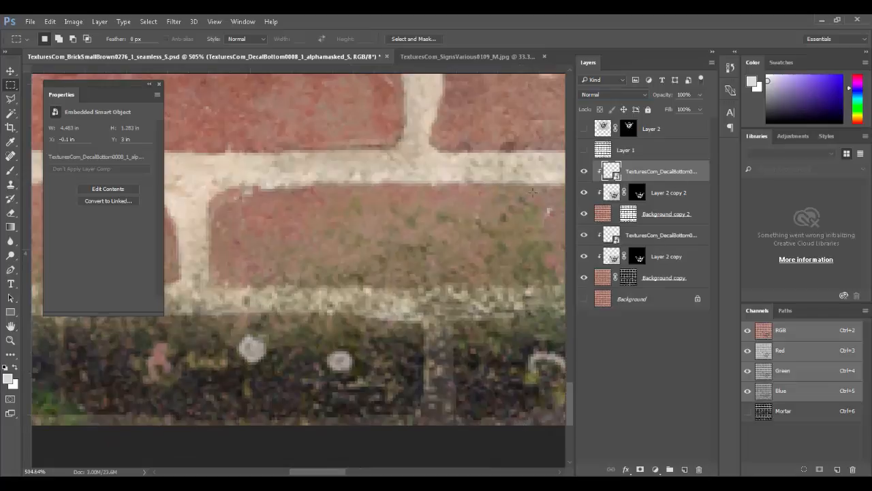
drag(672, 94, 665, 96)
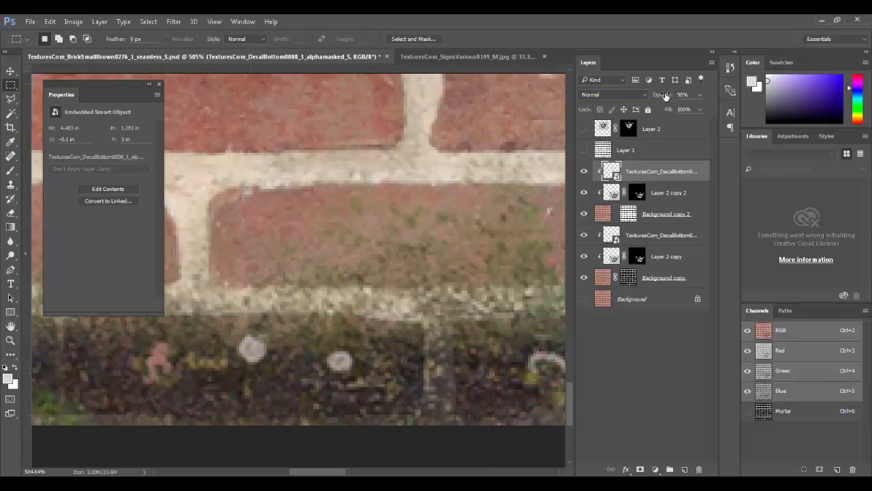
click(641, 234)
drag(673, 97, 659, 98)
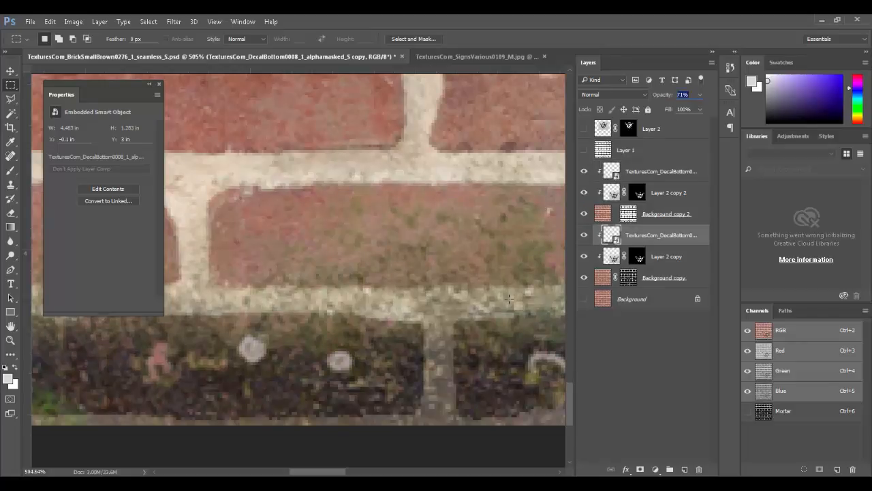
key(ctrl+0)
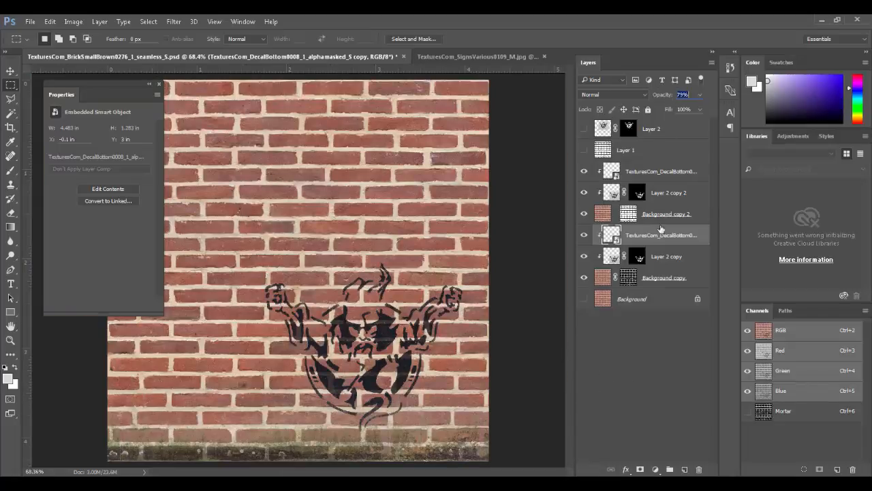
click(647, 421)
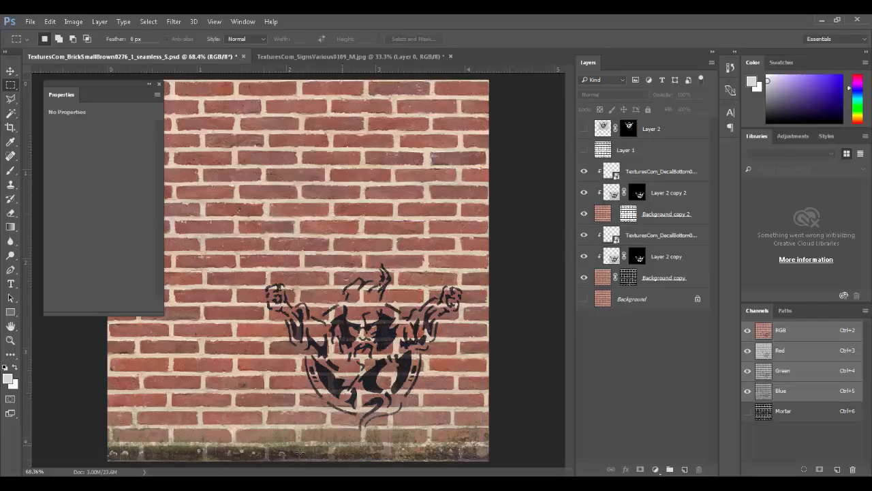
Step: Toggle the grime strip off and back on to compare the wall with and without it
click(584, 235)
click(584, 235)
click(584, 235)
click(584, 235)
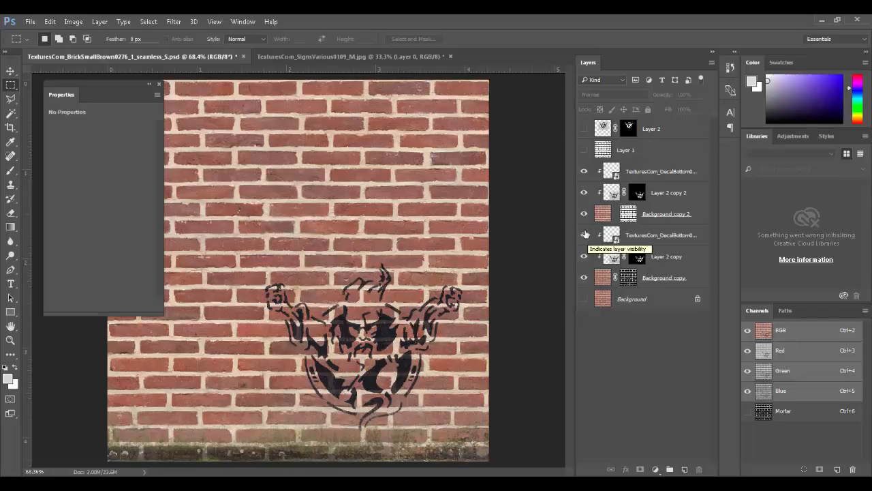
Step: Save the texture as Brick_Color.tga, a 32 bits/pixel Targa without alpha channels
key(ctrl+shift+s)
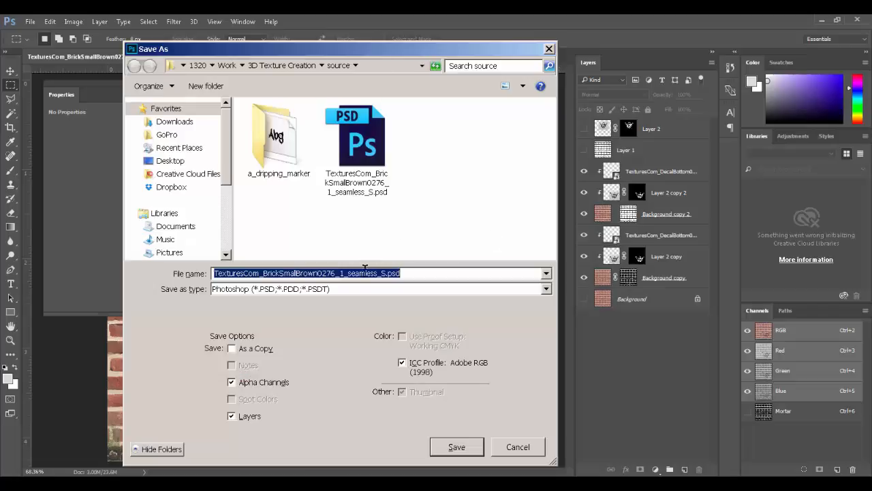
click(366, 289)
click(327, 452)
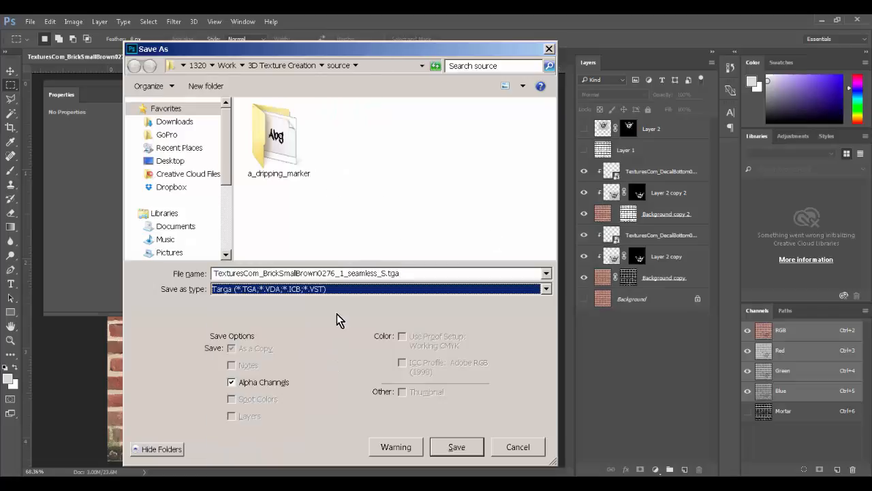
double_click(339, 276)
text(BrickColor)
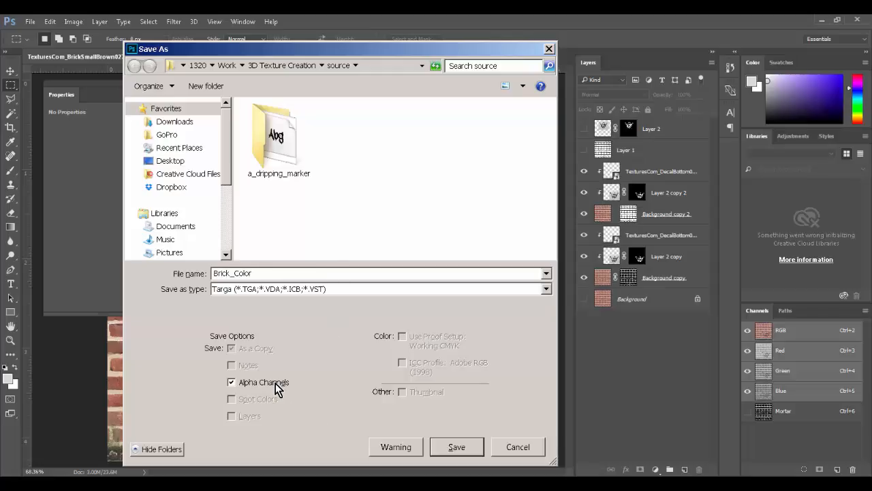
click(276, 383)
click(457, 446)
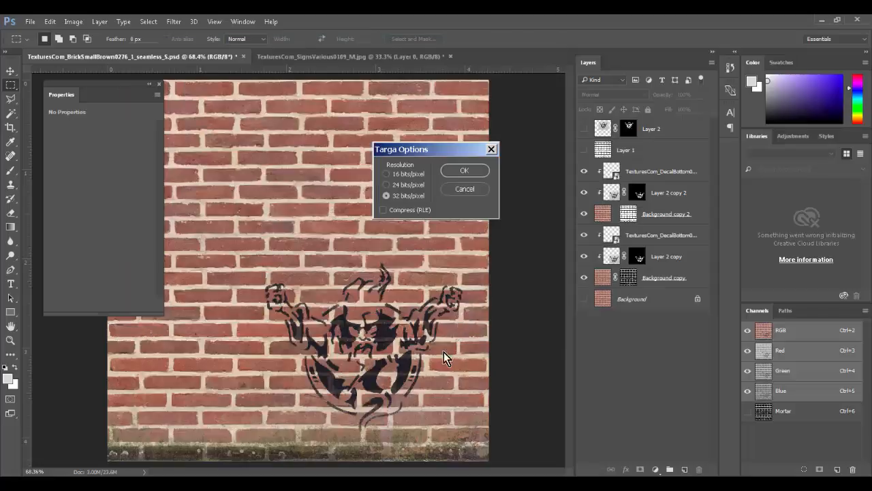
click(472, 170)
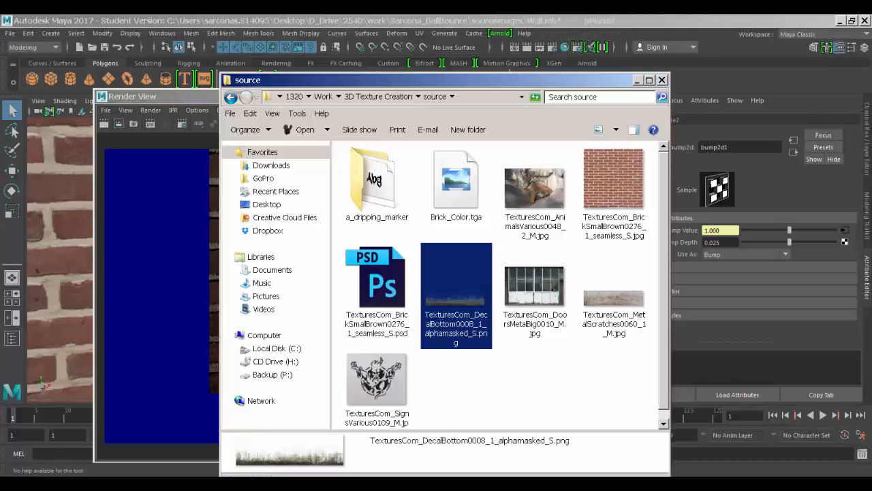
Step: Reload the wall plane's file1 colour texture in Maya, loading Brick_Color.tga from disk
scroll(453, 358, down, 1)
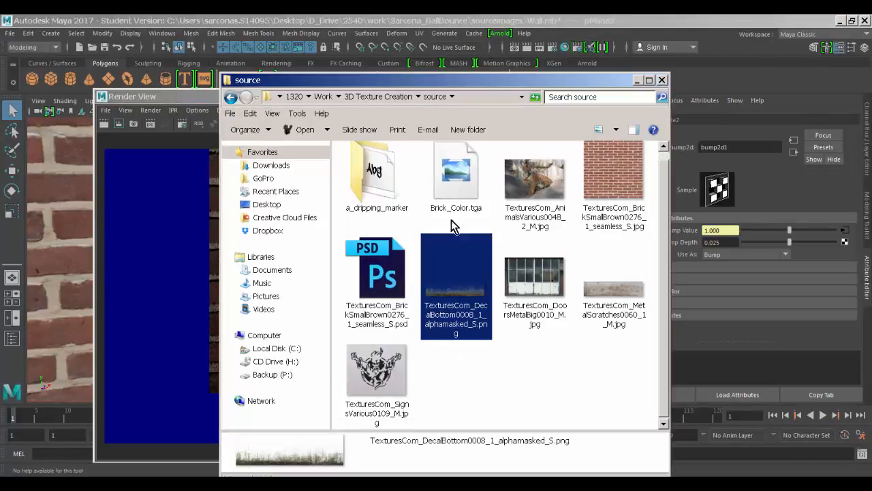
click(457, 195)
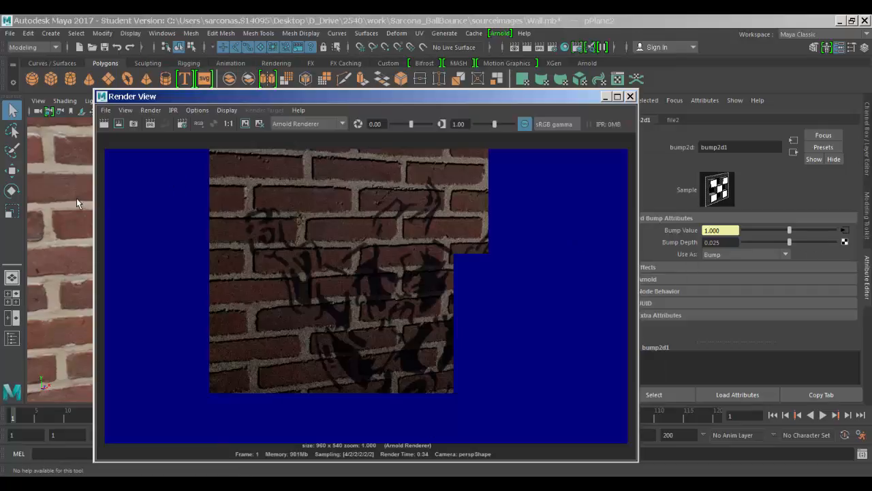
click(76, 197)
scroll(838, 237, up, 10)
click(839, 259)
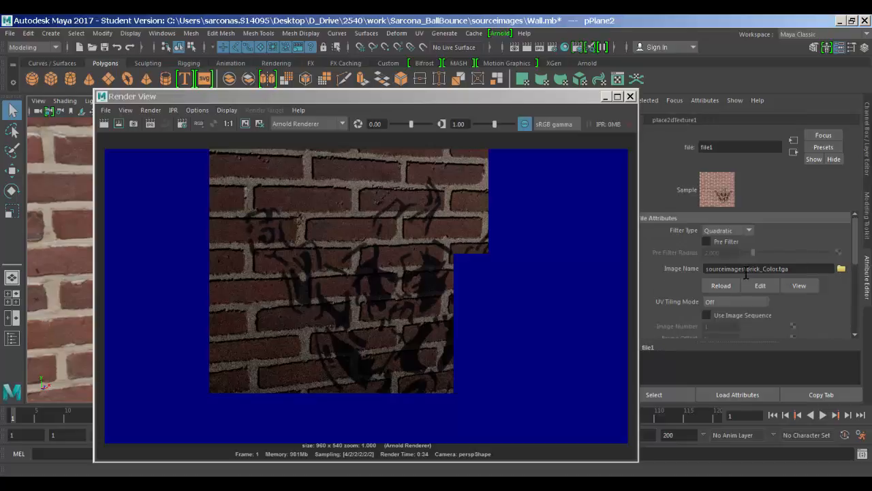
click(721, 285)
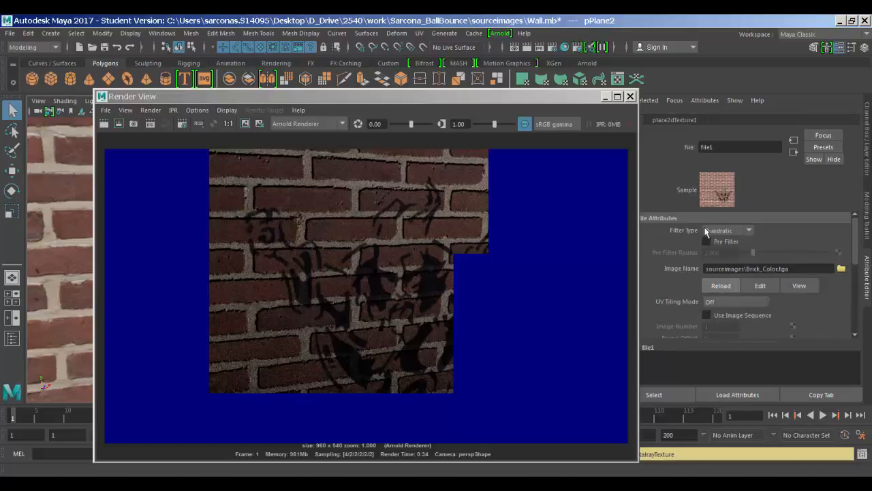
click(631, 97)
alt+right_drag(402, 235, 325, 221)
alt+middle_drag(326, 235, 305, 289)
alt+right_drag(305, 288, 273, 283)
click(721, 287)
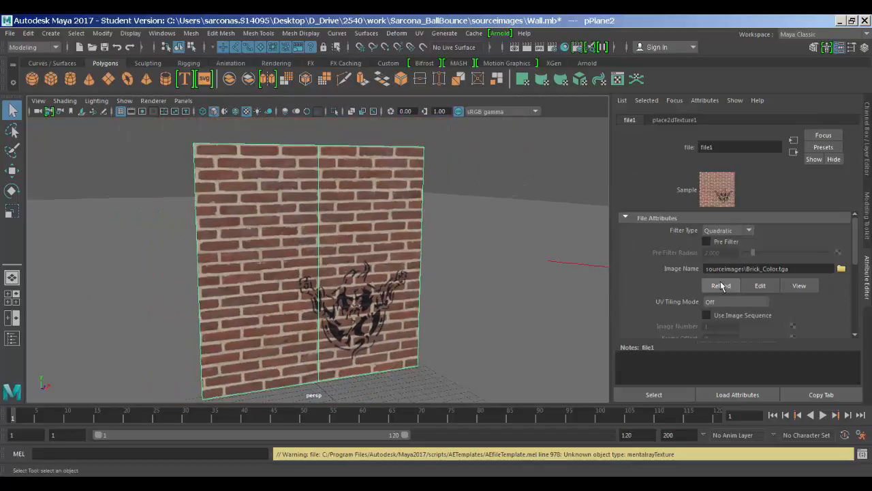
click(841, 269)
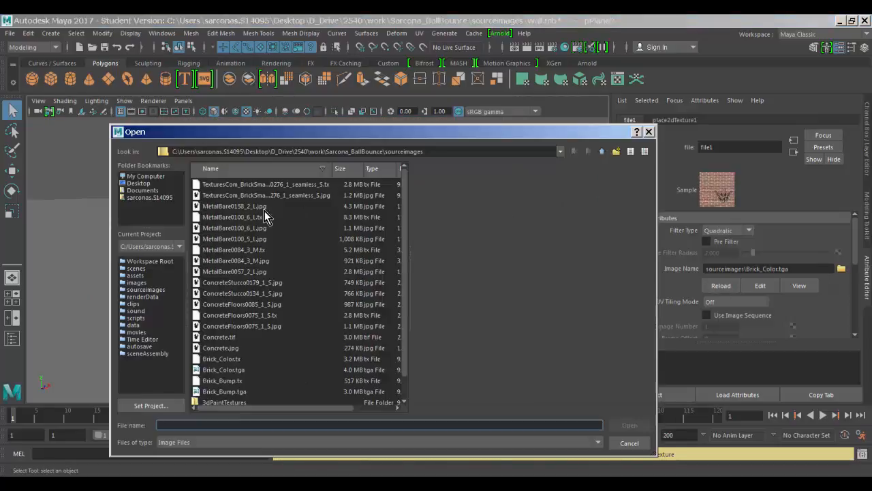
double_click(234, 371)
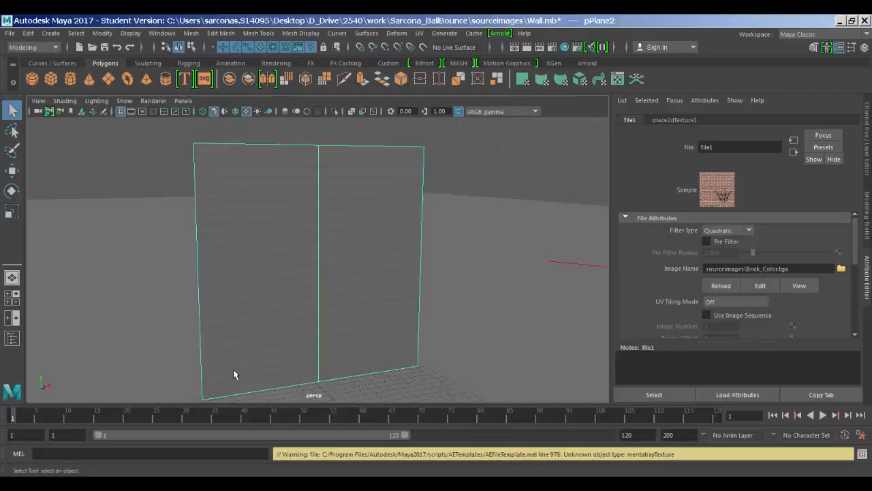
Step: Inspect the stencil graffiti and mossy base up close, then return to Photoshop and the source folder
key(alt+Tab)
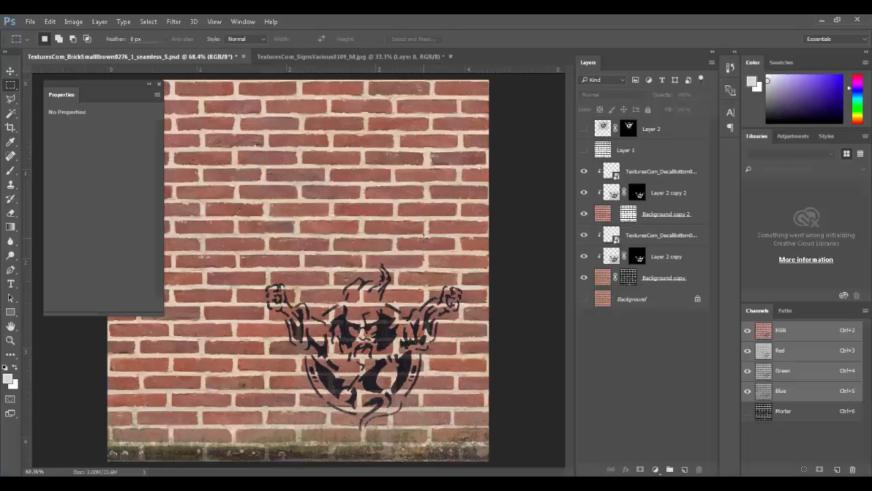
key(alt+Tab)
click(473, 254)
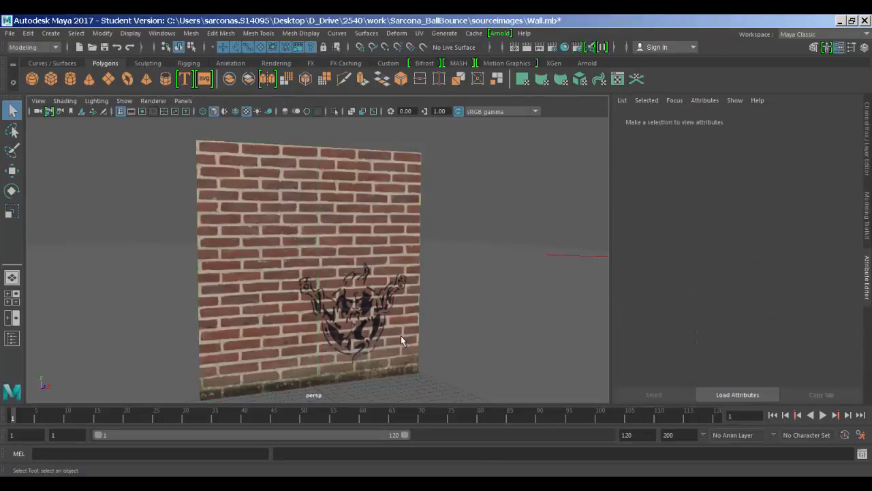
alt+drag(317, 322, 324, 308)
alt+middle_drag(325, 308, 328, 215)
alt+right_drag(327, 215, 440, 239)
alt+middle_drag(440, 240, 396, 159)
alt+drag(395, 159, 466, 285)
alt+right_drag(466, 285, 342, 223)
alt+middle_drag(343, 223, 339, 240)
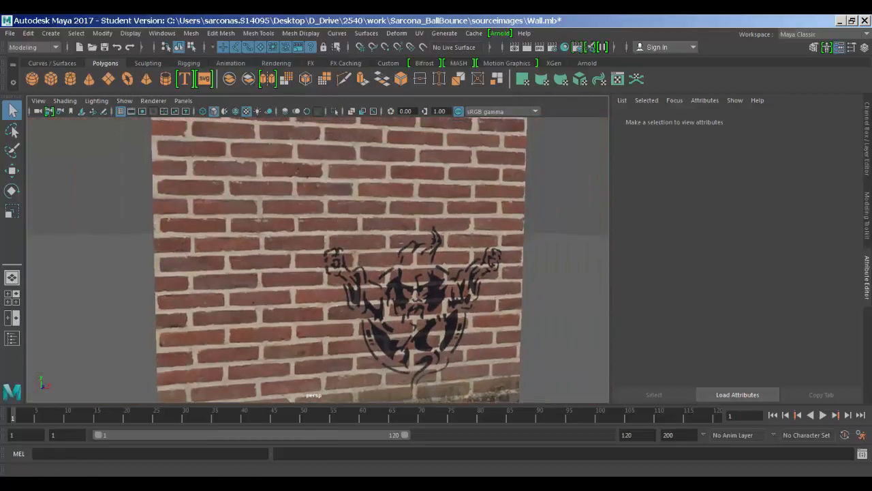
click(147, 473)
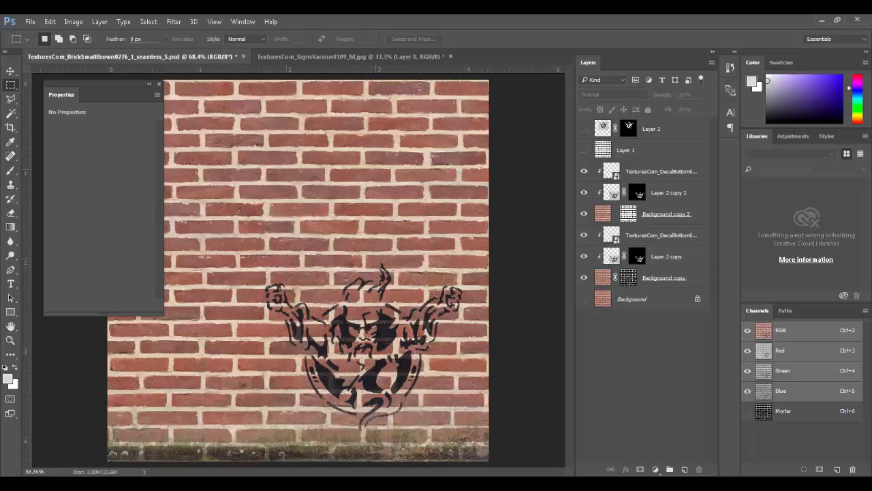
click(459, 480)
Step: Locate the adrip1.ttf dripping-marker font and type 'SARCONA' in a text box on the upper wall
double_click(368, 171)
click(394, 170)
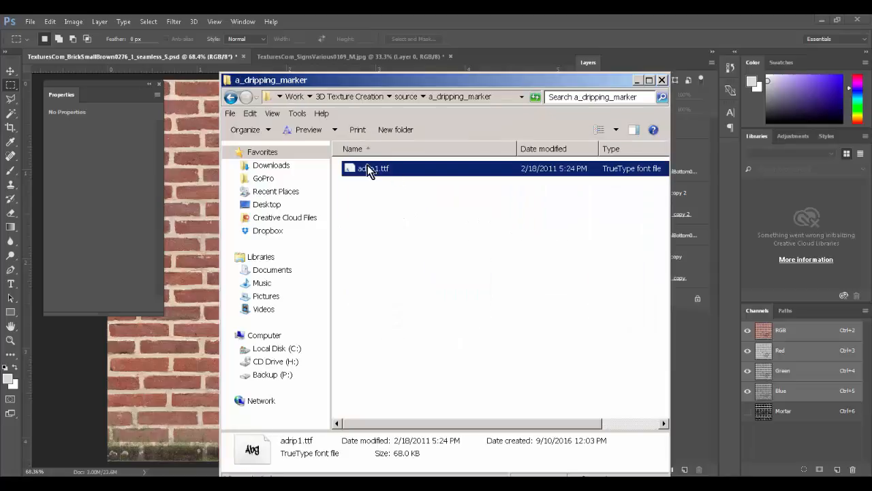
click(581, 45)
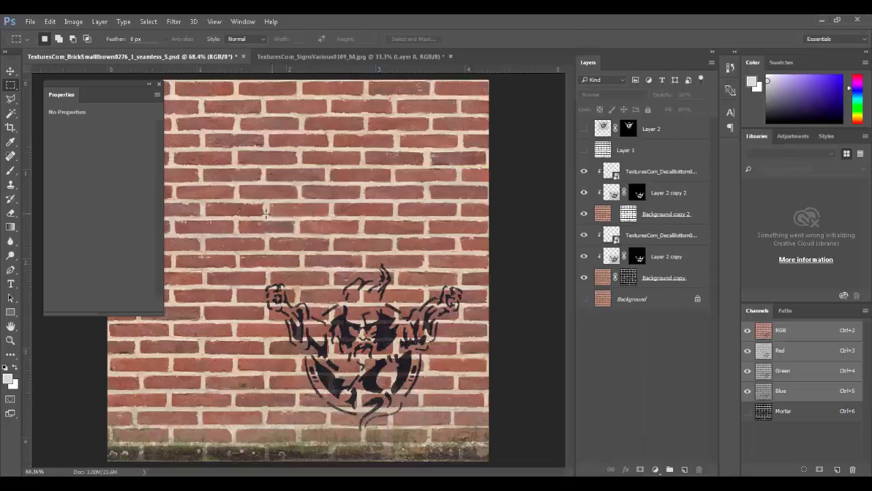
key(t)
drag(196, 147, 412, 242)
text(SARCONA)
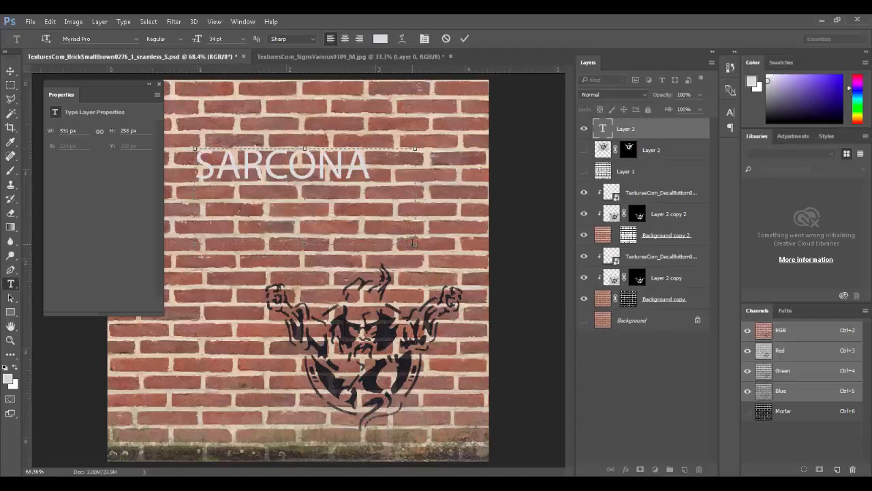
Step: Apply the 'a dripping marker' font to the SARCONA text
key(ctrl+a)
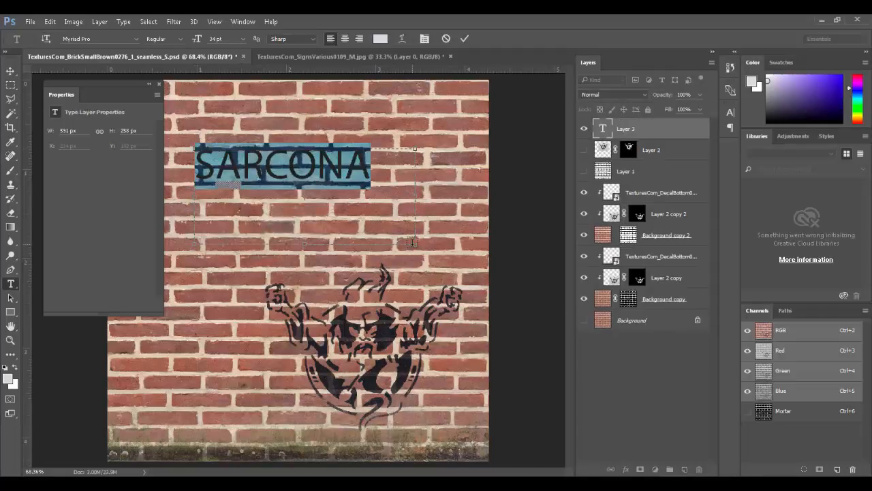
click(123, 39)
click(134, 39)
scroll(195, 94, up, 1)
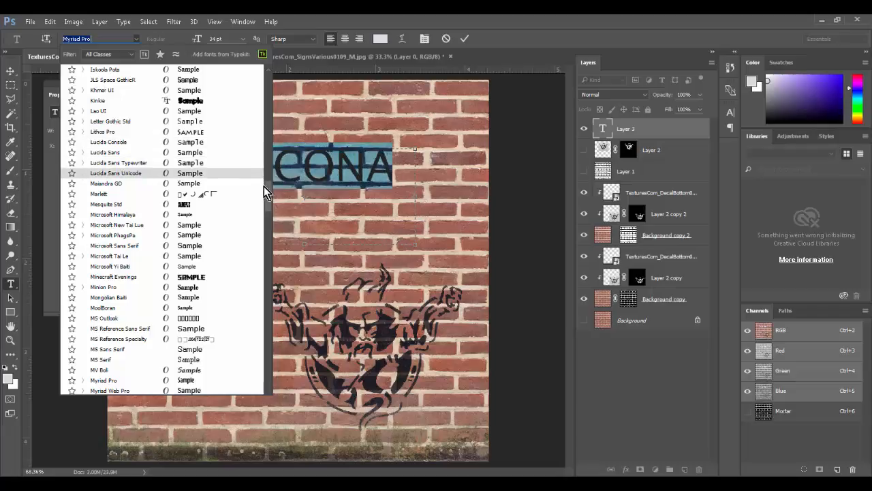
drag(270, 188, 253, 78)
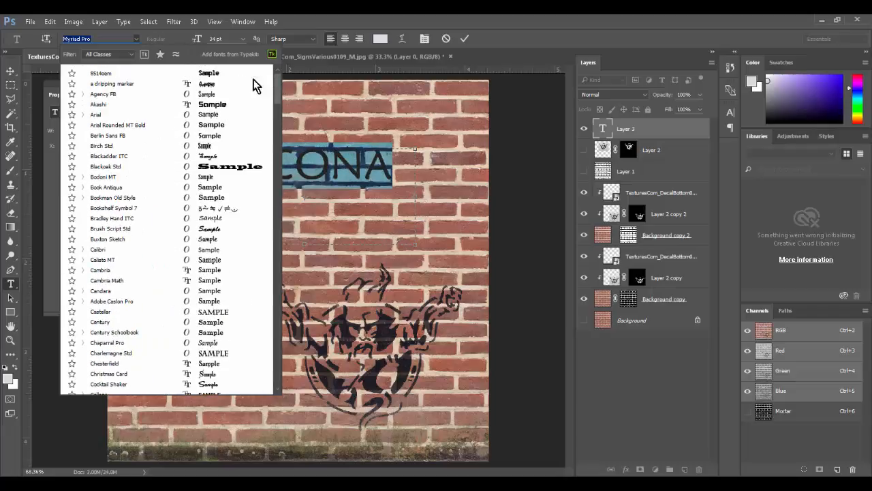
click(218, 91)
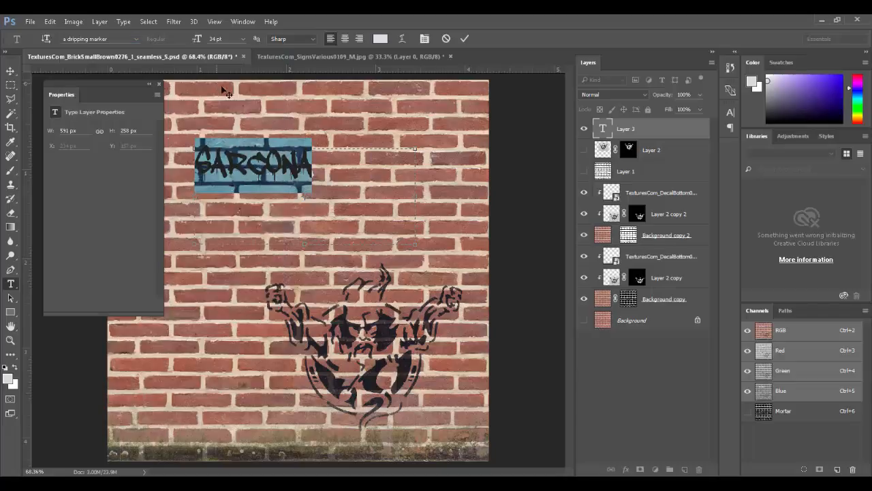
click(10, 71)
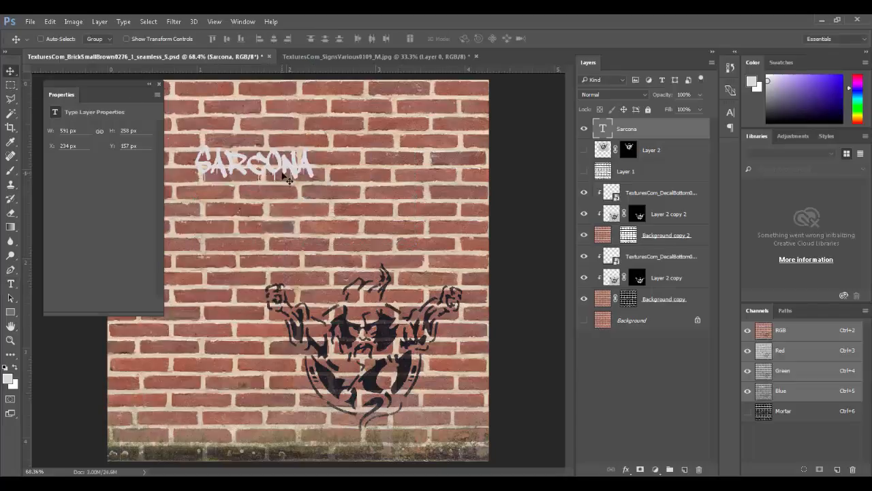
Step: Enlarge the SARCONA lettering, move it down-left, and tilt it to rise to the right
key(ctrl+t)
key(Return)
key(t)
double_click(312, 167)
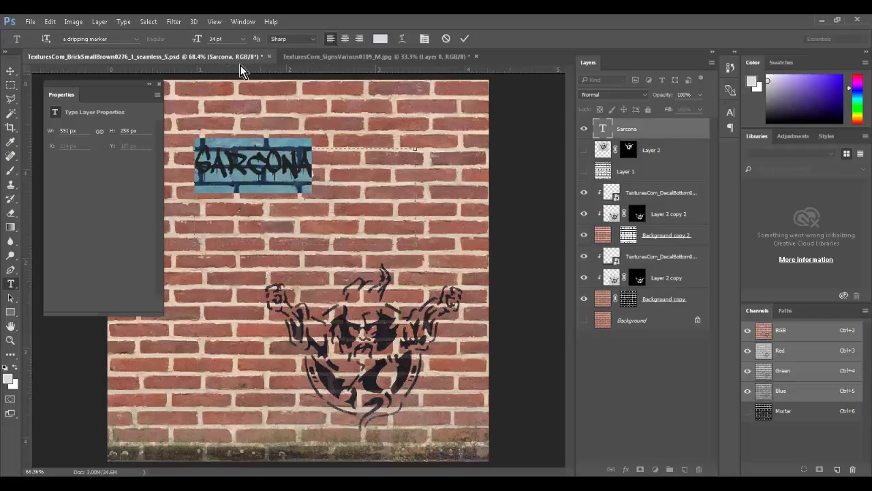
mouse_move(196, 39)
mouse_down()
mouse_move(249, 39)
mouse_move(206, 42)
mouse_up()
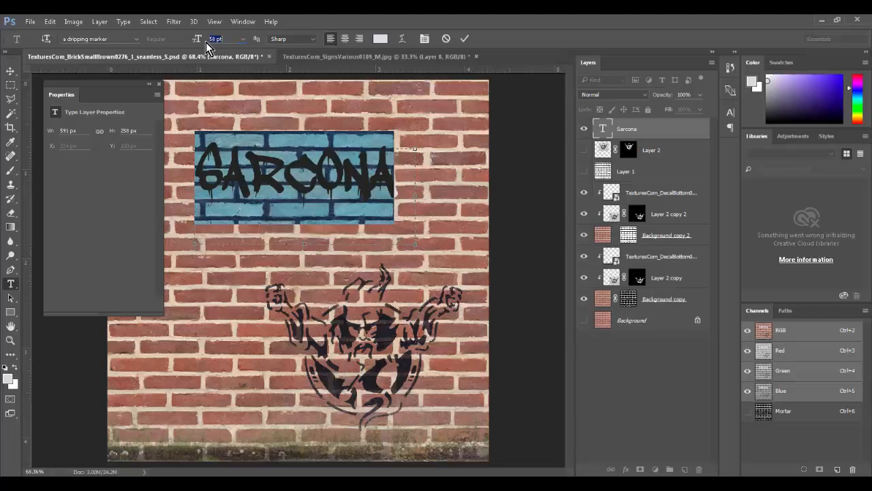
click(11, 72)
drag(300, 194, 270, 255)
key(ctrl+t)
drag(434, 252, 419, 289)
key(Return)
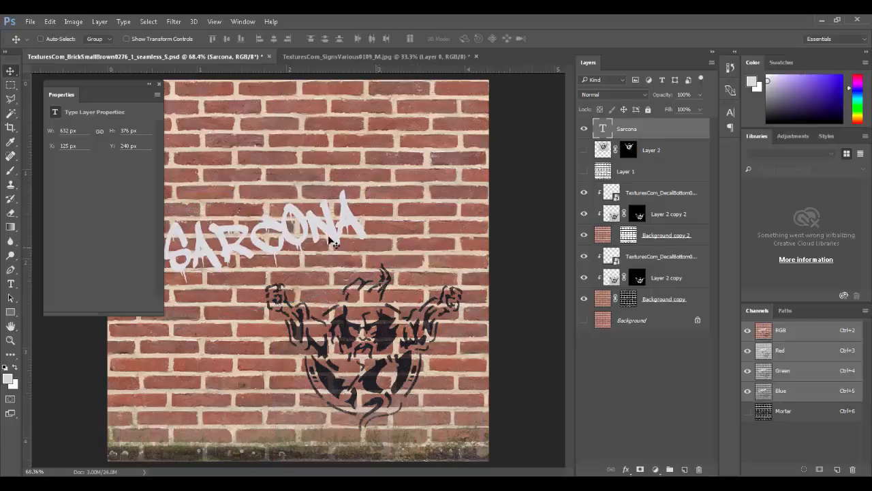
Step: Colour the text bright green 9fff82 and bring up its Layer Style dialog
key(t)
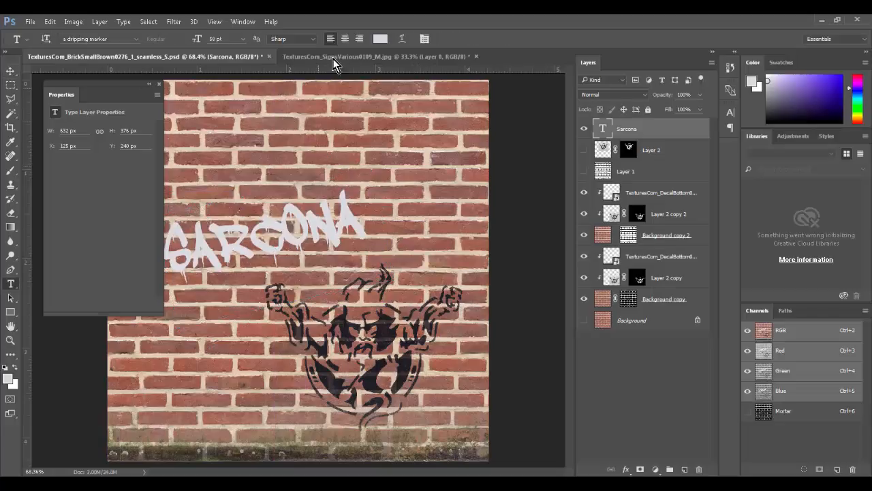
click(381, 40)
mouse_move(370, 201)
mouse_down()
mouse_move(361, 240)
mouse_move(427, 231)
mouse_move(451, 144)
mouse_up()
click(380, 148)
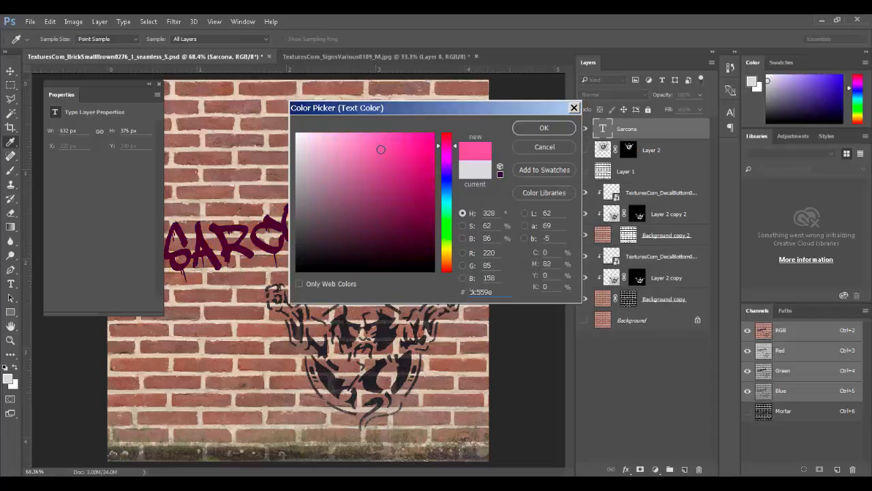
drag(381, 149, 383, 137)
drag(351, 186, 339, 137)
drag(443, 205, 447, 231)
mouse_move(380, 192)
mouse_down()
mouse_move(386, 133)
mouse_move(364, 131)
mouse_up()
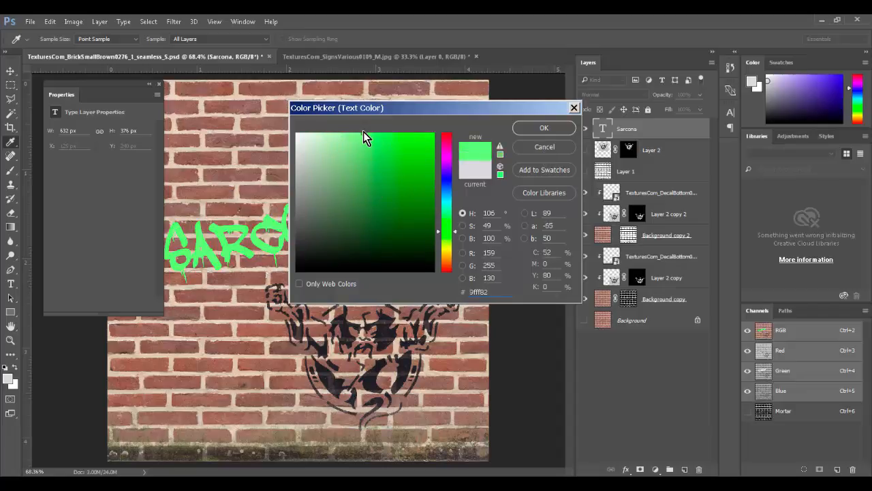
click(545, 128)
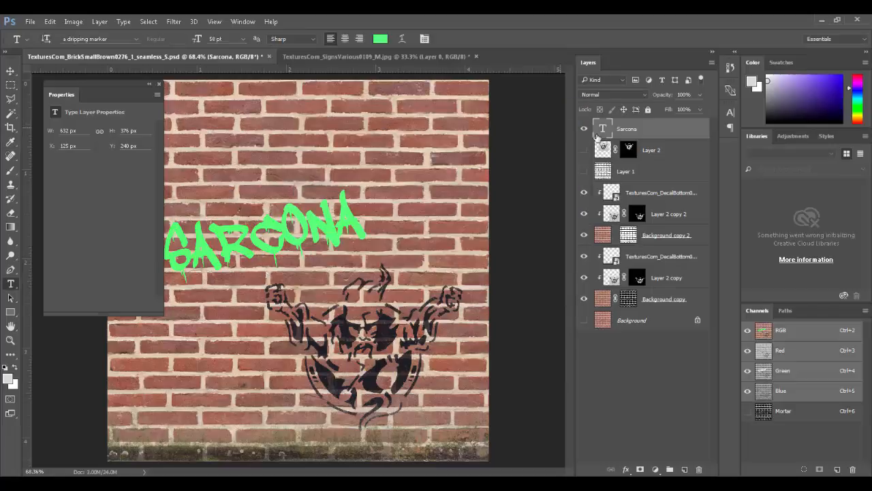
double_click(687, 135)
drag(471, 96, 567, 212)
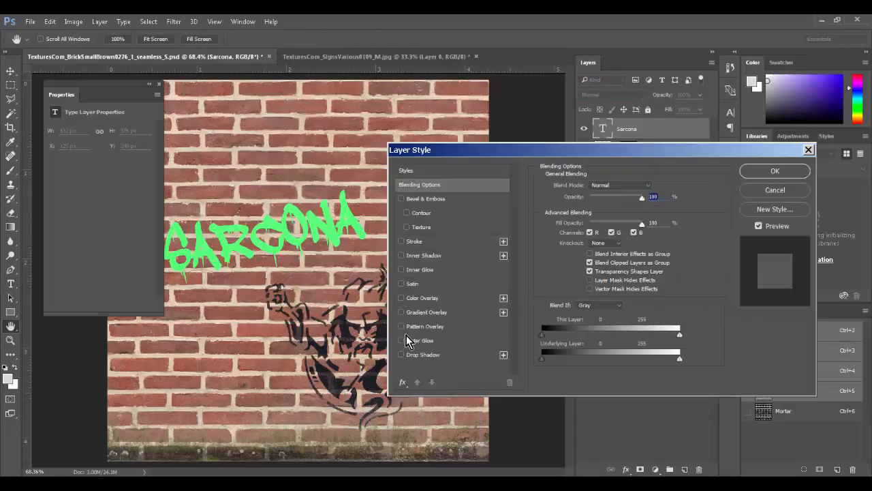
Step: Add a black 9 px outside Stroke at 100% opacity, Normal blend, to SARCONA
click(401, 241)
click(436, 240)
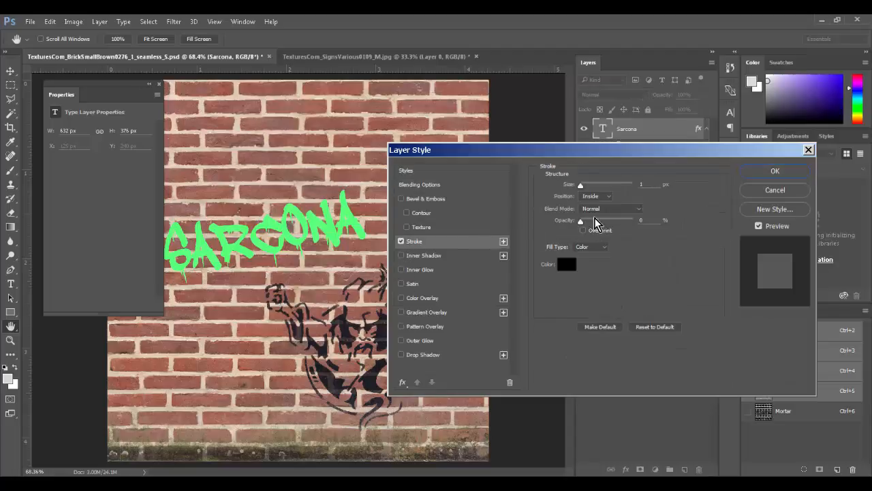
click(590, 196)
click(591, 197)
drag(581, 185, 594, 185)
drag(581, 222, 731, 234)
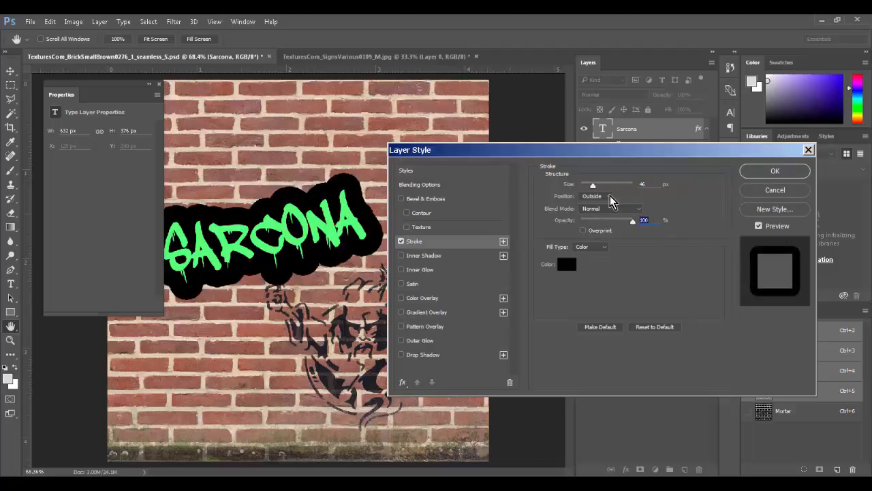
drag(593, 187, 586, 189)
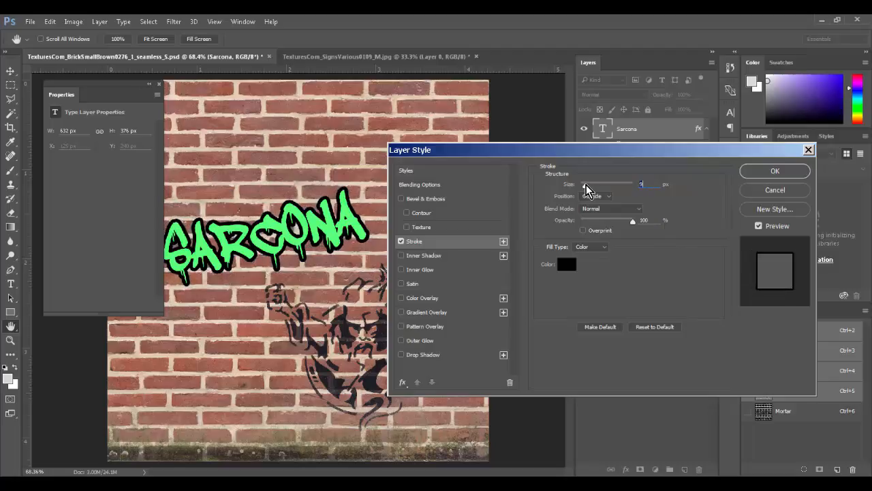
click(602, 210)
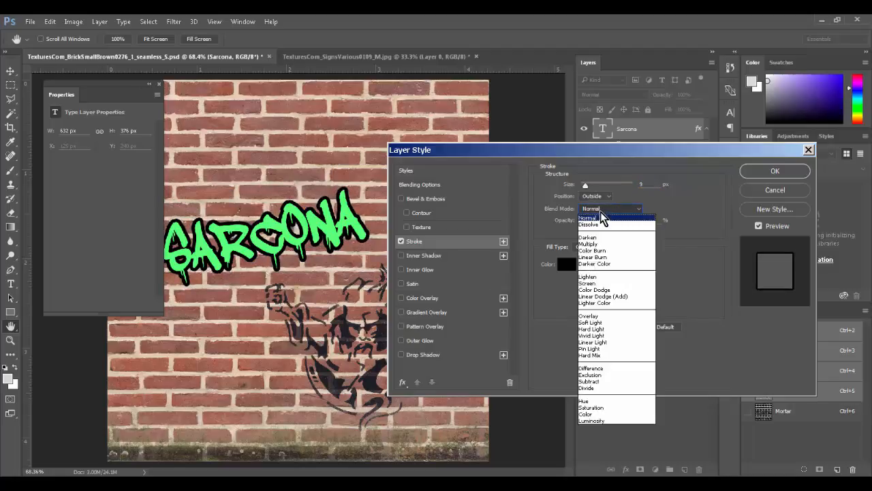
click(638, 209)
click(774, 172)
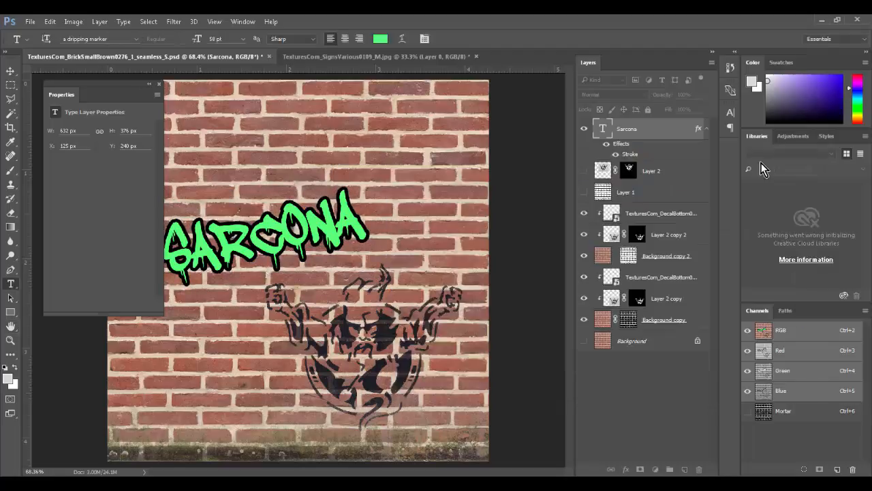
click(601, 95)
click(599, 109)
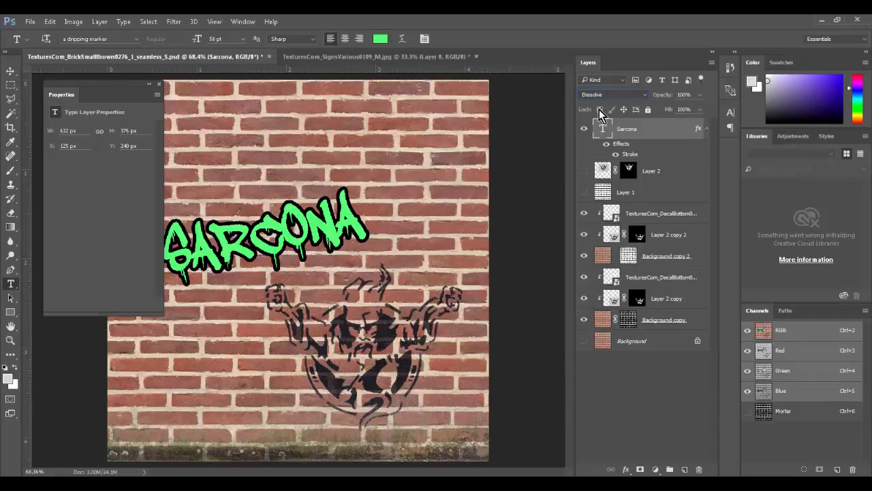
key(Down)
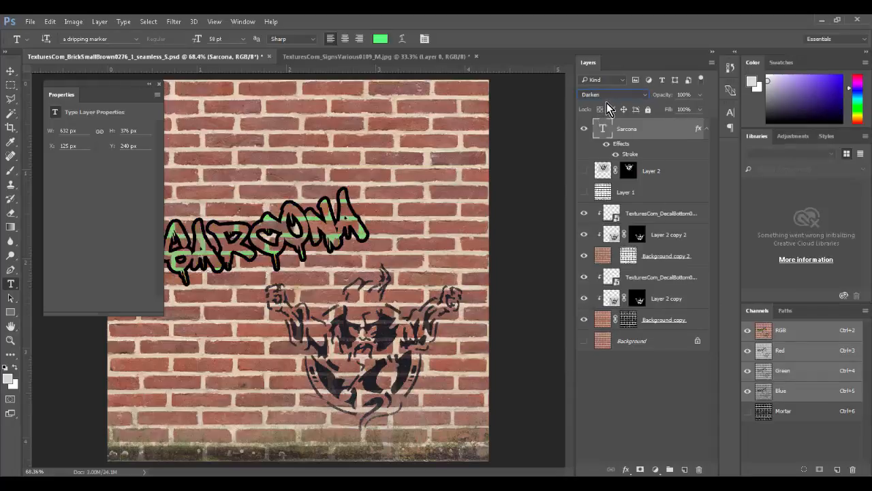
key(Down)
key(Down)
key(Down)
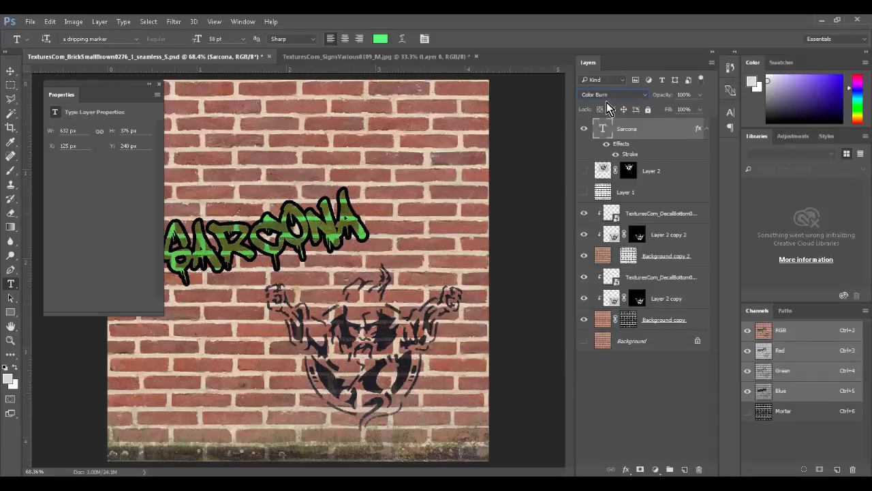
key(Up)
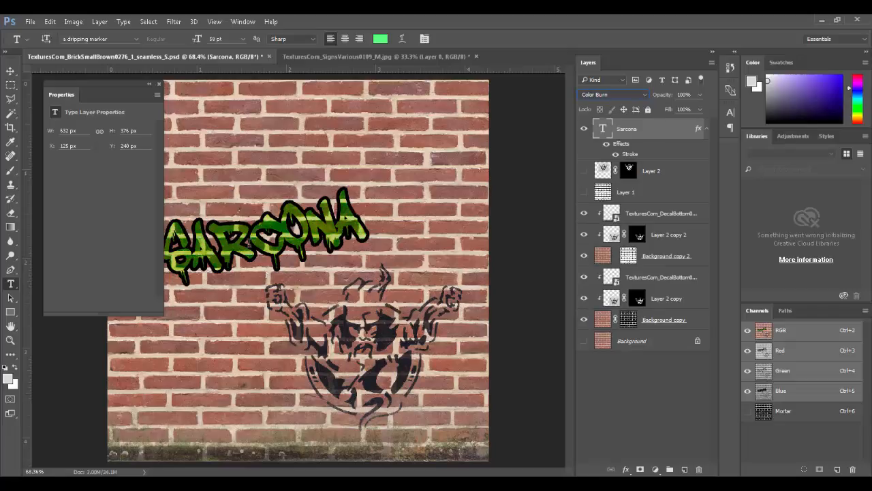
key(Down)
key(Down)
key(Down)
key(Down)
key(Down)
key(Down)
key(Down)
key(Down)
key(Down)
key(Down)
key(Down)
key(Down)
key(Down)
key(Down)
key(Down)
key(Down)
key(Down)
key(Down)
key(Down)
key(Down)
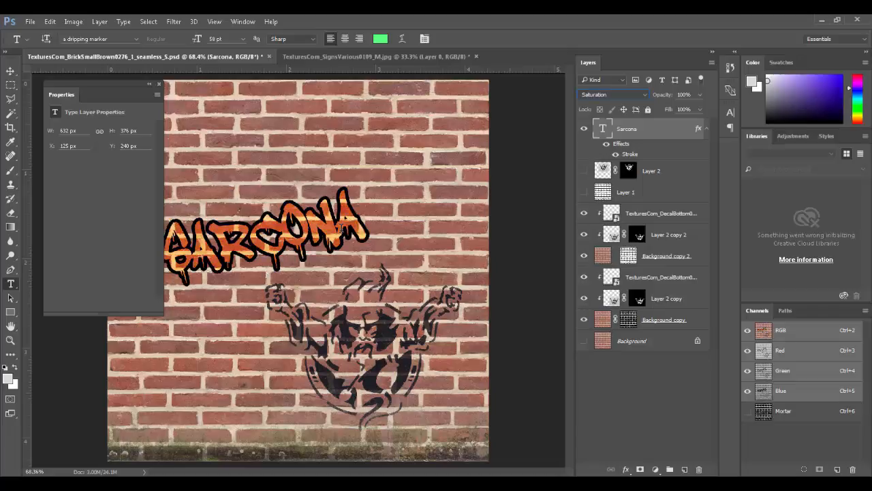
key(Down)
key(Down)
key(Down)
key(Up)
key(Up)
key(Up)
key(Up)
key(Up)
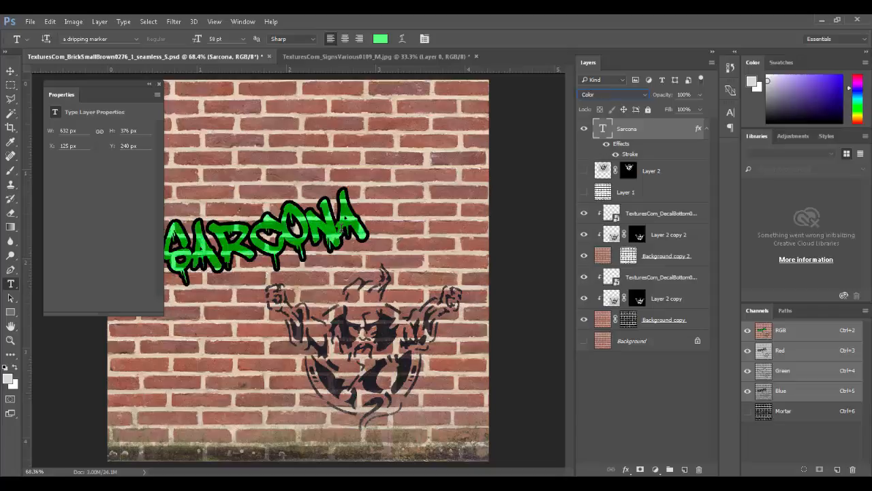
key(Up)
key(Up)
key(Up)
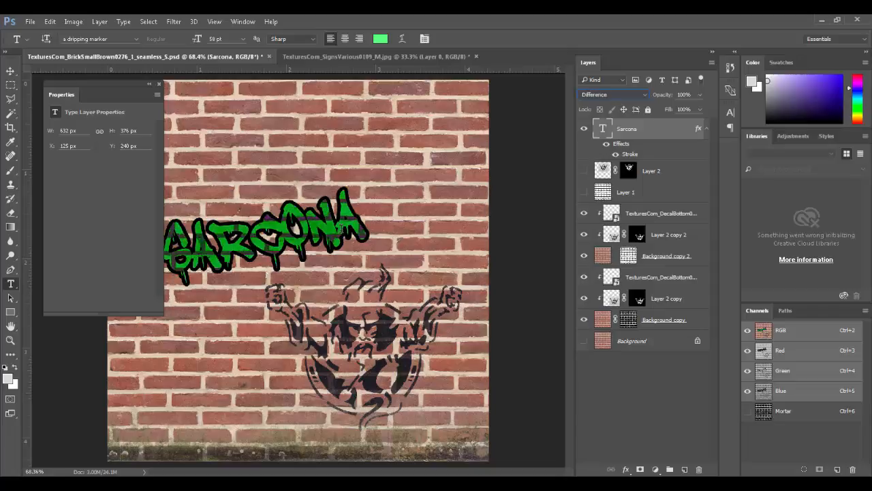
key(Home)
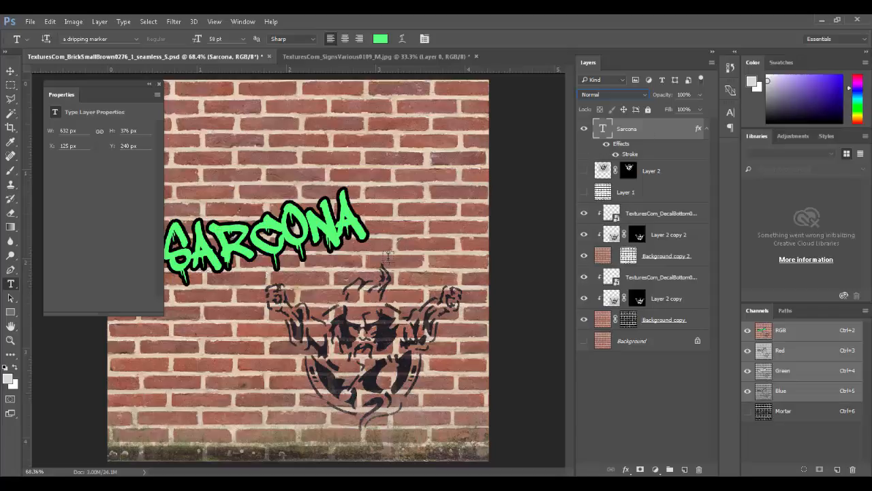
Step: Rotate SARCONA about 11.86° to level it and shift it lower and left on the wall
click(11, 70)
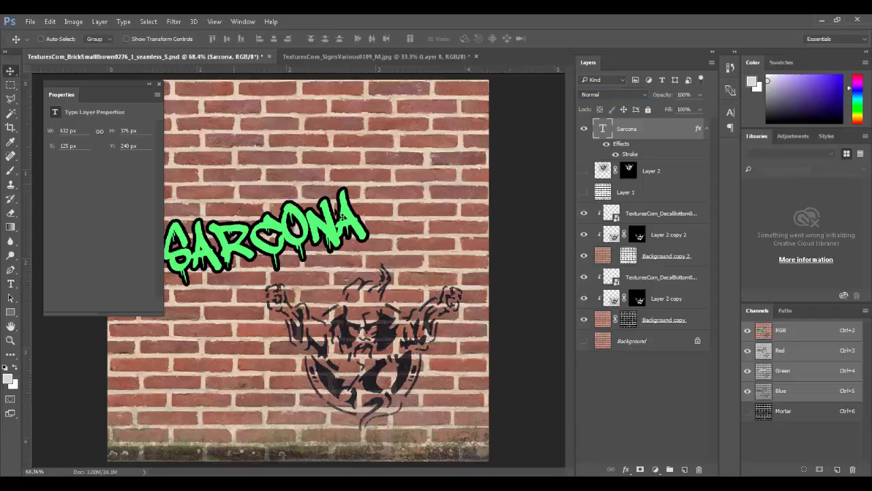
key(ctrl+t)
drag(455, 282, 372, 273)
drag(292, 236, 382, 302)
key(ctrl+minus)
key(ctrl+minus)
key(ctrl+minus)
key(ctrl+minus)
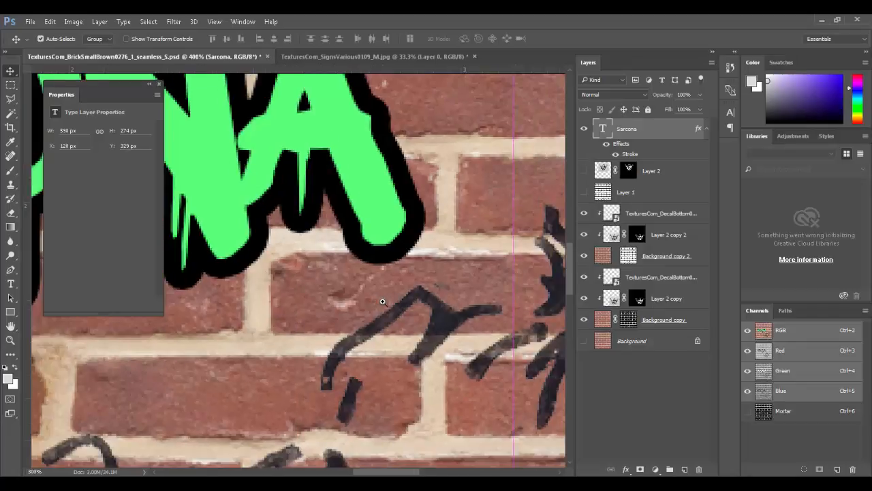
drag(221, 245, 389, 242)
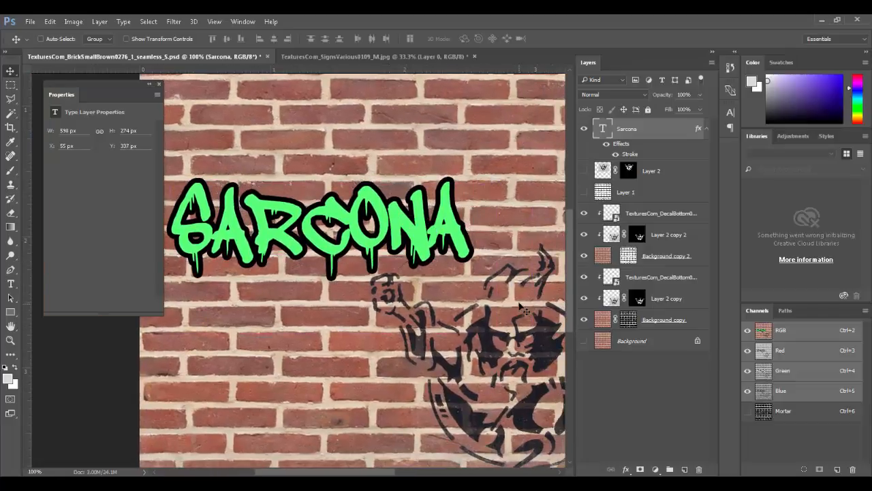
click(49, 21)
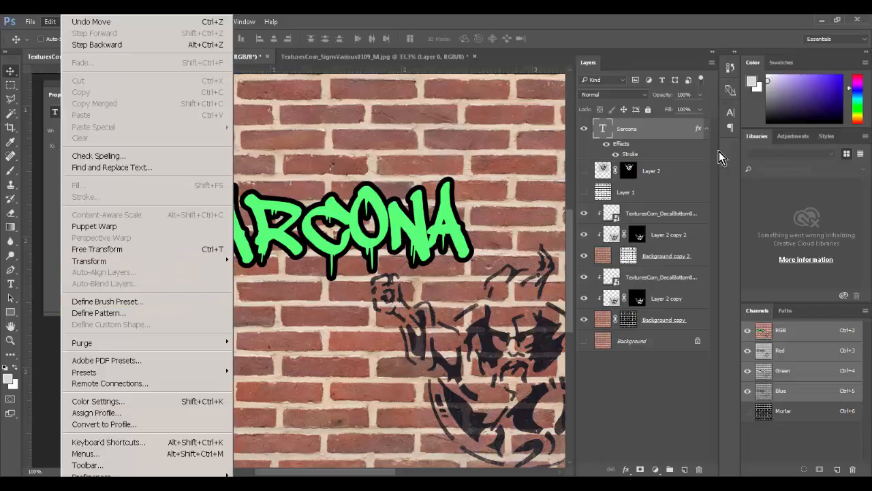
Step: Duplicate the Sarcona layer and rasterize the copy's type into pixels
click(668, 131)
drag(668, 131, 683, 469)
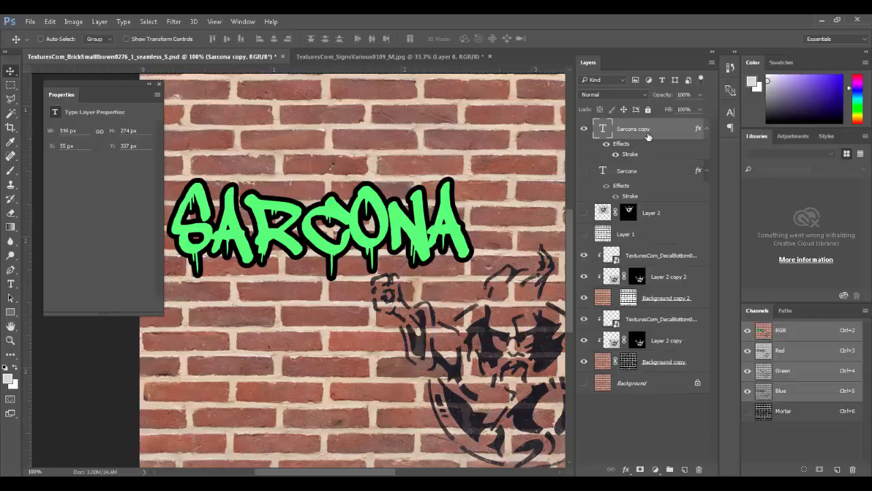
right_click(649, 135)
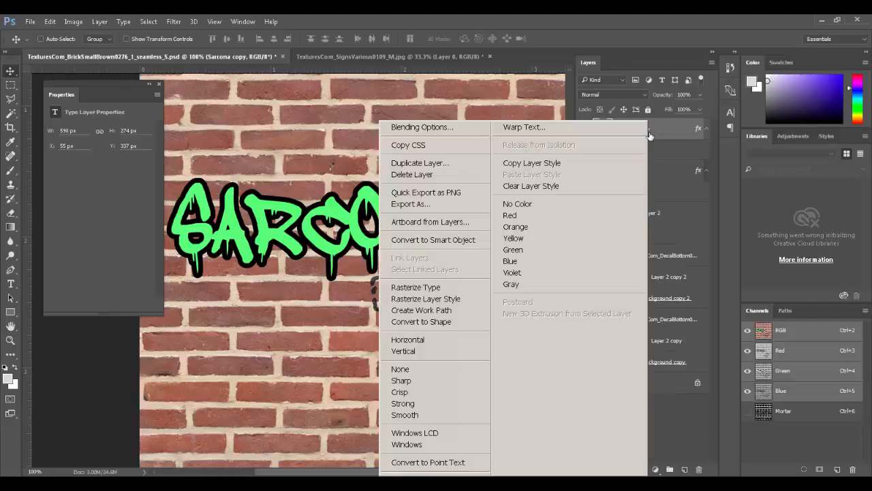
click(448, 287)
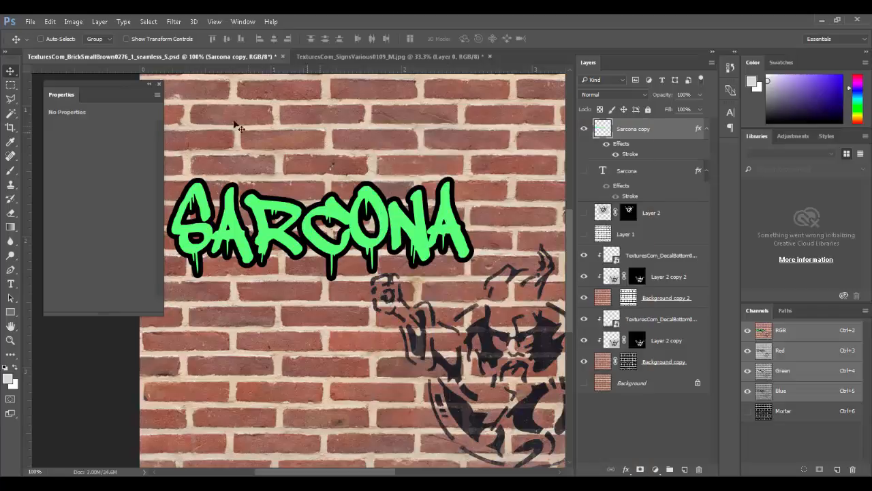
click(54, 21)
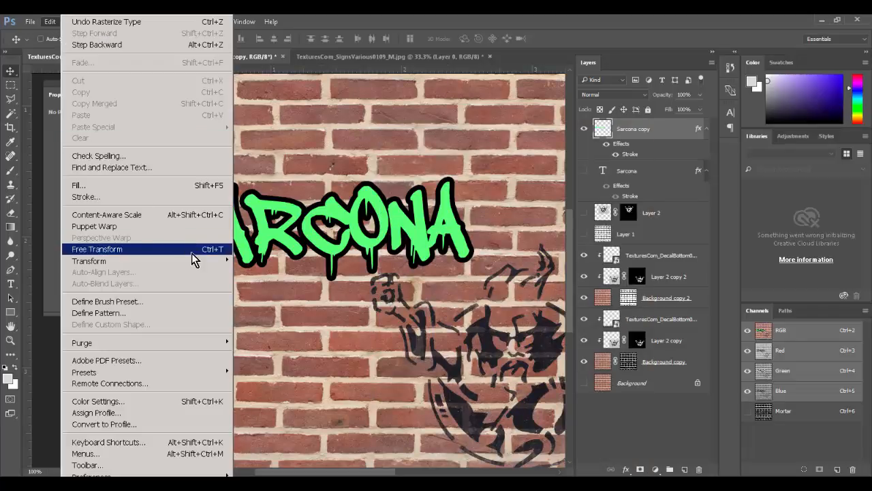
Step: Warp the rasterized Sarcona copy into an upward arch and nudge it higher on the wall
mouse_move(191, 261)
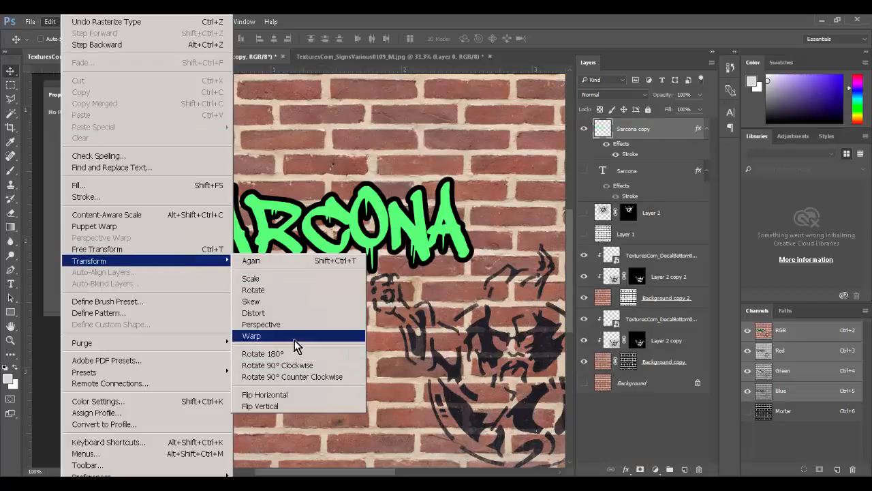
click(295, 337)
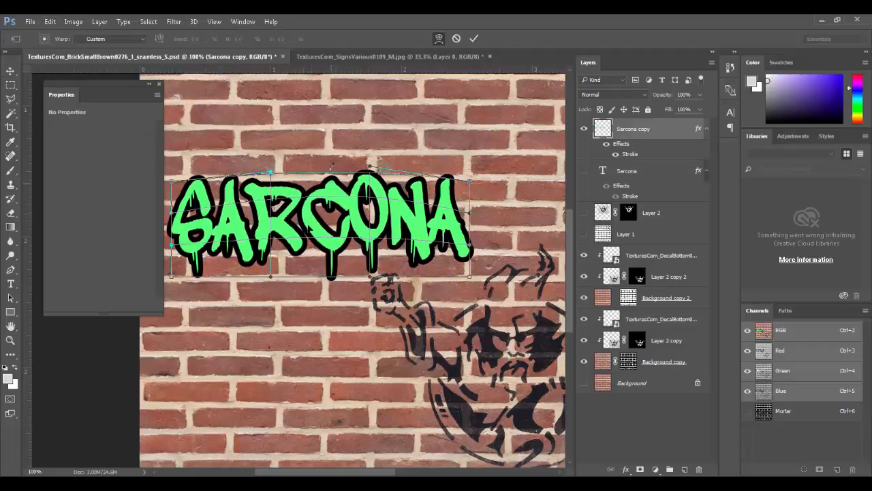
drag(311, 250, 308, 305)
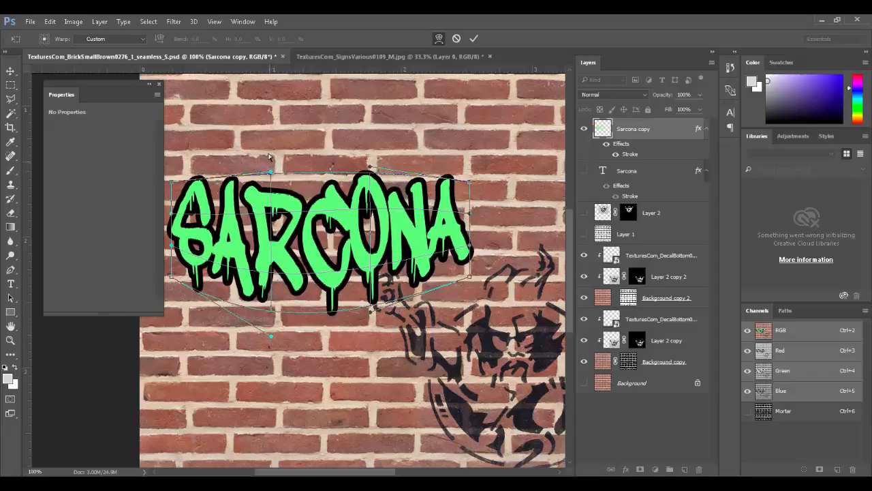
drag(270, 161, 270, 121)
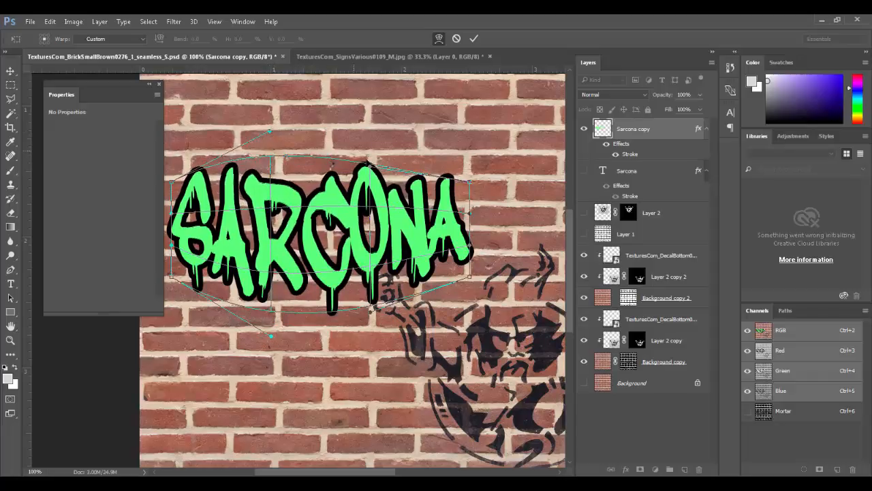
drag(370, 166, 371, 134)
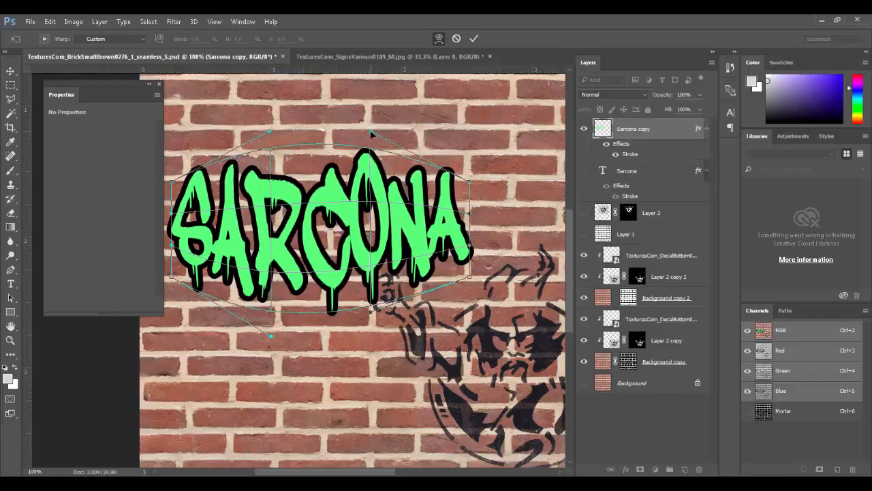
key(Return)
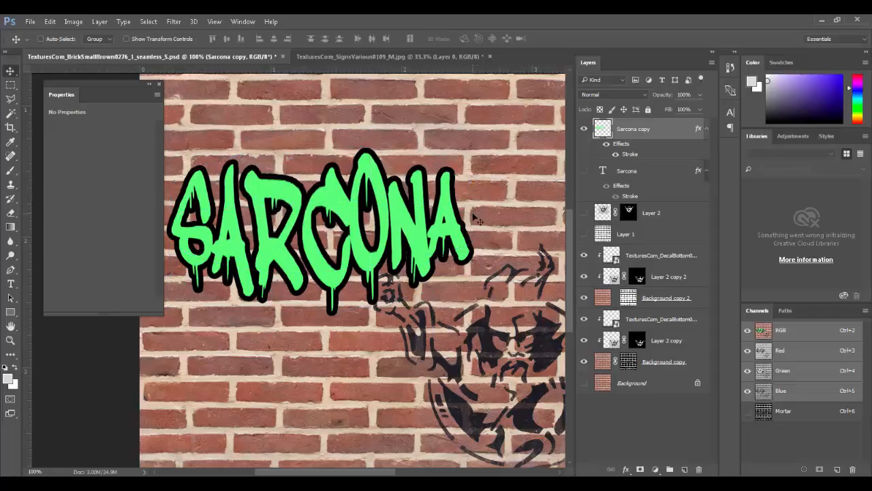
drag(362, 230, 357, 191)
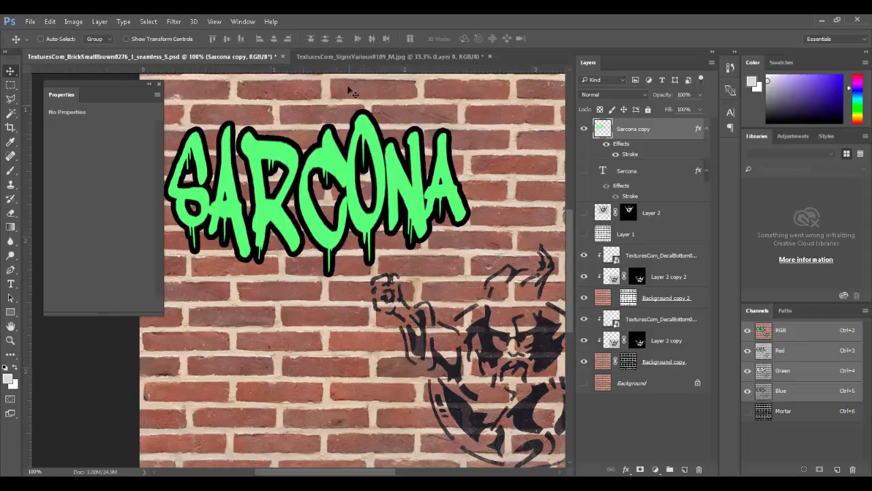
Step: Close the SignsVarious stencil image without saving
click(357, 56)
key(ctrl+w)
click(425, 204)
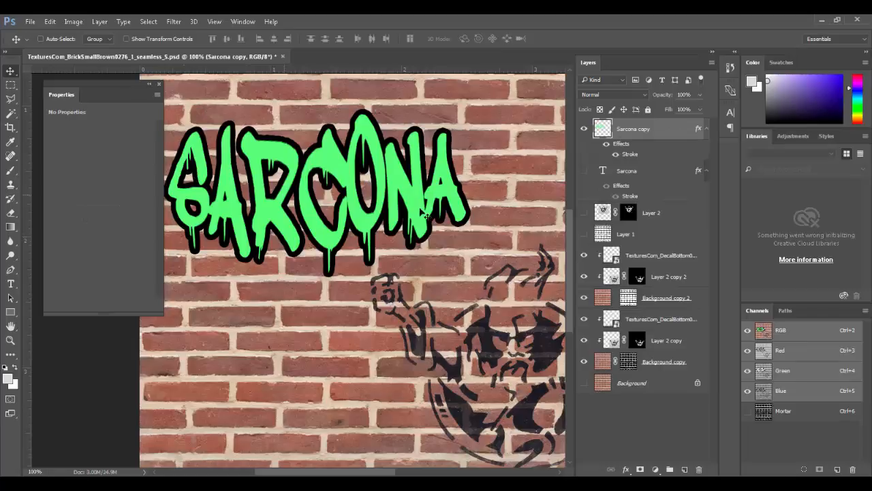
Step: Place TexturesCom_MetalScratches0060 into the brick document and stretch it across the wall's upper band
key(alt+Tab)
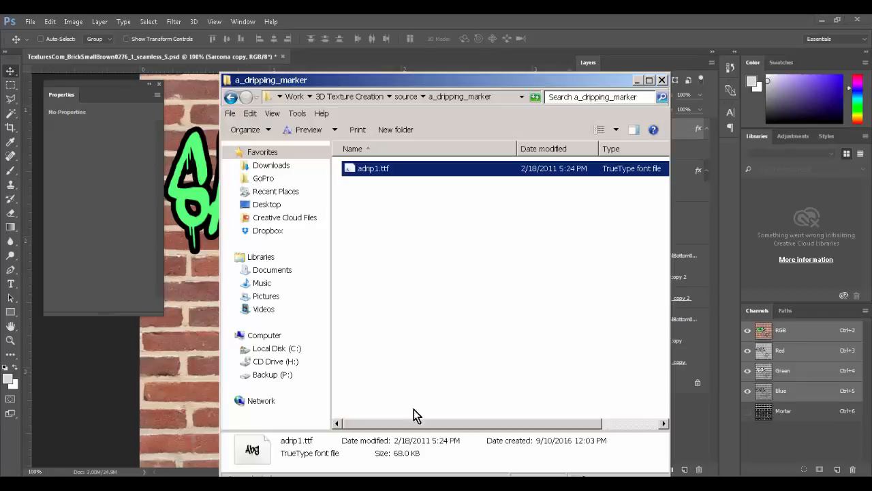
key(BackSpace)
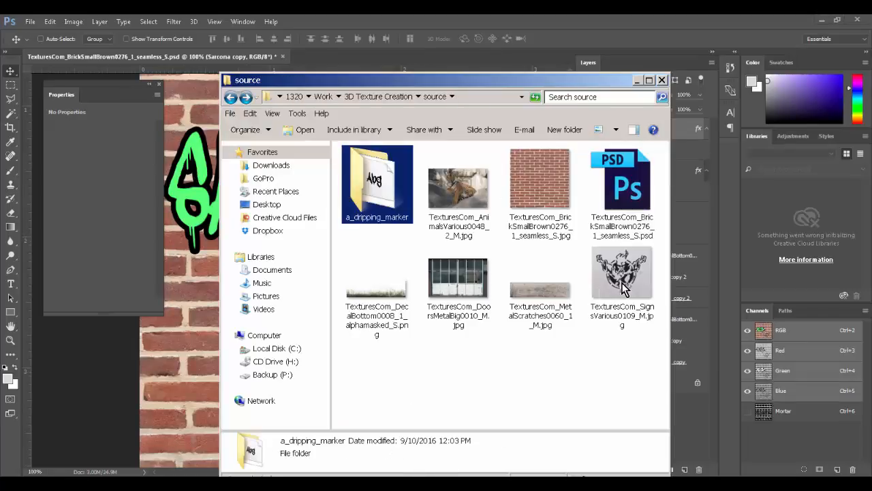
click(541, 317)
drag(541, 317, 309, 202)
drag(384, 280, 374, 171)
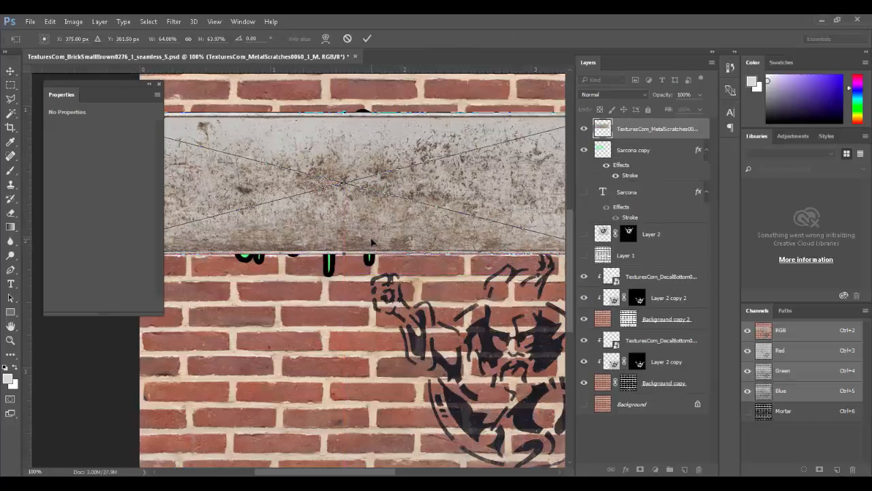
key(ctrl+minus)
key(ctrl+minus)
drag(401, 270, 468, 278)
key(Return)
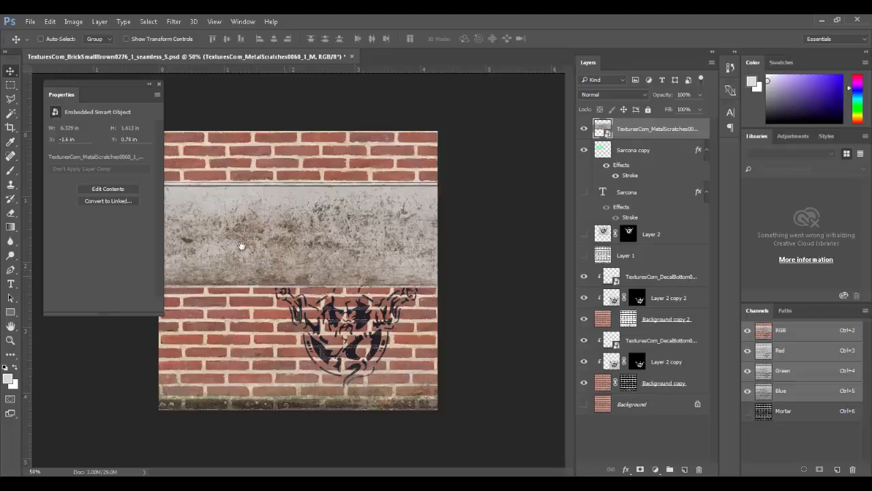
ctrl+drag(208, 212, 340, 316)
drag(390, 273, 403, 312)
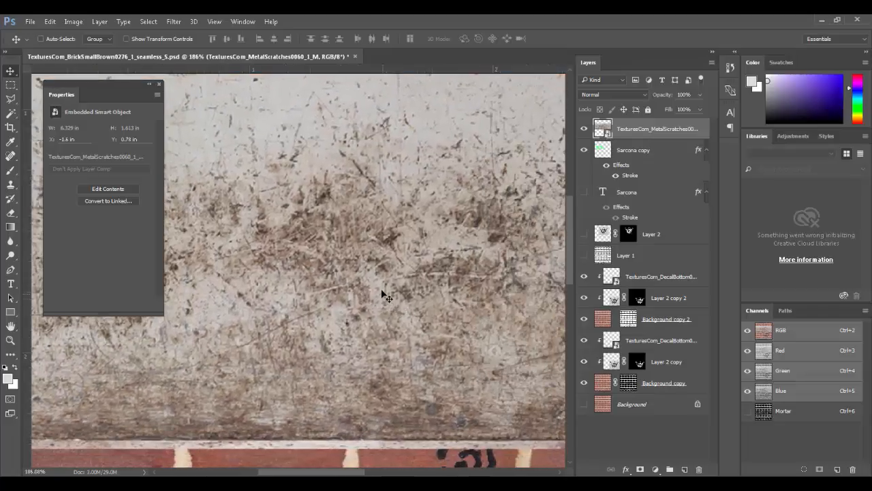
key(z)
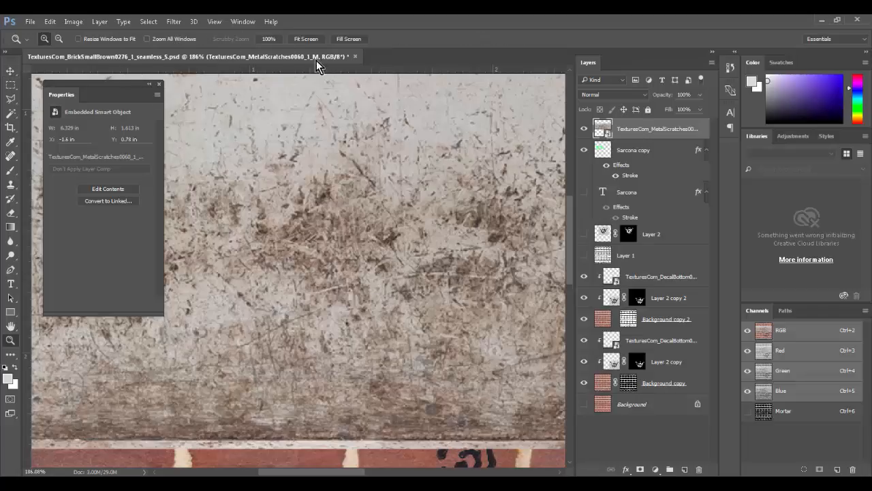
click(10, 71)
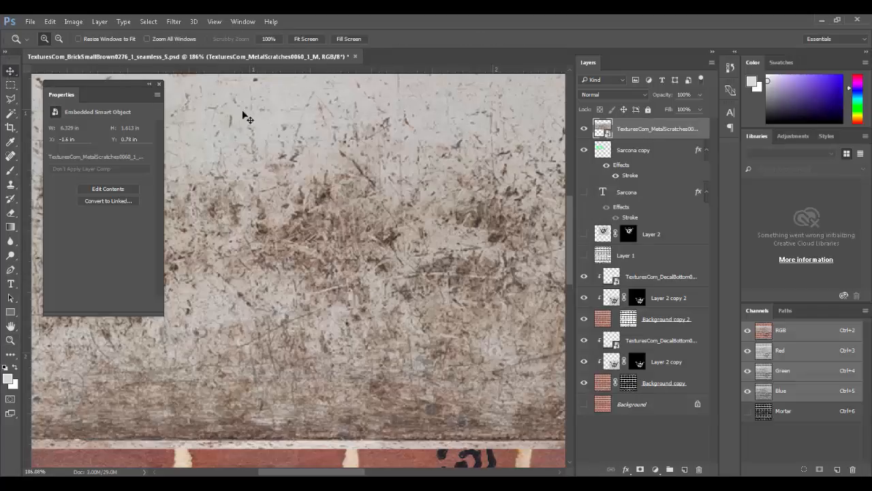
Step: Sample several scratch colours in Color Range at Fuzziness 42 to select the scratch marks
click(148, 21)
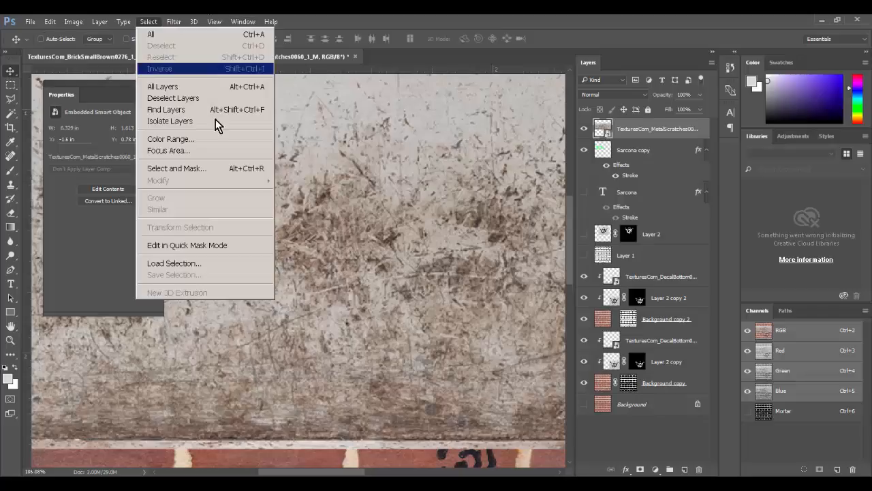
click(215, 137)
click(203, 130)
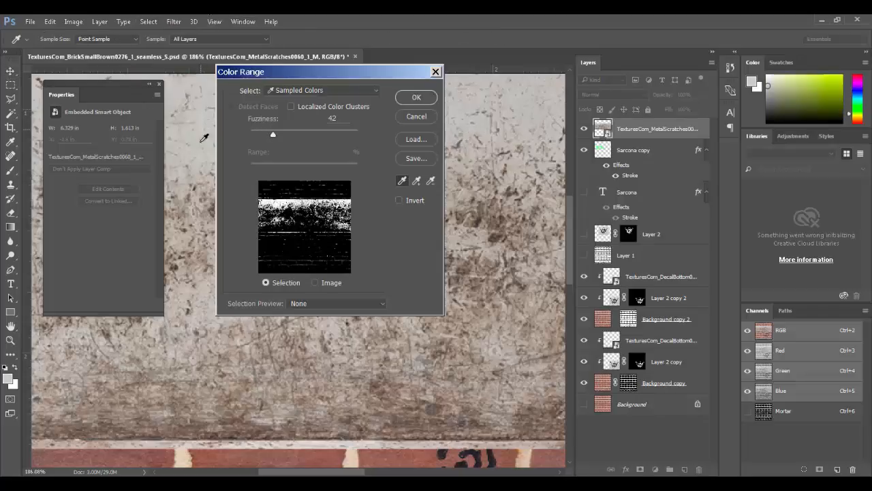
click(175, 263)
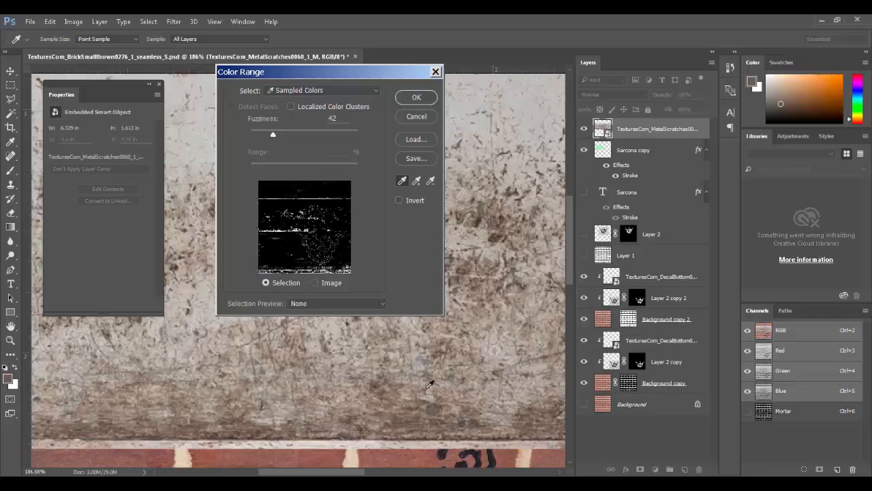
click(407, 416)
click(396, 400)
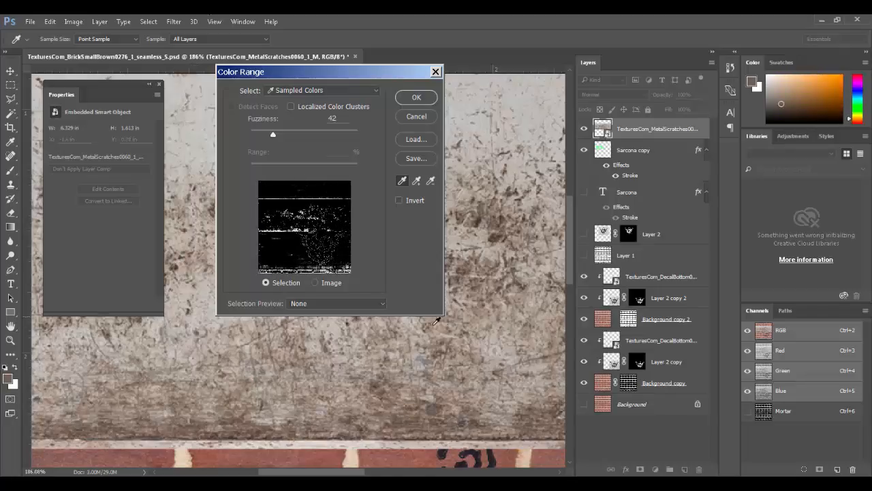
drag(432, 337, 404, 328)
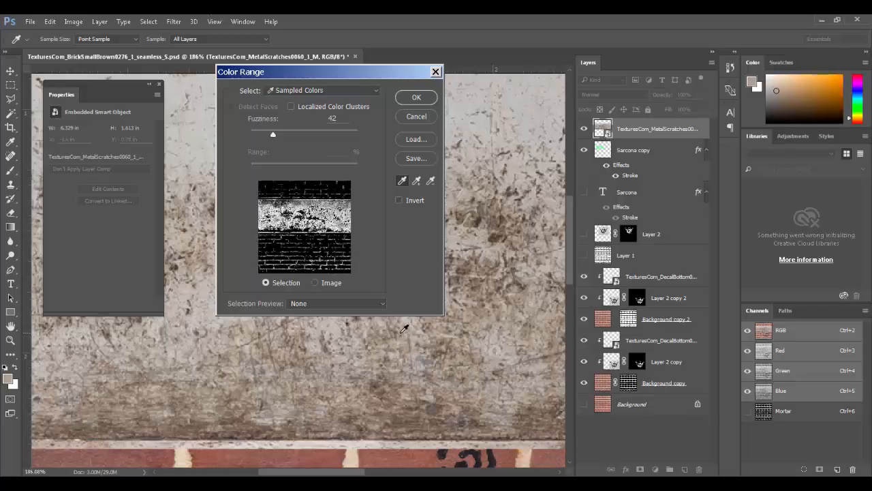
click(415, 97)
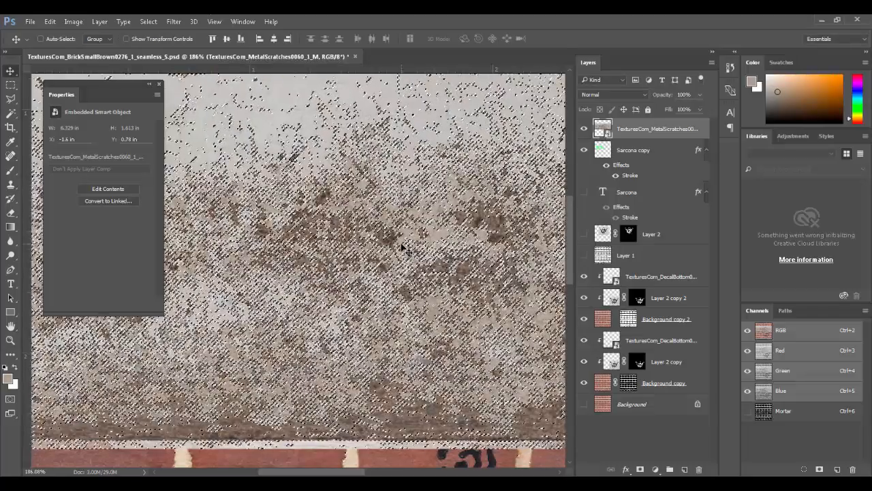
Step: Hide MetalScratches, mask Sarcona copy with the inverted scratch selection, and zoom in to check
key(ctrl+0)
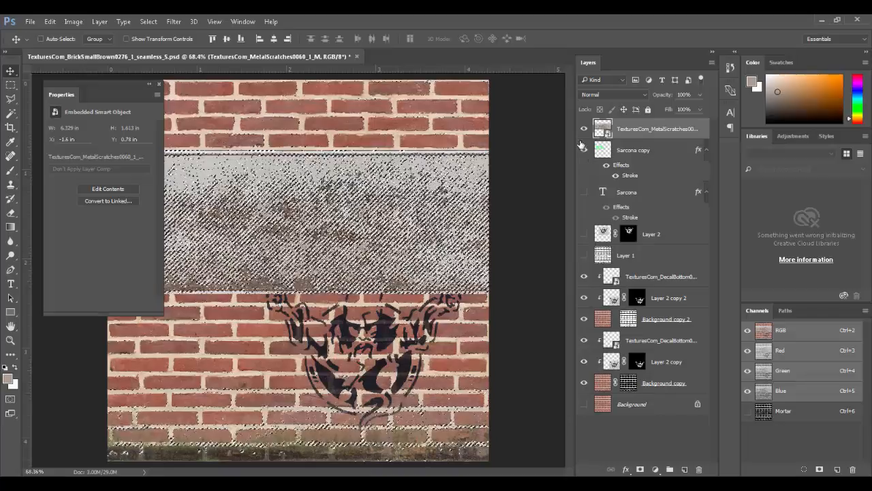
click(584, 129)
click(604, 150)
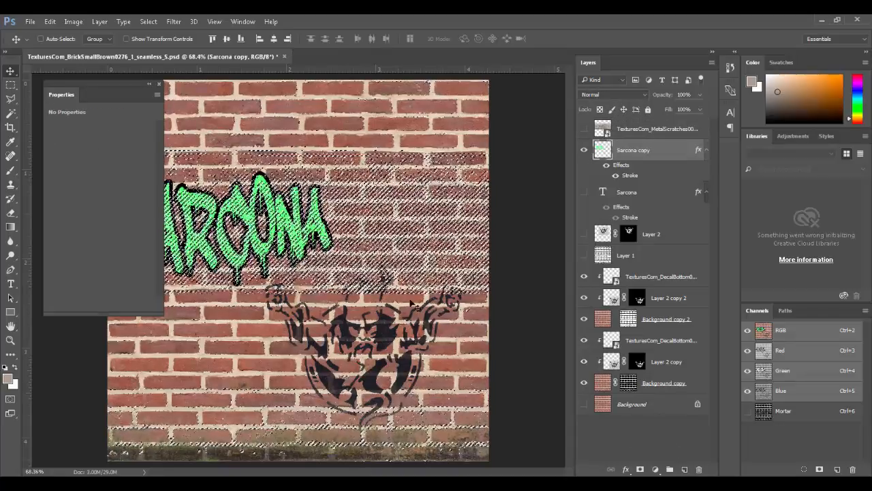
click(147, 21)
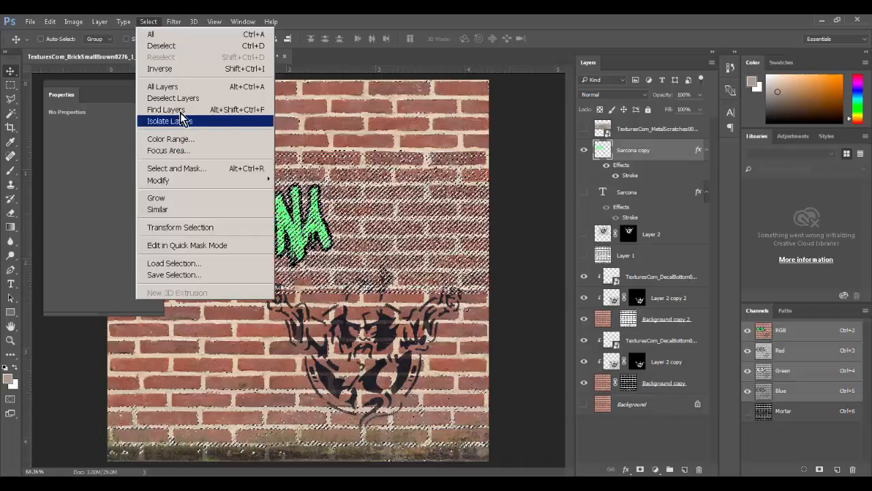
click(182, 71)
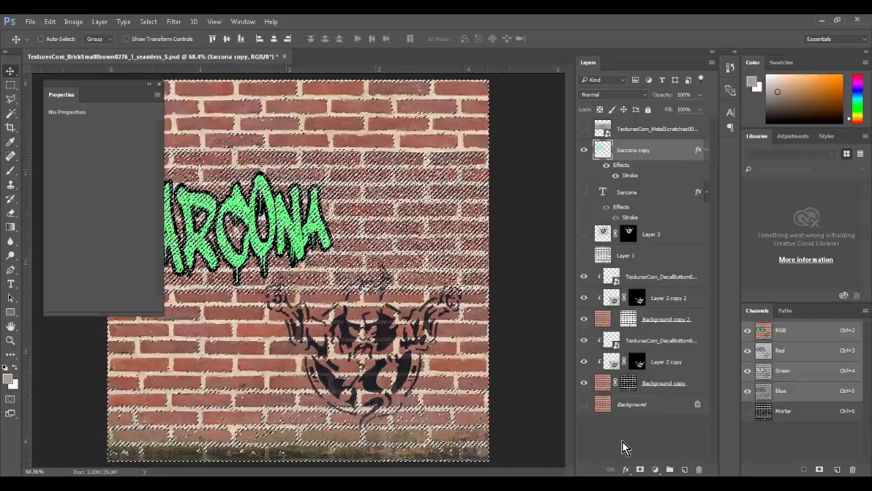
click(640, 470)
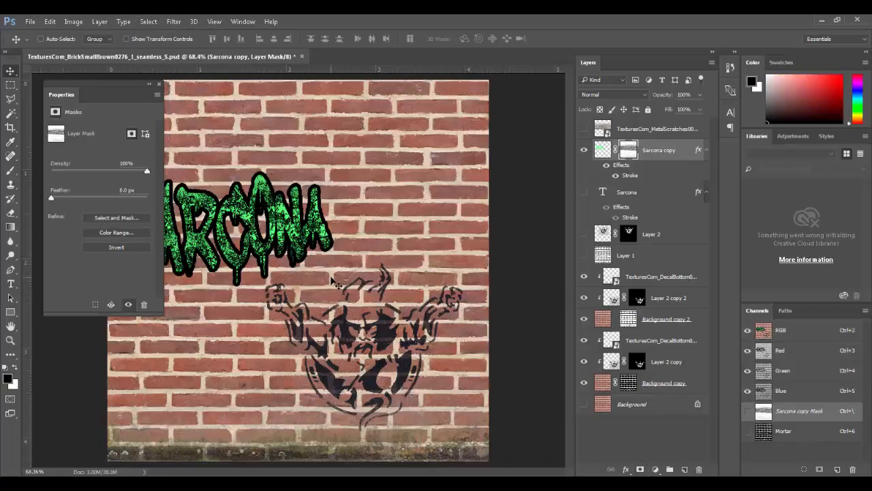
ctrl+drag(235, 246, 306, 296)
drag(304, 251, 534, 440)
drag(307, 207, 388, 280)
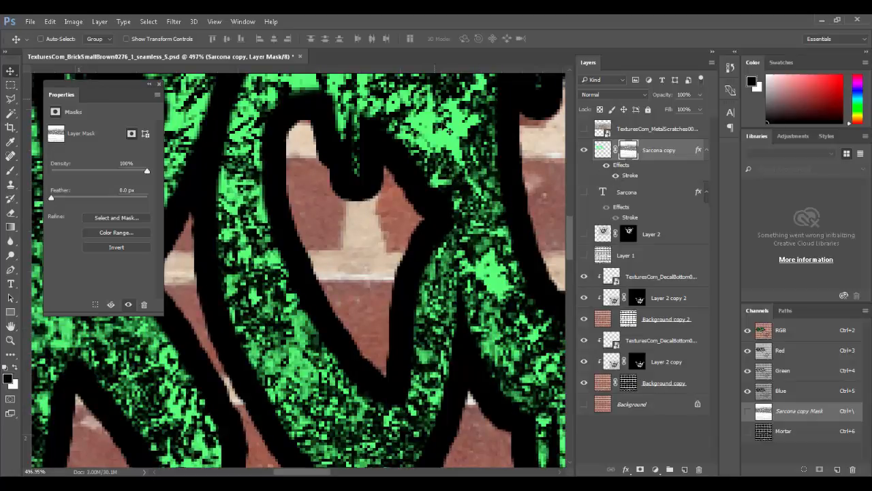
Step: Toggle the graffiti's stroke effect off and on to compare, leaving it visible
click(605, 165)
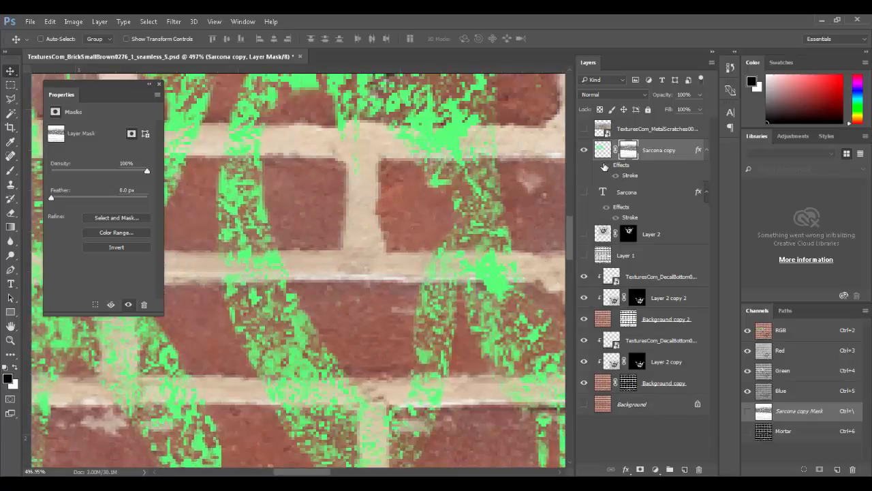
click(604, 165)
click(605, 166)
click(605, 165)
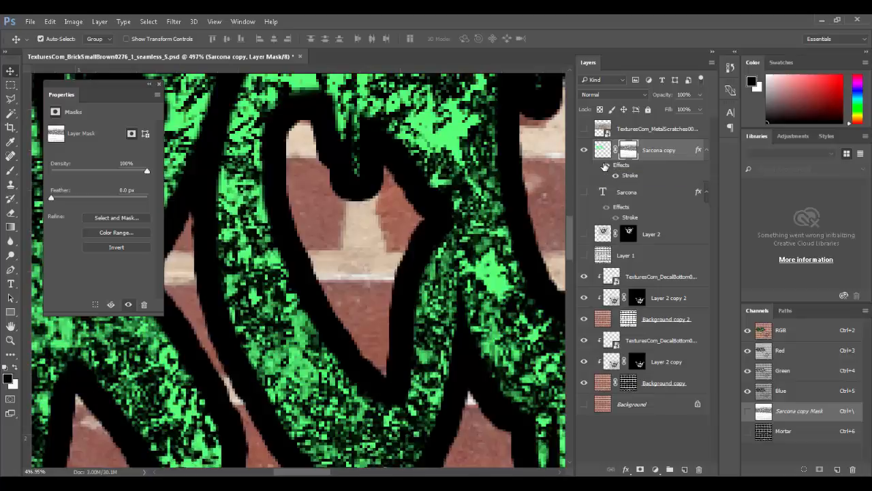
click(604, 166)
click(605, 166)
click(604, 165)
click(604, 166)
Step: Undo the speckled mask, deselect, and rasterize Sarcona copy's stroke layer style
key(ctrl+z)
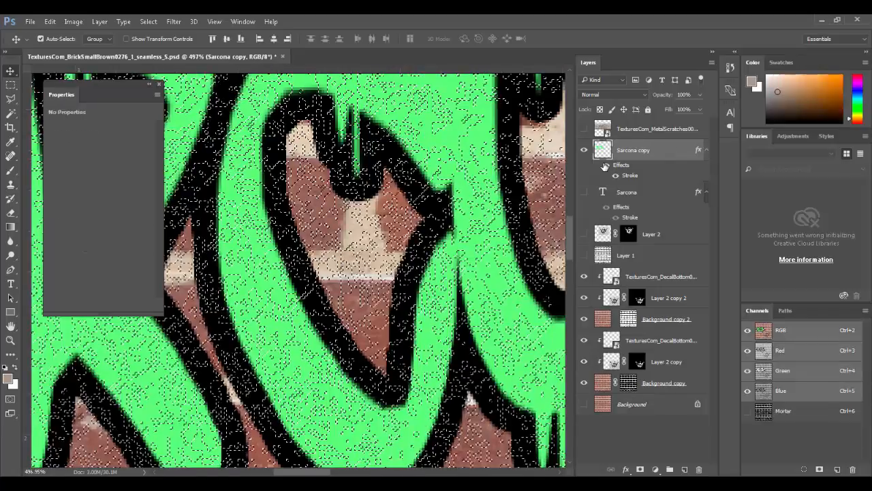
key(ctrl+d)
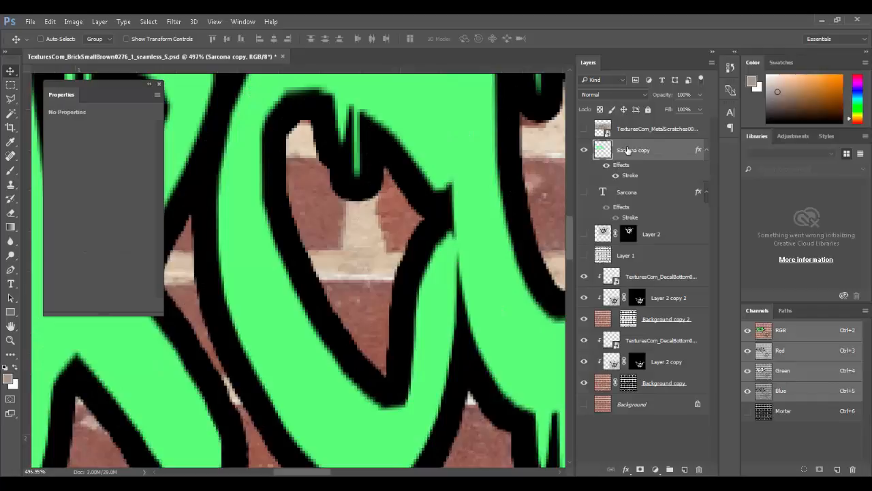
right_click(628, 150)
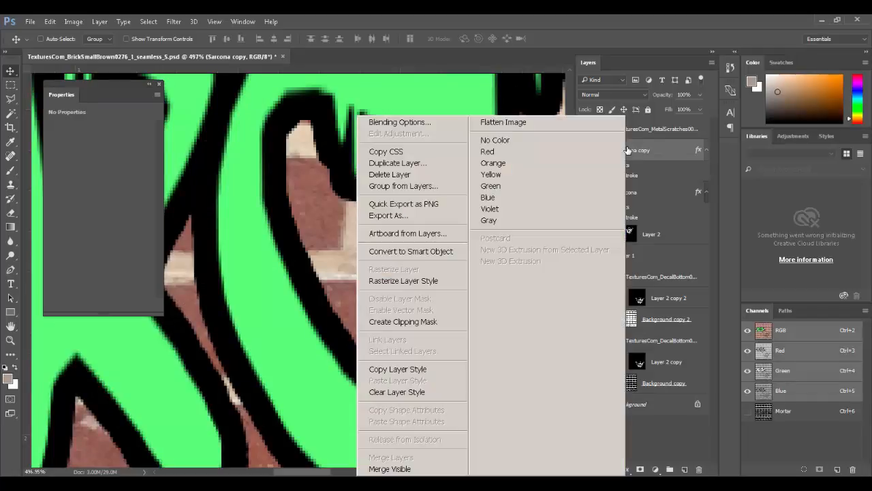
click(436, 281)
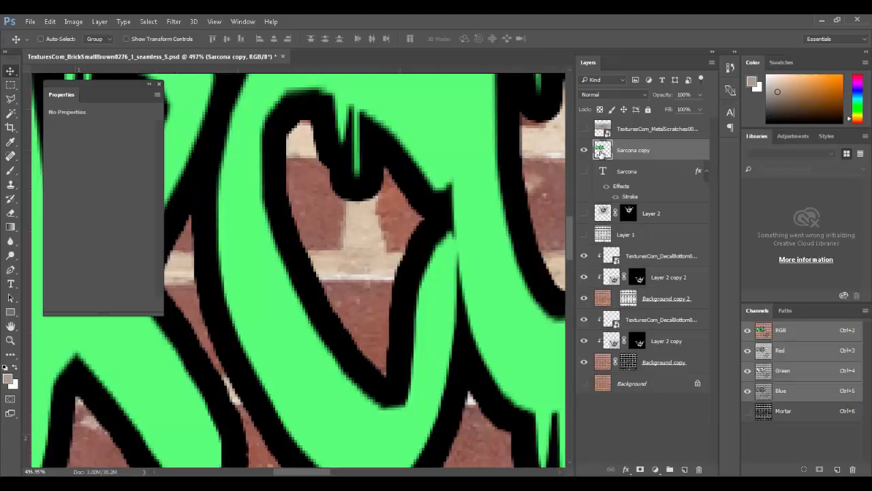
click(603, 128)
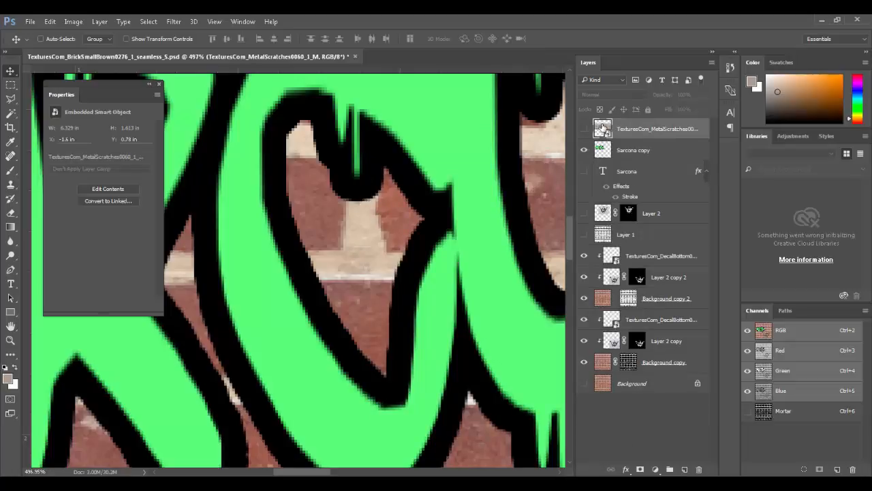
key(ctrl+0)
click(584, 130)
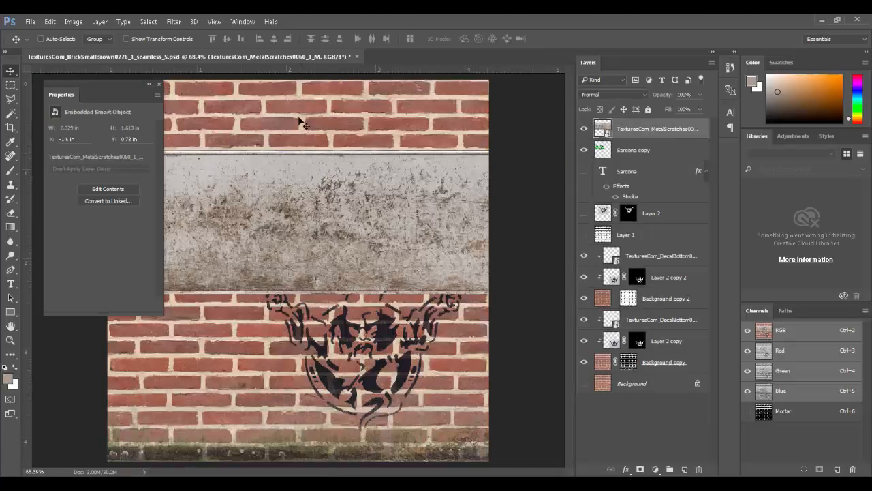
click(150, 21)
click(219, 141)
click(185, 197)
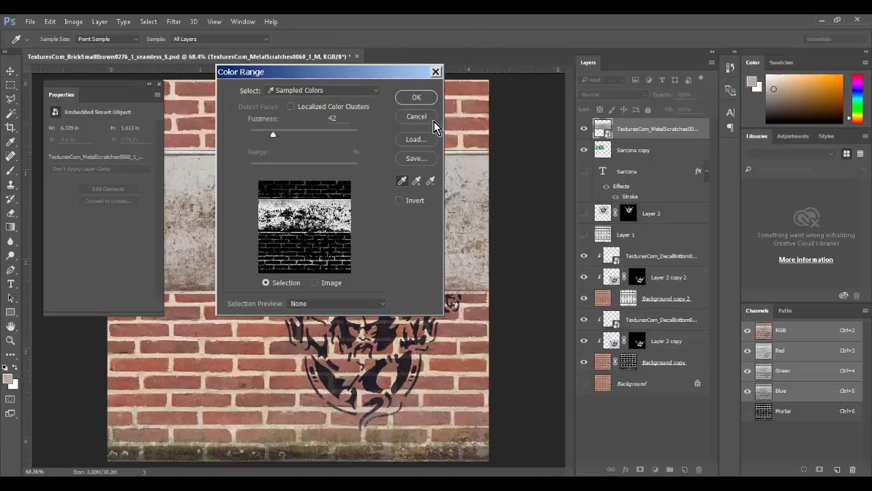
click(415, 99)
click(584, 128)
click(584, 149)
key(v)
click(624, 151)
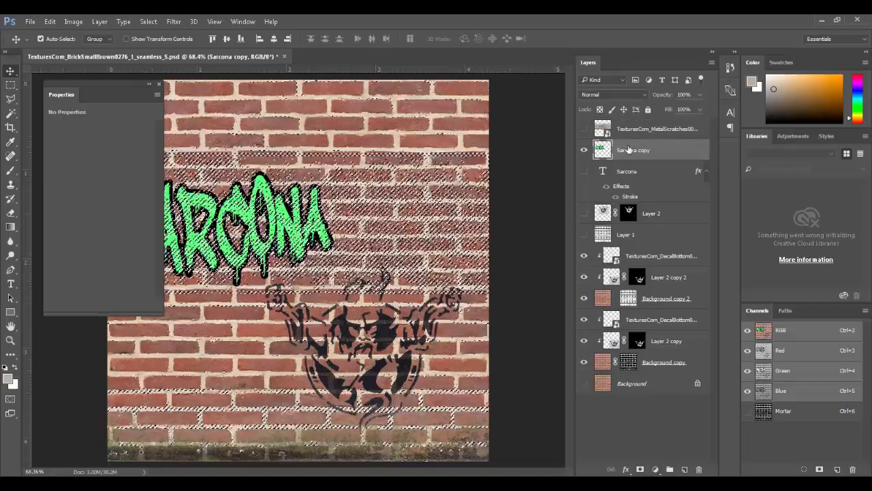
key(ctrl+d)
click(618, 128)
click(150, 21)
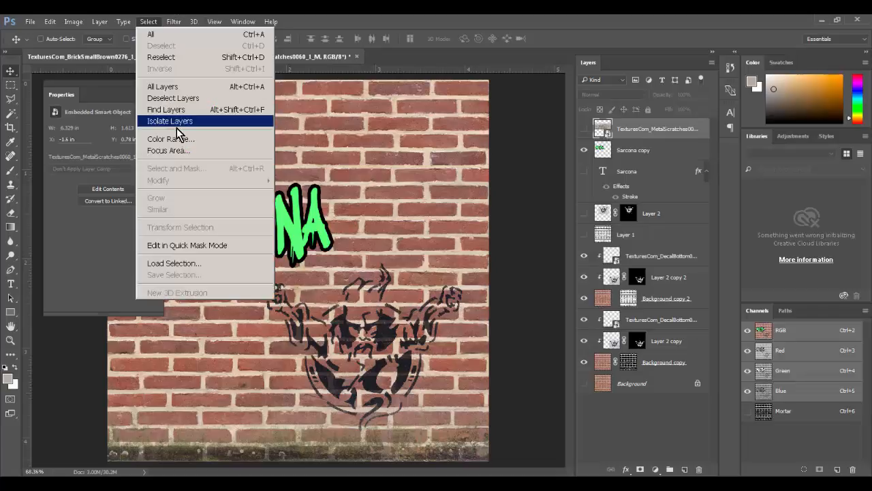
click(178, 139)
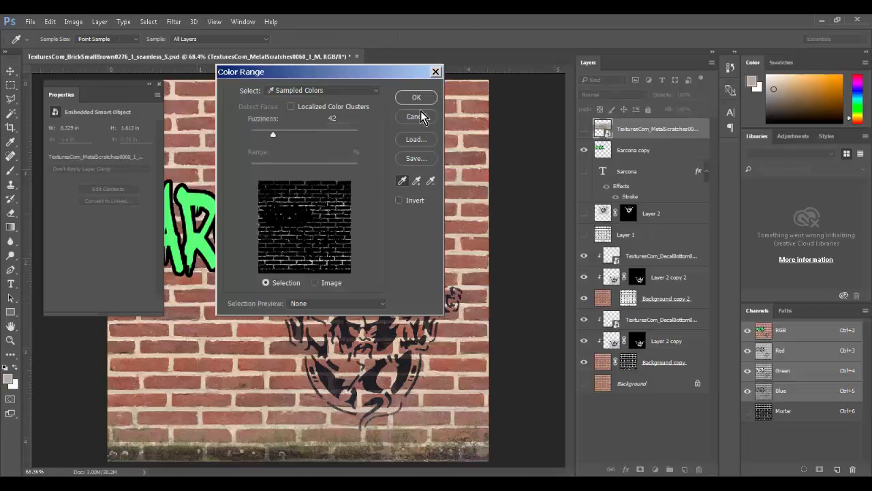
click(415, 117)
click(583, 129)
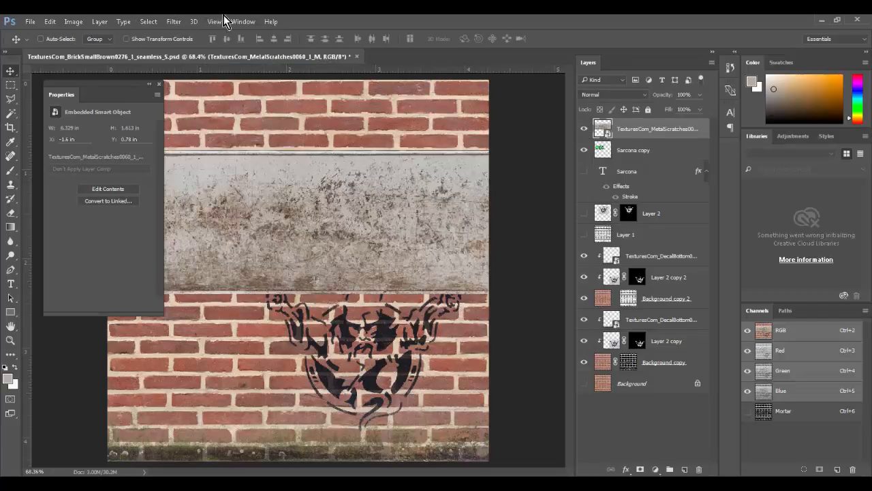
click(149, 21)
click(202, 139)
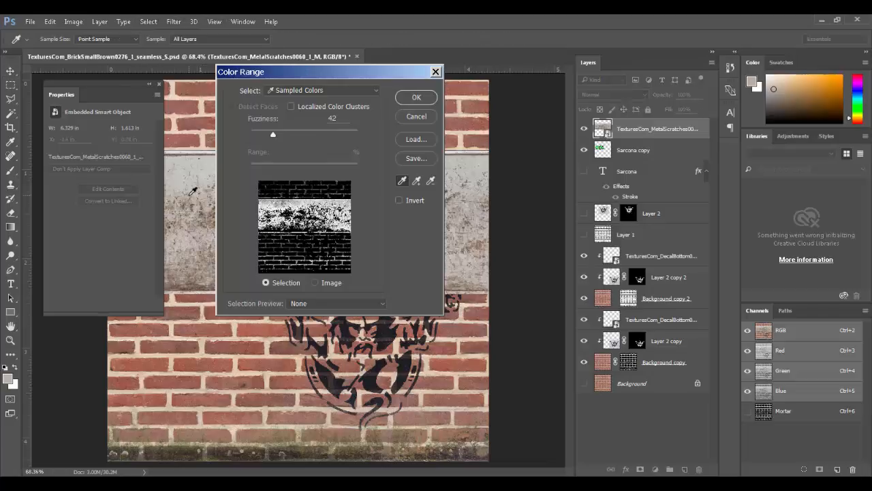
drag(265, 132, 255, 133)
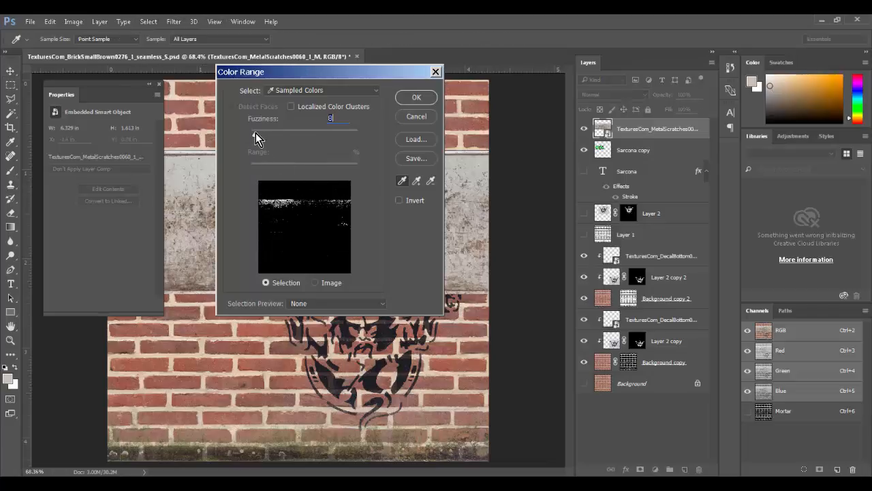
click(208, 207)
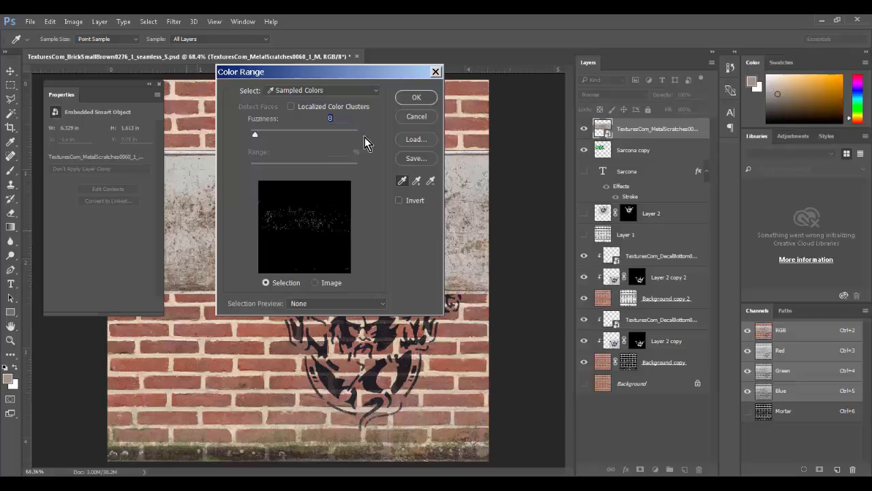
click(414, 99)
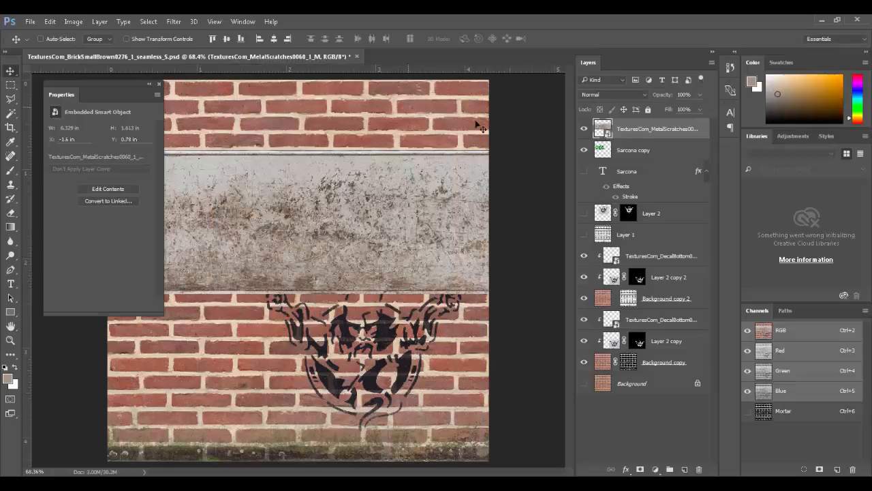
click(149, 22)
click(180, 72)
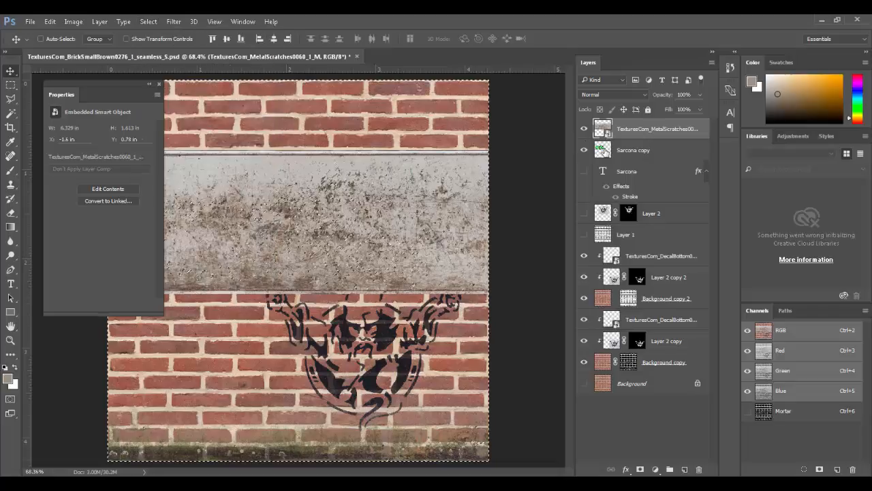
click(605, 151)
click(584, 128)
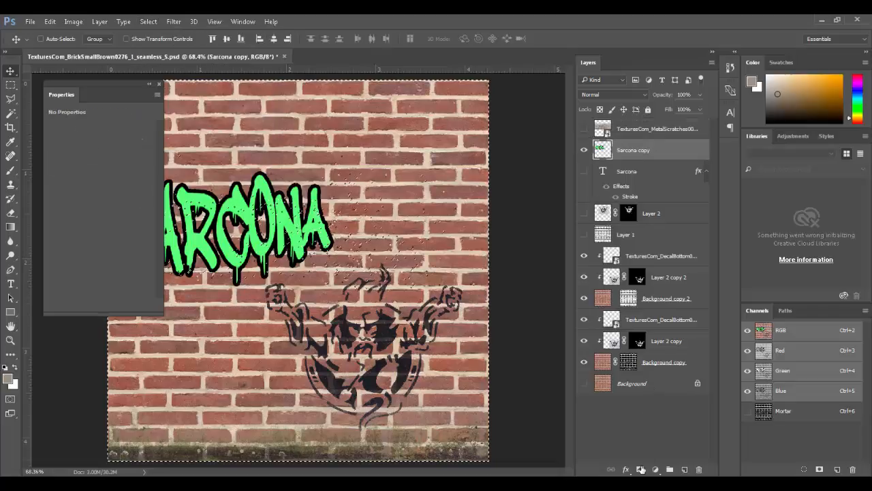
click(640, 468)
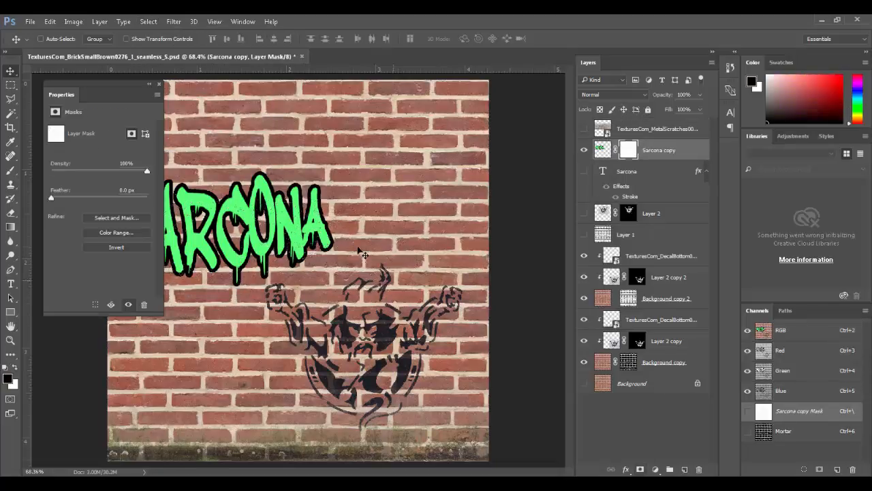
ctrl+drag(264, 212, 343, 263)
drag(273, 218, 522, 258)
drag(409, 256, 549, 304)
drag(386, 338, 419, 453)
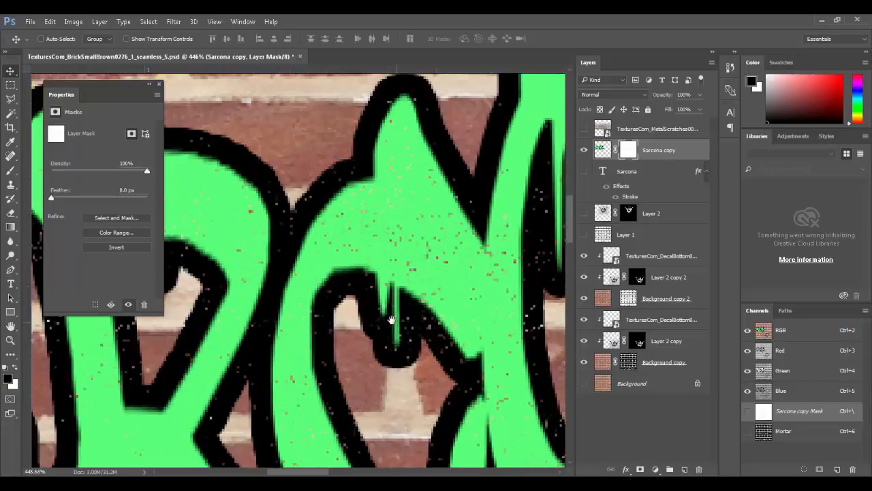
drag(393, 322, 511, 267)
drag(374, 291, 400, 270)
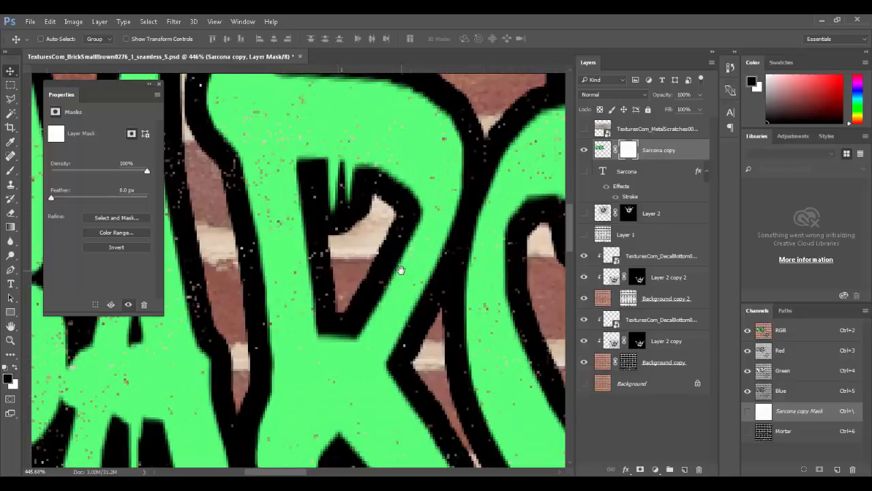
key(Delete)
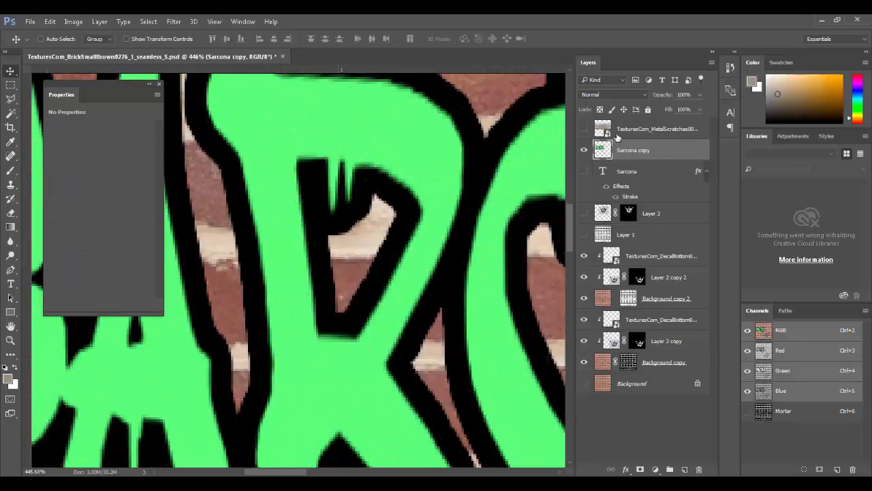
Step: Select the MetalScratches marks with Color Range at Fuzziness 24, sampling several texture colours
click(593, 129)
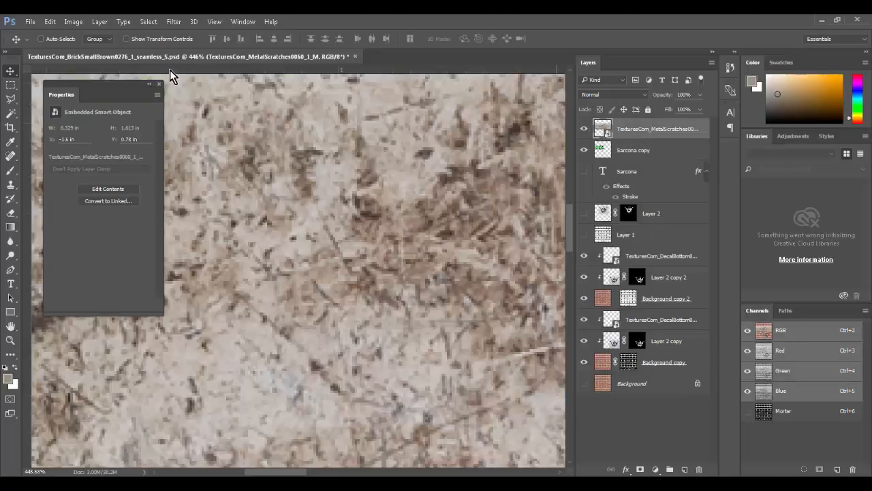
click(148, 21)
click(187, 139)
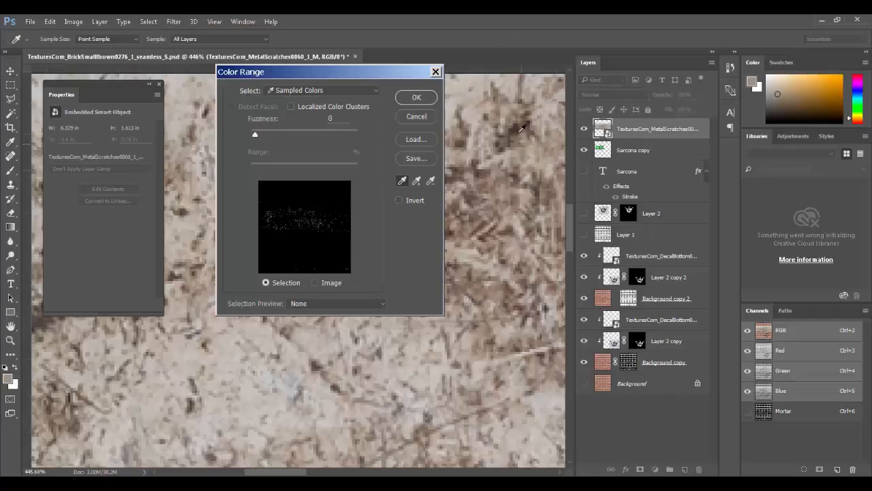
click(520, 127)
drag(255, 135, 264, 134)
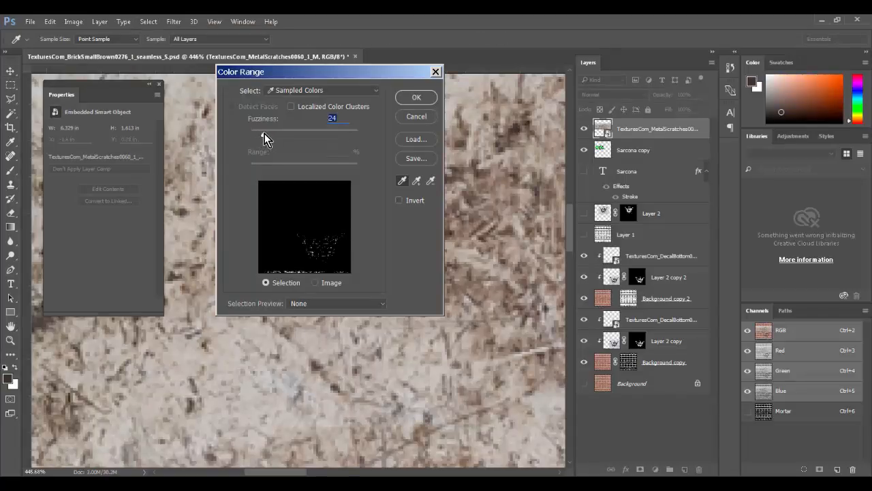
click(468, 151)
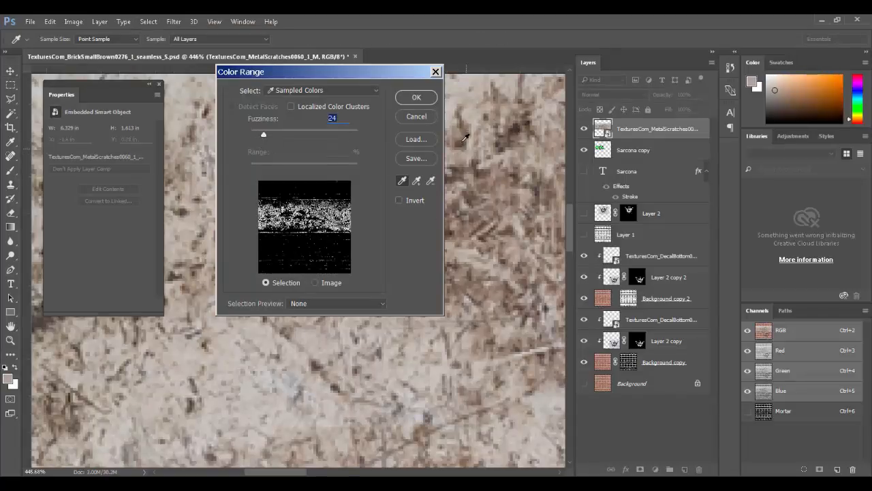
click(463, 137)
click(405, 98)
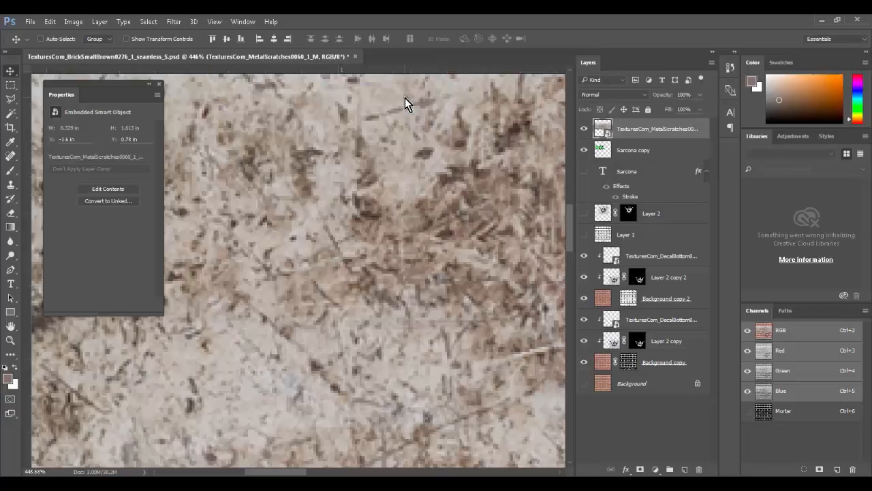
Step: Invert the selection, hide MetalScratches, trial-mask Sarcona copy, then undo the mask
click(159, 19)
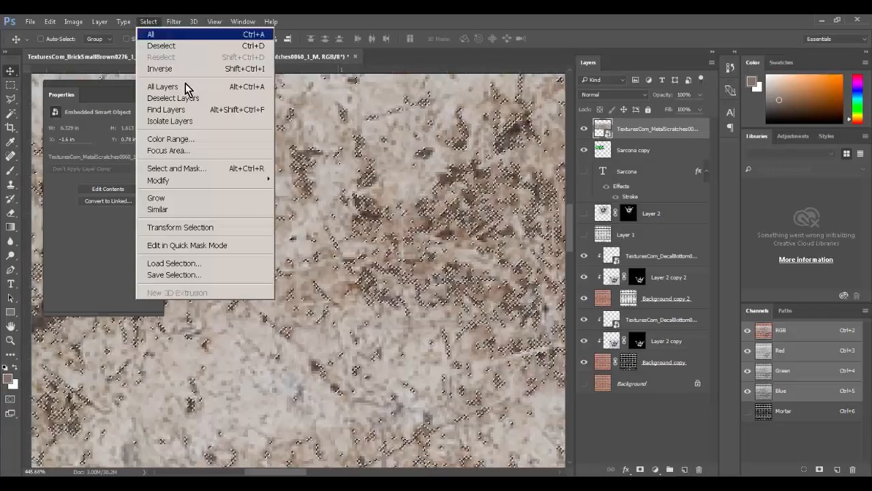
click(198, 71)
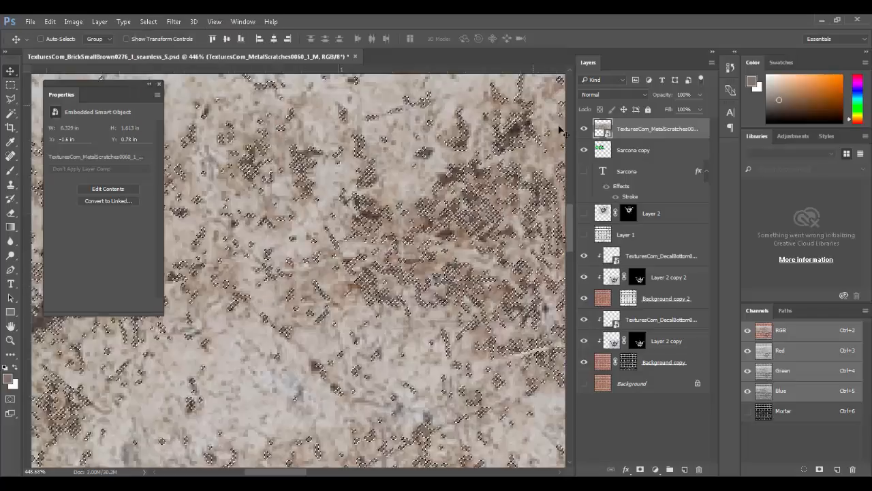
click(584, 128)
click(612, 151)
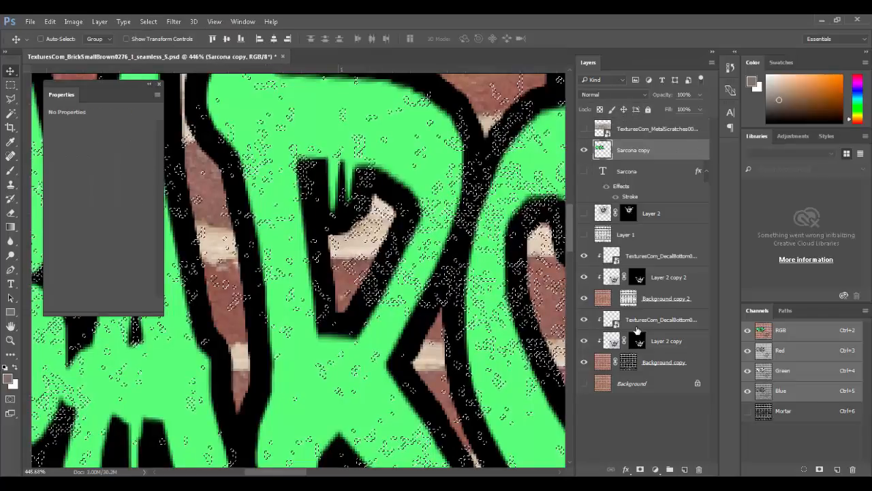
click(640, 469)
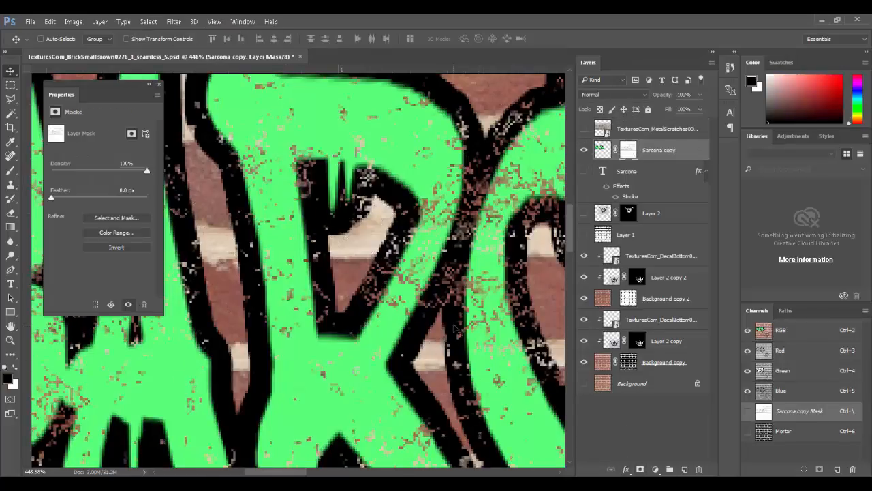
key(ctrl+minus)
key(ctrl+minus)
key(ctrl+minus)
key(ctrl+minus)
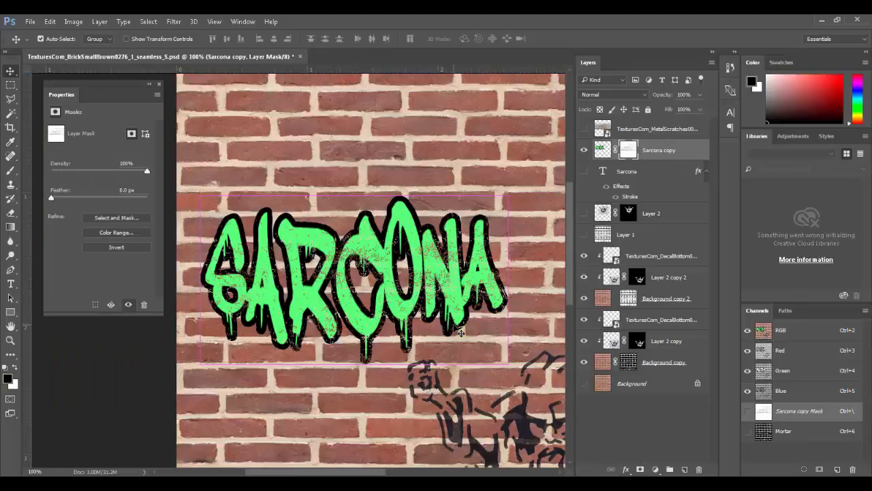
key(ctrl+plus)
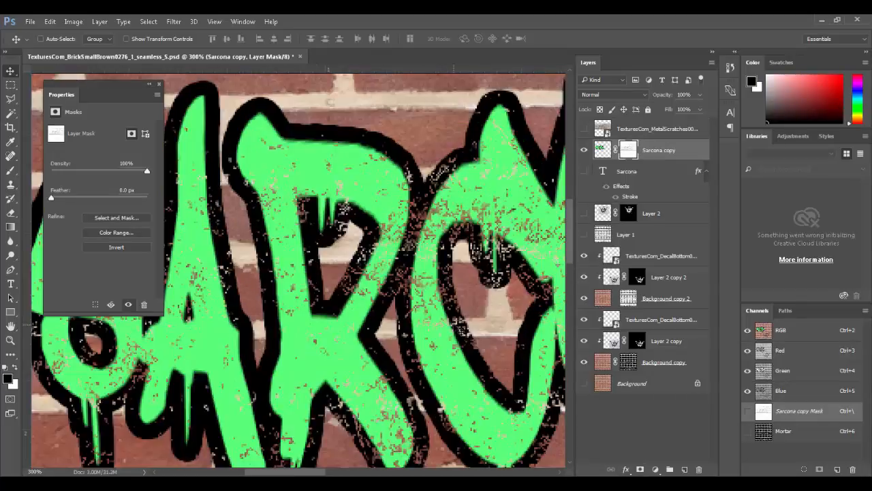
key(ctrl+z)
Step: Deselect, show and activate the MetalScratches layer, and pick the Magic Wand
key(ctrl+d)
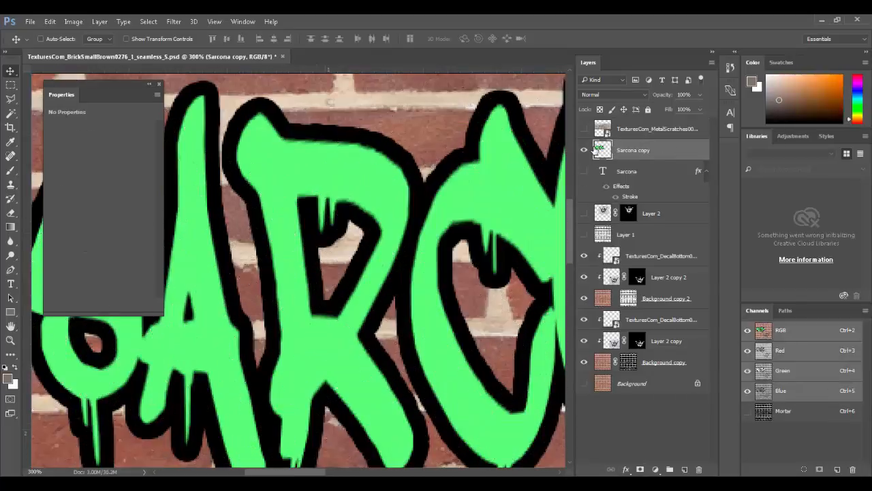
click(584, 128)
click(603, 128)
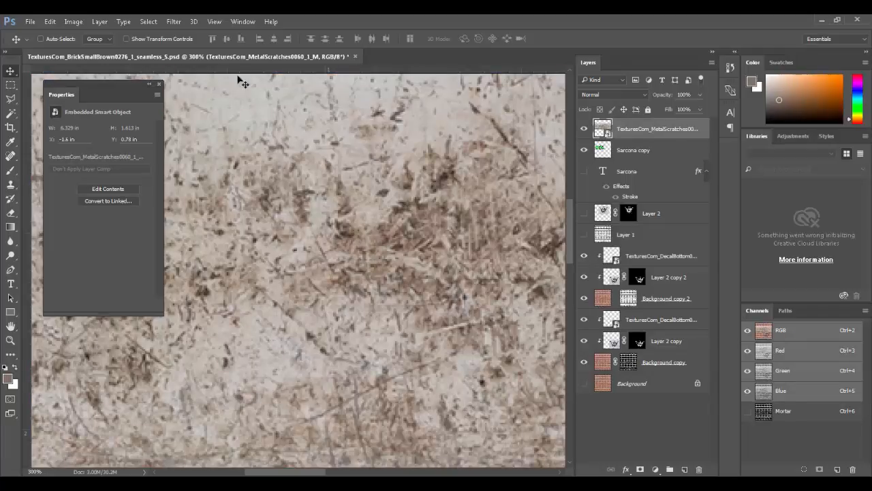
click(11, 113)
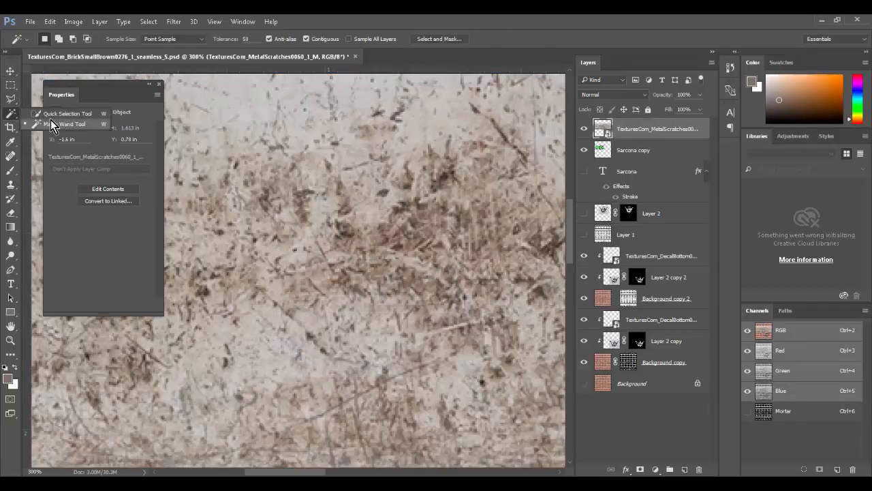
click(53, 124)
Step: Try selecting the dark scratches with the Magic Wand at three different spots
click(285, 145)
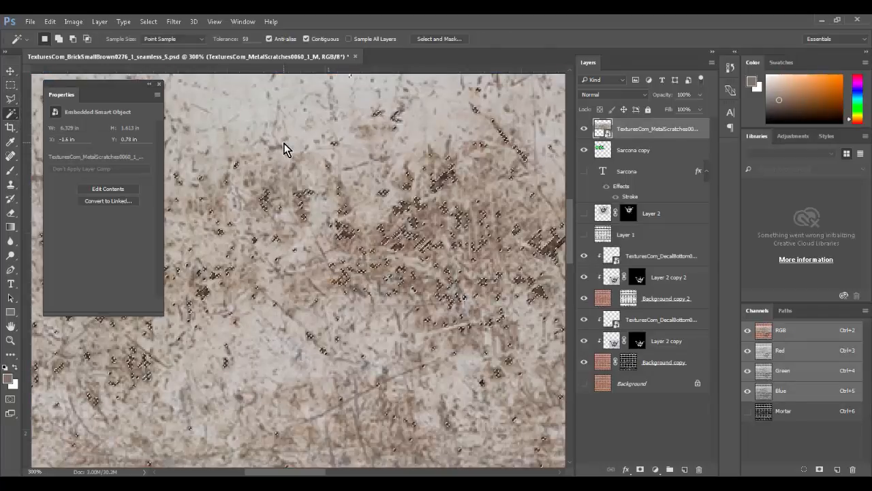
key(ctrl+d)
click(355, 165)
key(ctrl+d)
click(413, 210)
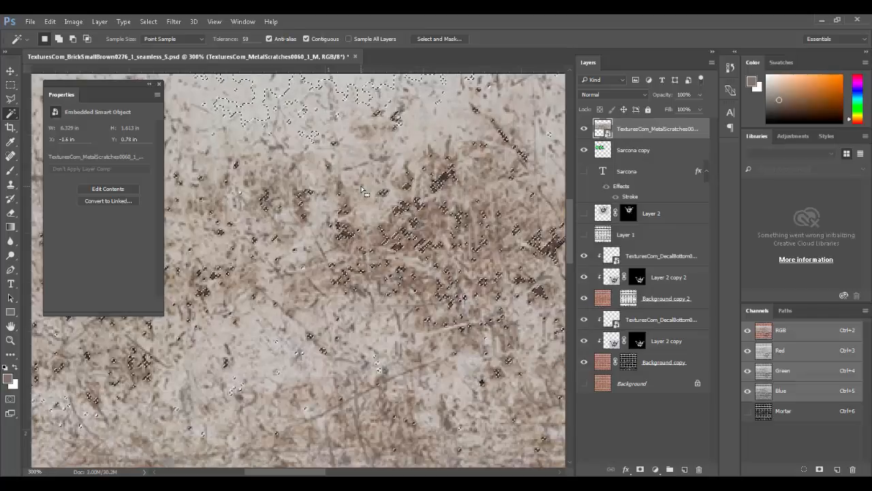
key(ctrl+d)
click(174, 21)
Step: Select the scratches with Color Range at Fuzziness 84, sampling a scratch colour
mouse_move(149, 21)
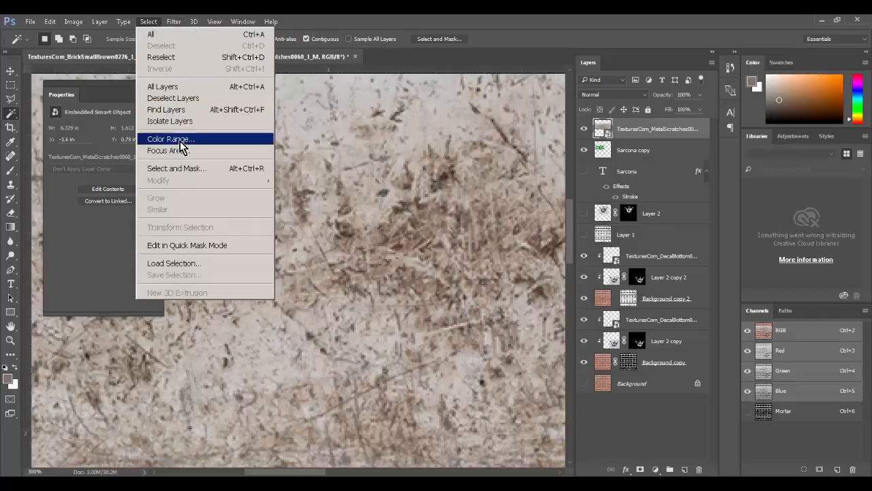
click(180, 139)
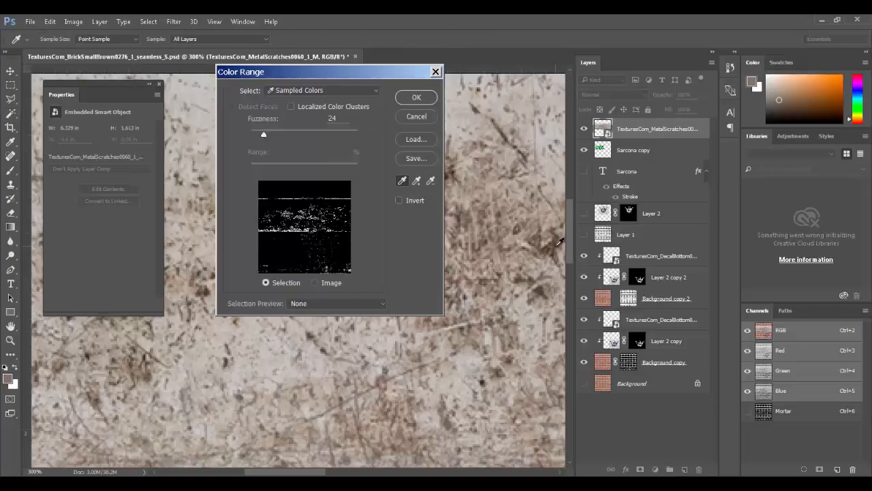
drag(287, 132, 295, 133)
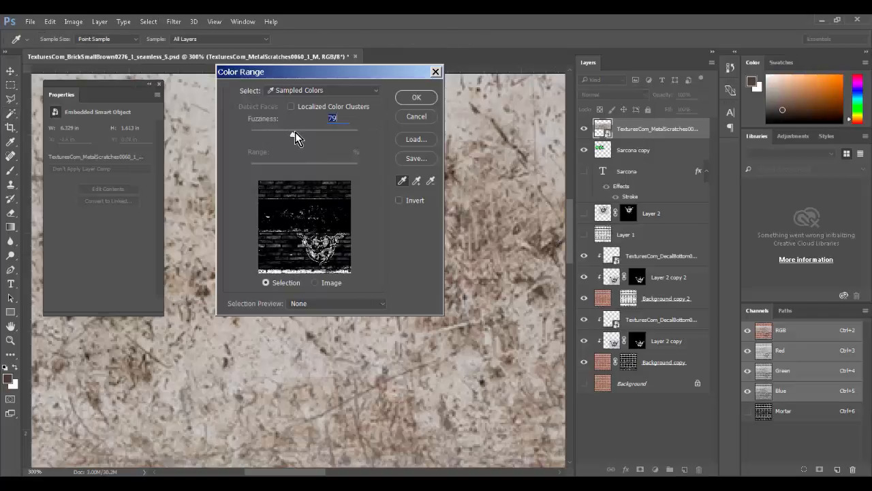
click(514, 198)
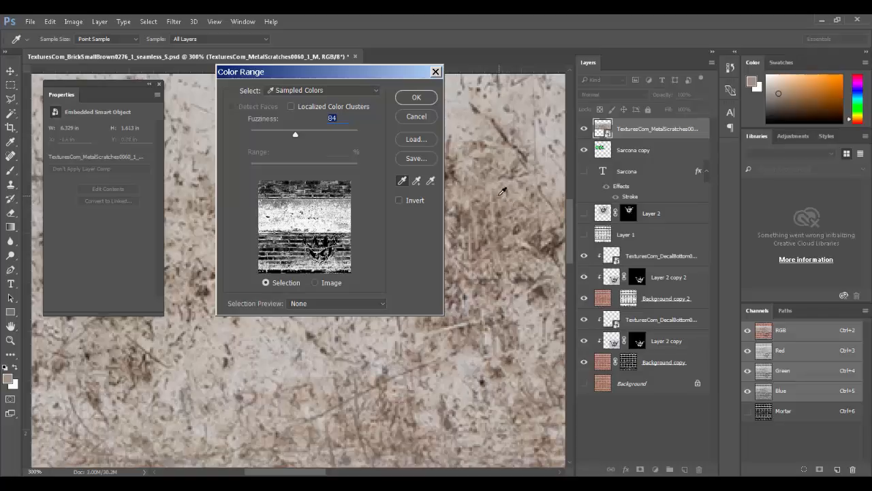
click(502, 195)
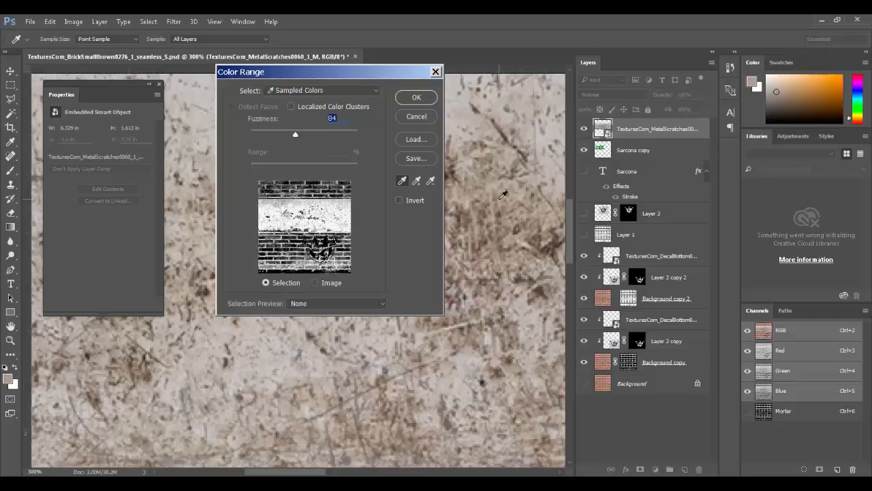
click(407, 99)
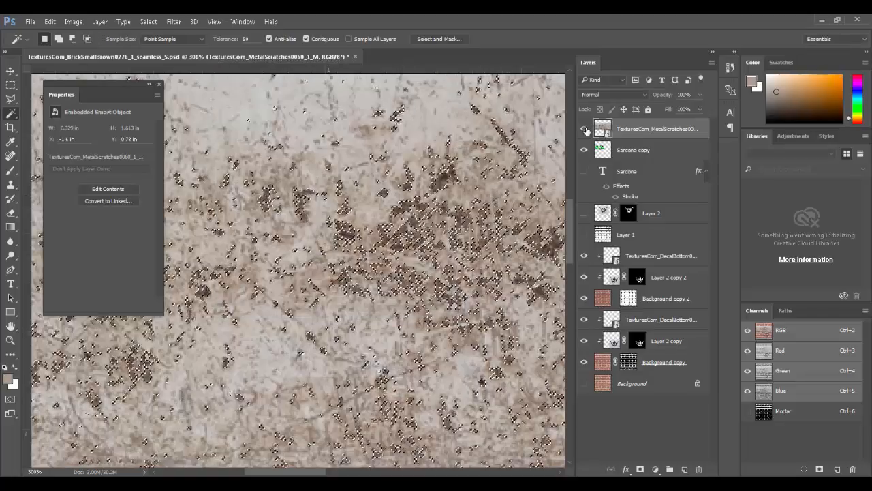
Step: Hide MetalScratches, mask Sarcona copy with the scratch selection, and move it lower in the stack
click(584, 128)
click(604, 151)
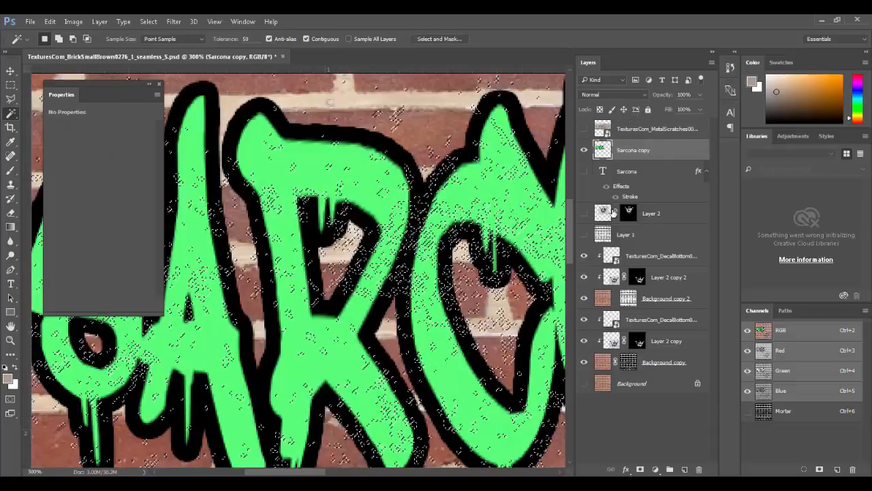
click(640, 469)
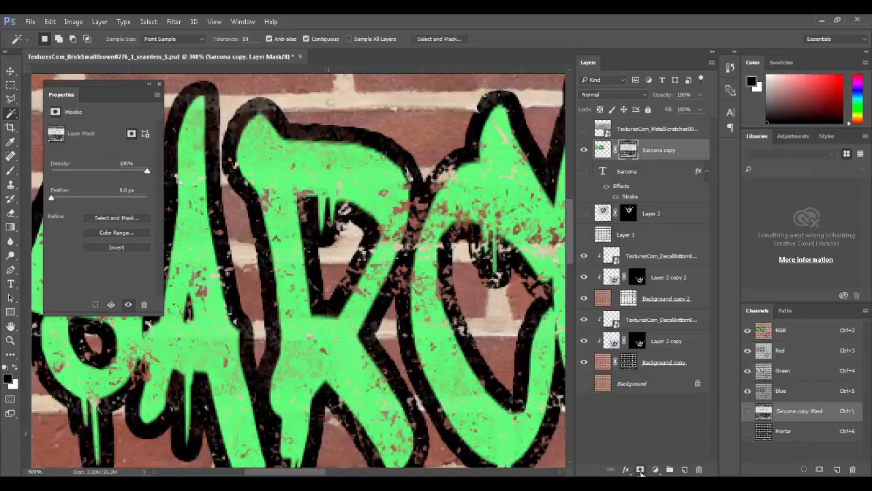
drag(462, 384, 186, 357)
drag(339, 305, 301, 271)
drag(284, 365, 255, 229)
drag(448, 141, 341, 286)
drag(458, 304, 557, 321)
drag(286, 348, 554, 354)
drag(346, 341, 437, 317)
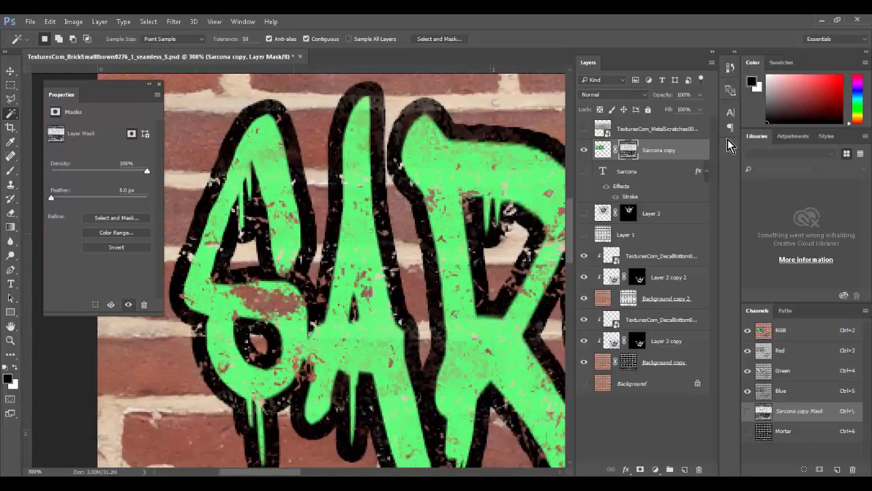
key(ctrl+0)
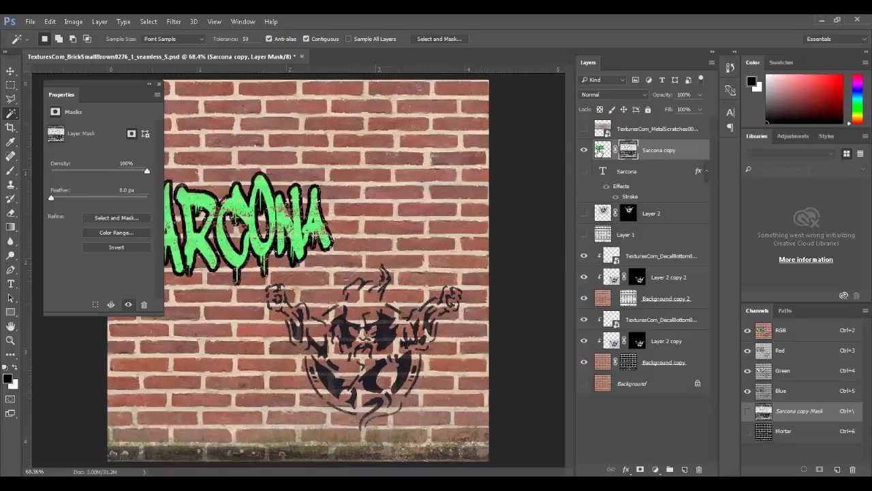
drag(613, 150, 685, 469)
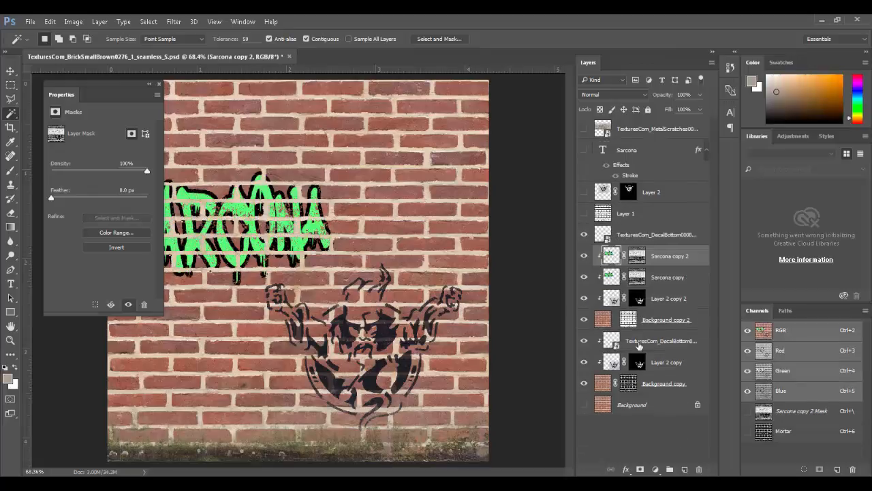
Step: Place Sarcona copy 2 above Layer 2 copy and step its blend mode through to Hard Light
drag(614, 259, 612, 351)
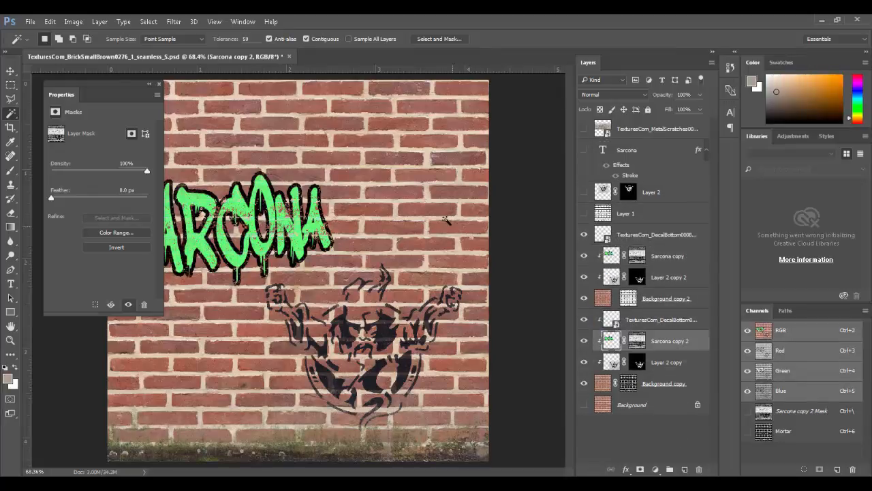
ctrl+drag(243, 181, 467, 236)
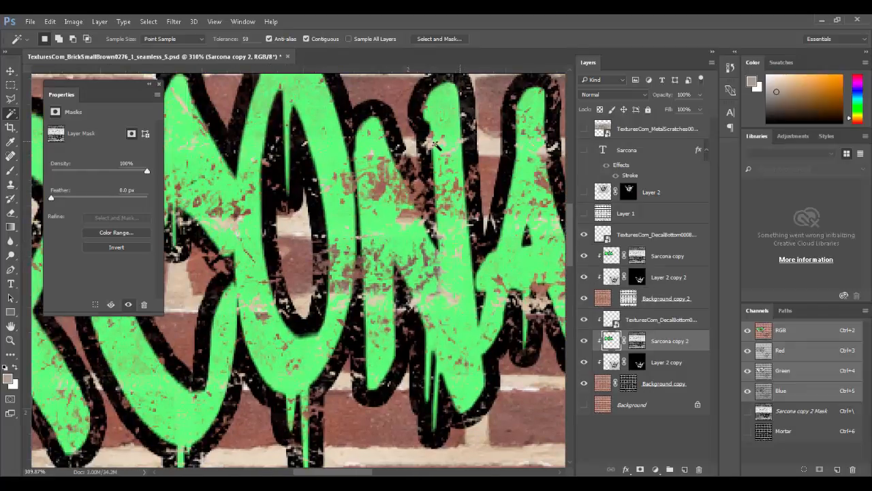
drag(461, 144, 406, 145)
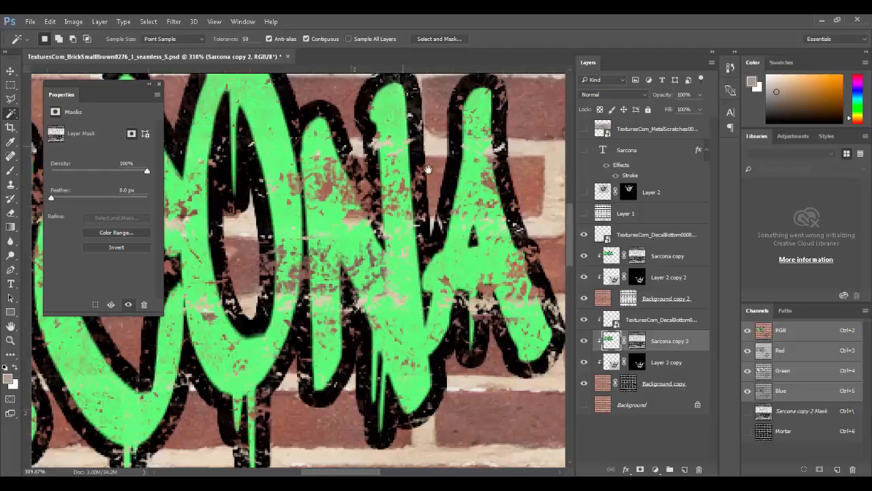
click(634, 95)
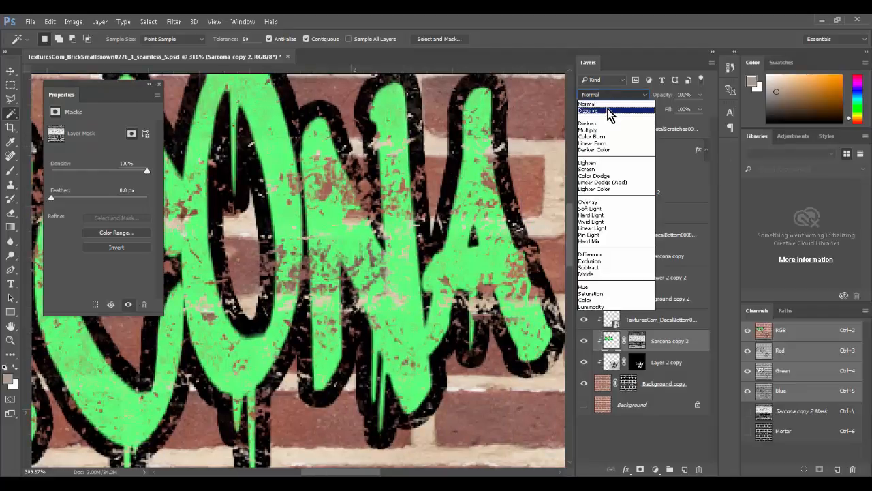
click(610, 111)
key(Down)
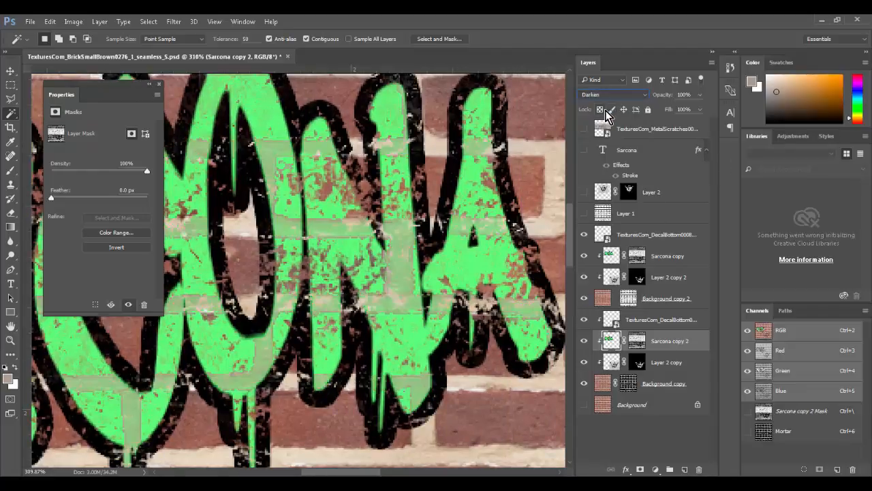
key(Down)
key(Down)
key(Down)
key(Down)
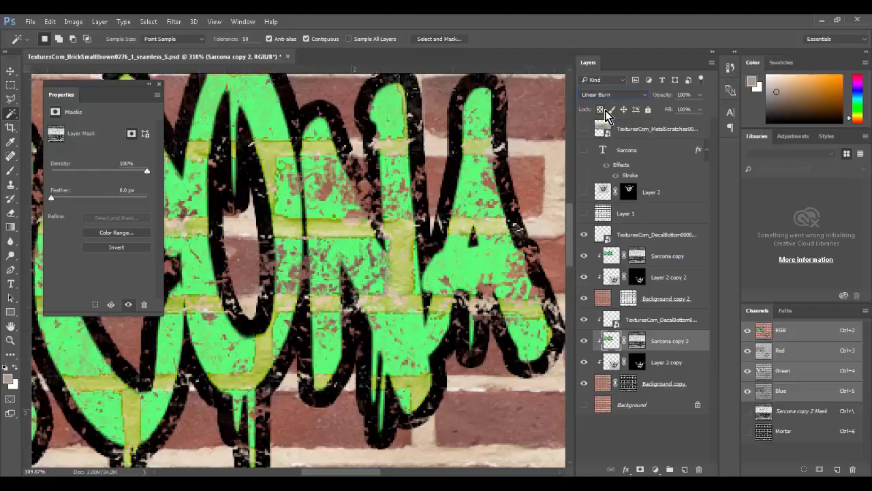
key(Down)
key(Down)
key(Down)
key(Down)
key(Down)
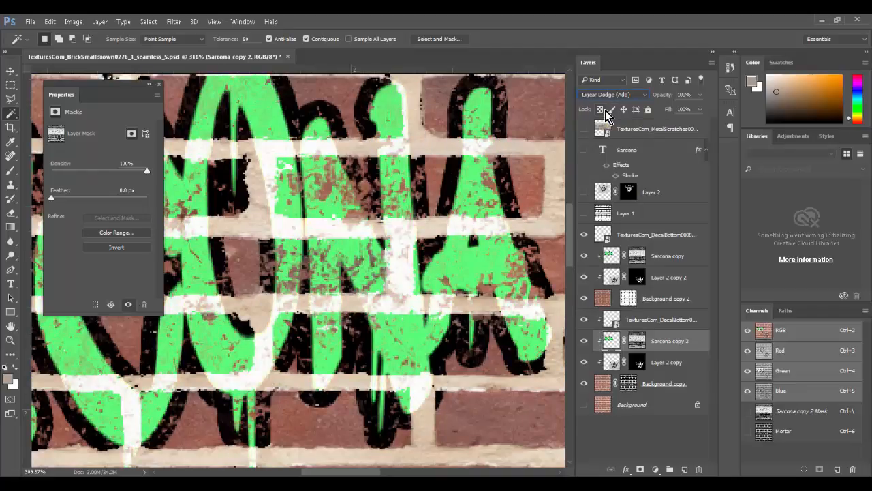
key(Down)
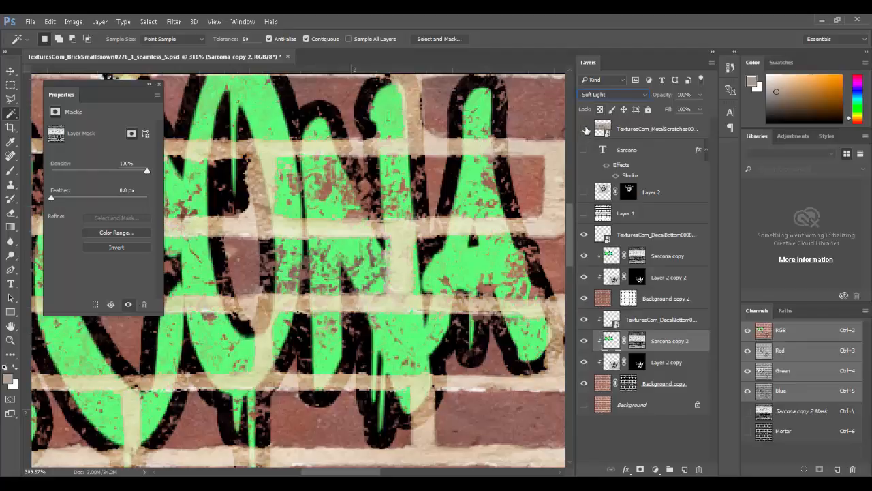
key(Down)
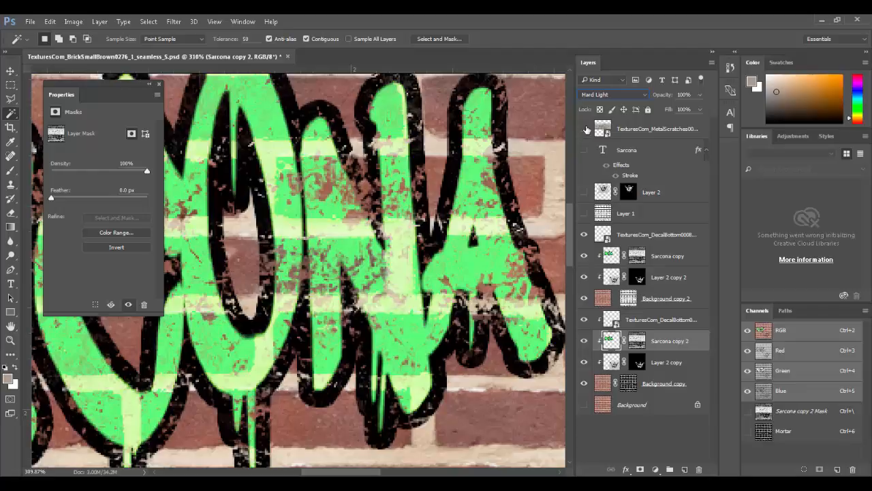
key(ctrl+0)
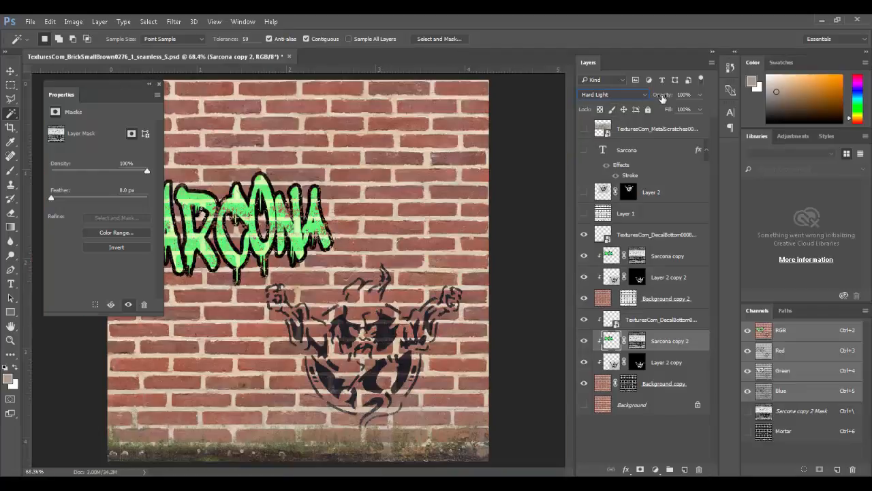
Step: Try Multiply blending on Sarcona copy, then revert it to Normal
click(611, 257)
click(616, 94)
click(610, 132)
key(Up)
key(Up)
key(Up)
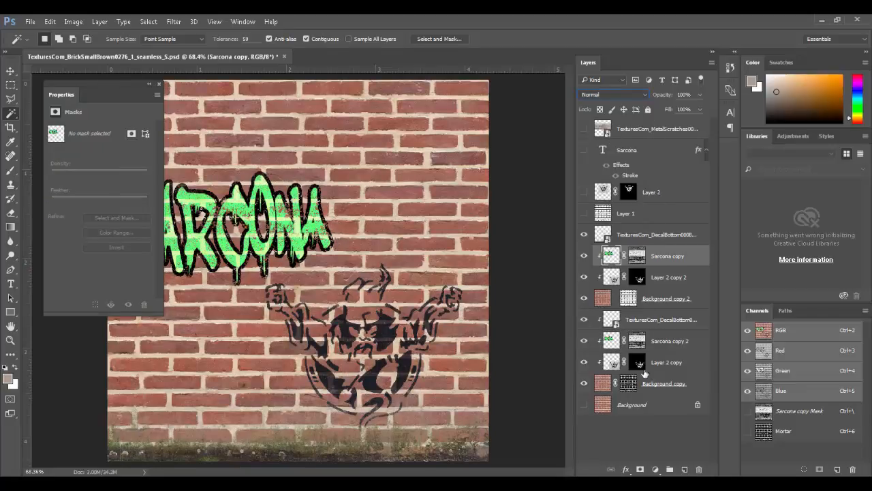
click(667, 436)
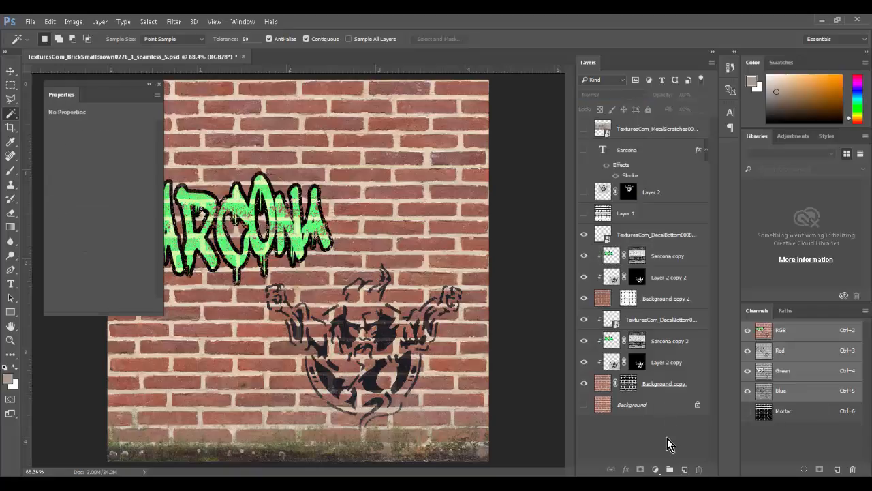
click(611, 257)
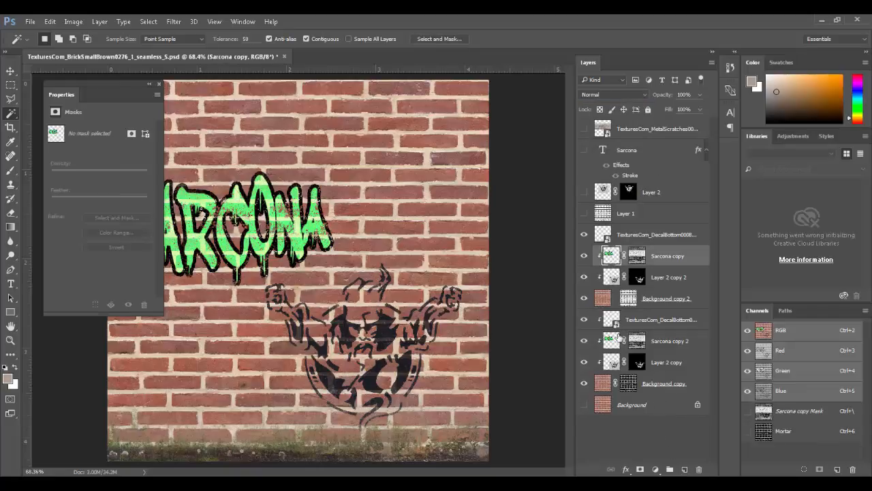
Step: Duplicate Sarcona copy 2 and clip both DecalBottom layers to the graffiti beneath
drag(612, 347, 611, 189)
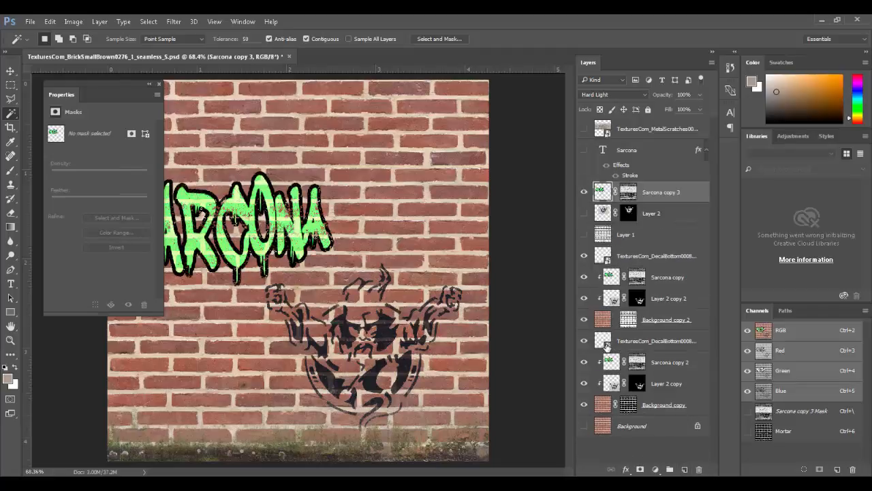
alt+click(610, 350)
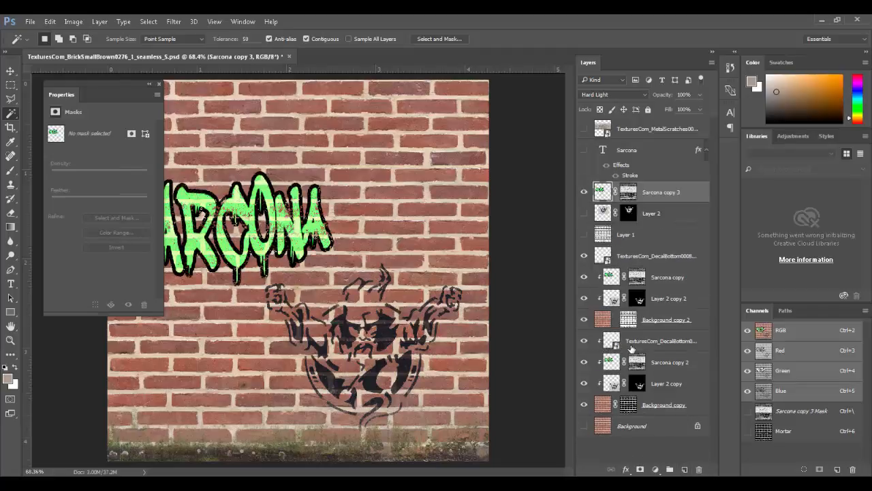
click(632, 347)
shift+click(635, 384)
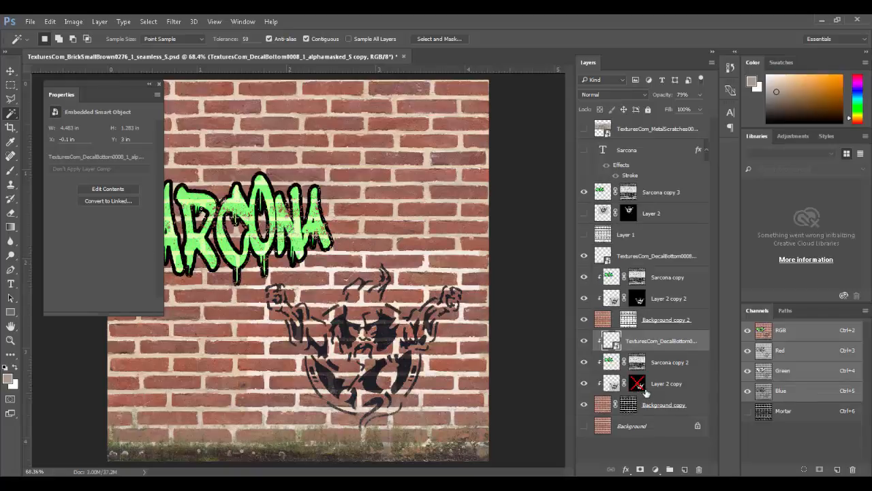
shift+click(636, 385)
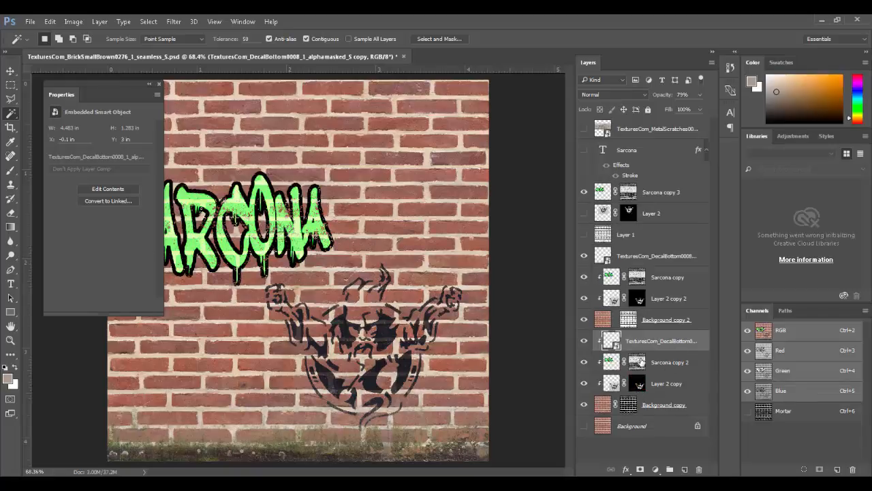
click(670, 384)
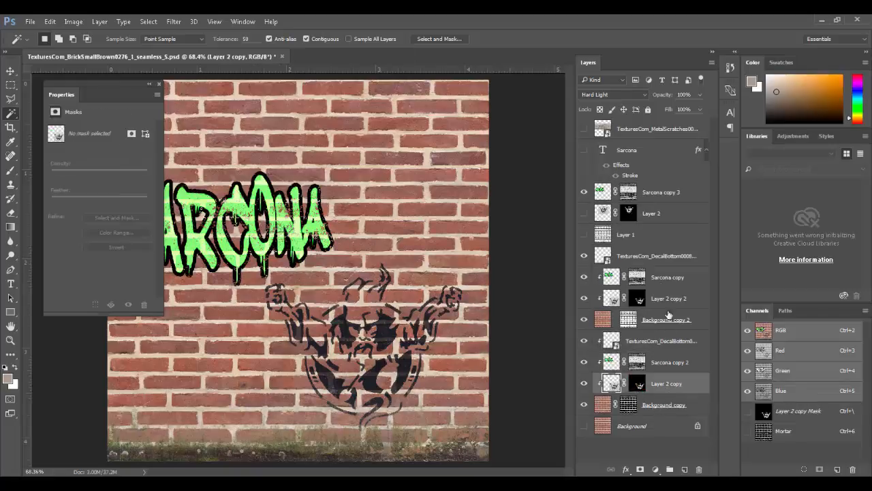
click(663, 263)
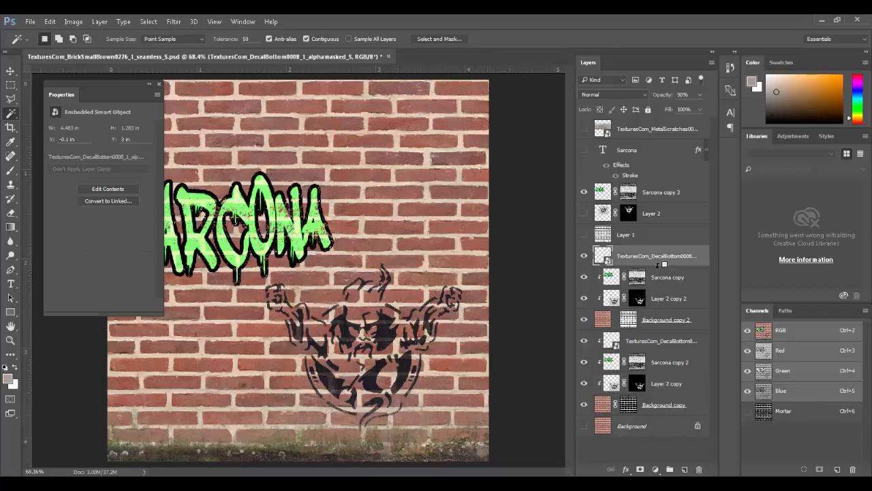
alt+click(658, 271)
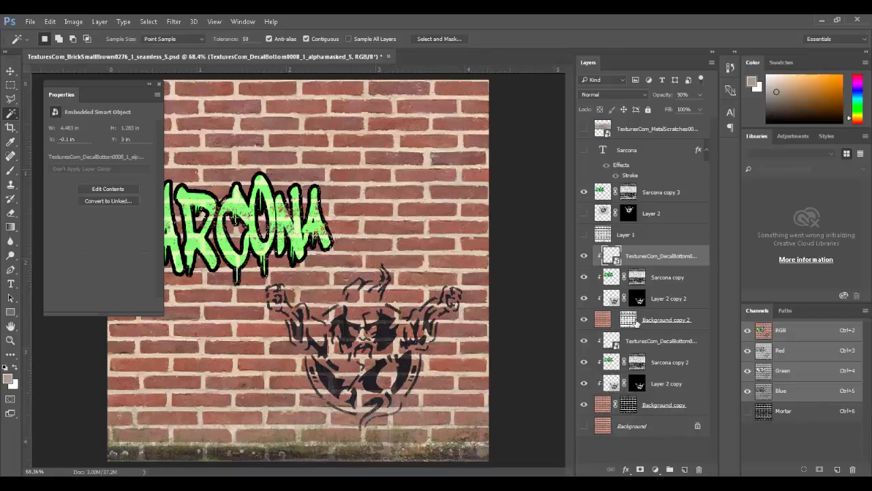
Step: Lower Sarcona copy 3's opacity to 89%, checking the lettering up close
click(626, 193)
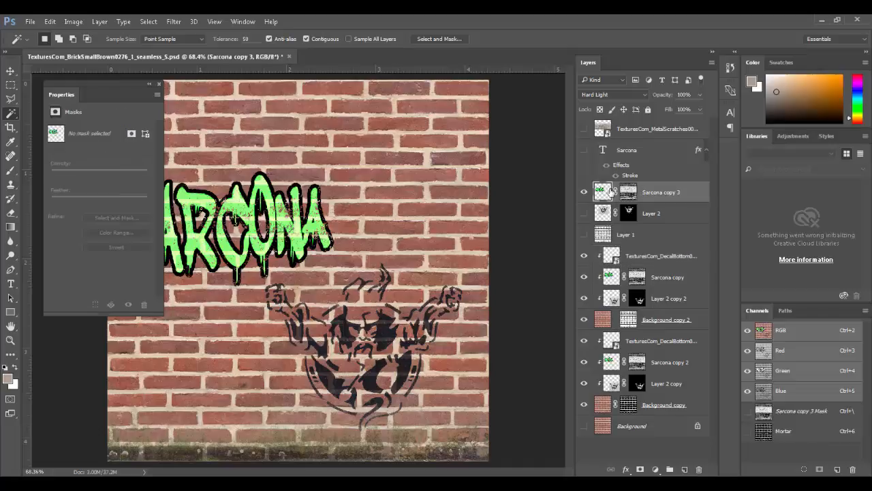
mouse_move(672, 99)
mouse_down()
mouse_move(613, 95)
mouse_move(667, 98)
mouse_up()
ctrl+drag(278, 182, 362, 275)
drag(321, 242, 546, 225)
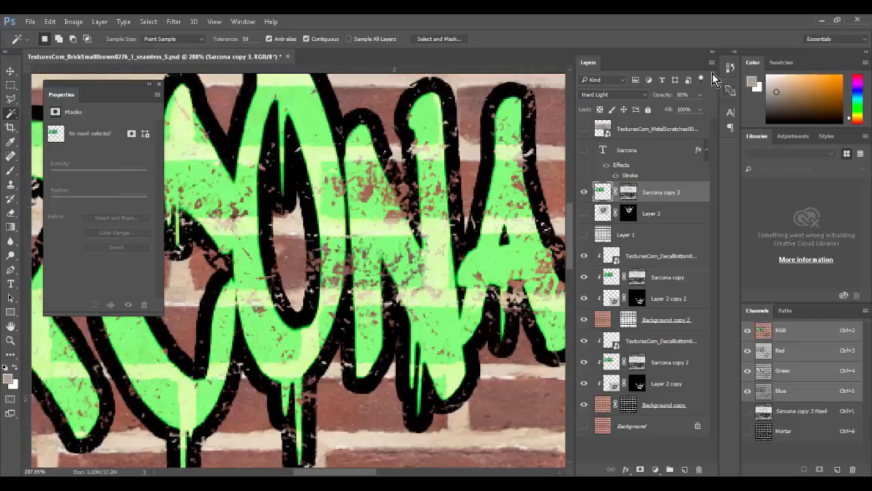
drag(657, 96, 762, 100)
mouse_move(656, 96)
mouse_down()
mouse_move(682, 98)
mouse_move(654, 96)
mouse_up()
key(ctrl+0)
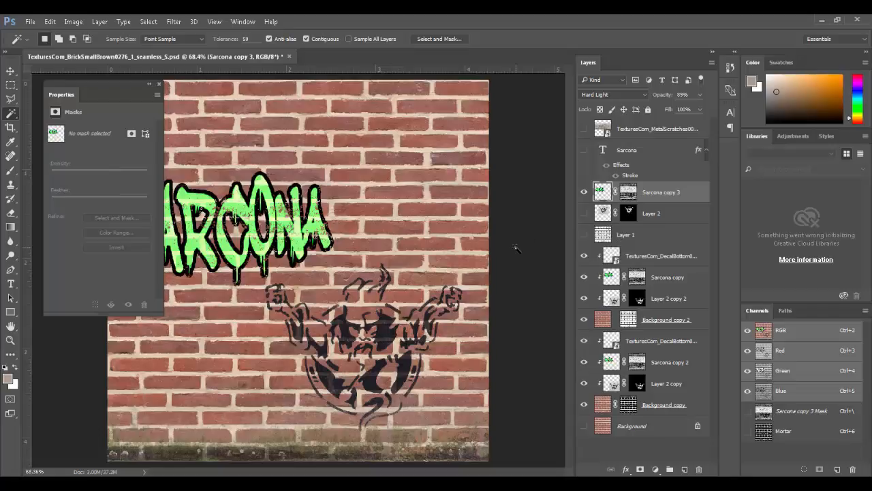
Step: Group the four brick layers down to Background copy 2 as 'BrickGroup'
click(675, 257)
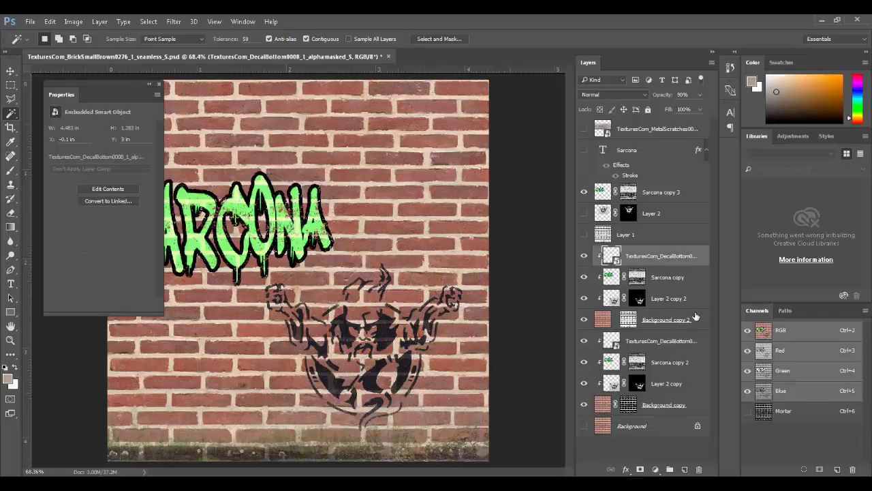
shift+click(698, 317)
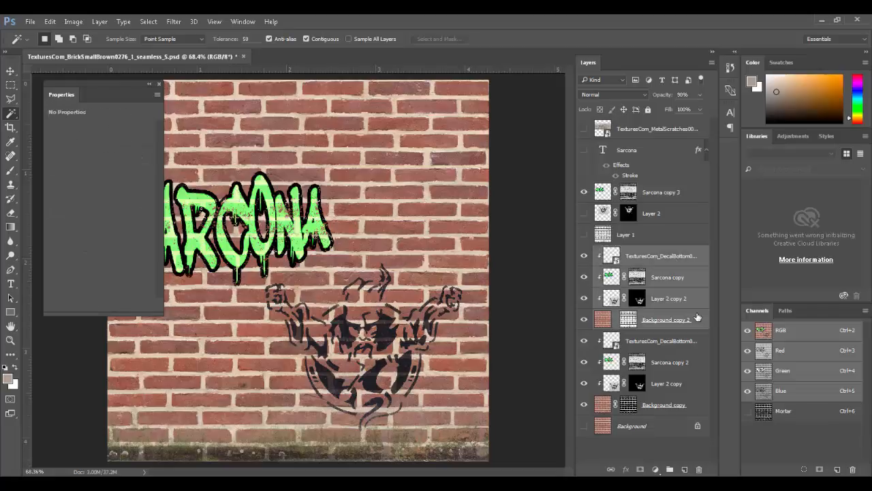
key(ctrl+g)
double_click(623, 253)
click(585, 252)
click(586, 252)
double_click(623, 252)
text(BrickGroup)
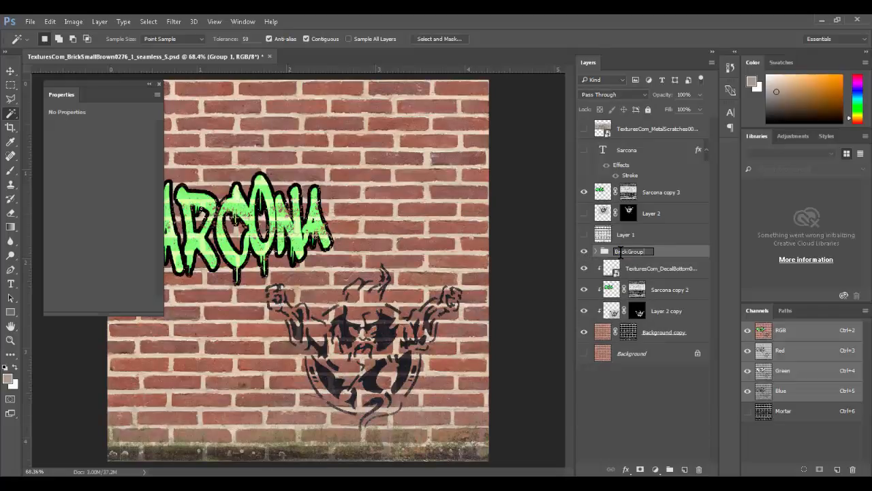
key(Return)
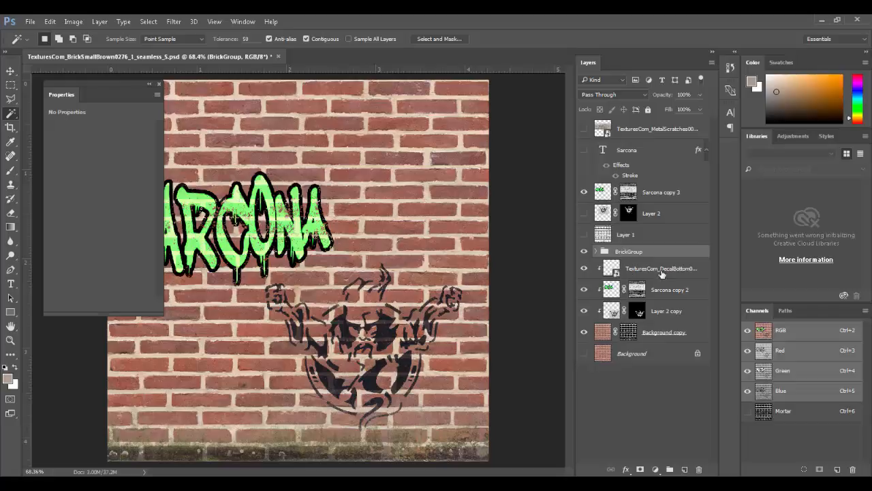
Step: Group the Decal layer down to Background copy as 'Mortar'
click(660, 268)
shift+click(664, 332)
key(ctrl+g)
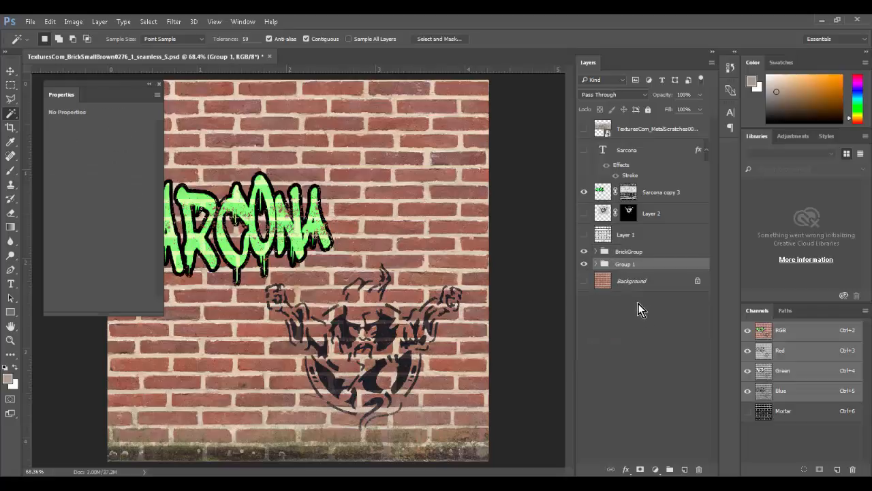
double_click(625, 264)
text(Mortar)
key(Return)
Step: Group Layer 2, Layer 1, MetalScratches and Sarcona as 'Extra', placed below Mortar
click(661, 213)
shift+click(665, 235)
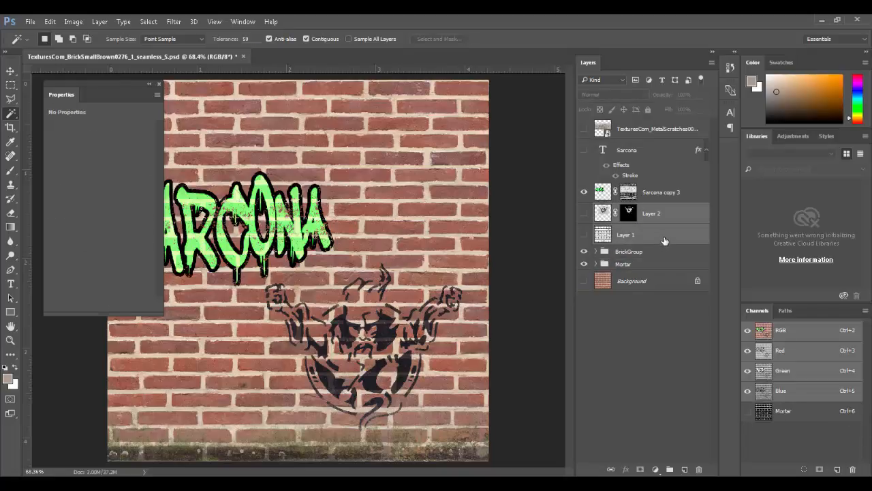
ctrl+click(648, 131)
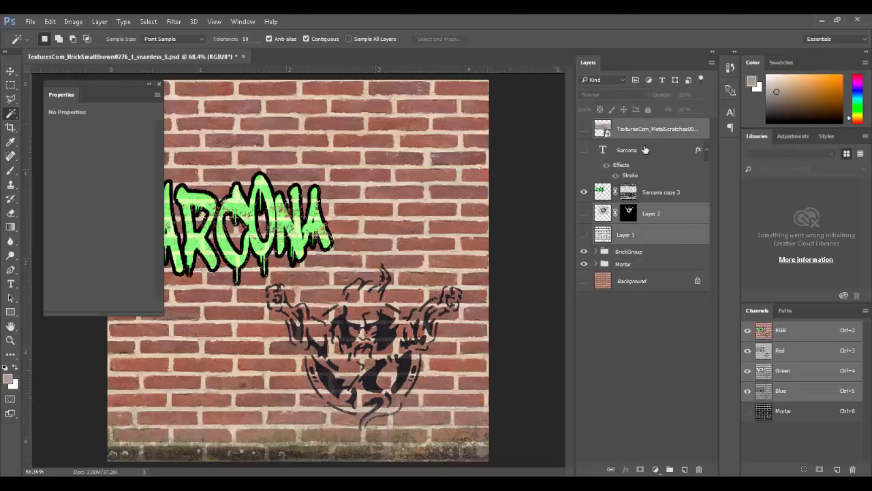
ctrl+click(646, 150)
key(ctrl+g)
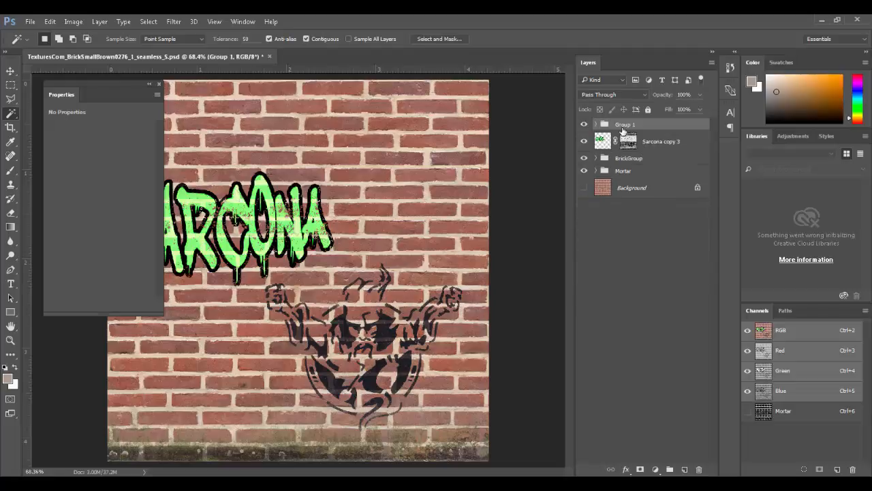
double_click(623, 125)
text(Extra)
key(Return)
drag(621, 126, 623, 179)
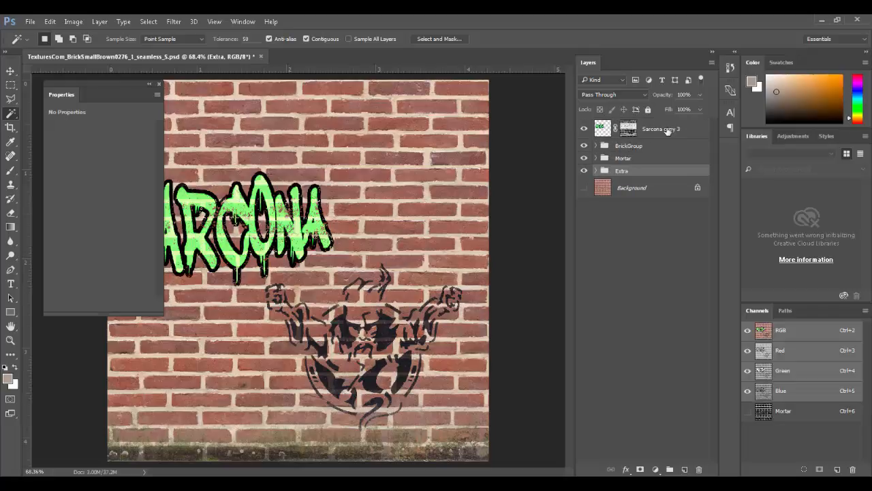
Step: Rename Sarcona copy 3 to 'Word' and deselect all layers
double_click(668, 130)
text(Word)
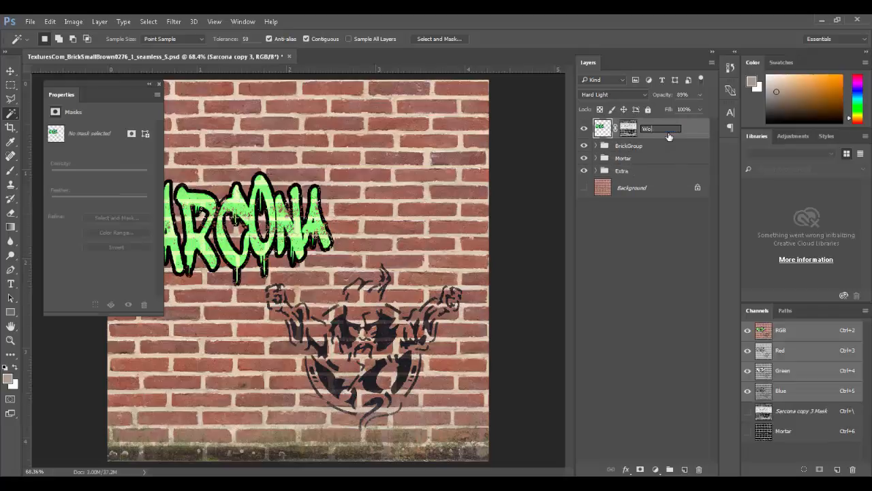
key(Return)
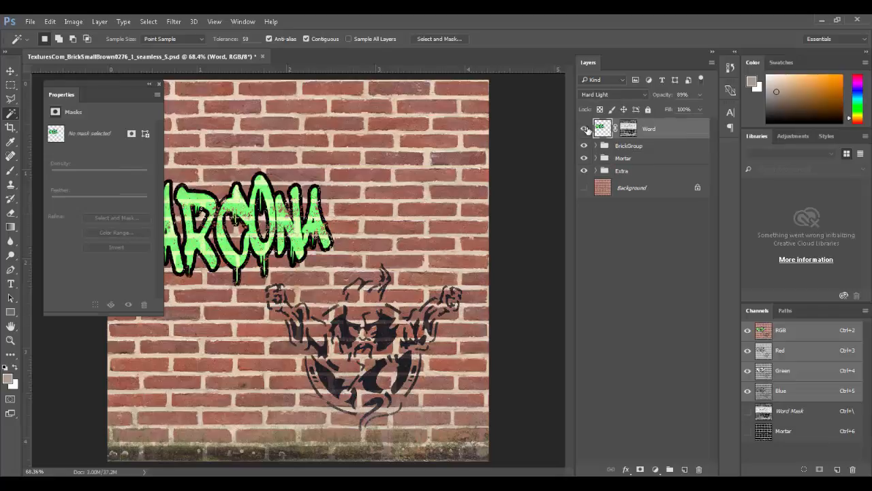
click(668, 261)
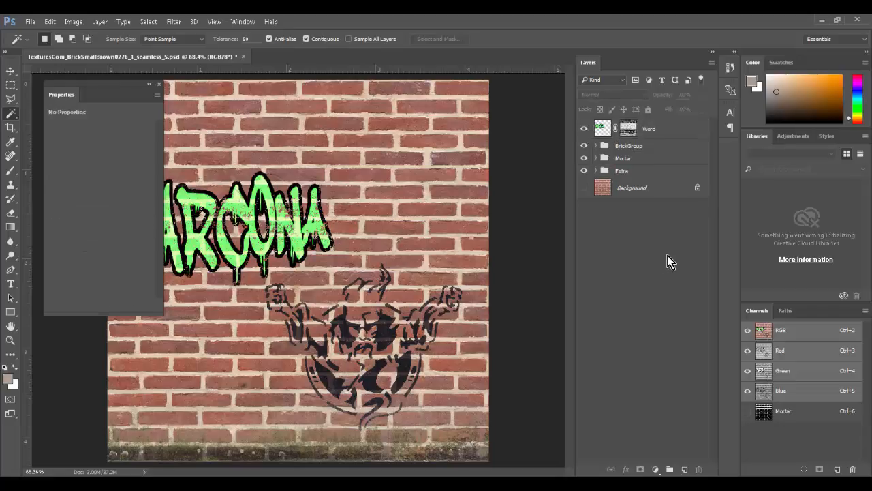
key(ctrl+shift+s)
Step: Save the texture as Targa file Brick_Color.tga, accepting the Targa options
click(417, 288)
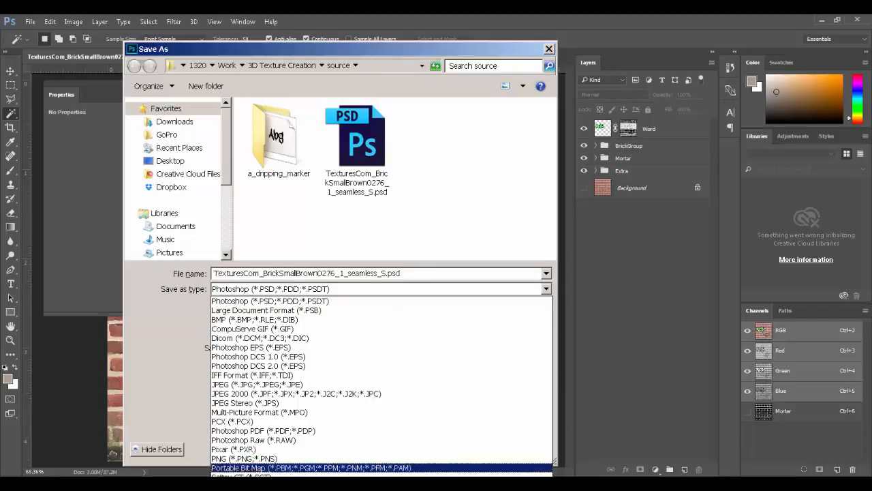
click(321, 468)
double_click(305, 273)
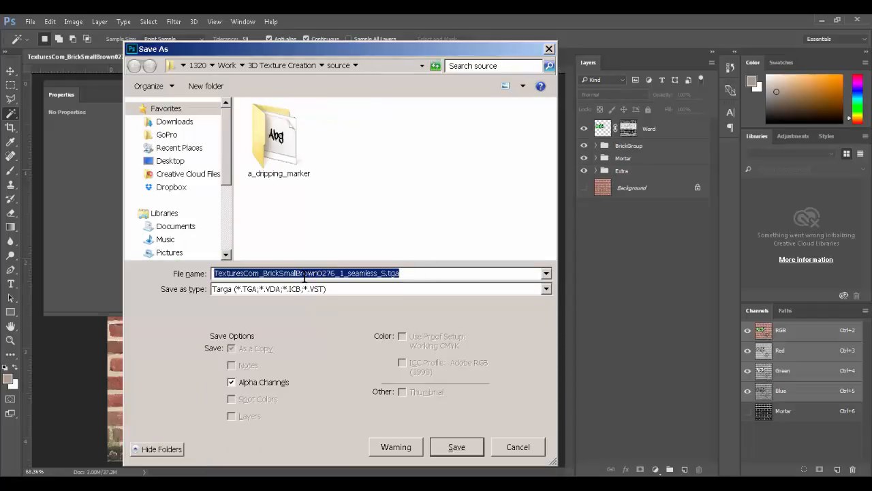
text(Brick_Color)
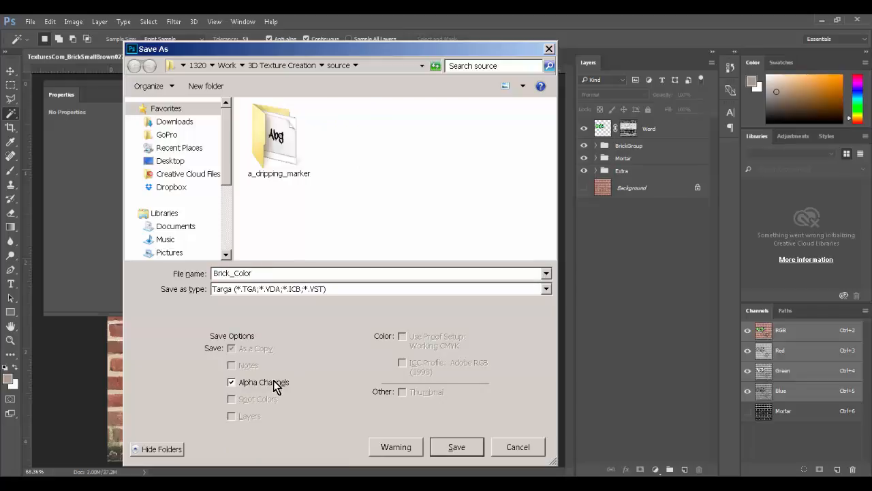
click(472, 447)
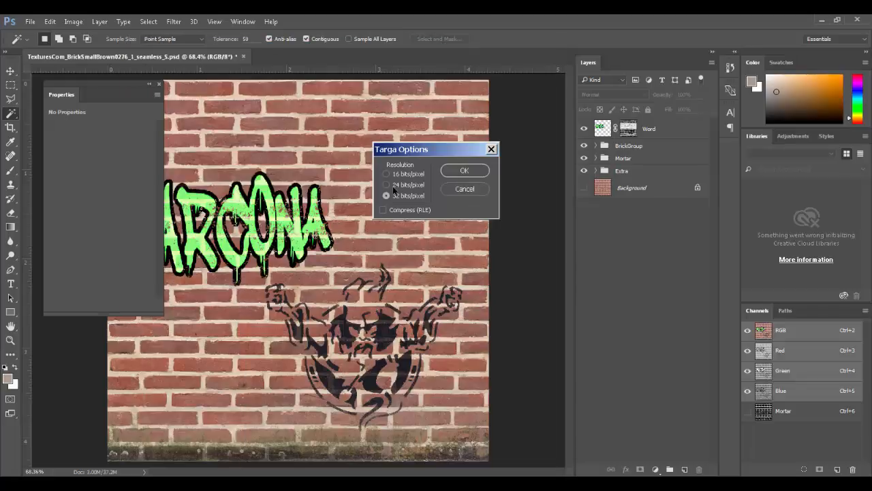
click(461, 171)
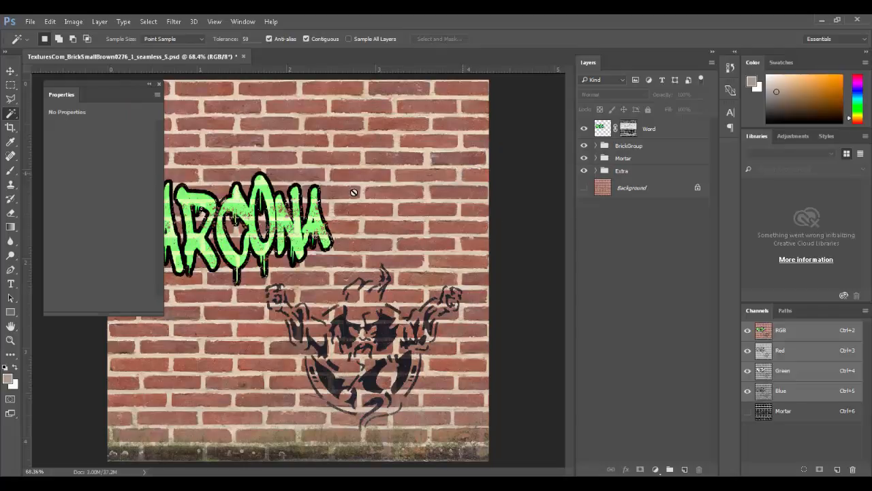
Step: Move Brick_Color.tga from the source folder into Maya's sourceimages folder
mouse_move(430, 484)
click(430, 463)
click(461, 194)
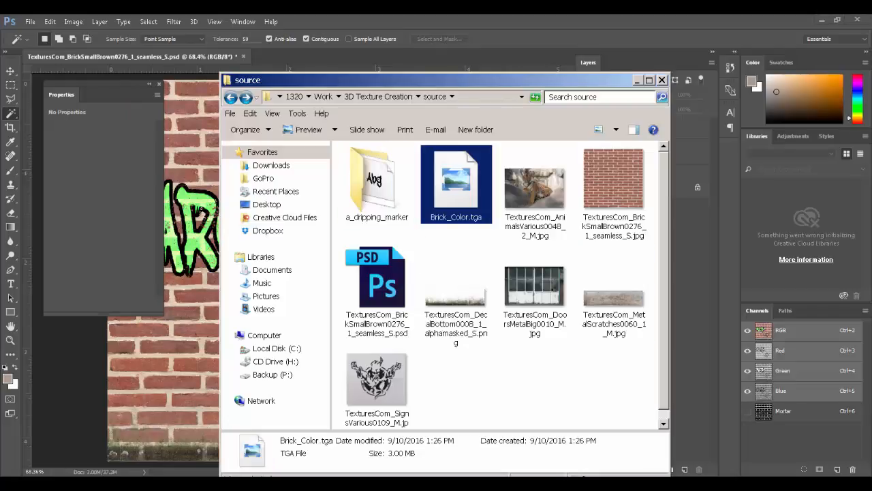
drag(456, 187, 0, 402)
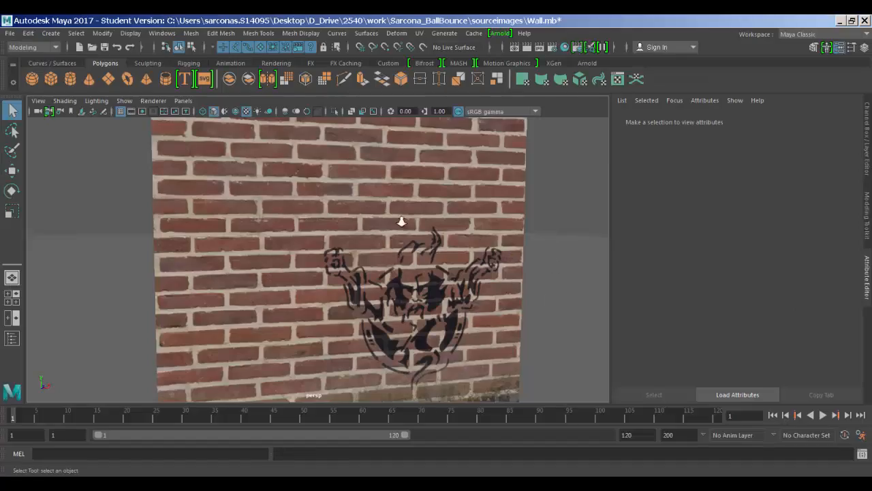
Step: Load Brick_Color.tga from sourceimages into the wall's colour file node, then orbit to view the graffiti
scroll(365, 157, down, 5)
click(366, 157)
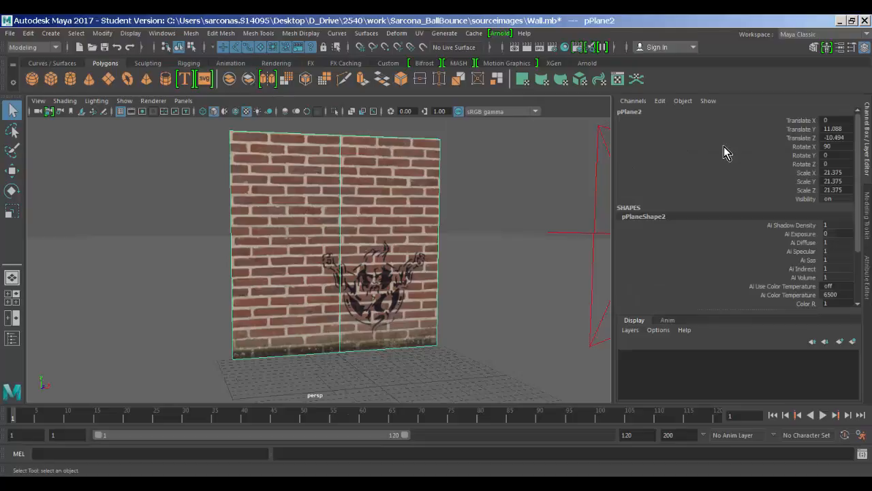
key(ctrl+a)
click(839, 258)
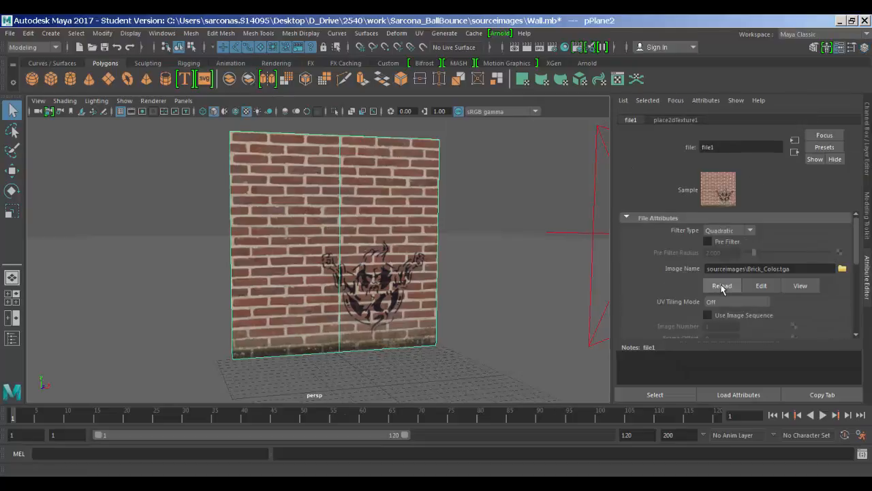
click(722, 287)
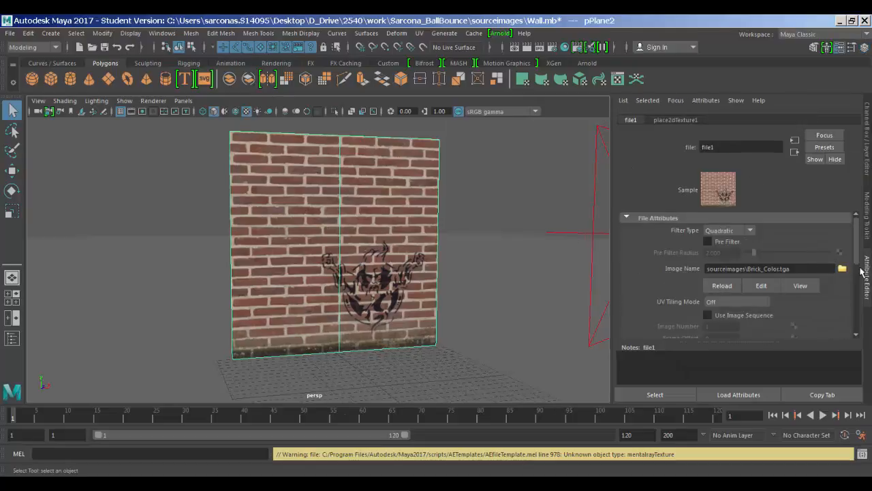
click(797, 273)
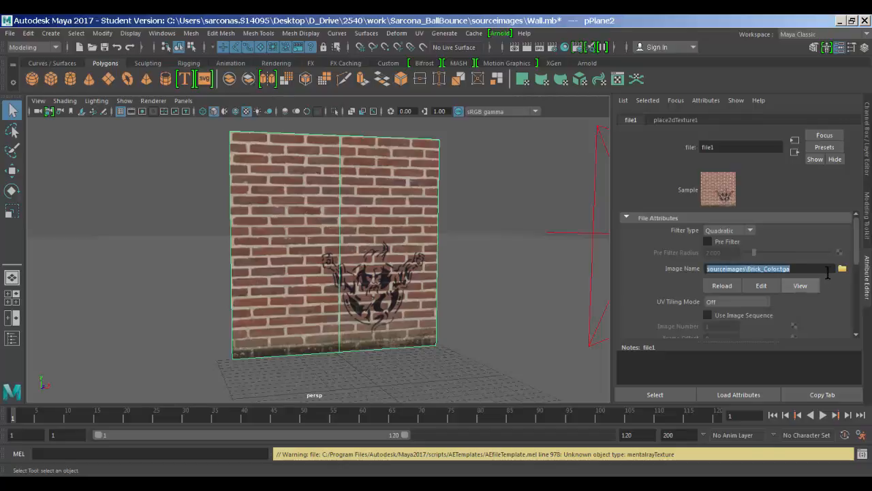
click(842, 268)
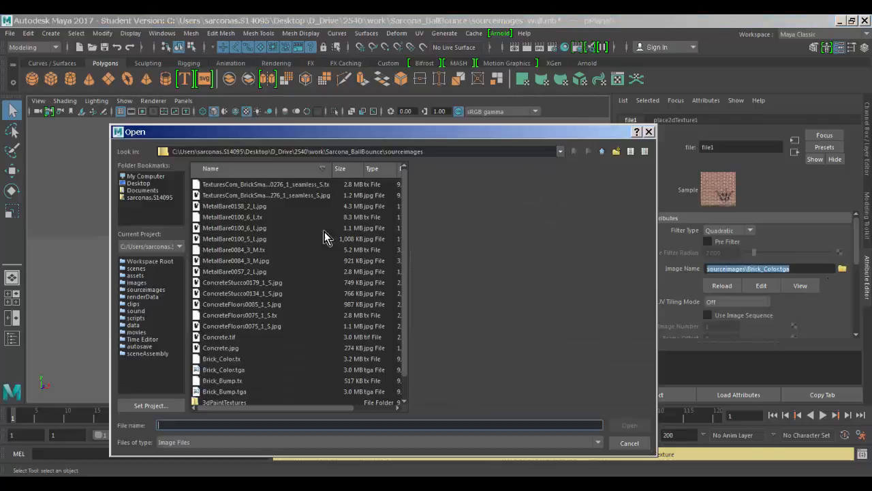
click(285, 224)
key(b)
double_click(259, 369)
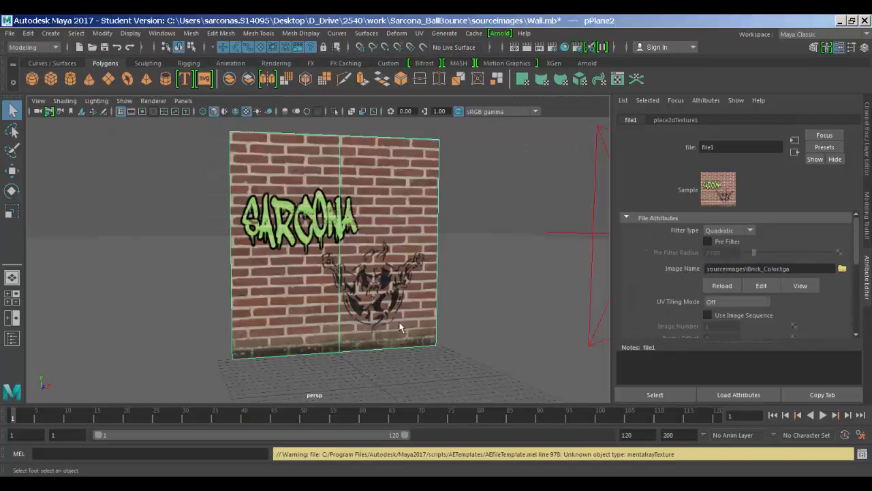
click(487, 198)
alt+drag(456, 197, 518, 157)
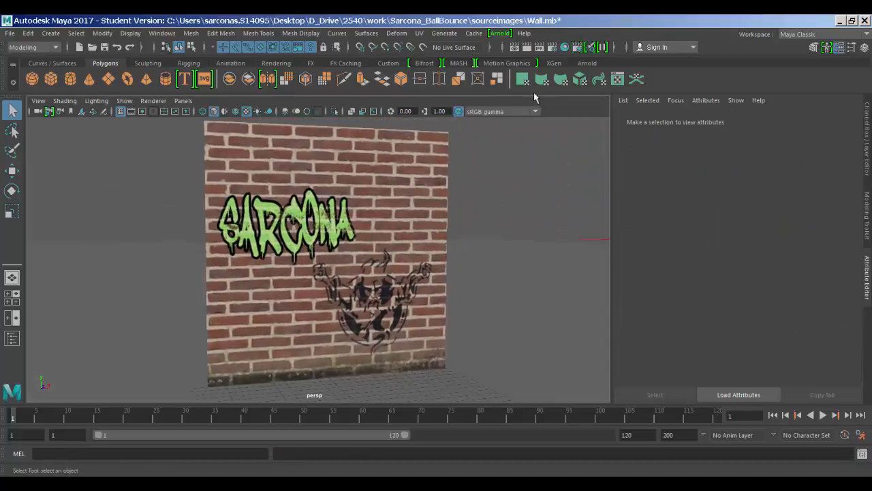
Step: Render the wall view with Arnold and zoom and pan around the rendered image
click(527, 48)
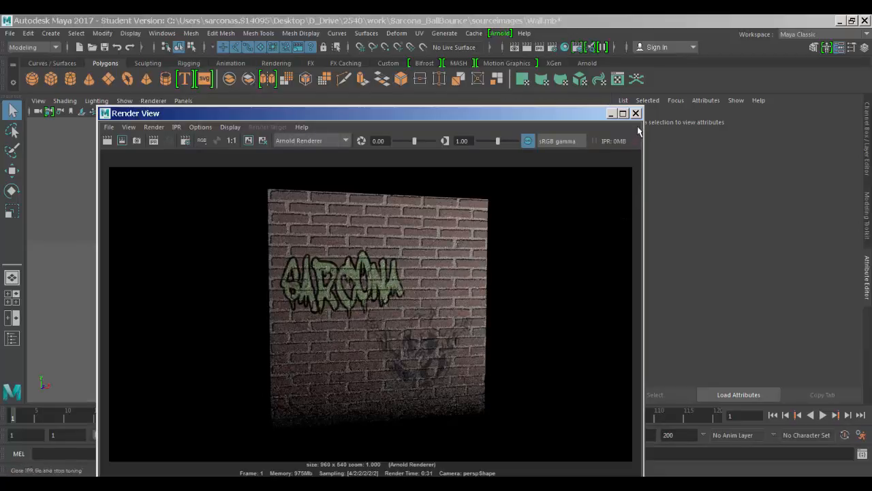
scroll(452, 273, up, 4)
scroll(424, 299, up, 1)
alt+middle_drag(425, 299, 431, 127)
alt+middle_drag(407, 230, 382, 291)
scroll(486, 249, down, 6)
alt+middle_drag(486, 249, 457, 285)
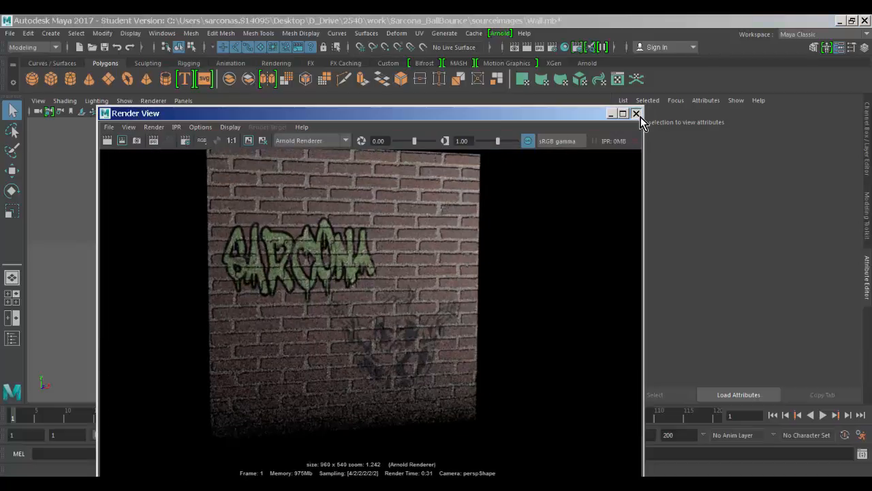
click(640, 115)
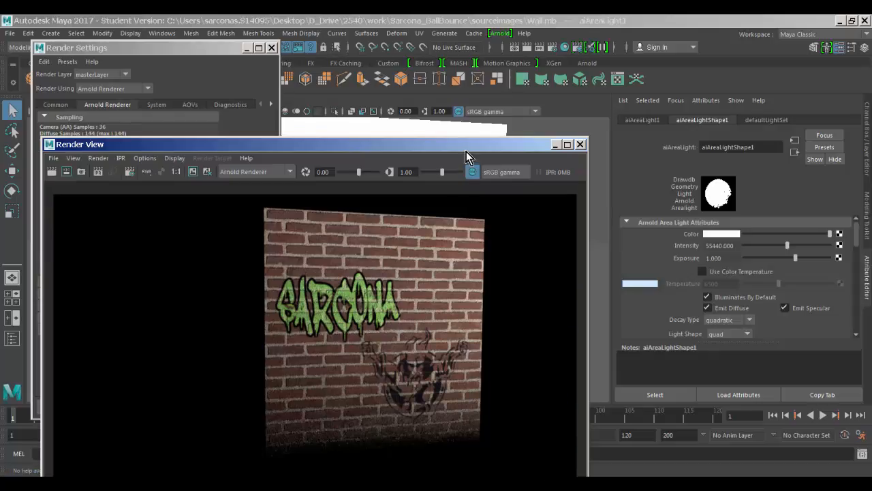
Step: Re-inspect the render magnified, panning across the graffiti wall
drag(466, 151, 456, 75)
scroll(382, 243, up, 3)
scroll(381, 239, up, 1)
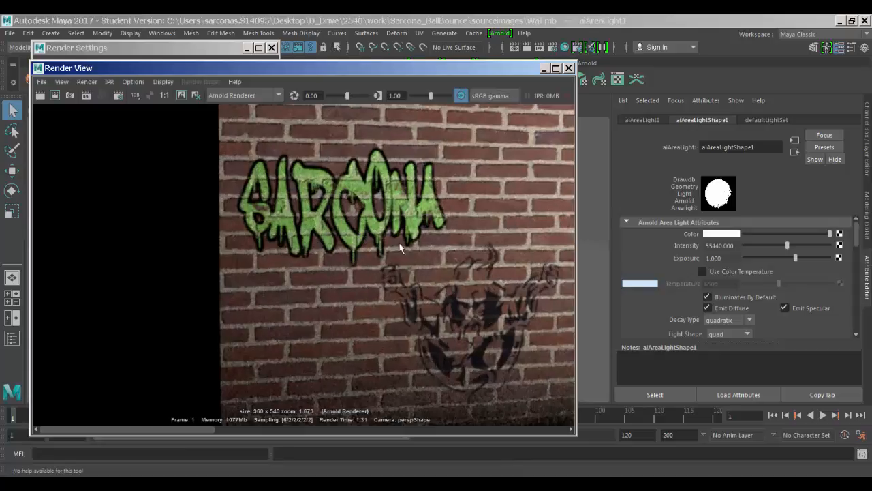
alt+middle_drag(411, 246, 313, 243)
scroll(313, 242, up, 3)
alt+middle_drag(393, 307, 362, 115)
Step: Close the render preview and Render Settings, deselect the area light, and save the scene
click(569, 69)
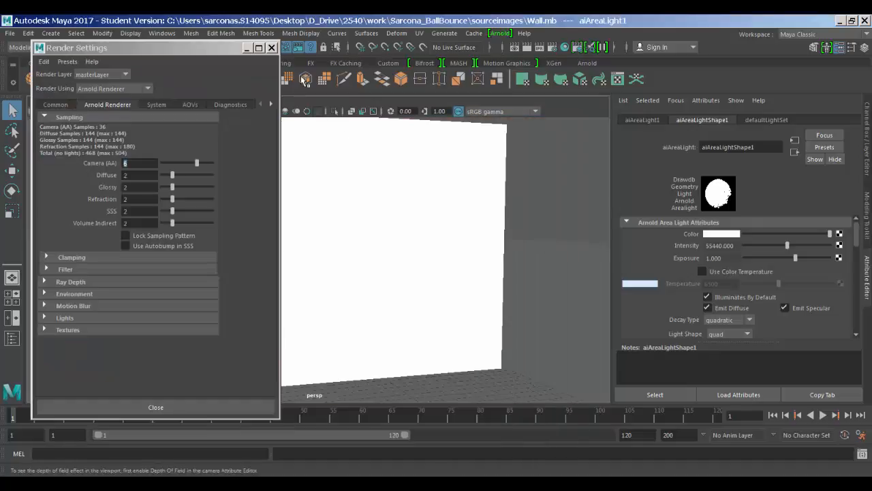
click(272, 47)
click(510, 199)
key(ctrl+s)
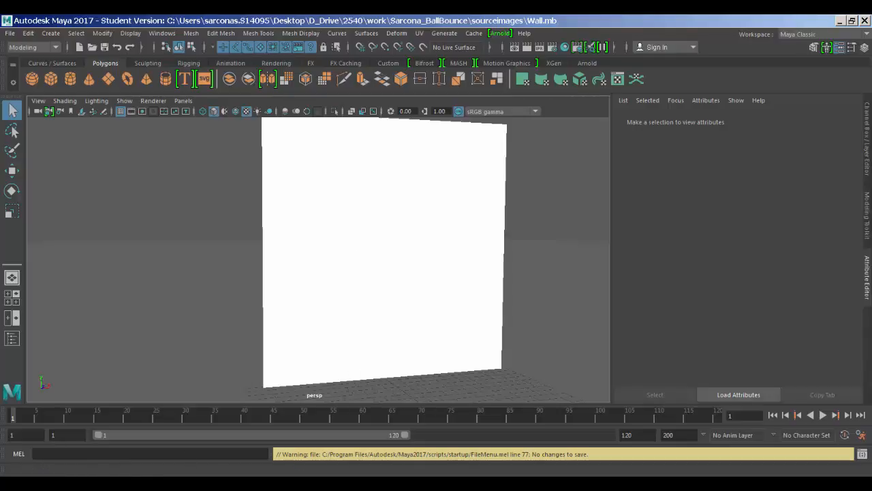
Step: Save the brick wall document as Sarcona_BrickWall.psd with default format options, then close it
click(296, 483)
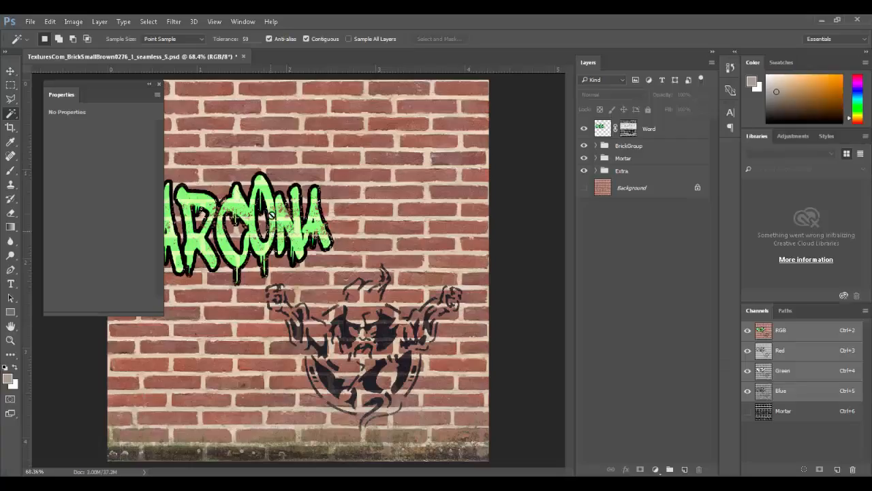
key(ctrl+s)
key(ctrl+shift+s)
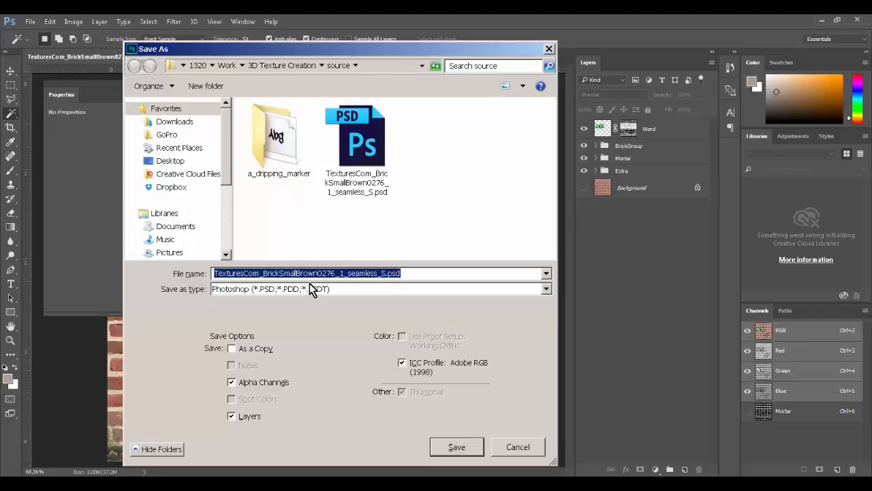
text(Sarcona_BrickWall)
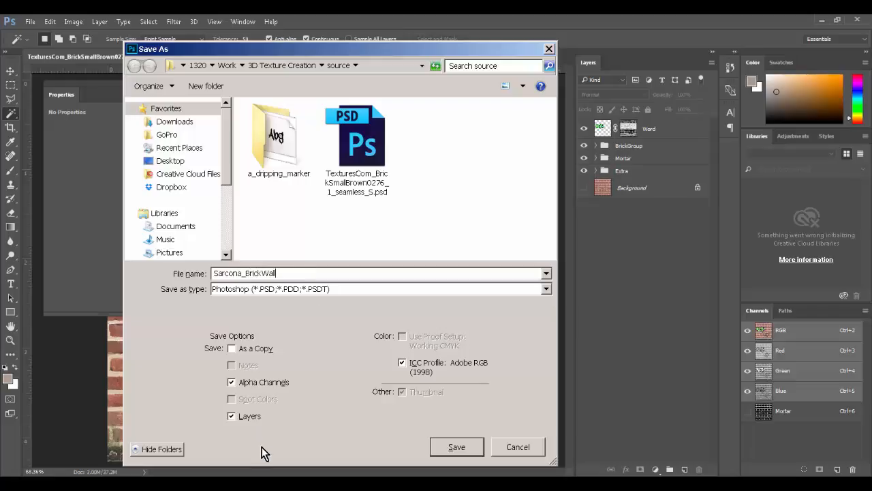
click(462, 445)
click(554, 161)
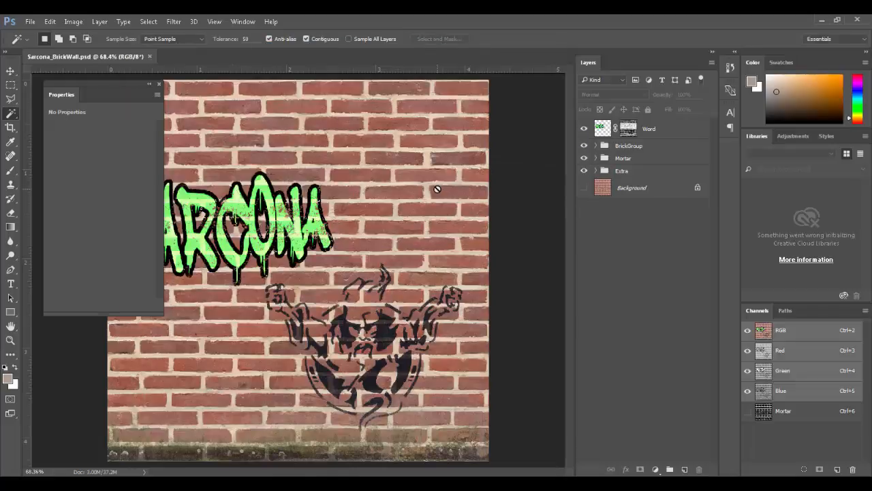
key(ctrl+w)
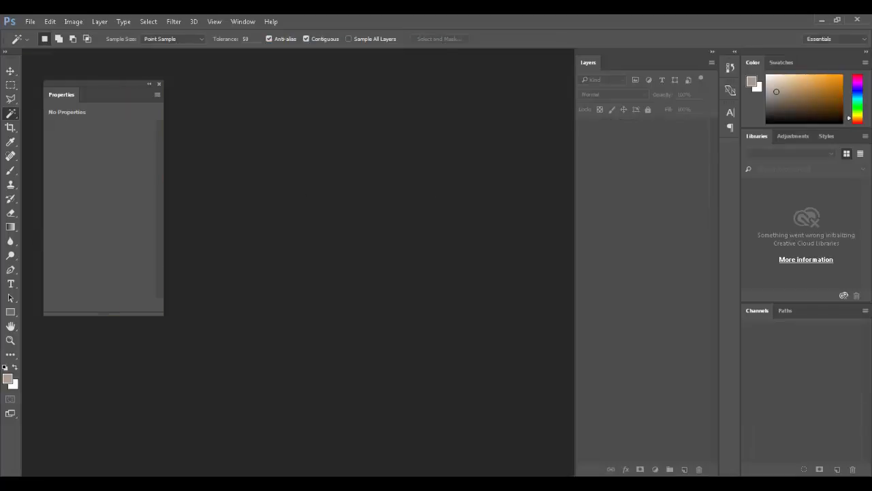
Step: Open TexturesCom_DoorsMetalBig0010_M.jpg in Photoshop and zoom in on the broken lower-right pane
key(alt+Tab)
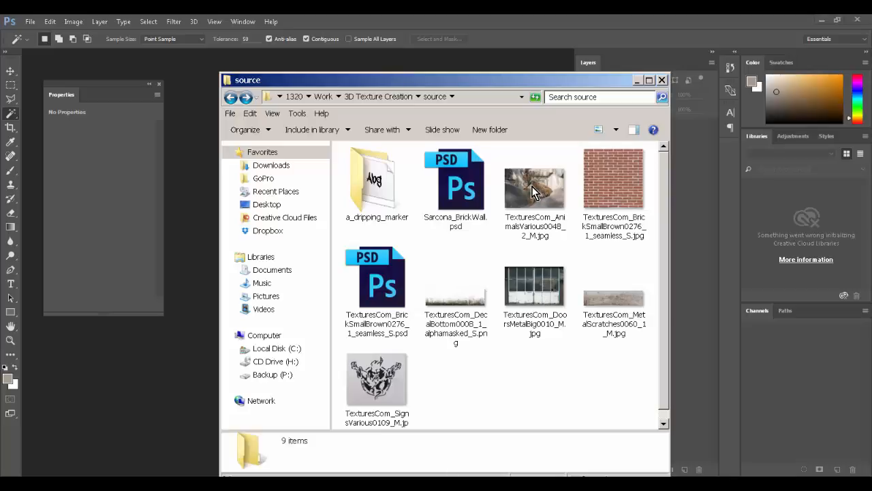
mouse_move(534, 193)
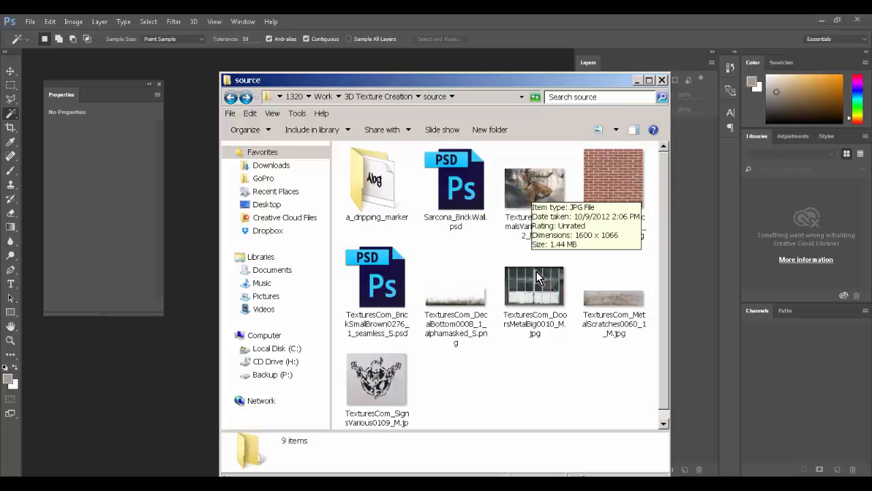
drag(538, 289, 171, 332)
ctrl+drag(302, 236, 426, 321)
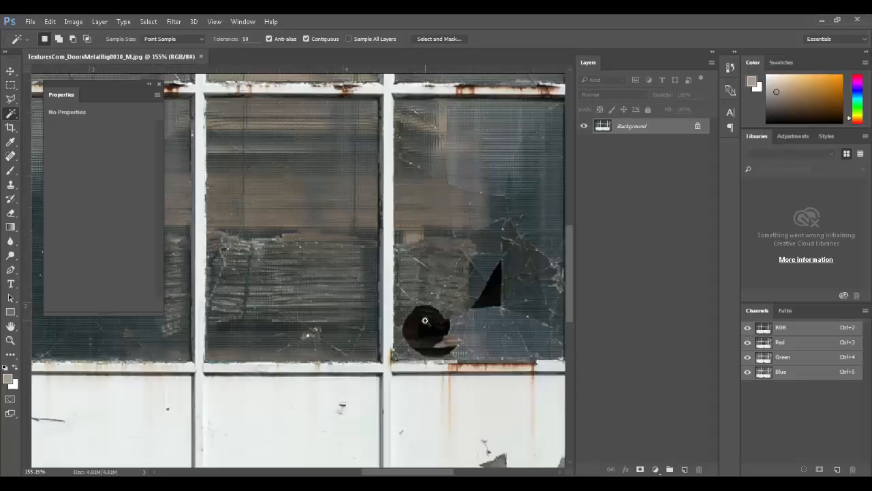
key(ctrl+minus)
key(ctrl+minus)
key(ctrl+minus)
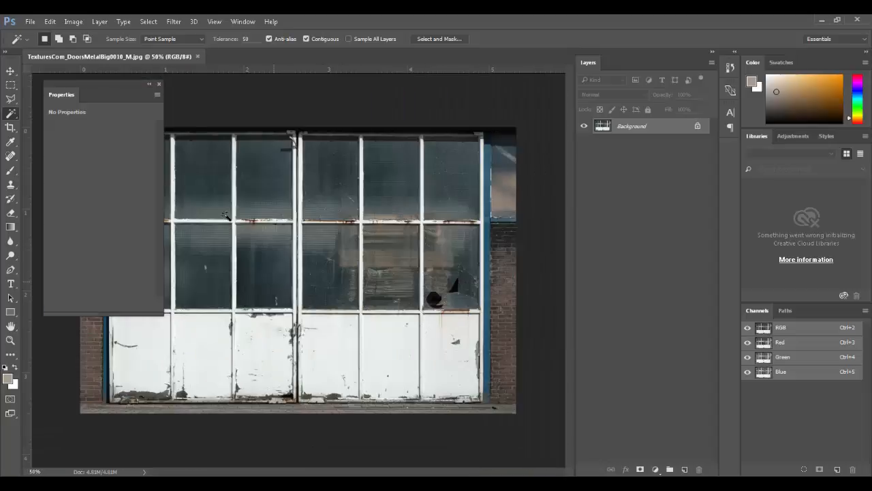
Step: Magnify where the glass meets the lower panels, pan over the upper panes, then fit the door
click(157, 86)
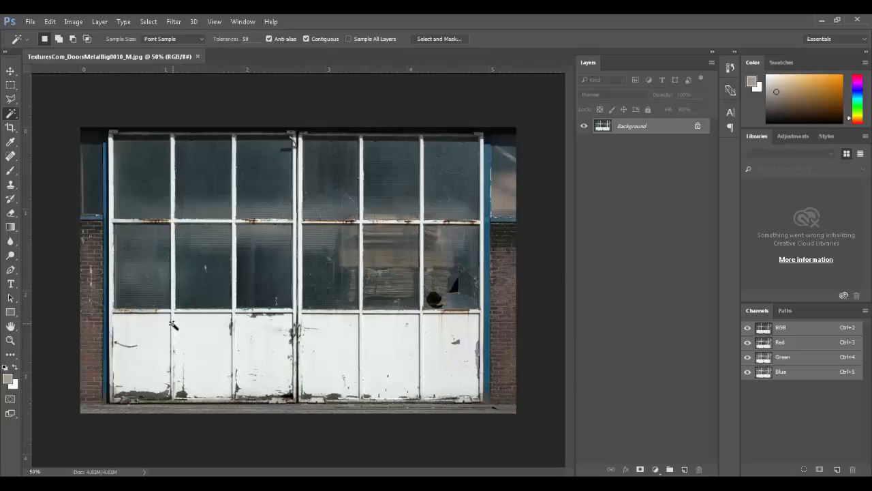
ctrl+drag(150, 293, 221, 375)
drag(248, 228, 273, 242)
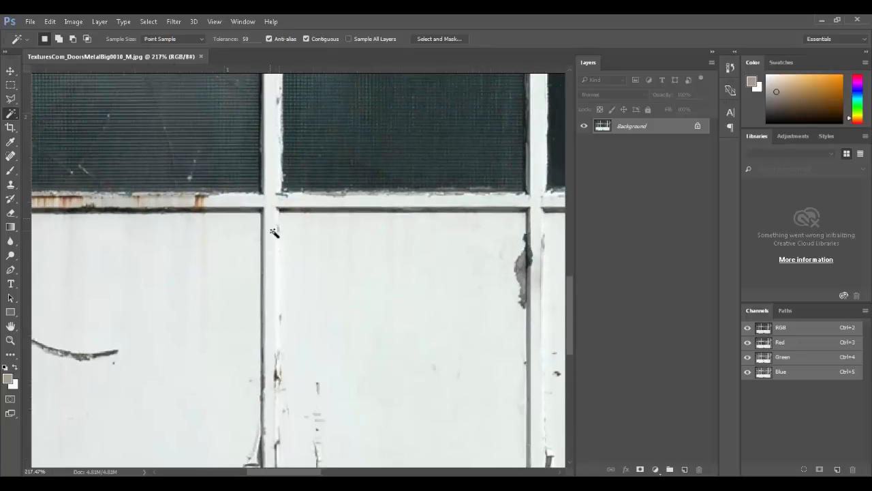
drag(244, 398, 241, 405)
drag(243, 205, 235, 372)
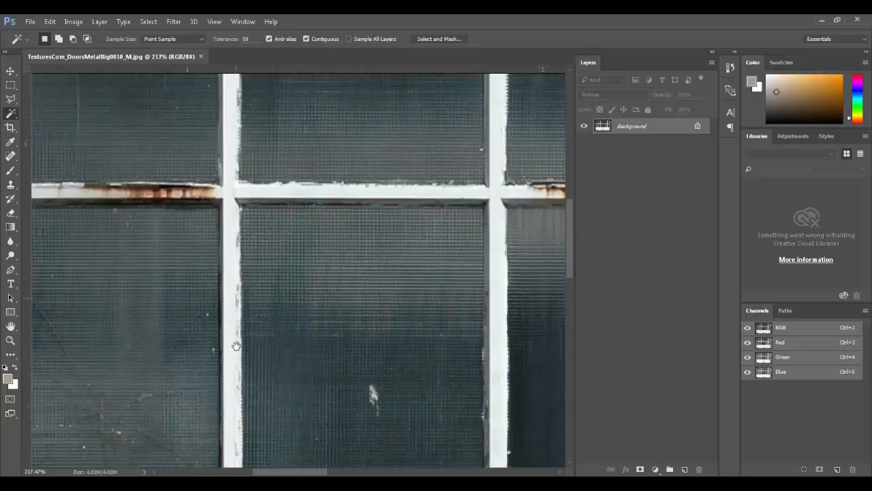
drag(236, 244, 236, 314)
key(ctrl+0)
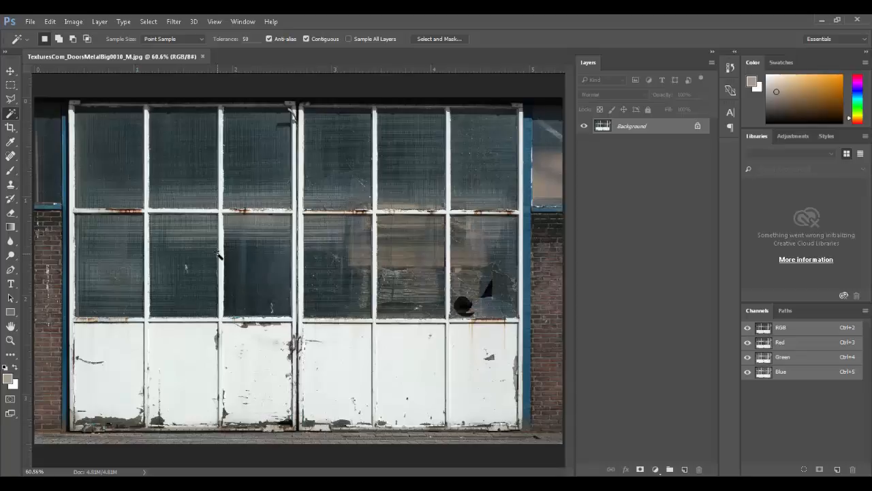
Step: Add a new layer and fill it with solid black
key(m)
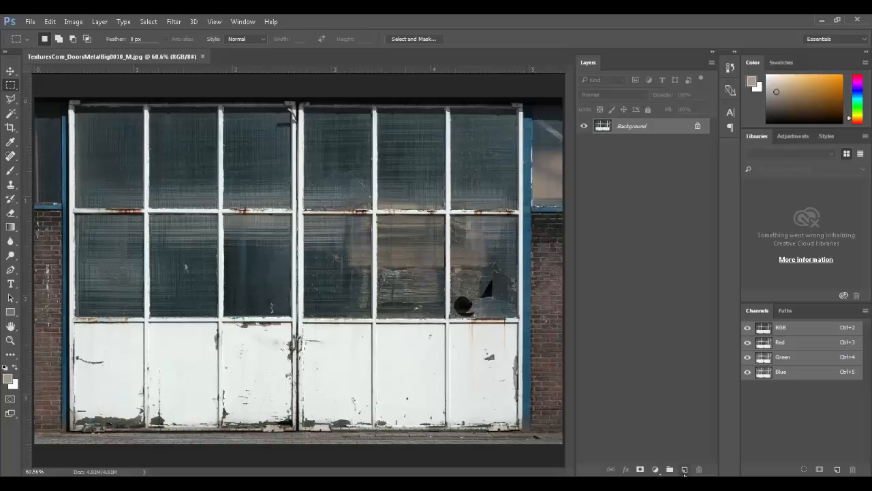
click(685, 469)
key(d)
key(alt+BackSpace)
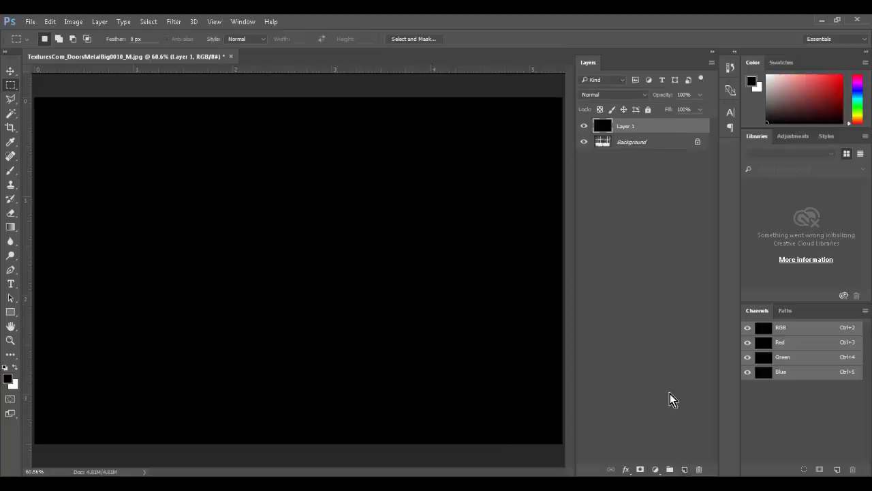
Step: Paint soft white test strokes, up to 98% opacity, then delete the test layer
key(b)
key(x)
mouse_move(141, 197)
mouse_down()
mouse_move(170, 261)
mouse_move(485, 207)
mouse_up()
drag(373, 272, 485, 351)
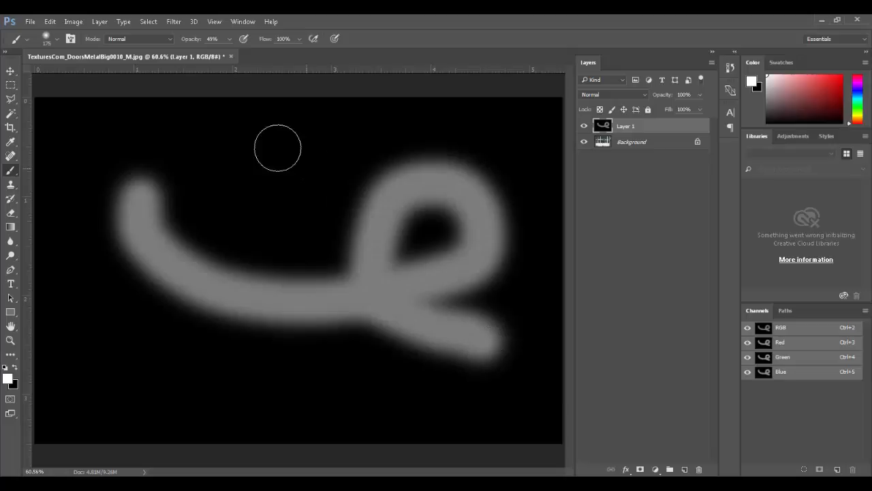
key(9)
key(8)
mouse_move(238, 175)
mouse_down()
mouse_move(350, 263)
mouse_move(325, 318)
mouse_move(415, 371)
mouse_up()
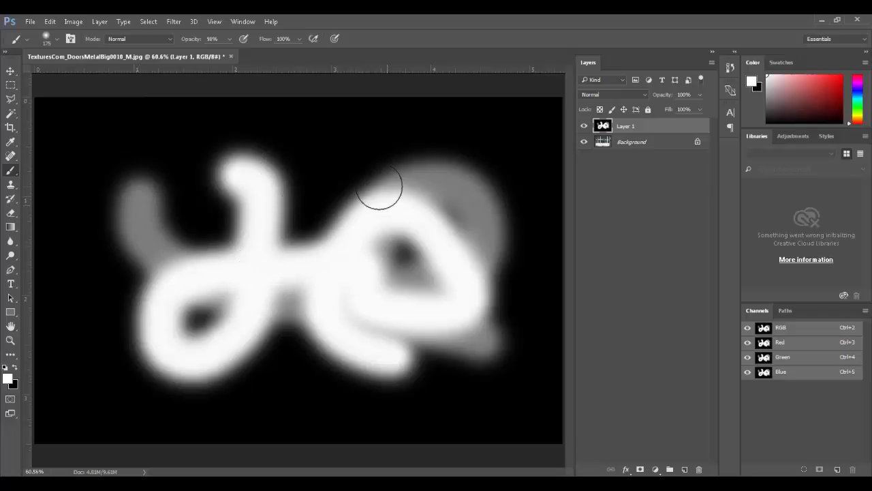
click(698, 470)
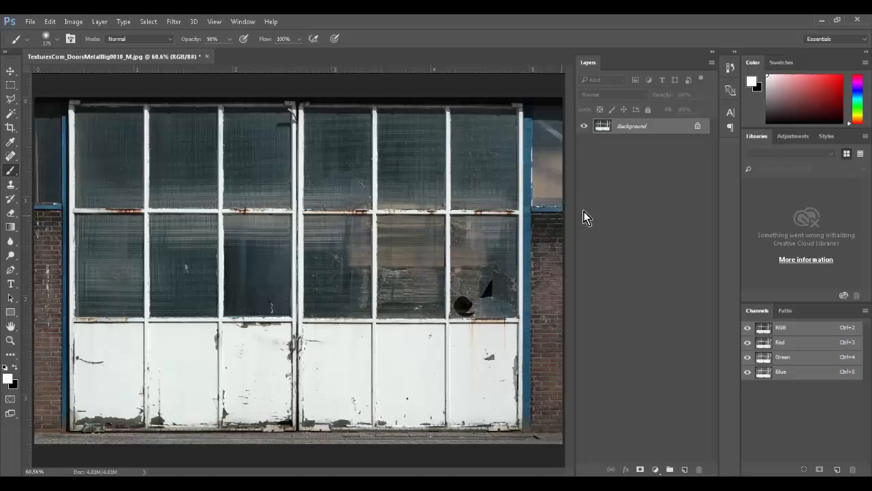
Step: Marquee-select the three top glass panes of the left door, adding each with Shift
key(m)
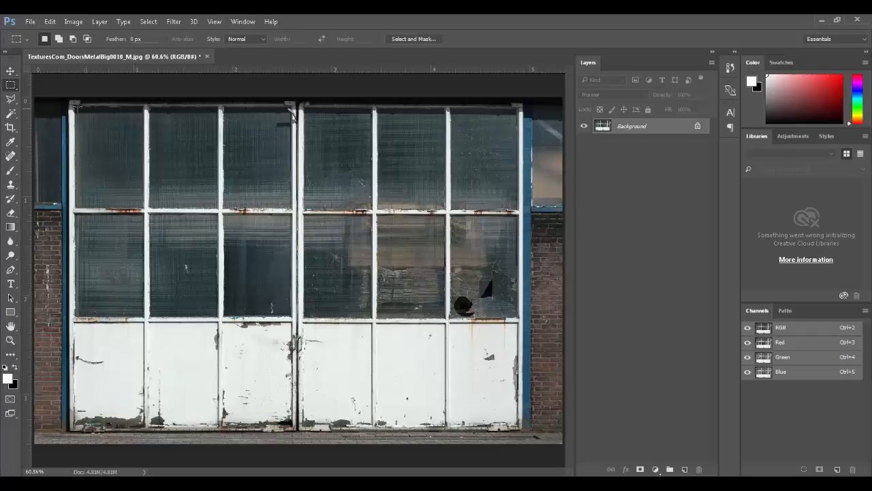
drag(75, 105, 144, 211)
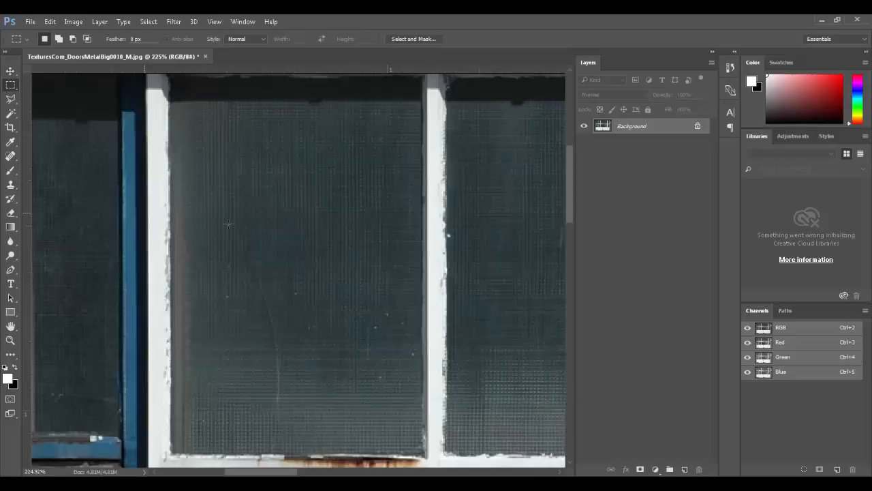
drag(253, 230, 239, 252)
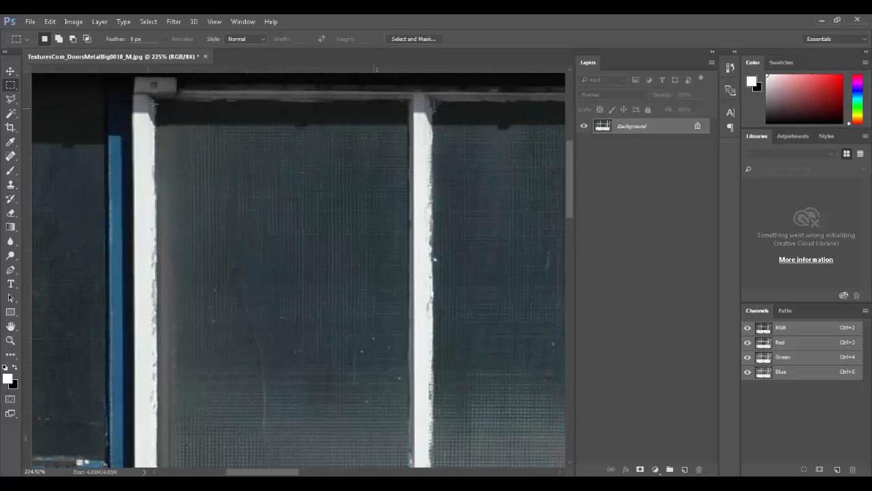
drag(154, 99, 409, 146)
key(space)
key(space)
drag(447, 79, 259, 347)
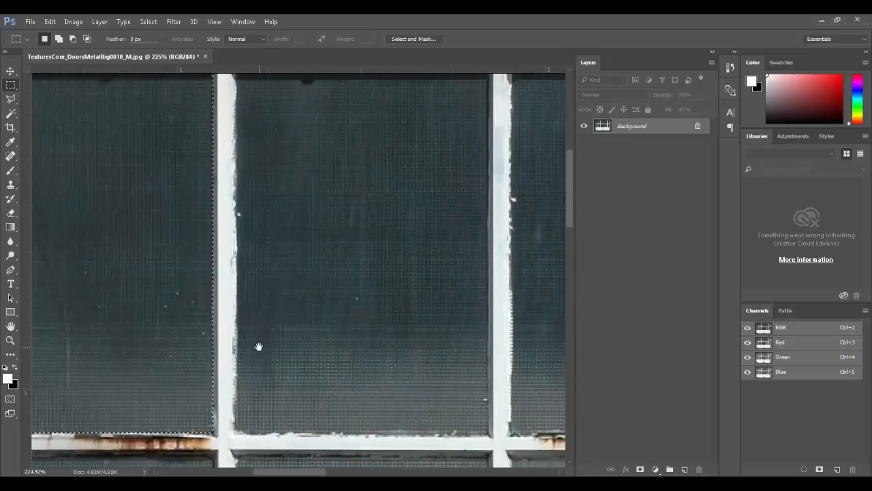
key(ctrl+minus)
key(ctrl+minus)
key(shift)
drag(272, 177, 388, 344)
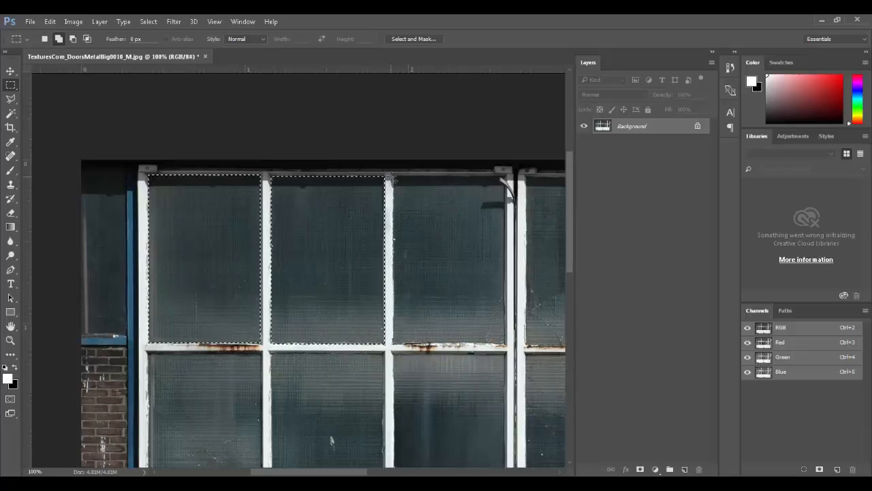
drag(393, 176, 506, 344)
Step: Add the three second-row glass panes to the selection
drag(421, 298, 450, 230)
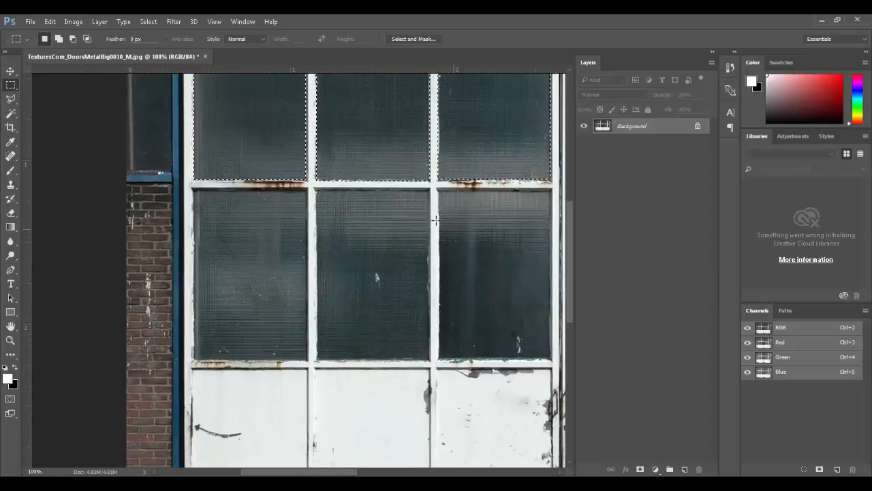
drag(195, 191, 310, 363)
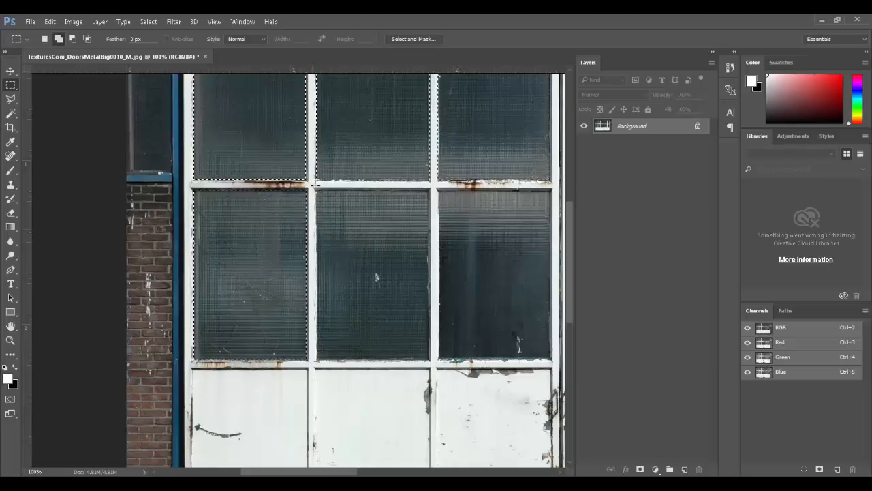
drag(316, 190, 432, 363)
scroll(307, 272, right, 5)
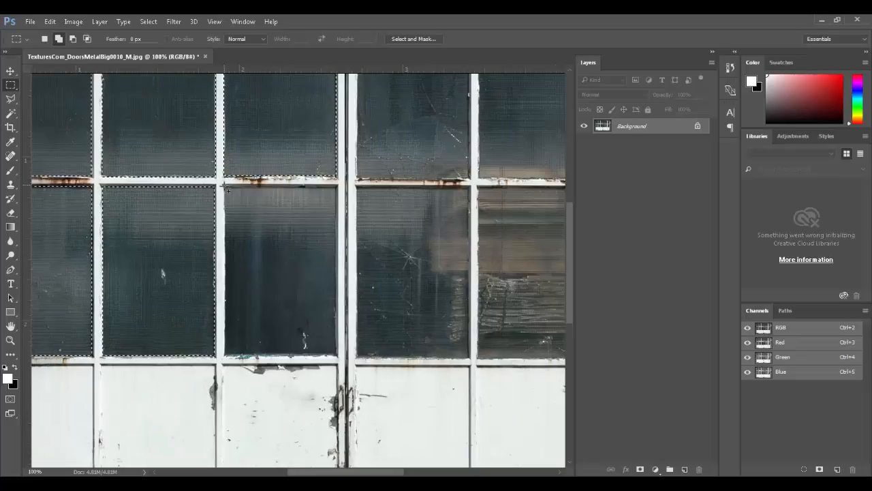
drag(226, 187, 339, 355)
key(ctrl+0)
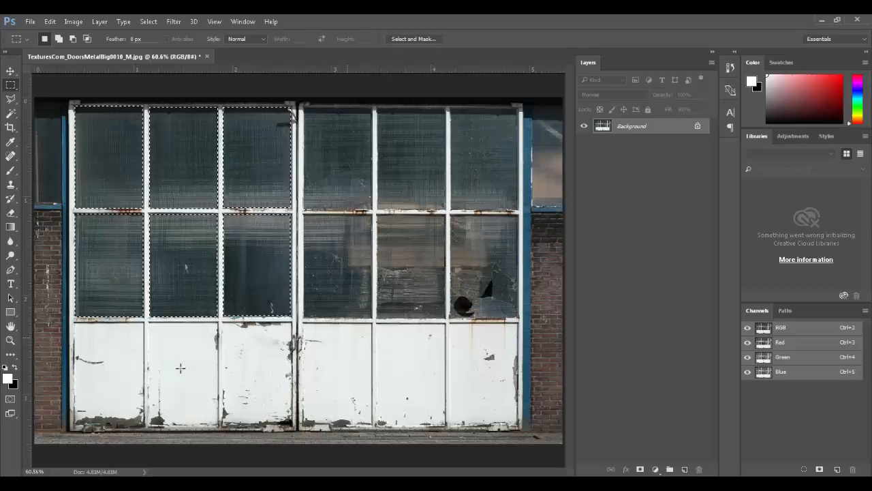
Step: Add the three lower white panels to the selection, then fit the whole door in view
drag(117, 356, 153, 380)
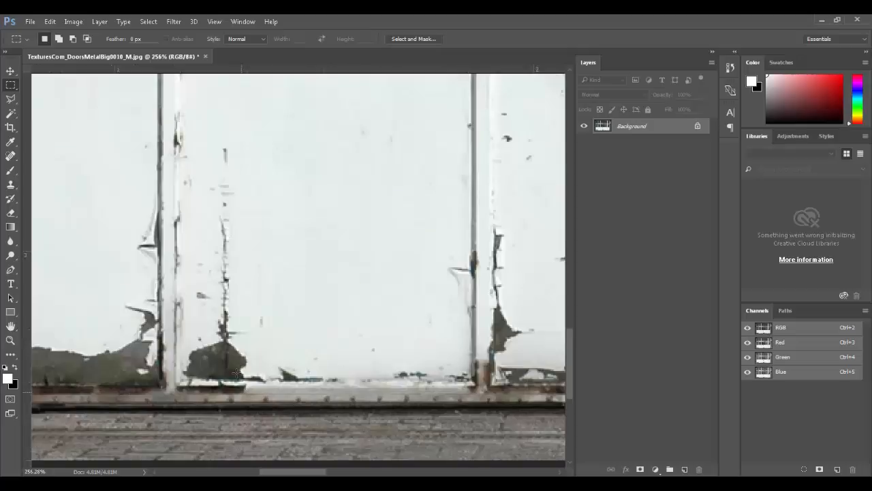
key(ctrl+minus)
key(ctrl+minus)
key(ctrl+minus)
ctrl+drag(213, 219, 317, 300)
key(ctrl+minus)
key(ctrl+minus)
key(ctrl+minus)
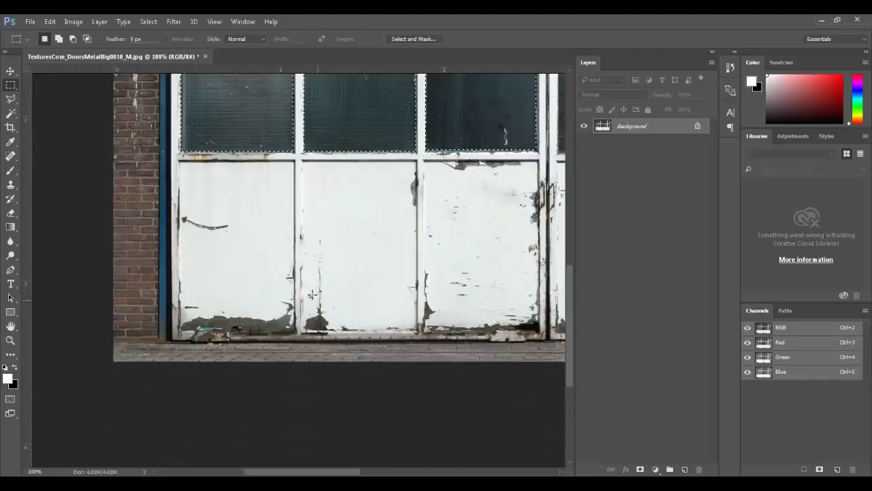
drag(266, 207, 264, 257)
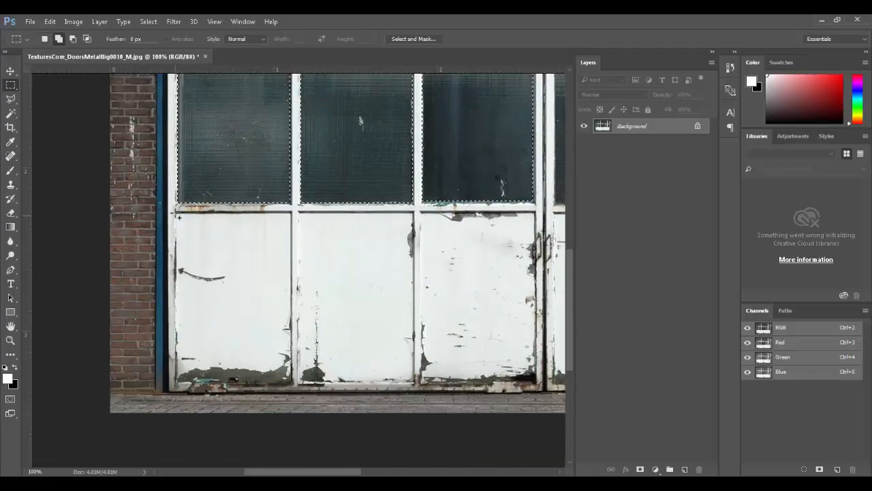
shift+drag(179, 228, 268, 313)
shift+drag(282, 379, 291, 382)
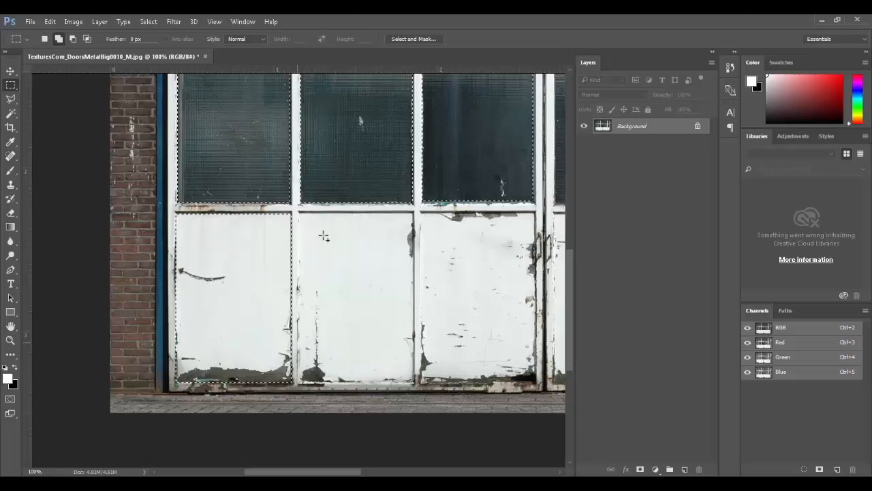
shift+drag(300, 213, 414, 383)
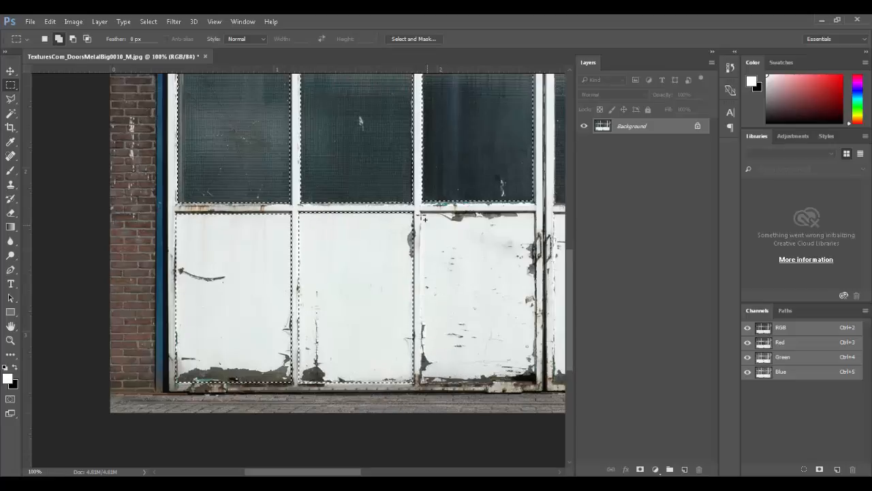
shift+drag(421, 212, 537, 383)
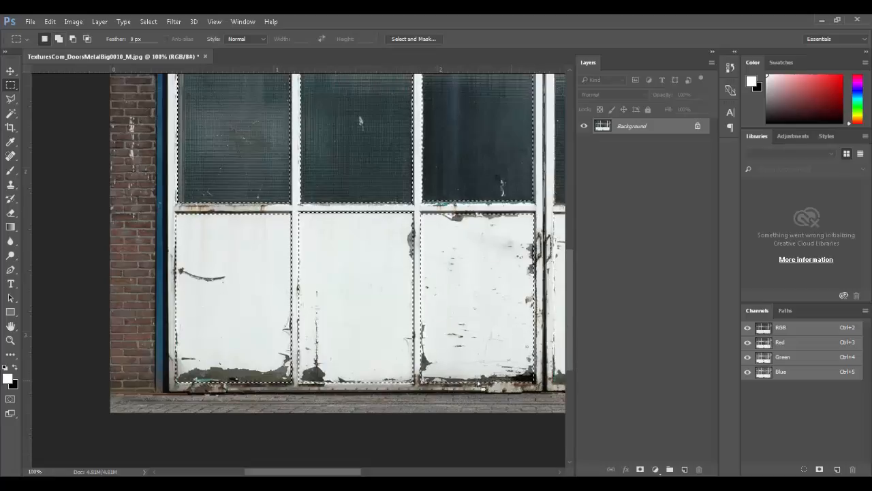
key(ctrl+0)
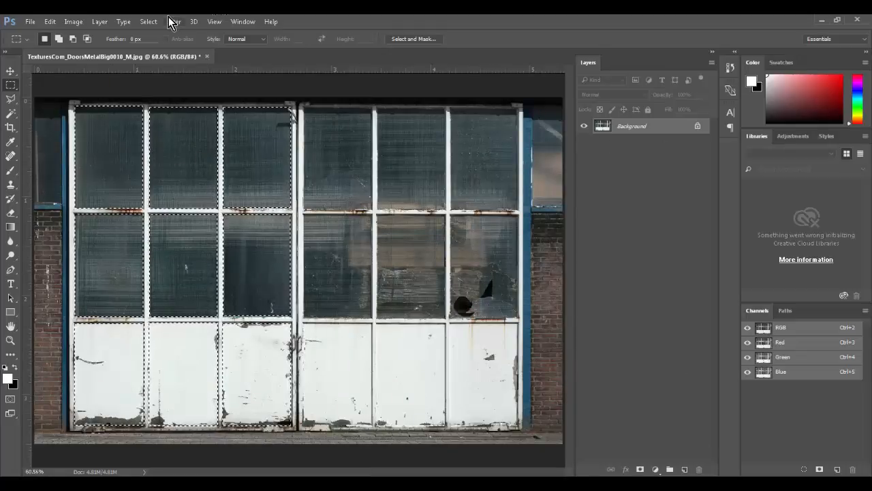
Step: Save the pane selection as channel 'LeftSide', then fill it white on a new Layer 1
click(148, 22)
click(218, 275)
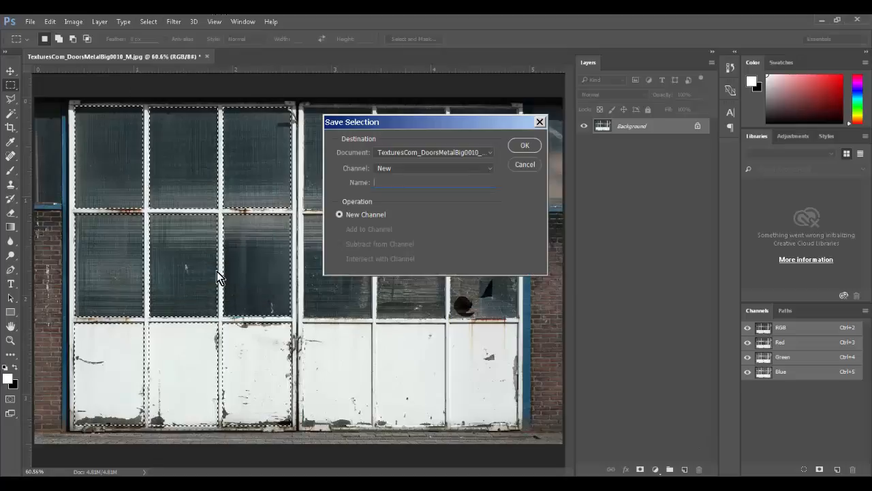
text(Le)
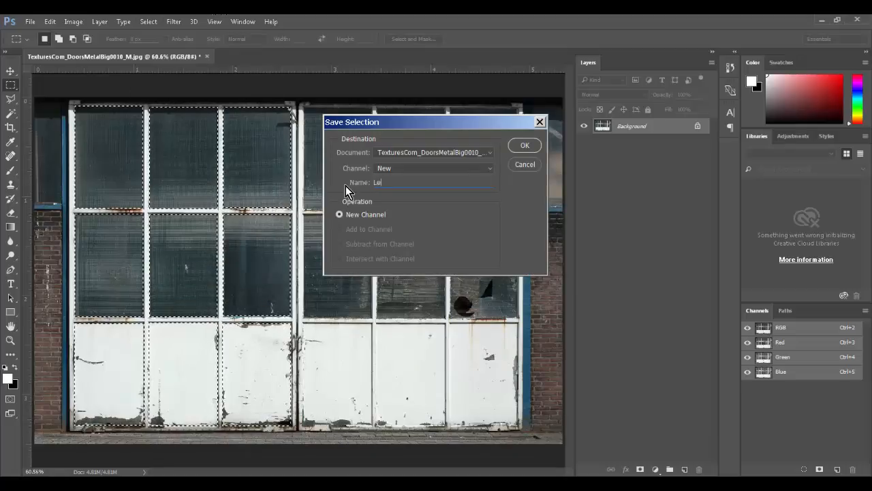
text(ftS)
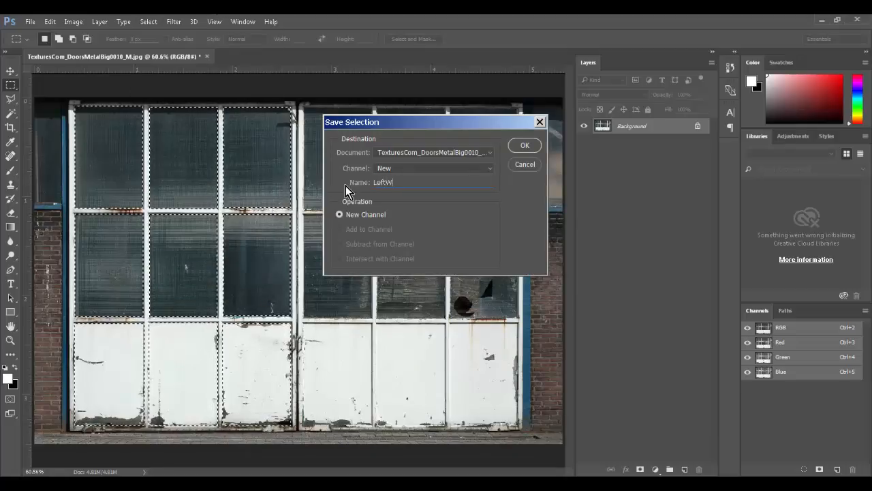
text(ide)
key(Return)
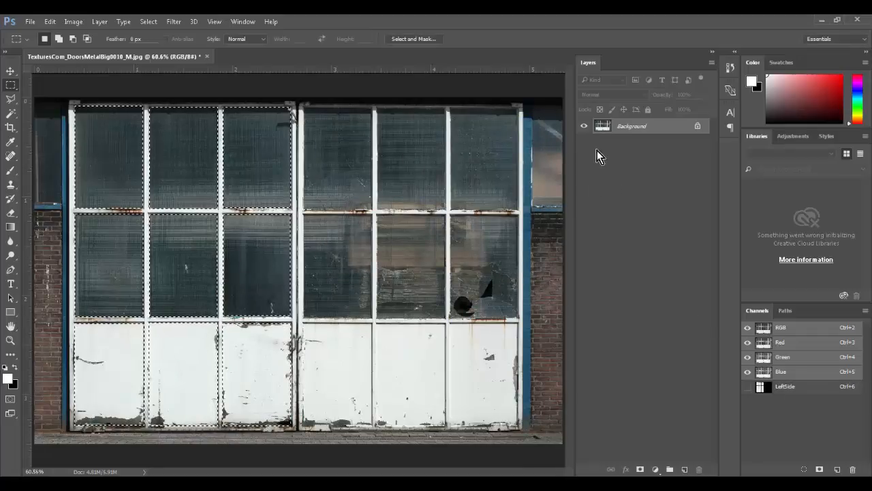
click(685, 469)
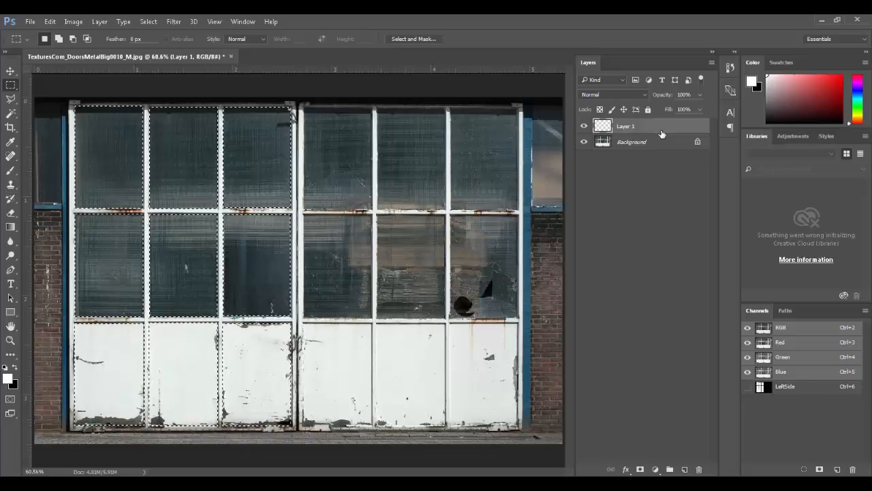
key(alt+BackSpace)
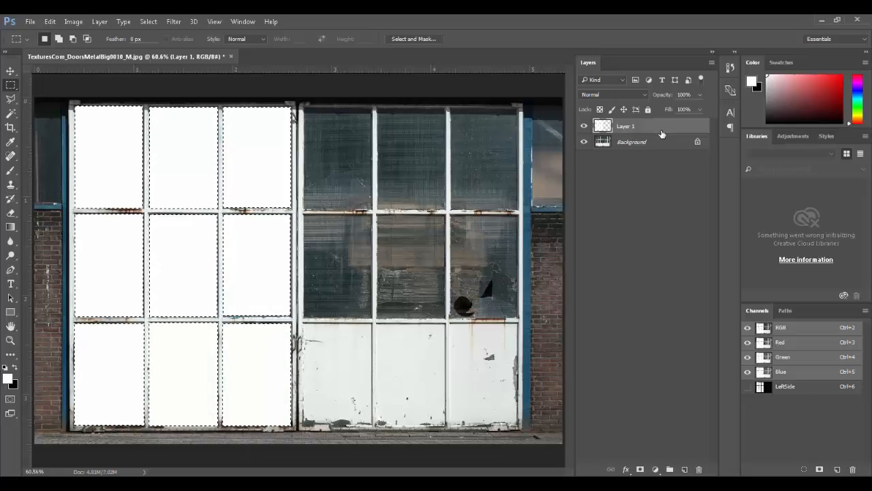
Step: Add a new layer below Layer 1 and fill it with solid black
click(655, 184)
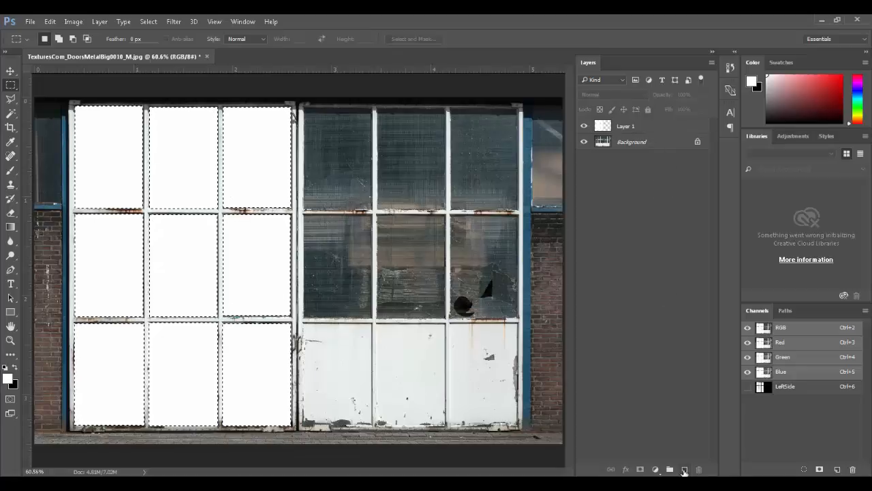
click(684, 468)
drag(636, 128, 635, 152)
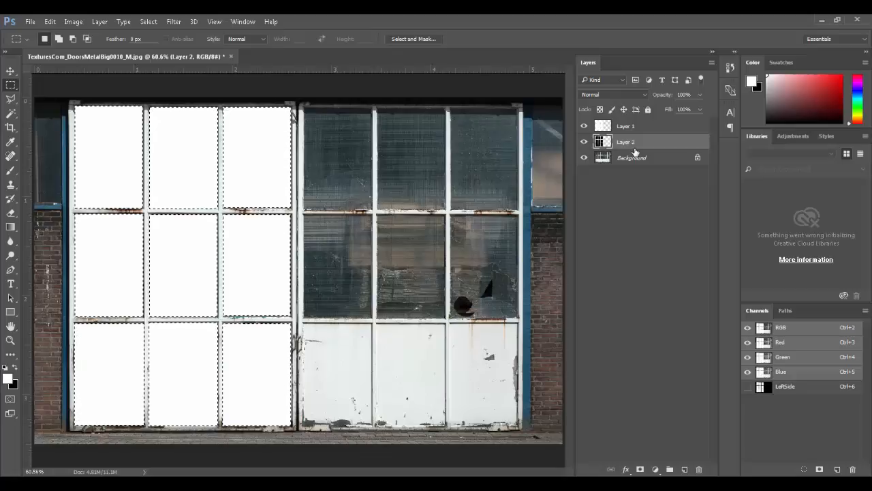
key(ctrl+BackSpace)
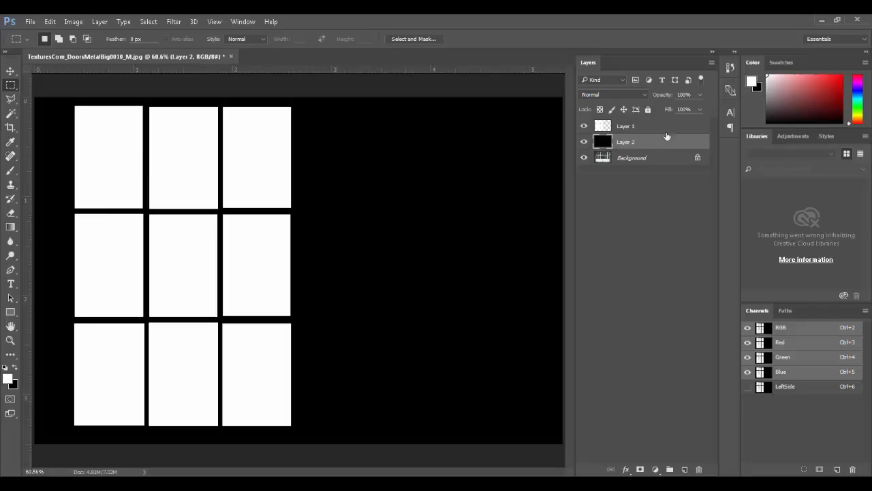
Step: Hide the layers to compare a window frame junction with the photo, then show the black layer again
drag(584, 141, 584, 127)
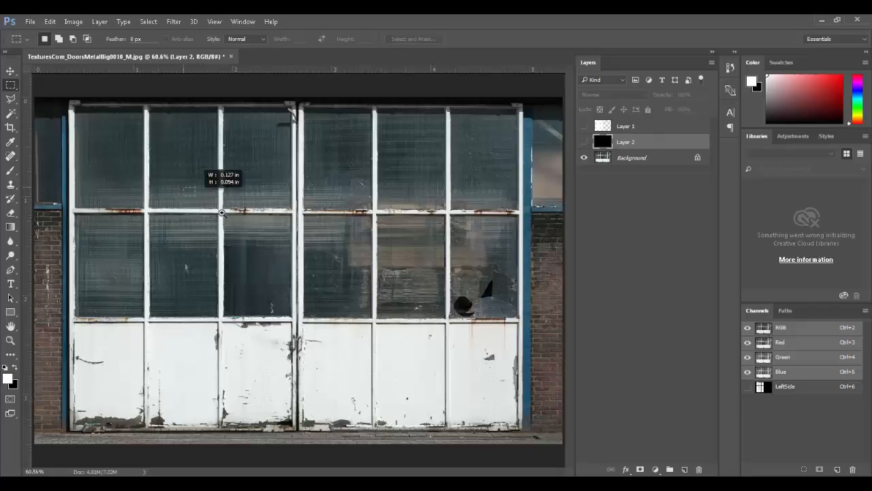
ctrl+drag(218, 206, 393, 247)
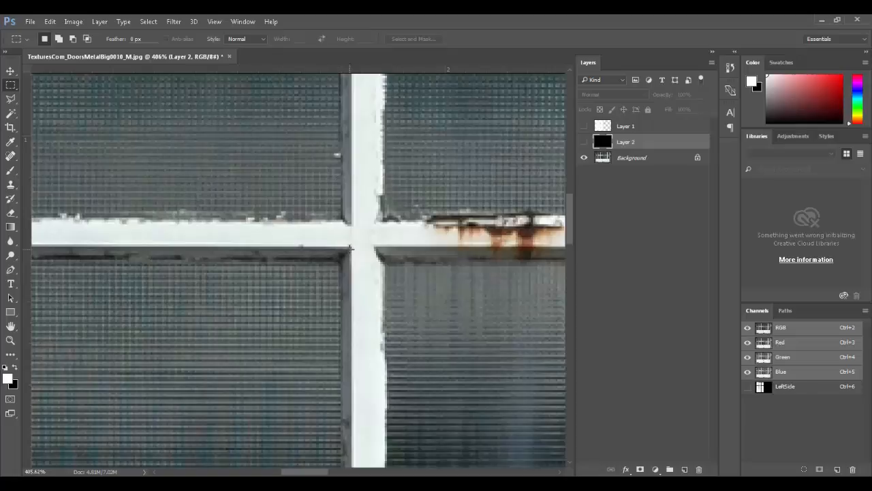
key(ctrl+0)
click(584, 141)
Step: Enable Bevel & Emboss on Layer 1 as an Outer Bevel and adjust its depth and size
double_click(668, 126)
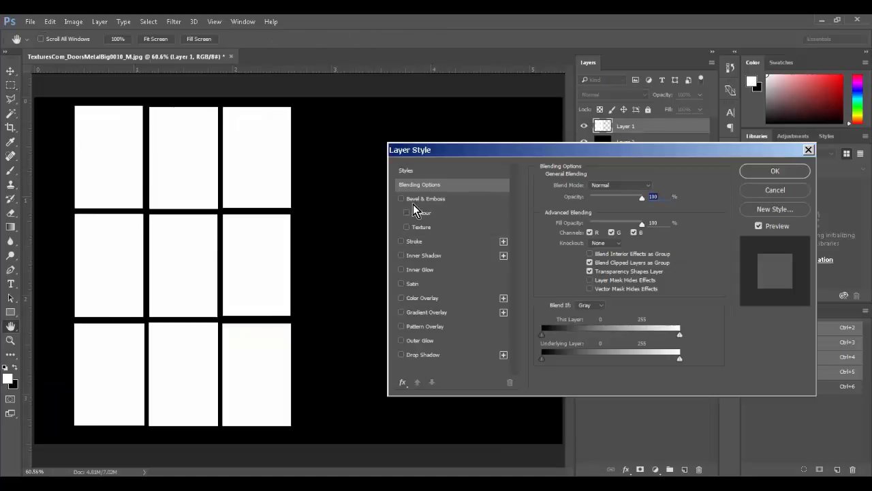
click(402, 199)
click(419, 197)
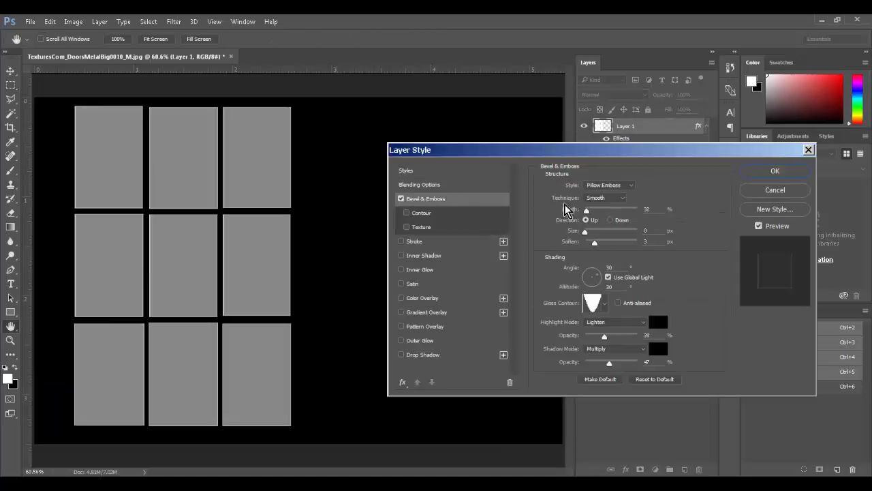
drag(599, 210, 603, 207)
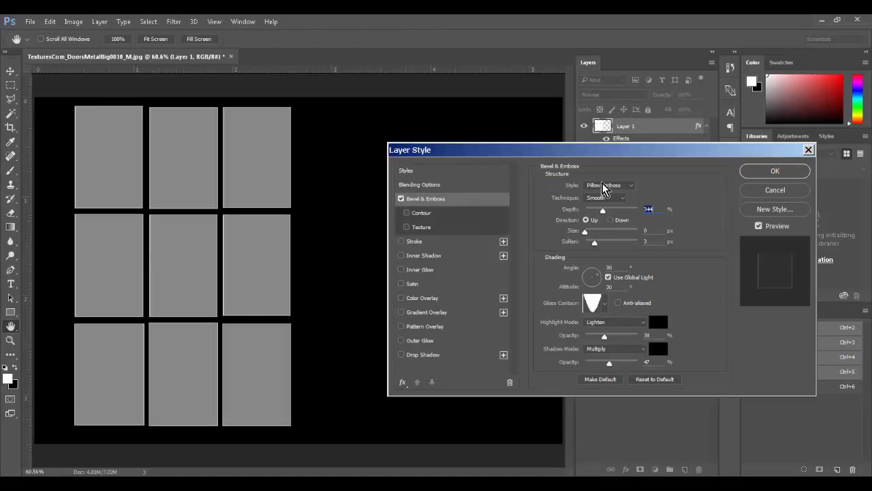
click(602, 186)
click(600, 195)
ctrl+drag(197, 188, 253, 243)
drag(592, 233, 602, 243)
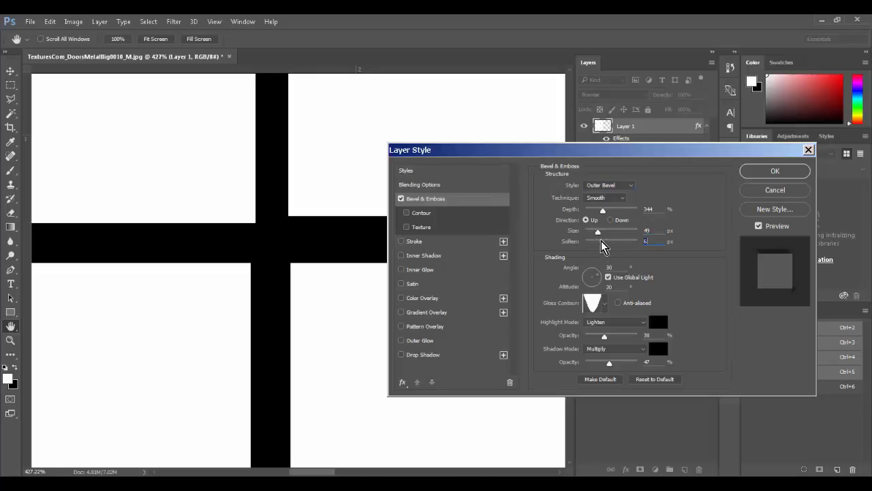
Step: Set the bevel highlight colour to white and raise the highlight and shadow opacities
click(617, 324)
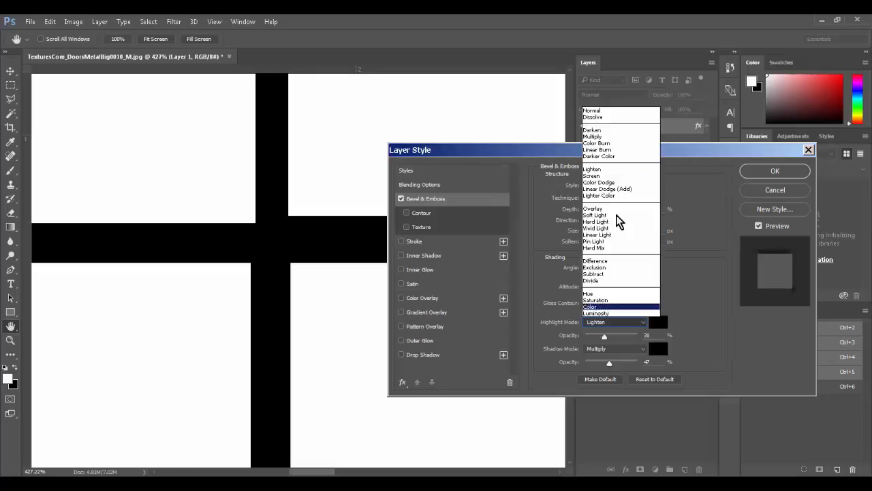
click(671, 335)
click(657, 321)
drag(363, 169, 295, 132)
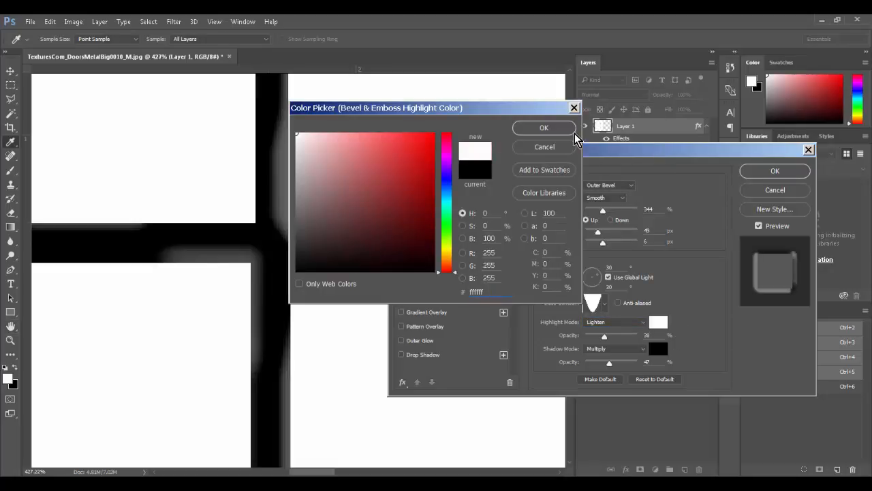
click(543, 129)
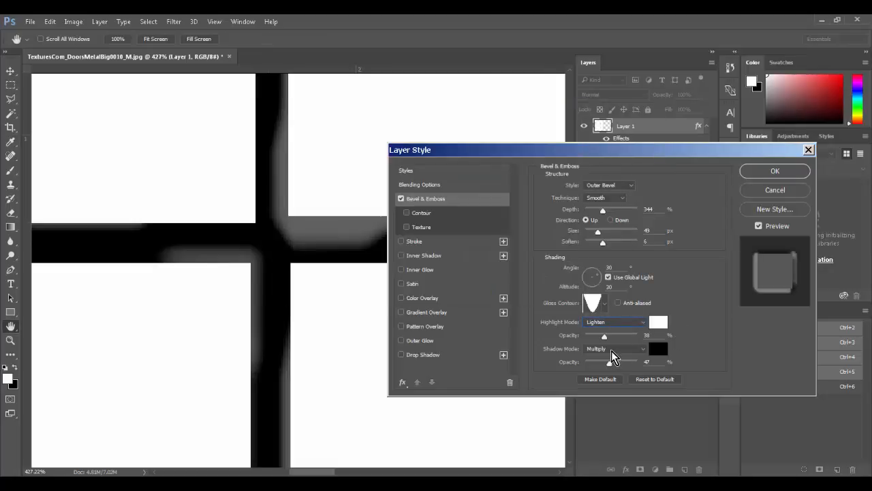
drag(611, 361, 645, 363)
mouse_move(604, 336)
mouse_down()
mouse_move(645, 336)
mouse_move(617, 338)
mouse_up()
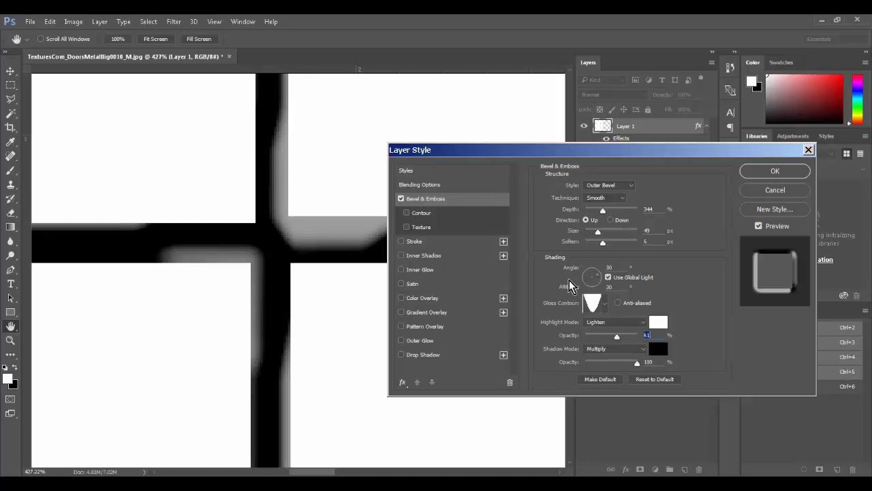
Step: Switch to Chisel Hard at 178% depth, adjust the light angle, set both opacities to 43%, and apply
click(604, 197)
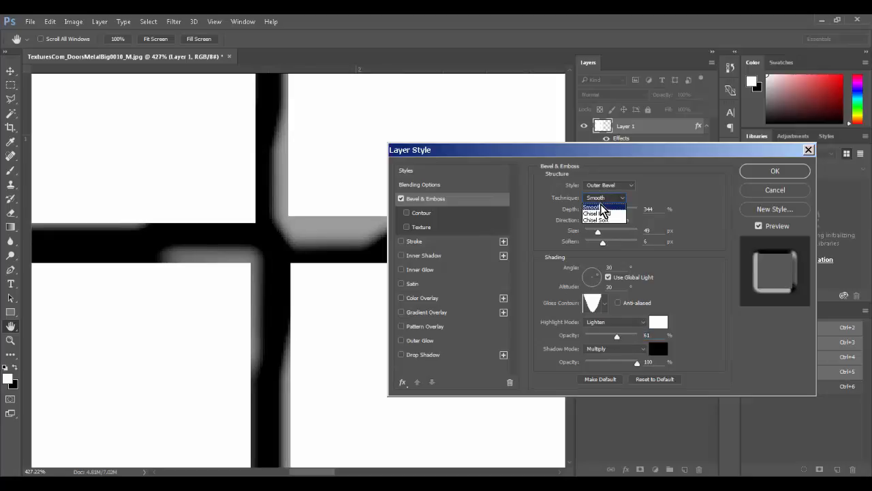
click(603, 210)
mouse_move(599, 212)
mouse_down()
mouse_move(597, 233)
mouse_move(584, 233)
mouse_move(595, 243)
mouse_up()
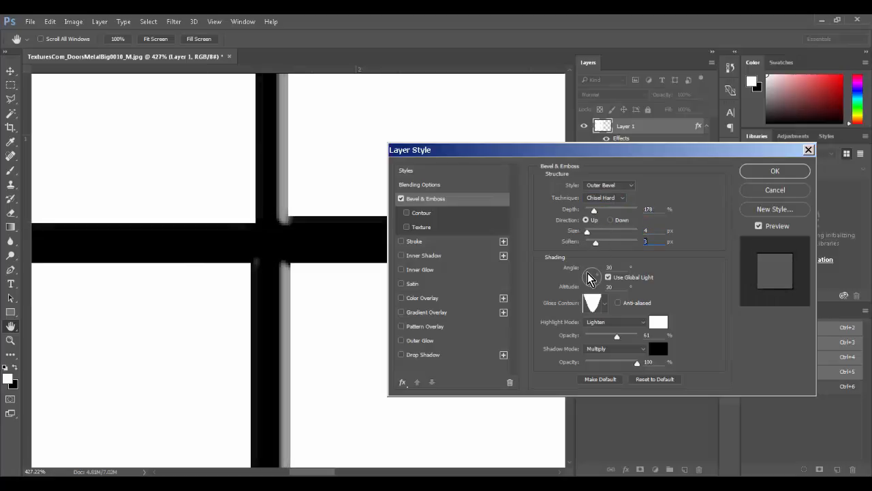
click(589, 270)
drag(591, 277, 586, 271)
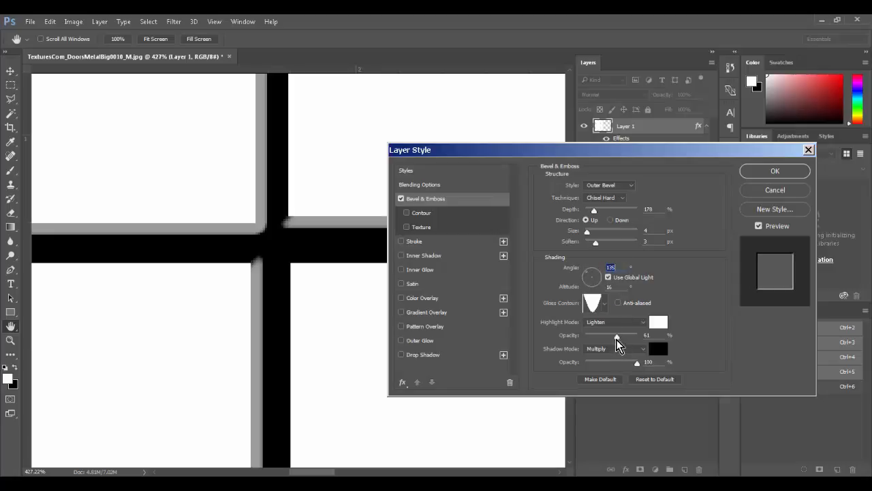
click(607, 362)
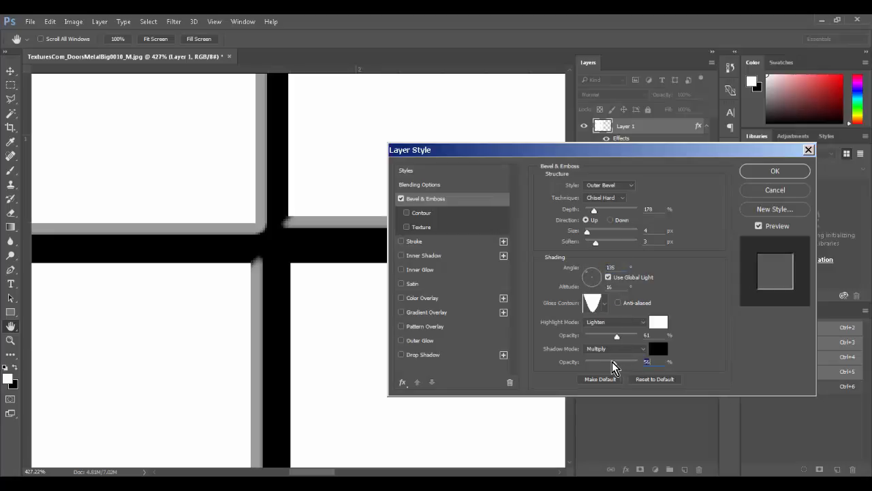
click(607, 335)
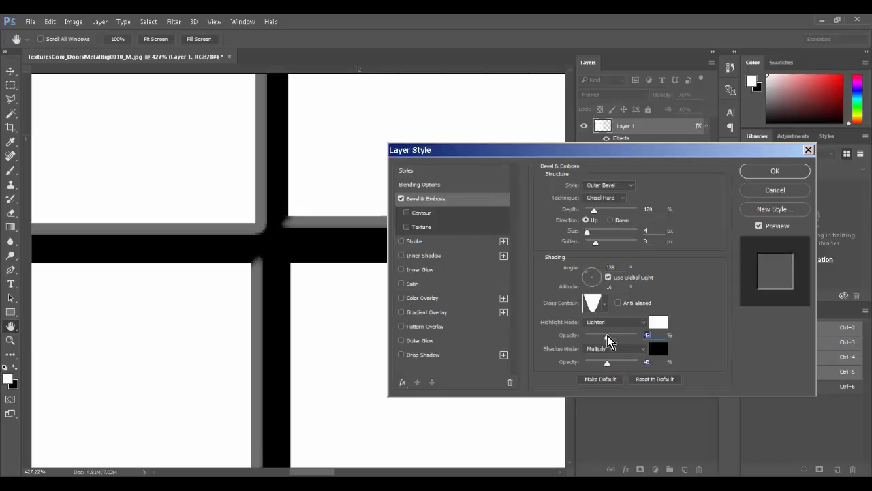
click(780, 169)
key(ctrl+0)
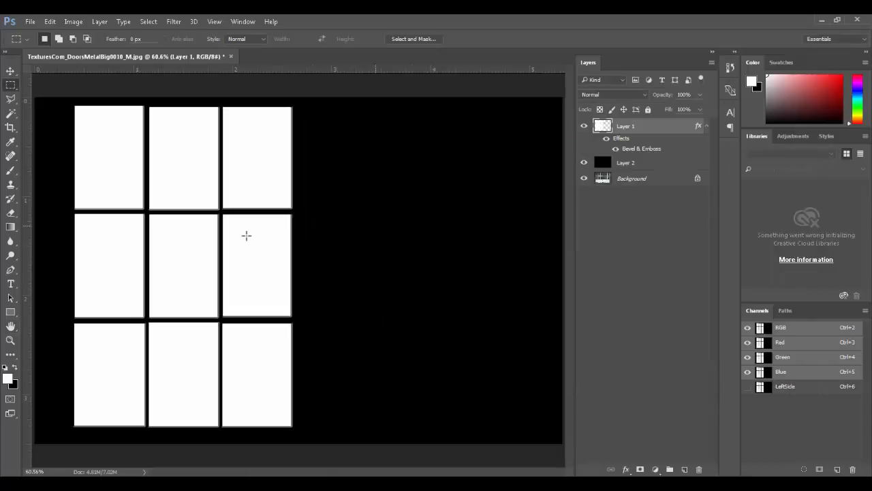
ctrl+drag(172, 213, 211, 262)
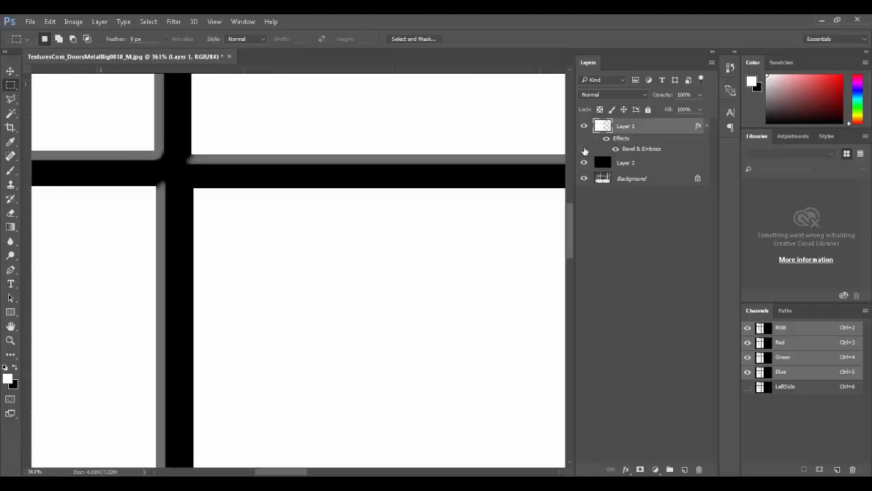
click(587, 163)
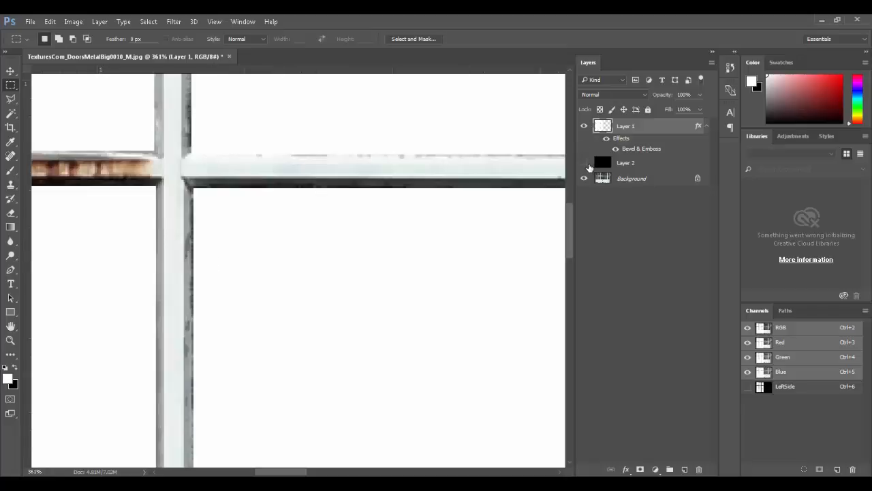
click(584, 128)
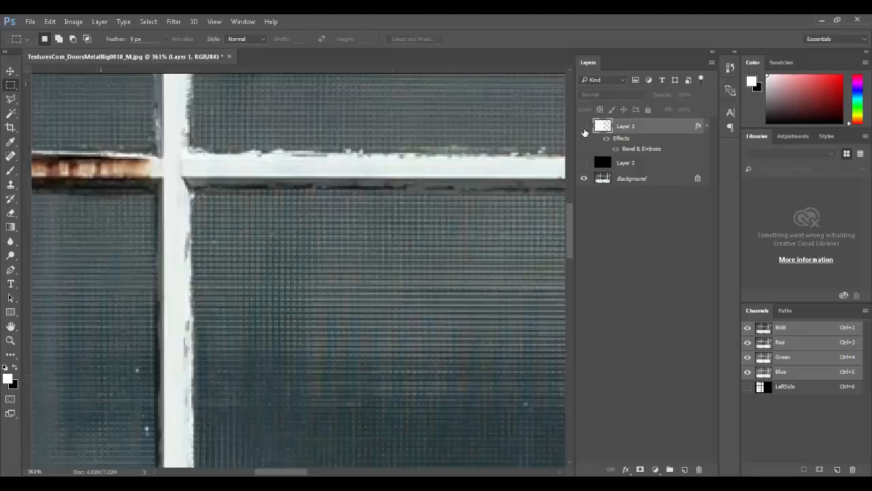
click(584, 127)
click(584, 126)
click(584, 127)
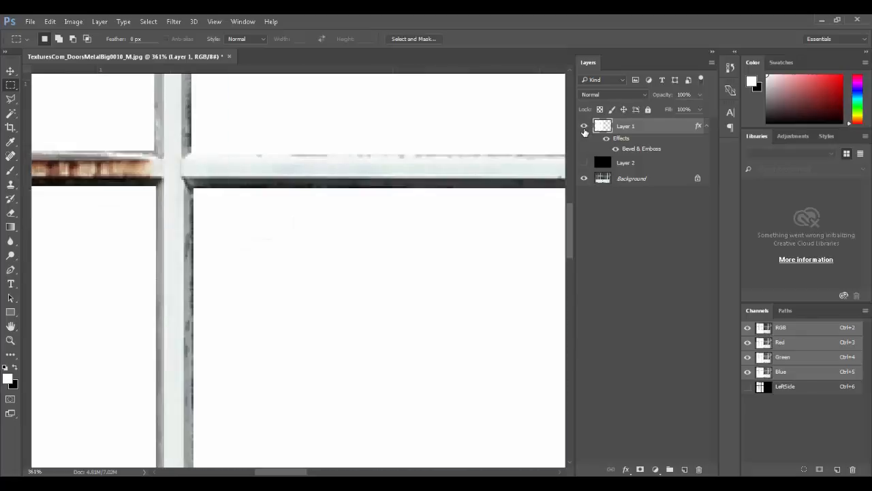
click(583, 163)
click(583, 163)
click(583, 163)
click(584, 164)
click(584, 163)
click(584, 163)
click(583, 163)
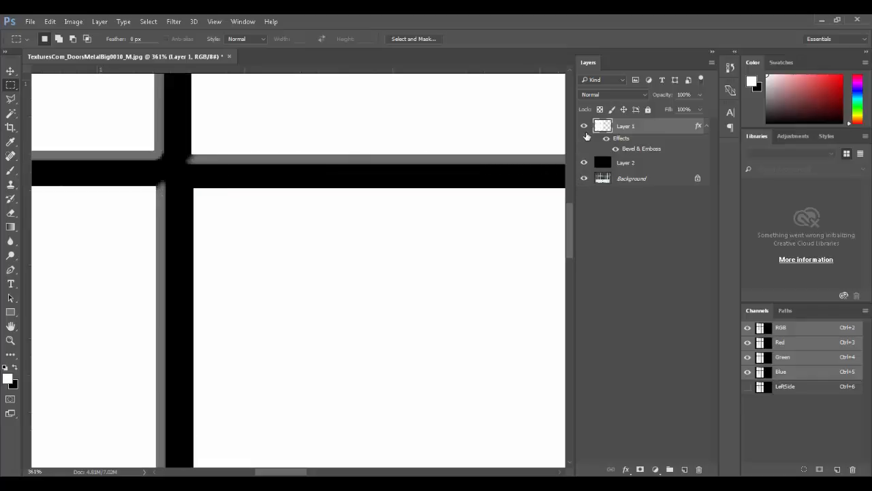
key(ctrl+0)
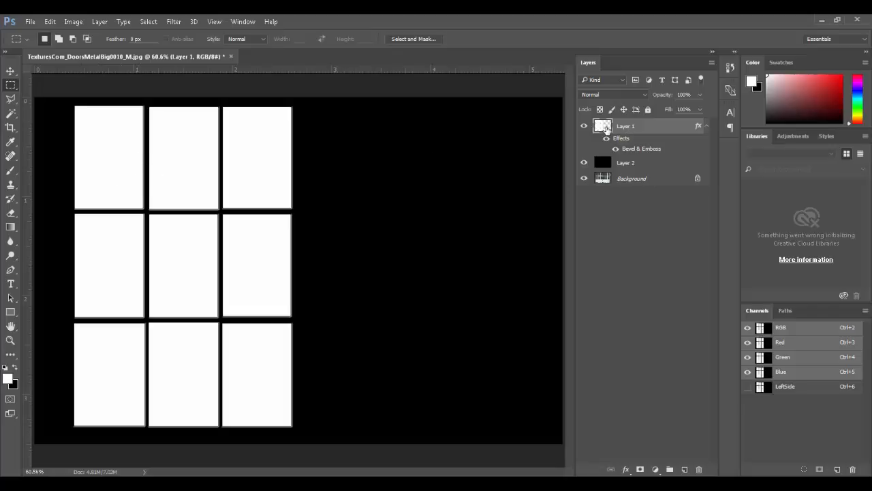
Step: Invert Layer 1's panels to black, fill Layer 2 with white, and zoom in on the panel crossing
key(ctrl+shift+BackSpace)
click(602, 164)
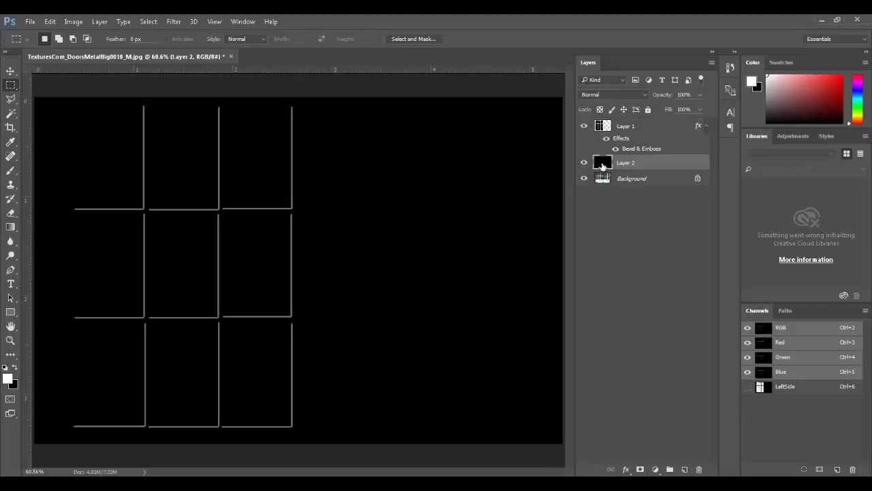
key(alt+BackSpace)
ctrl+drag(134, 198, 173, 236)
drag(389, 220, 443, 246)
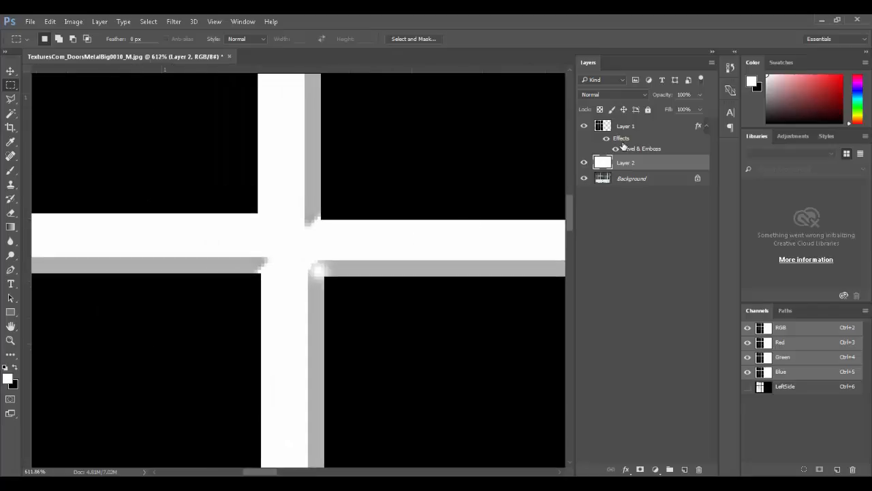
Step: Toggle layer visibility repeatedly to compare the inverted mask against the door photo
click(583, 126)
click(584, 126)
click(583, 164)
click(584, 164)
click(583, 164)
click(583, 164)
click(583, 163)
click(583, 163)
click(583, 164)
click(584, 163)
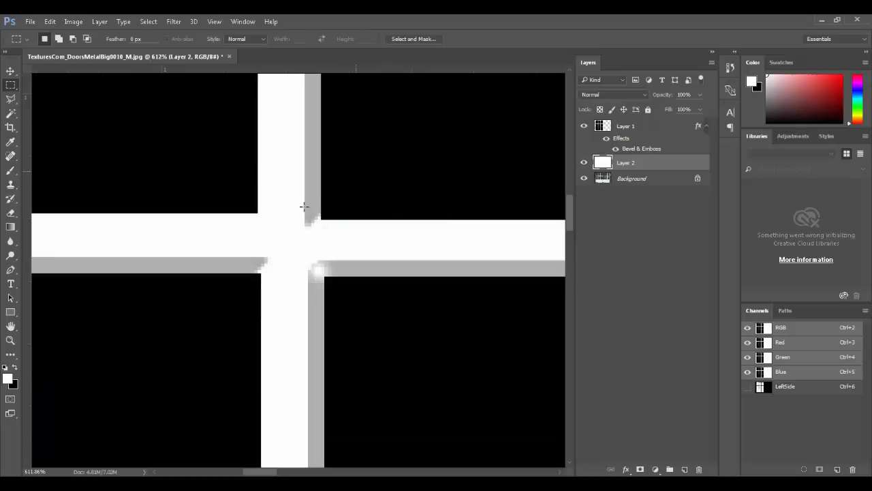
Step: Give Layer 1's bevel a linear, anti-aliased gloss contour
double_click(623, 138)
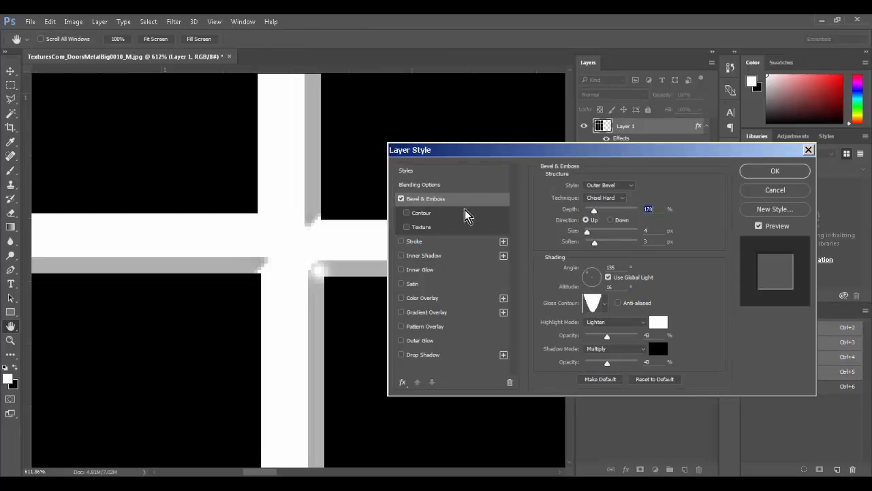
click(604, 304)
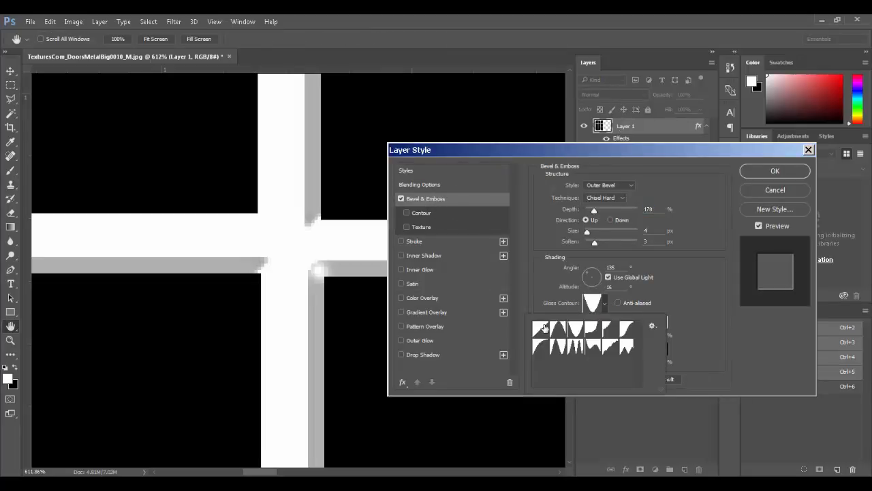
click(542, 328)
click(713, 307)
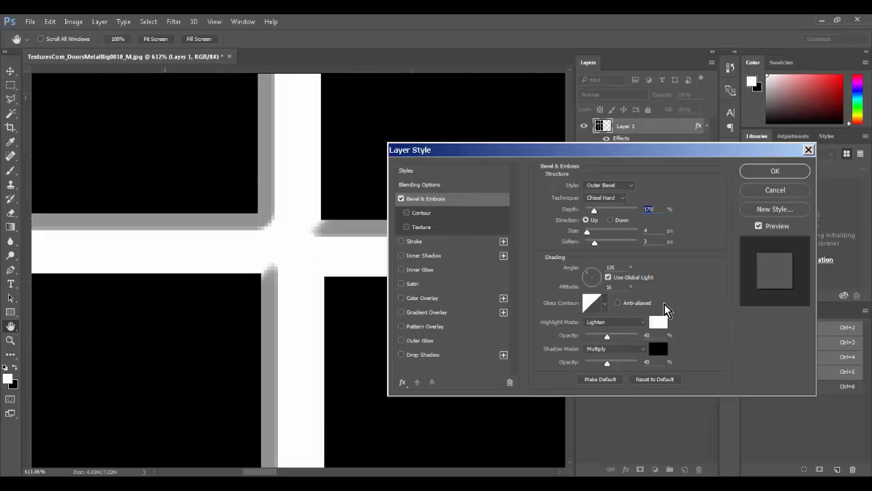
click(618, 303)
Step: Soften Layer 1's bevel edges and set its direction to Down
mouse_move(596, 242)
mouse_down()
mouse_move(619, 245)
mouse_move(587, 240)
mouse_up()
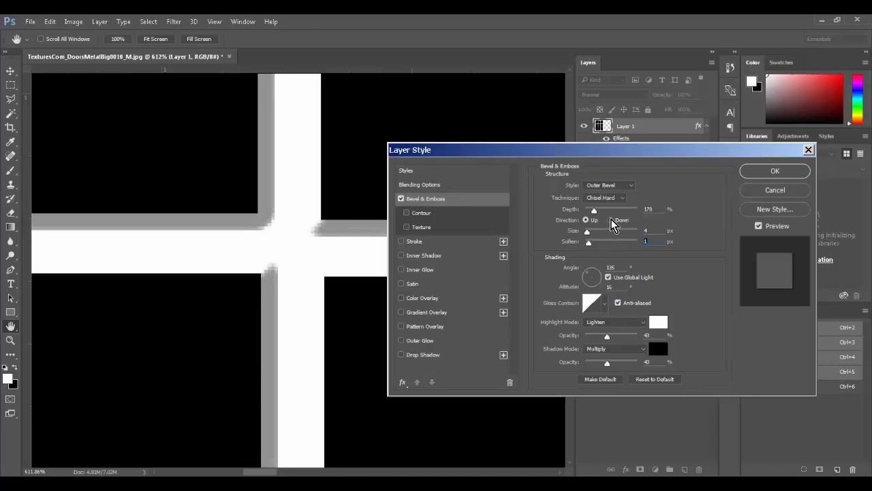
click(612, 220)
click(587, 219)
click(608, 220)
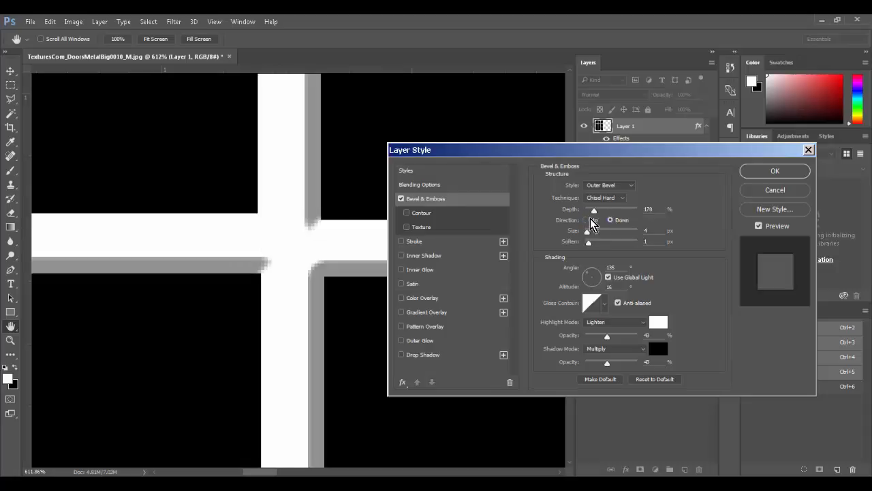
click(593, 219)
click(610, 220)
click(593, 220)
click(610, 220)
click(593, 219)
click(609, 220)
click(775, 171)
Step: Duplicate the bevelled panel layer and set Layer 1 copy's bevel direction to Up
drag(640, 128, 686, 469)
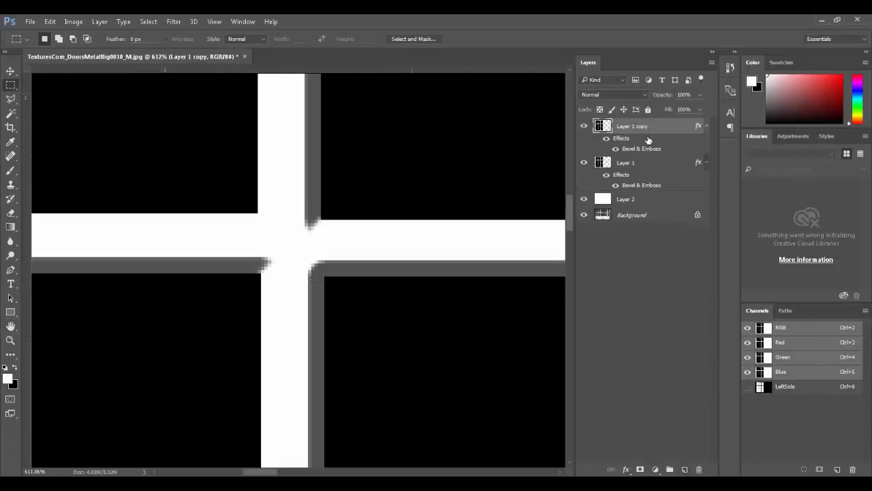
double_click(645, 146)
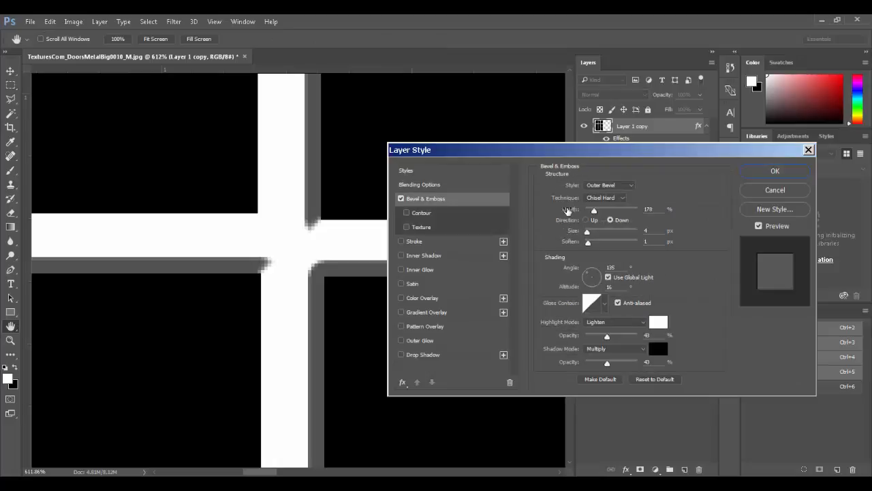
click(586, 221)
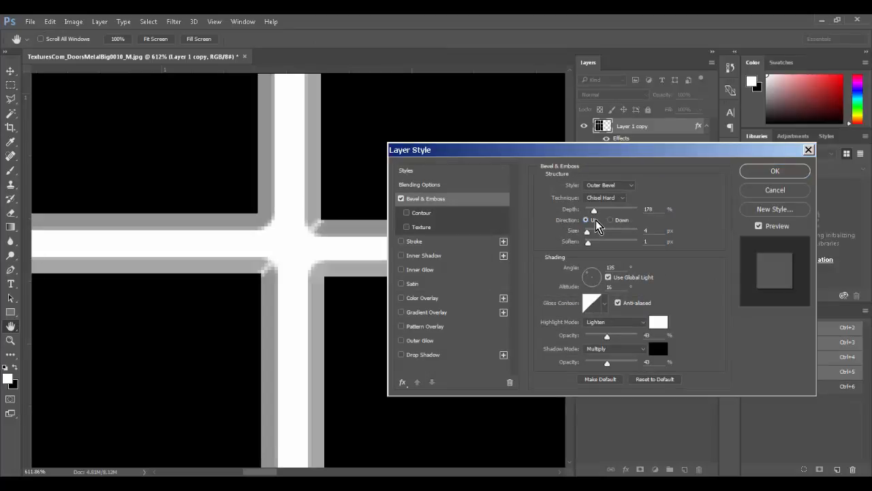
click(775, 172)
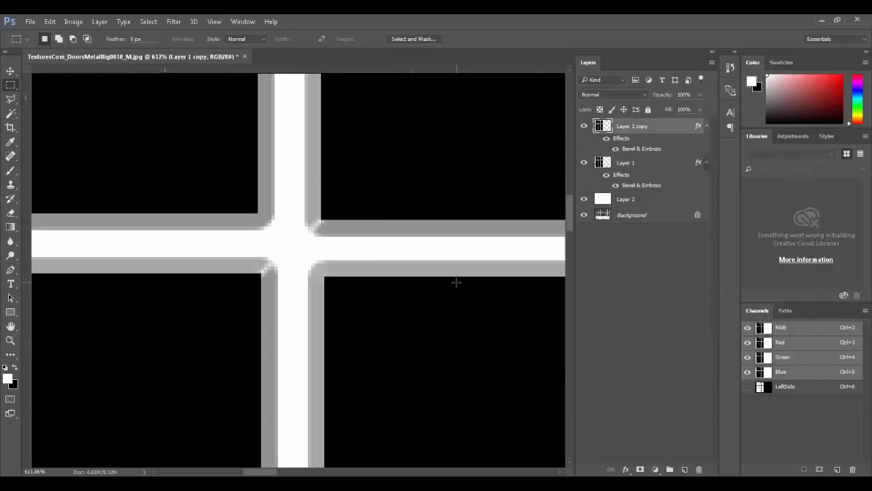
alt+scroll(457, 281, down, 5)
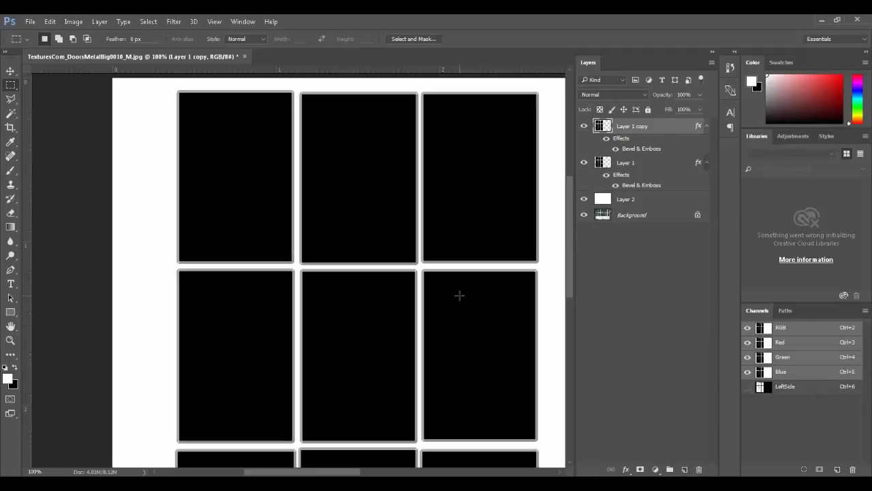
Step: Hide Layer 2's white backing and select Layer 1 together with Layer 1 copy
alt+scroll(459, 295, down, 1)
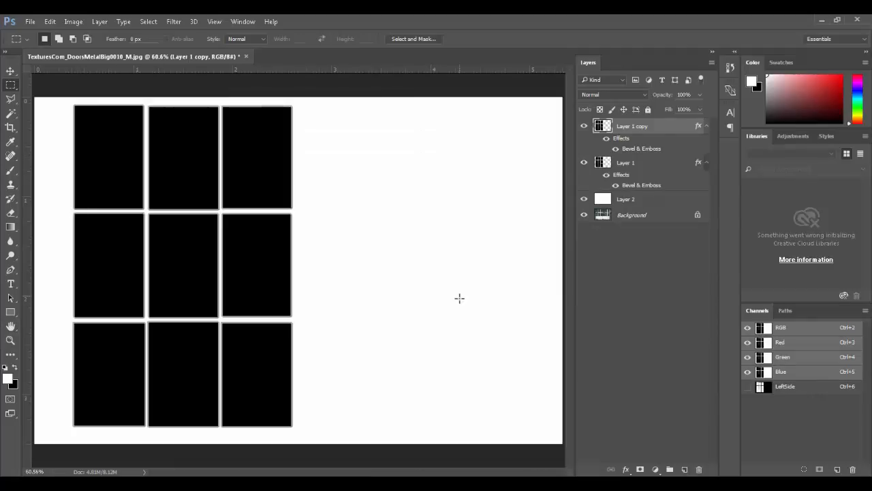
click(583, 200)
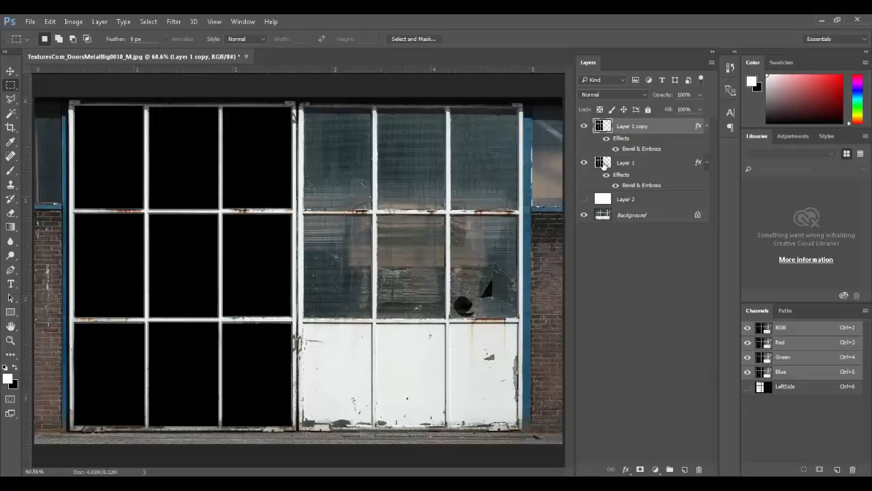
shift+click(603, 164)
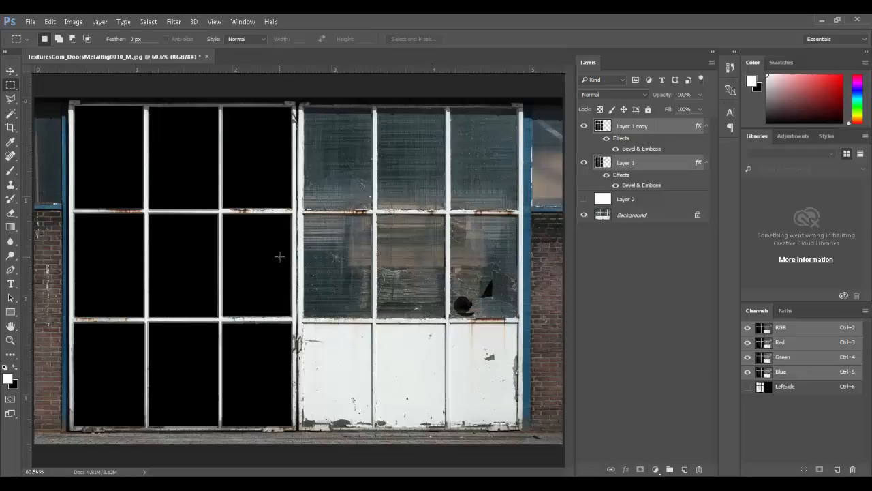
Step: Copy both panel layers over the right door as Layer 1 copy 2 layers
key(v)
key(alt+v)
key(Escape)
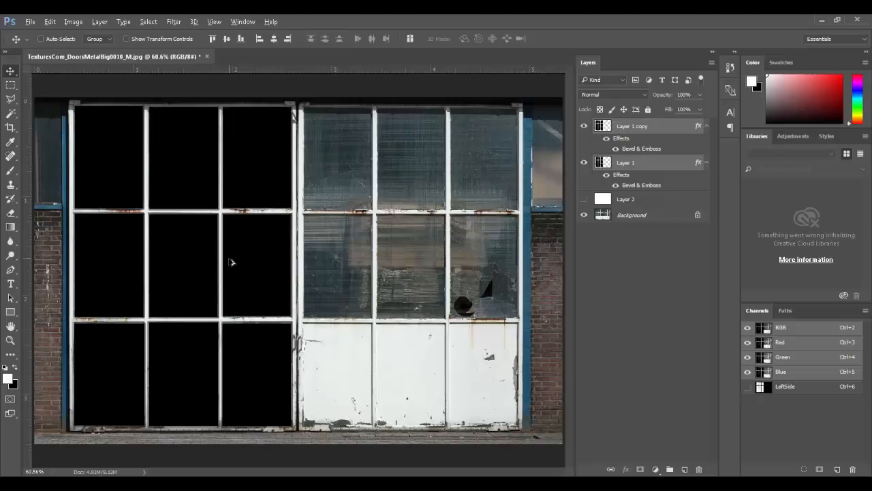
drag(278, 268, 460, 267)
key(ctrl+j)
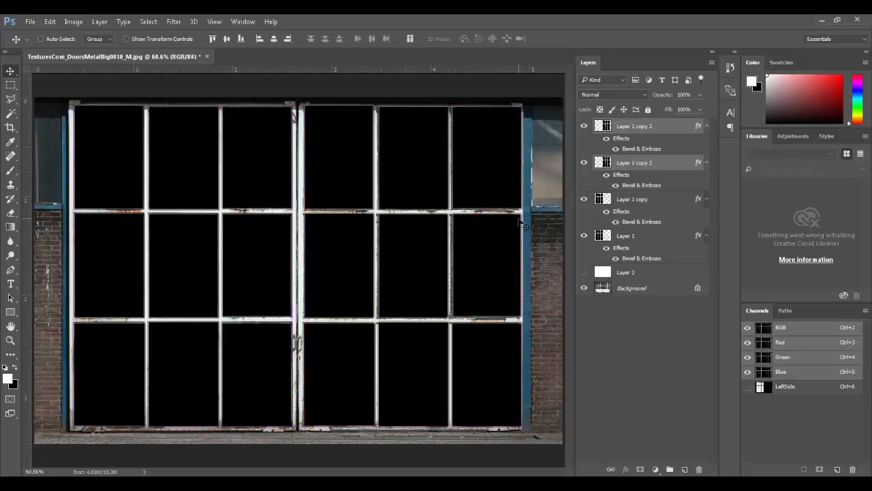
click(584, 127)
click(584, 127)
click(584, 163)
click(584, 163)
Step: Narrow the copied panels to about 98% width to fit the right door
ctrl+drag(491, 156, 545, 213)
key(m)
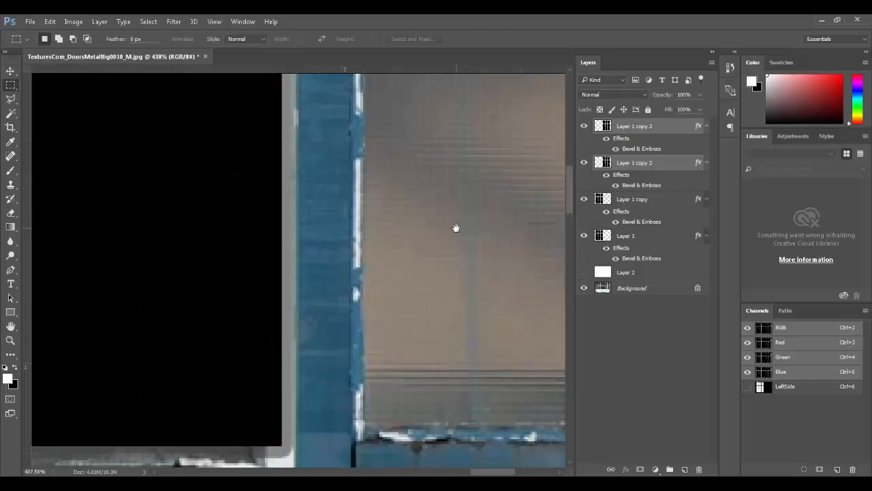
key(ctrl+t)
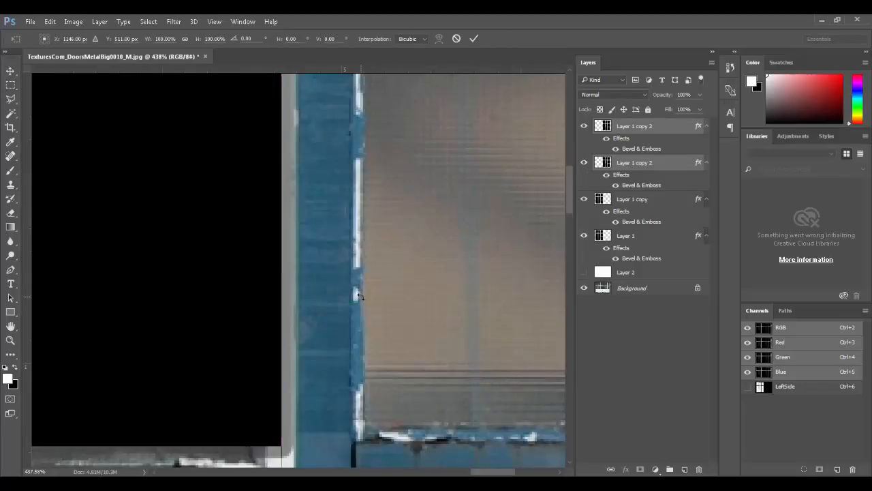
key(ctrl+minus)
key(ctrl+minus)
key(ctrl+minus)
key(ctrl+minus)
drag(294, 407, 288, 407)
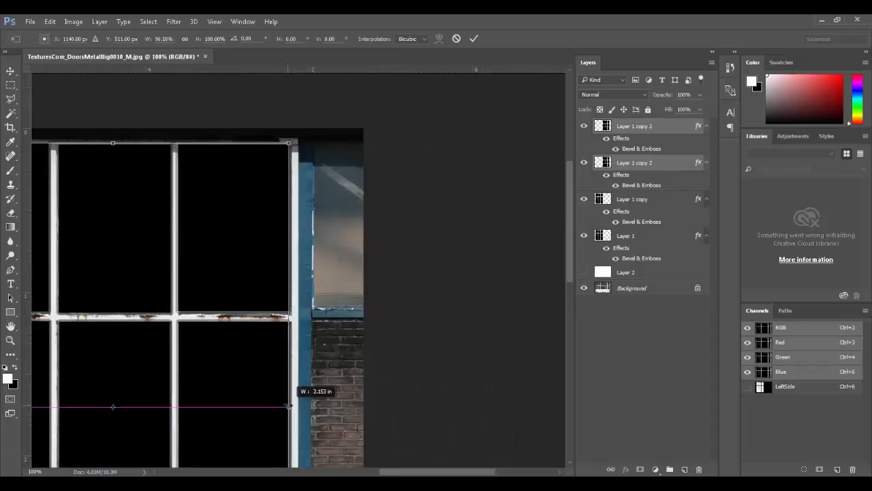
drag(318, 297, 401, 323)
mouse_move(193, 168)
mouse_down()
mouse_move(193, 178)
mouse_move(192, 168)
mouse_up()
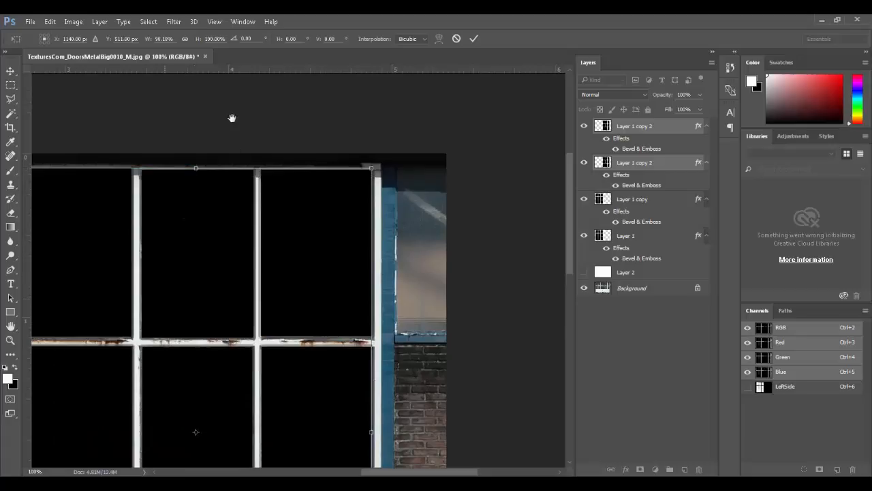
drag(261, 263, 322, 86)
drag(222, 290, 223, 226)
drag(214, 343, 220, 297)
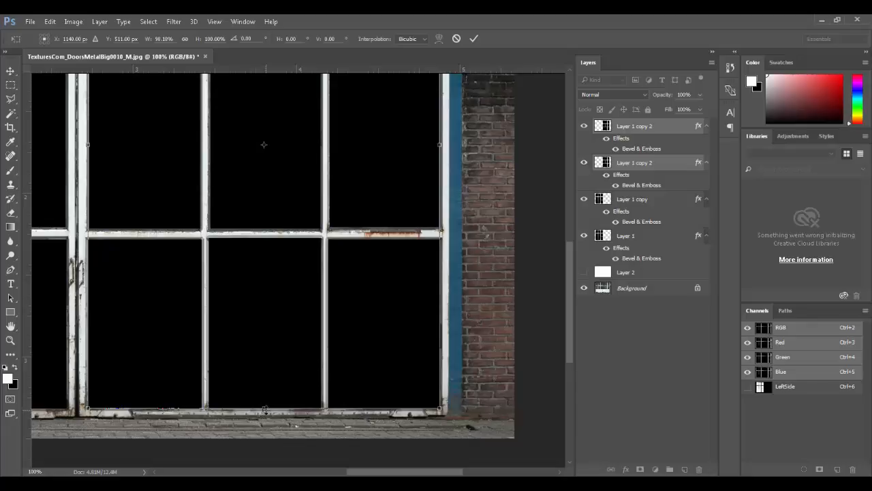
key(Return)
key(m)
Step: Fit the image in view and hide all panel layers to show the door photo
key(ctrl+0)
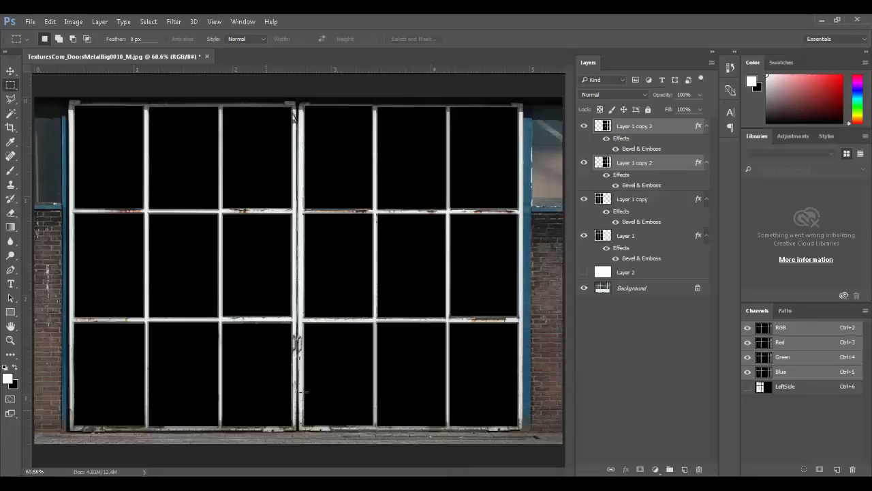
click(581, 272)
click(581, 271)
click(582, 272)
click(582, 272)
click(581, 272)
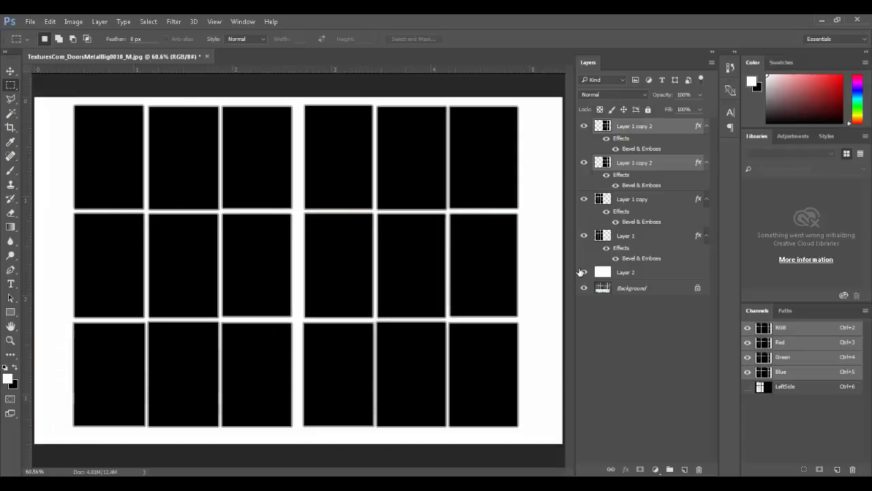
click(582, 271)
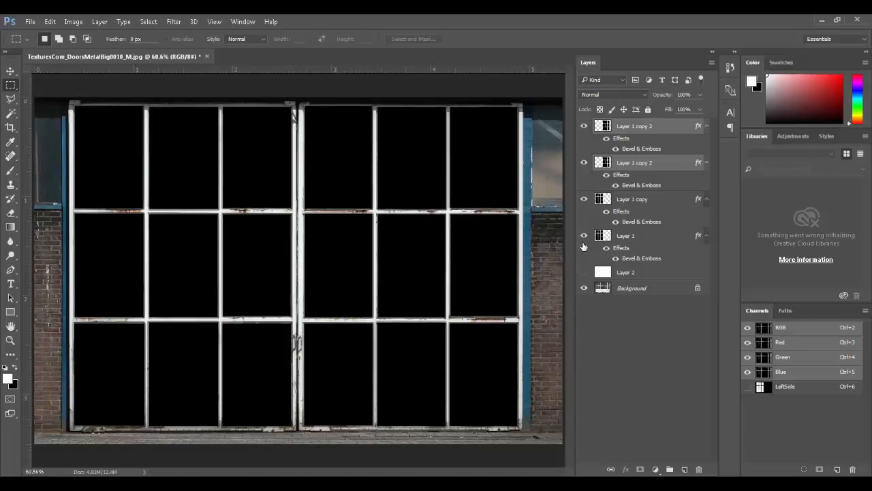
drag(584, 237, 580, 143)
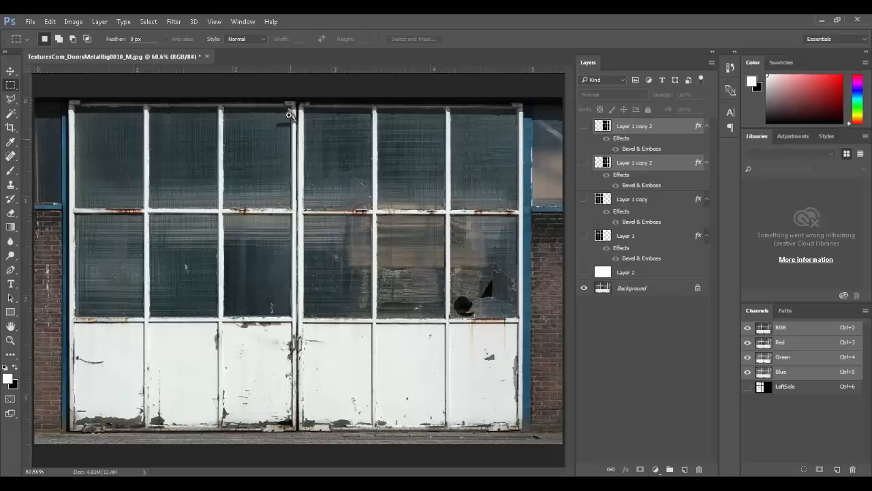
Step: Set up a 60 px Clone Stamp on the Background layer, sampling clean mesh near the centre post
ctrl+drag(291, 115, 312, 143)
drag(264, 142, 461, 257)
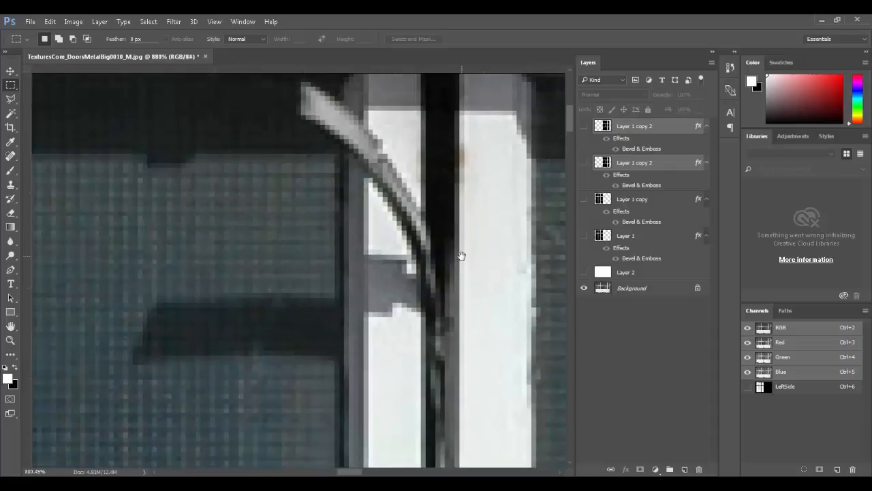
key(s)
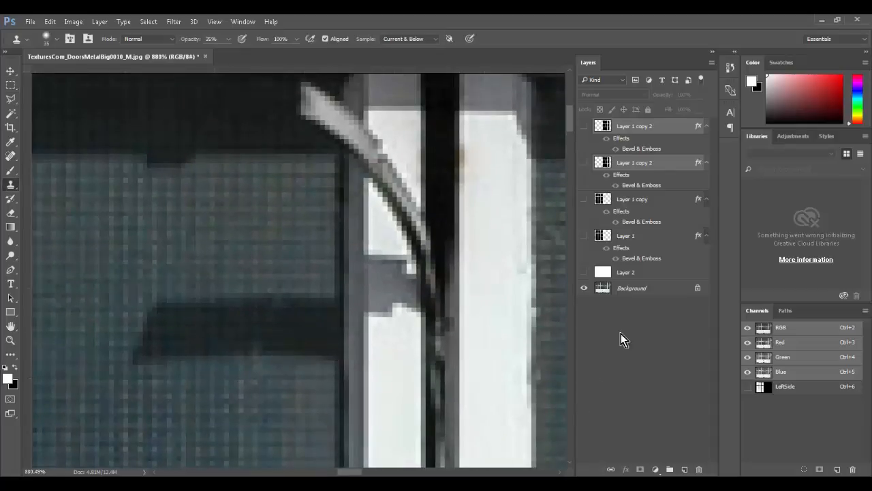
click(606, 289)
key(bracketright)
key(bracketright)
key(bracketright)
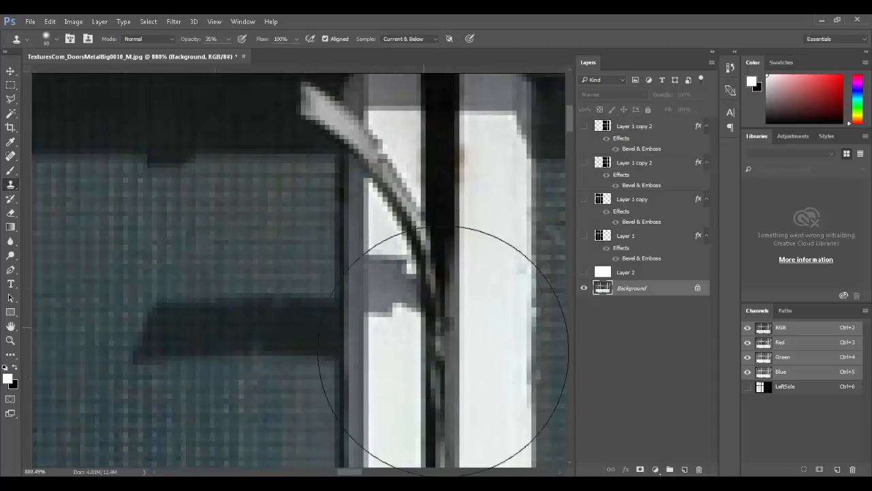
key(ctrl+minus)
key(ctrl+minus)
key(ctrl+minus)
scroll(400, 311, down, 5)
alt+click(383, 317)
Step: Clone over the diagonal strip and its shadow, shrinking the brush to 25
mouse_move(380, 171)
mouse_down()
mouse_move(215, 173)
mouse_move(331, 156)
mouse_move(282, 148)
mouse_move(261, 154)
mouse_move(306, 198)
mouse_move(321, 189)
mouse_up()
drag(350, 292, 337, 424)
key(bracketleft)
key(bracketleft)
key(bracketleft)
key(bracketleft)
mouse_move(361, 228)
mouse_down()
mouse_move(355, 212)
mouse_move(384, 235)
mouse_move(319, 234)
mouse_move(314, 185)
mouse_move(335, 180)
mouse_move(323, 171)
mouse_up()
drag(250, 178, 334, 236)
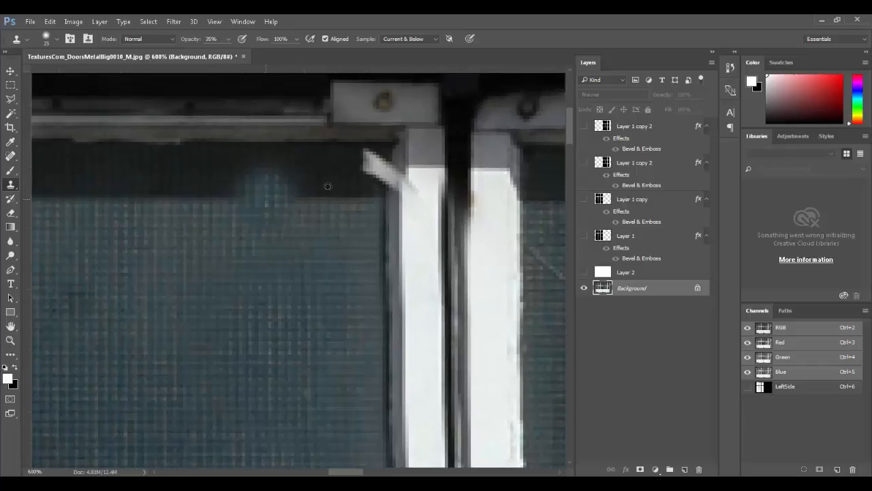
alt+click(294, 195)
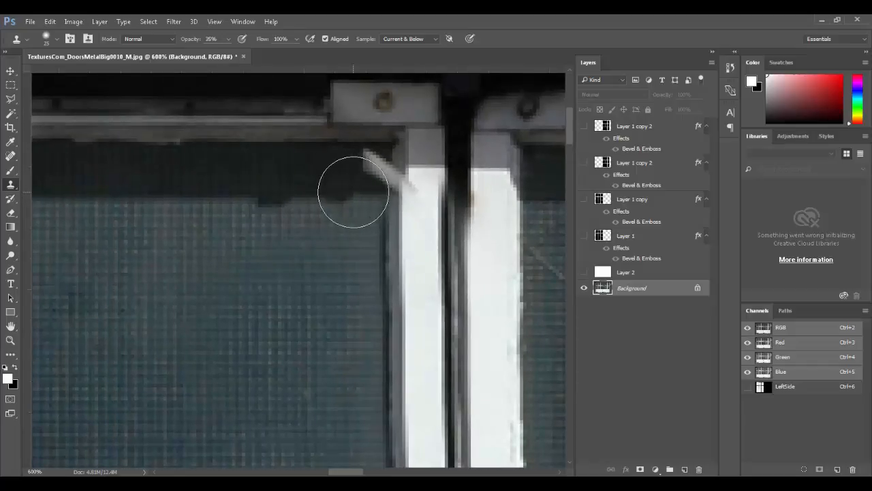
click(244, 21)
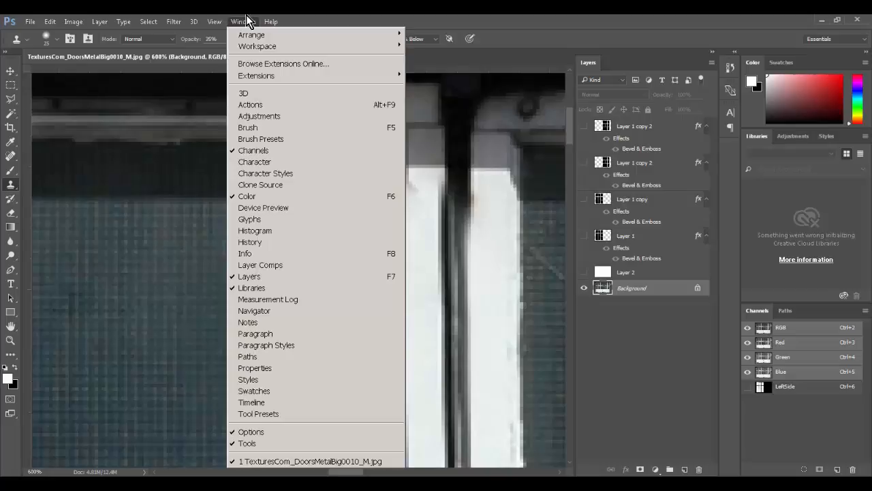
Step: Float the Clone Source panel, sample the glass, and clone out the streak right of the centre post
click(279, 182)
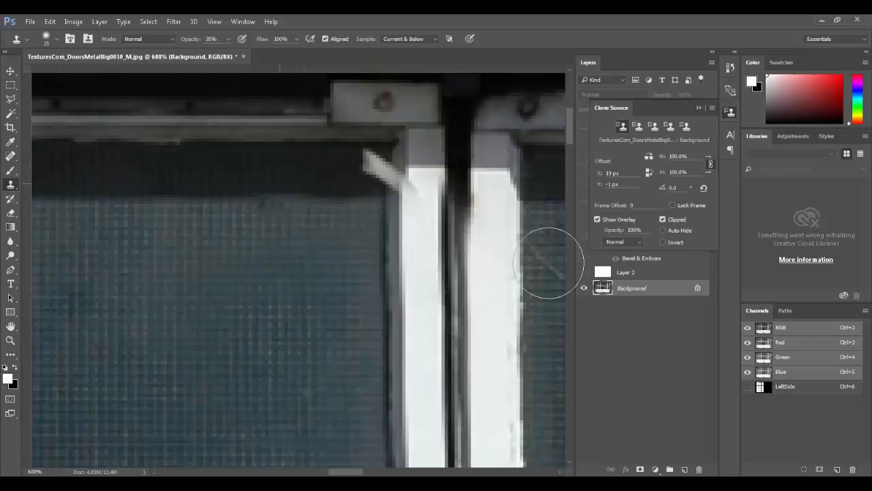
mouse_move(668, 103)
mouse_down()
mouse_move(153, 210)
mouse_move(159, 206)
mouse_up()
drag(310, 178, 182, 190)
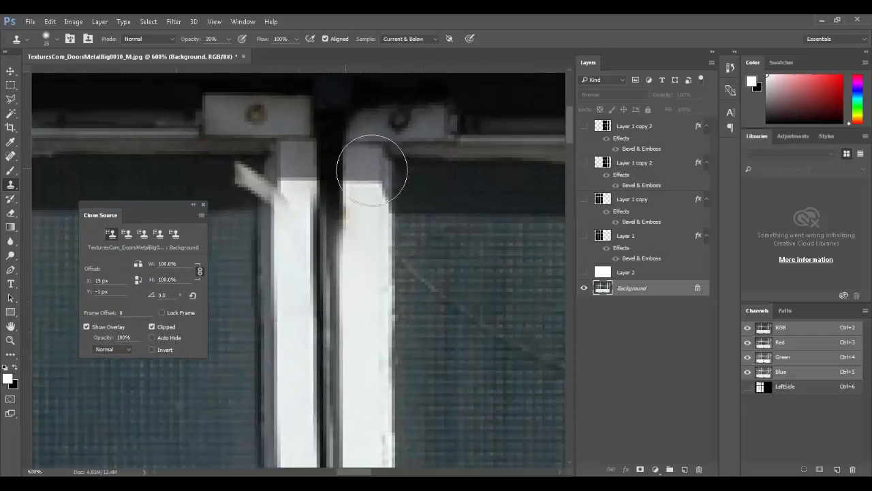
alt+click(393, 212)
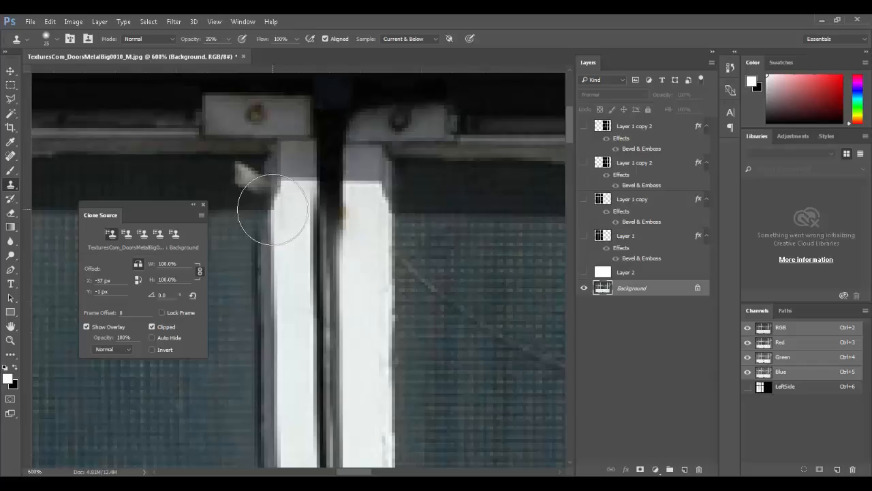
mouse_move(274, 209)
mouse_down()
mouse_move(261, 183)
mouse_move(261, 198)
mouse_move(266, 191)
mouse_move(243, 177)
mouse_move(263, 199)
mouse_move(259, 171)
mouse_up()
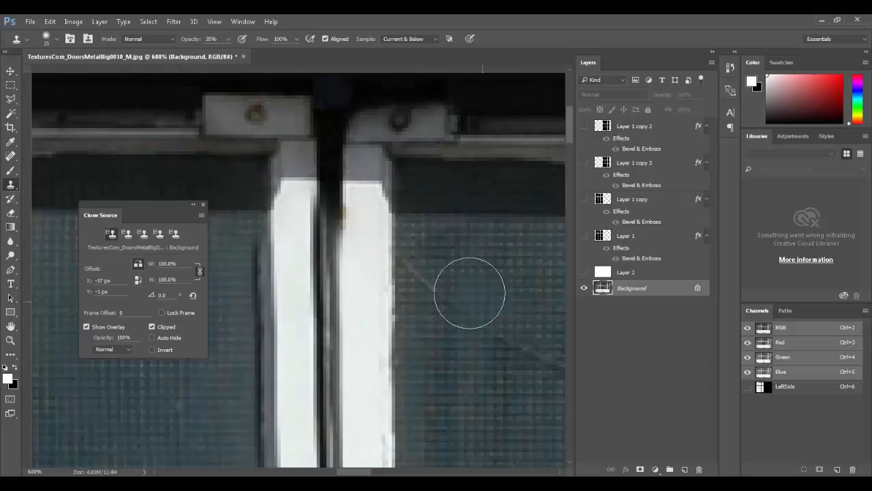
key(ctrl+0)
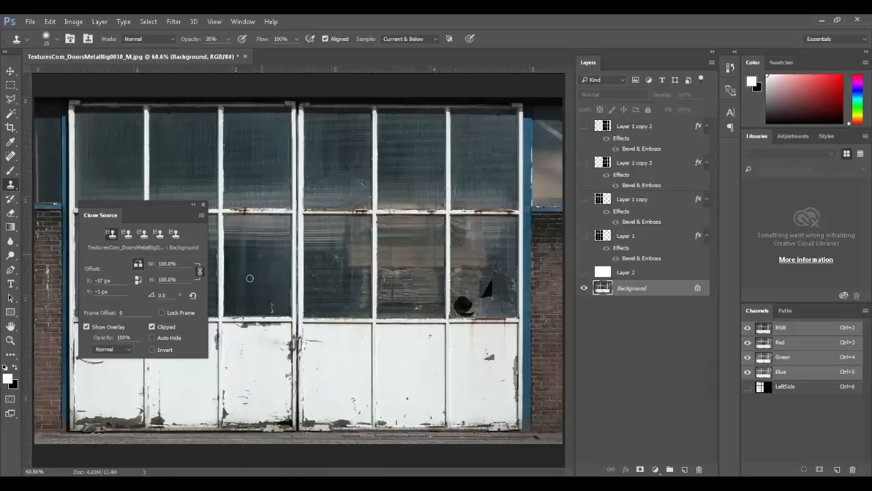
click(202, 205)
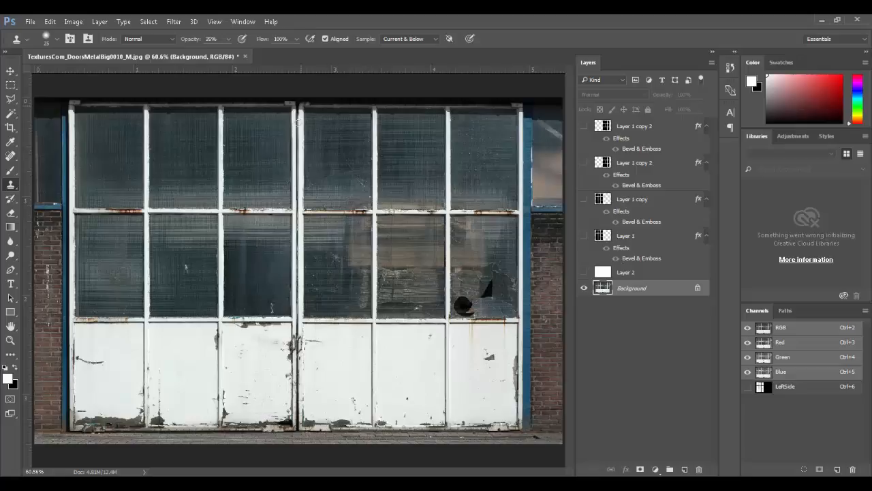
Step: Select a thin strip down the door's centre seam, add empty Layer 3, then deselect
key(m)
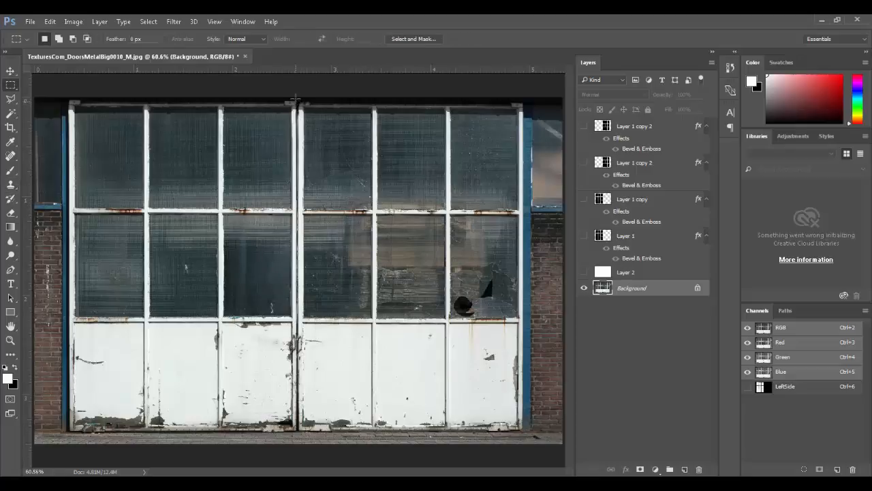
drag(297, 99, 298, 440)
drag(298, 434, 298, 434)
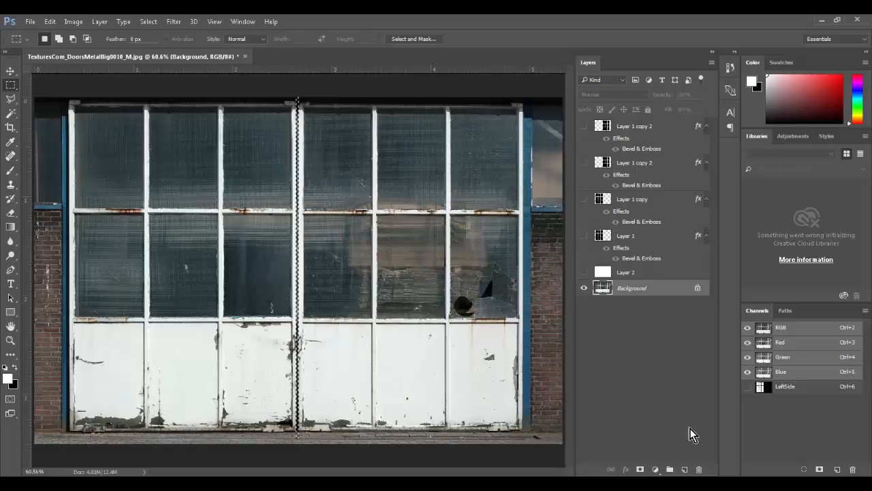
click(685, 469)
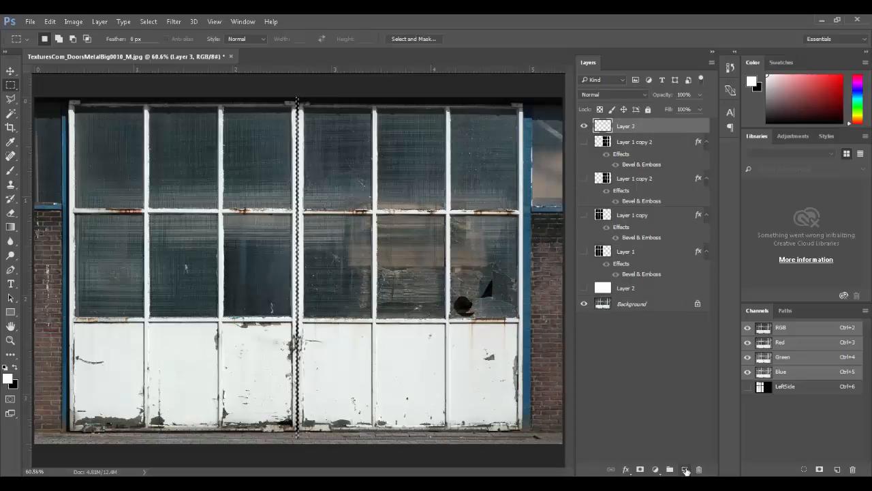
key(ctrl+d)
Step: Hide Layer 3, the panel layers and Layer 2, then zoom in on the broken window
click(584, 287)
drag(584, 252, 581, 159)
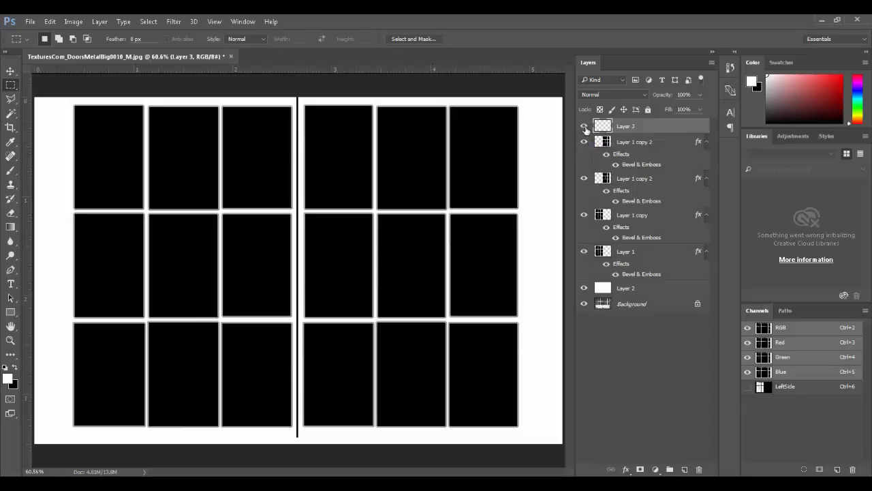
drag(584, 128, 584, 262)
click(582, 291)
ctrl+drag(482, 310, 535, 364)
drag(424, 287, 565, 417)
drag(388, 293, 519, 368)
drag(496, 268, 496, 341)
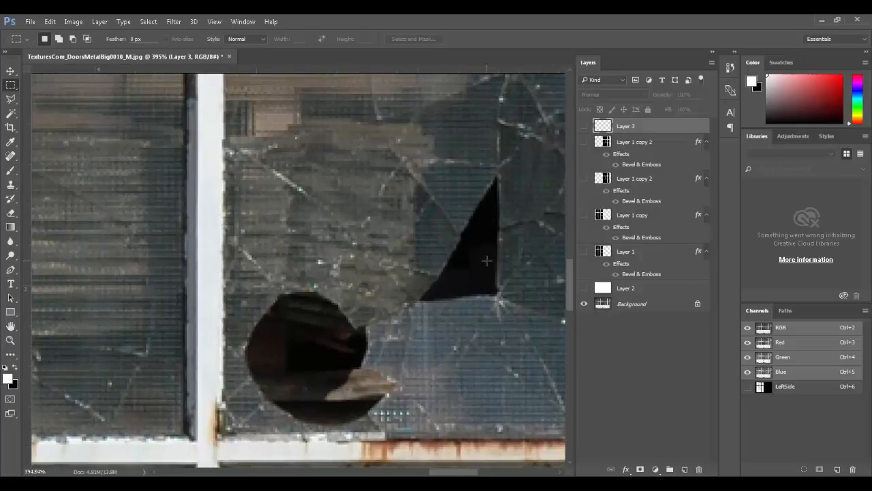
key(ctrl+minus)
key(ctrl+minus)
drag(455, 271, 516, 281)
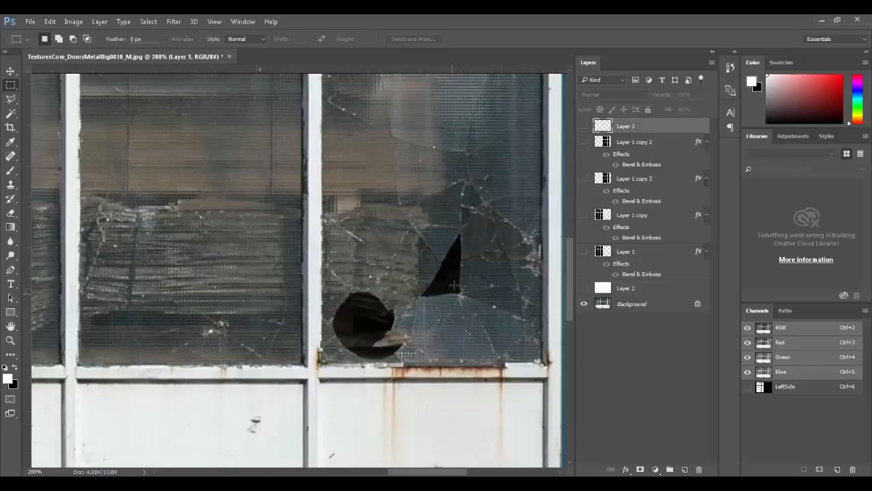
click(603, 304)
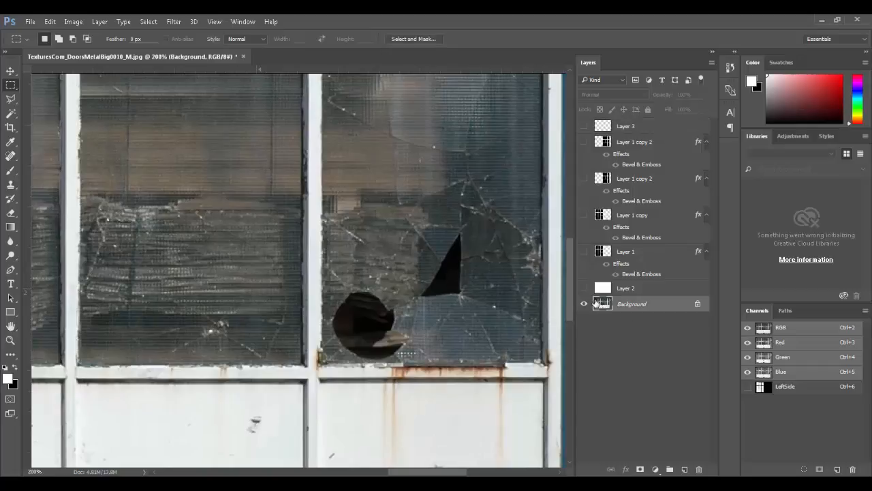
click(148, 21)
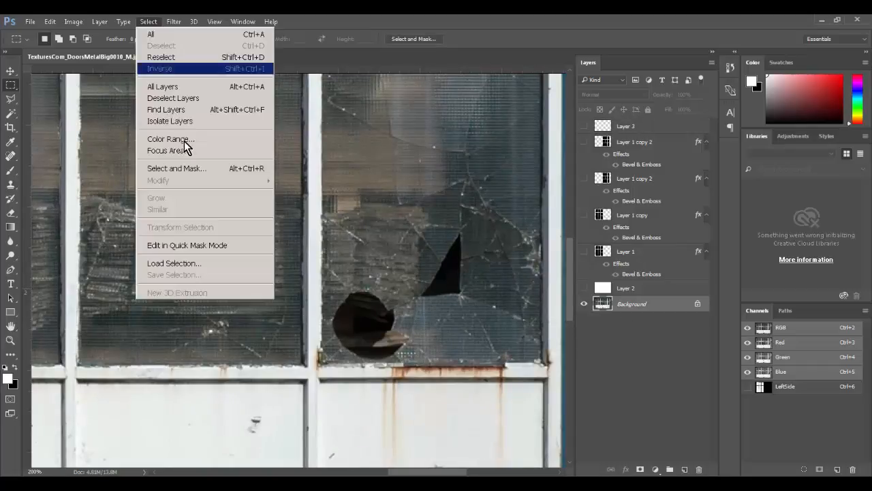
click(176, 140)
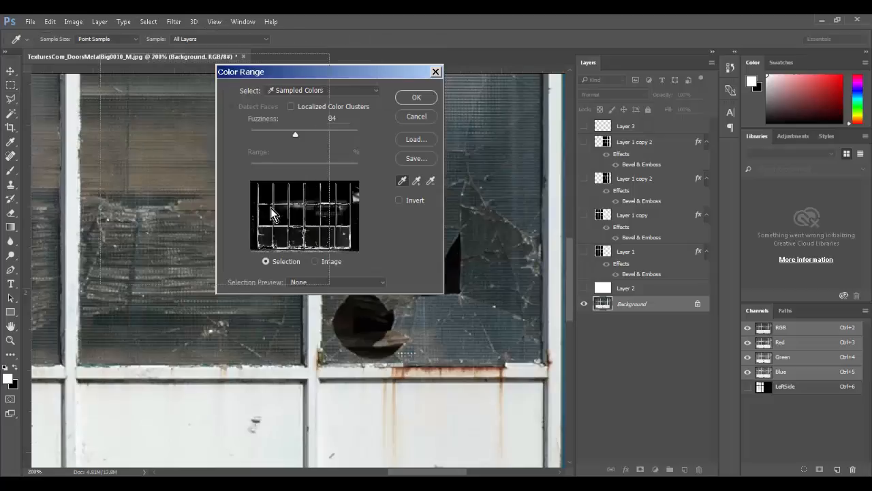
drag(317, 72, 202, 61)
click(443, 275)
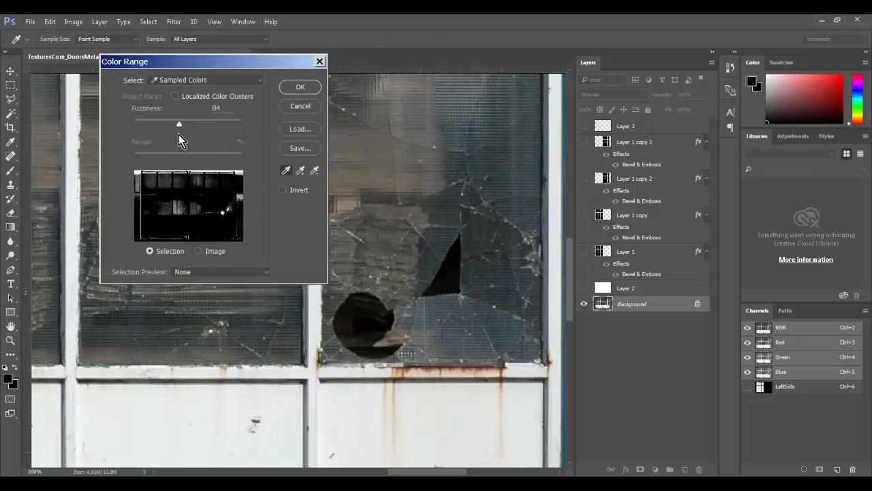
drag(179, 125, 163, 125)
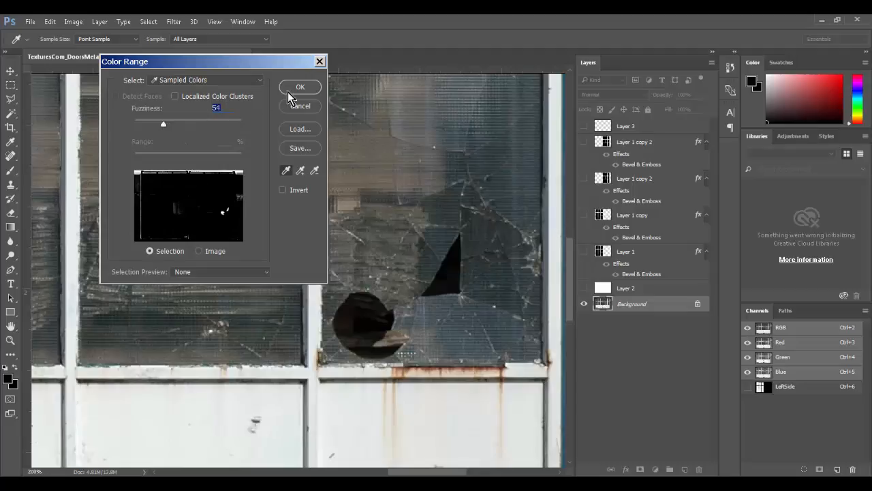
drag(498, 282, 490, 298)
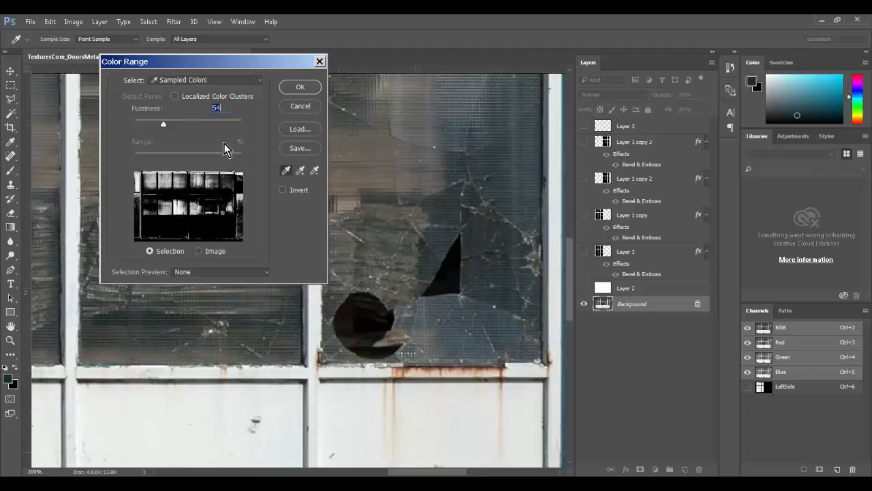
drag(147, 120, 155, 120)
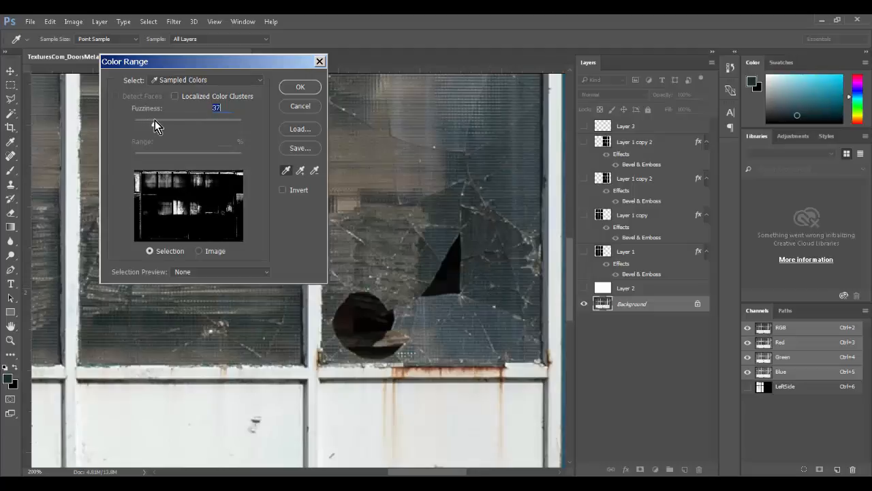
click(302, 89)
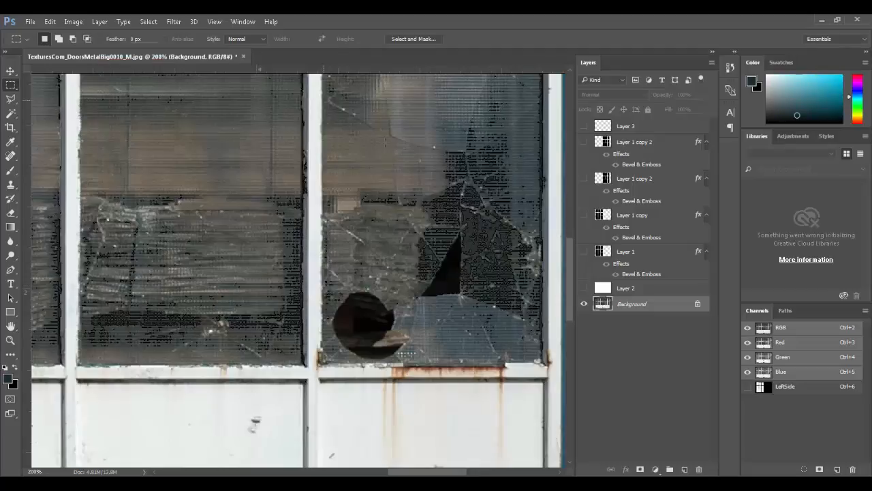
key(ctrl+d)
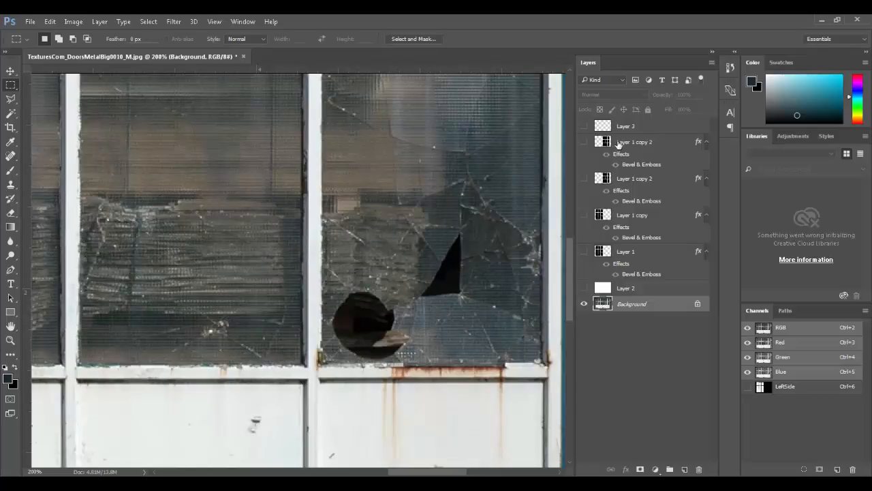
click(584, 141)
click(584, 178)
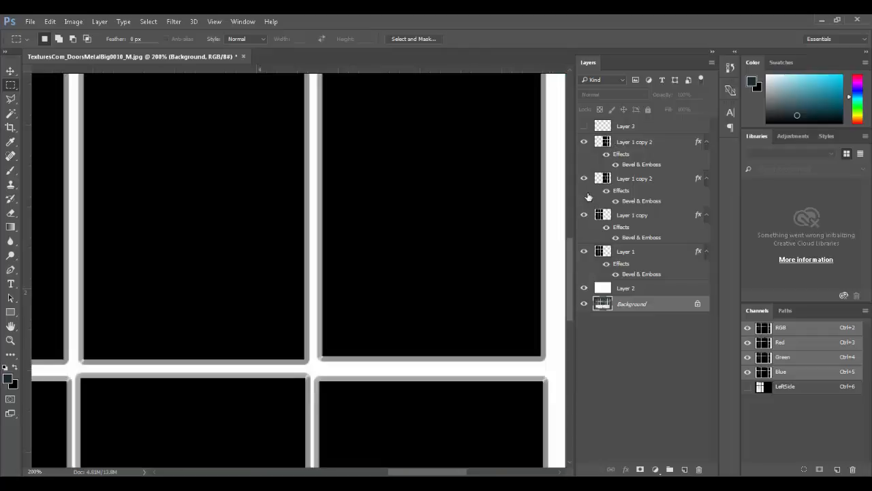
mouse_move(584, 143)
mouse_down()
mouse_move(583, 283)
mouse_move(584, 126)
mouse_up()
Step: Save the mask as Window_Bump.tga, a 24 bits/pixel Targa file
key(ctrl+0)
key(ctrl+shift+s)
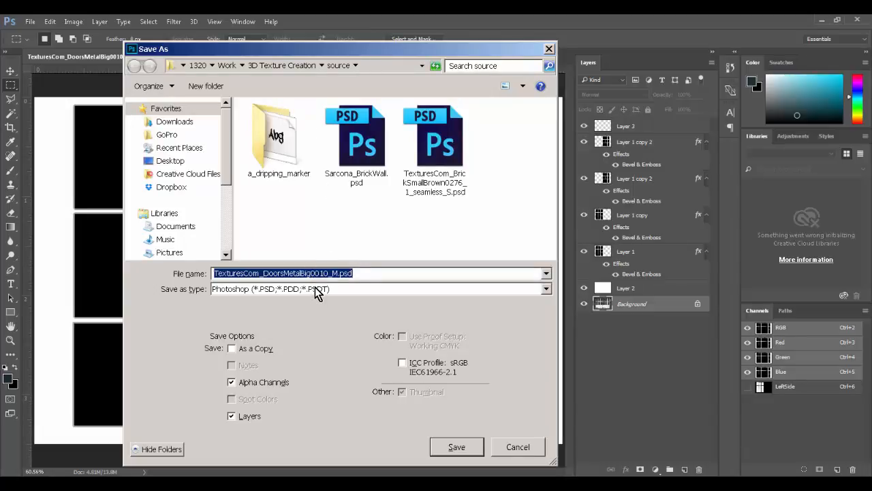
text(Window_Bump)
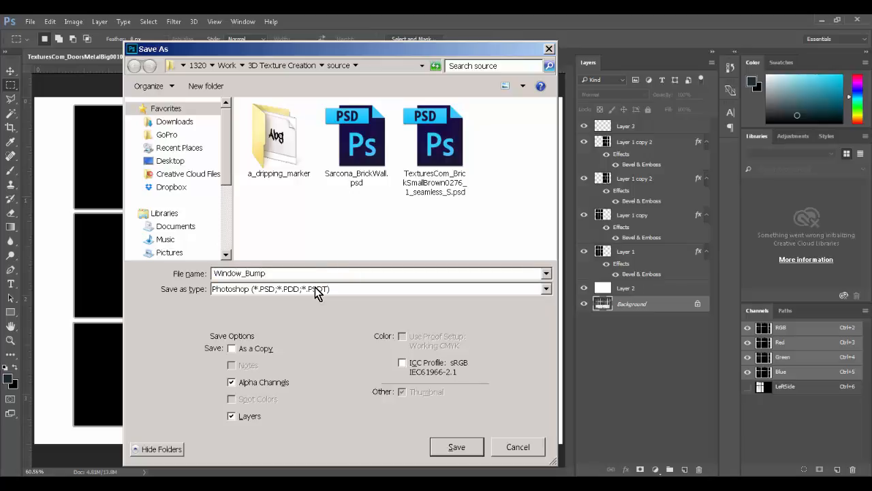
key(Tab)
key(t)
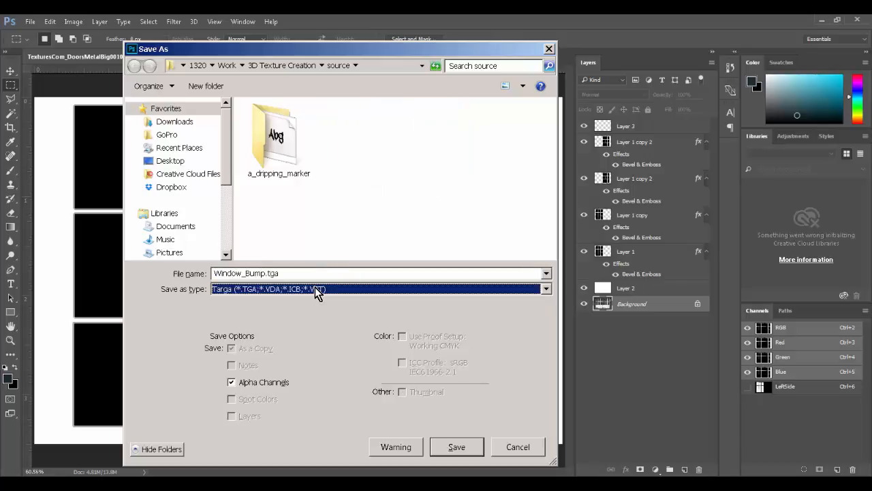
key(Tab)
click(441, 447)
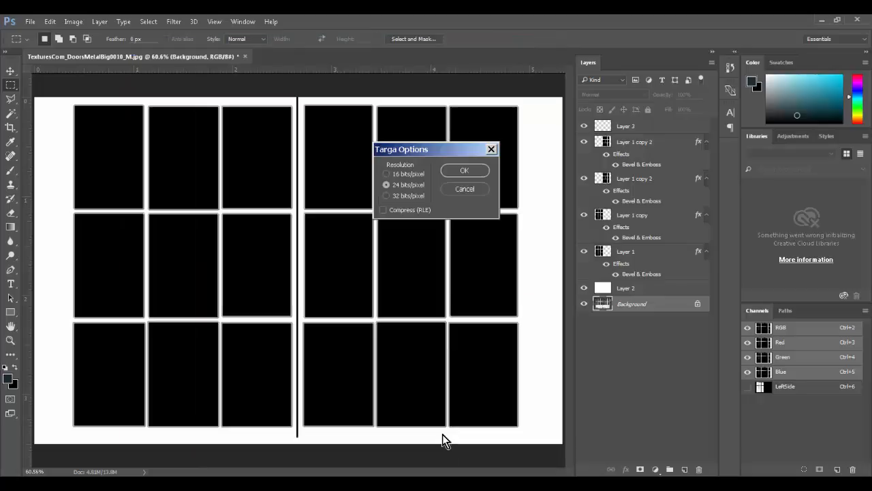
click(461, 171)
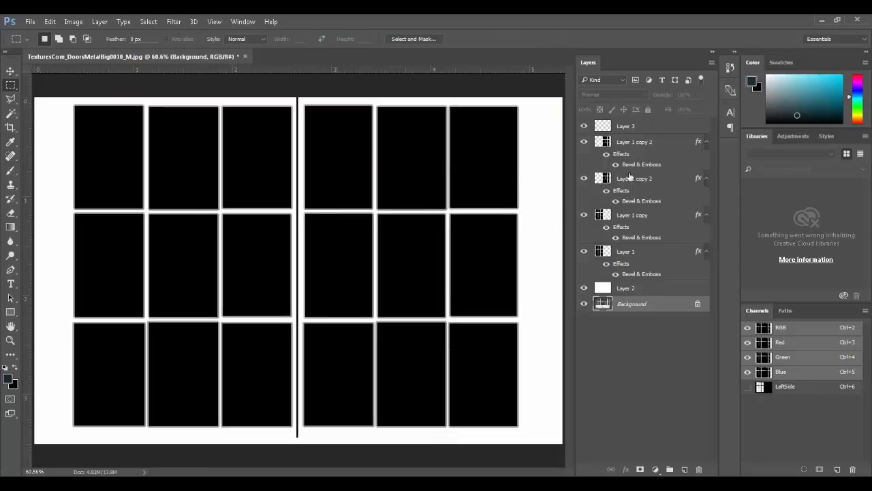
click(627, 288)
Step: Group Layer 2 through the top panel layer as 'Bump' and duplicate it as Bump copy
shift+click(641, 140)
key(ctrl+g)
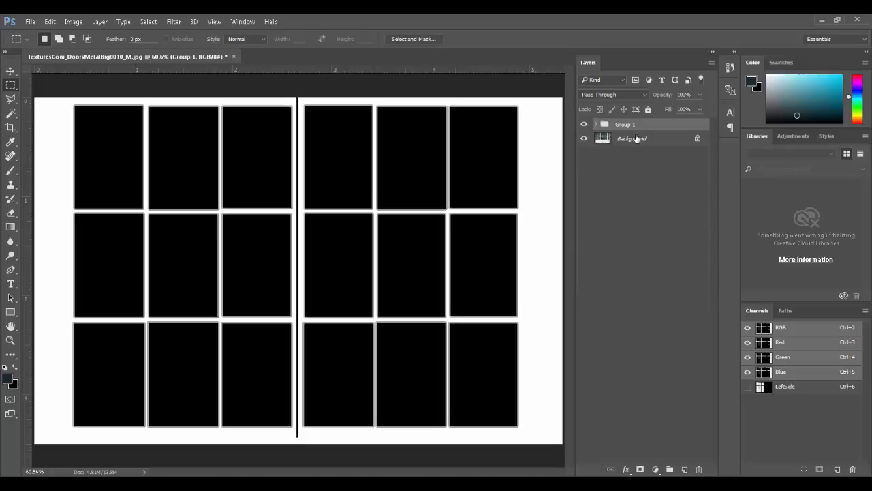
text(Bump)
key(Return)
click(584, 125)
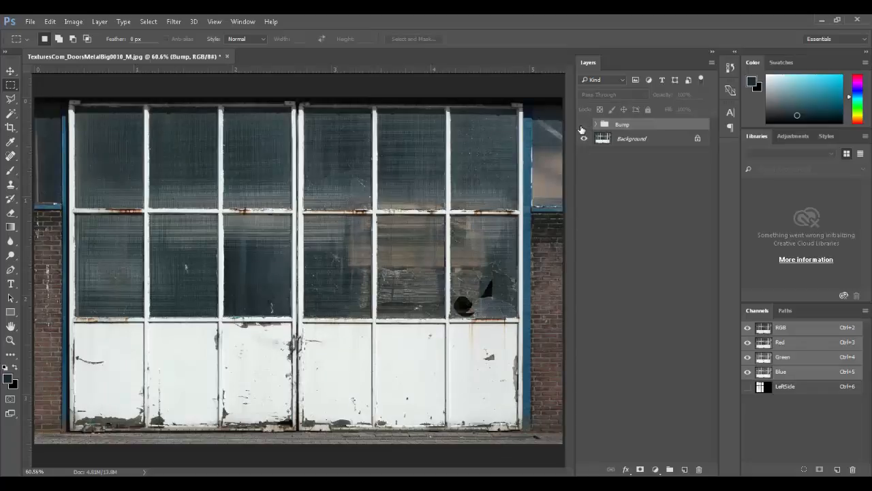
drag(624, 125, 684, 469)
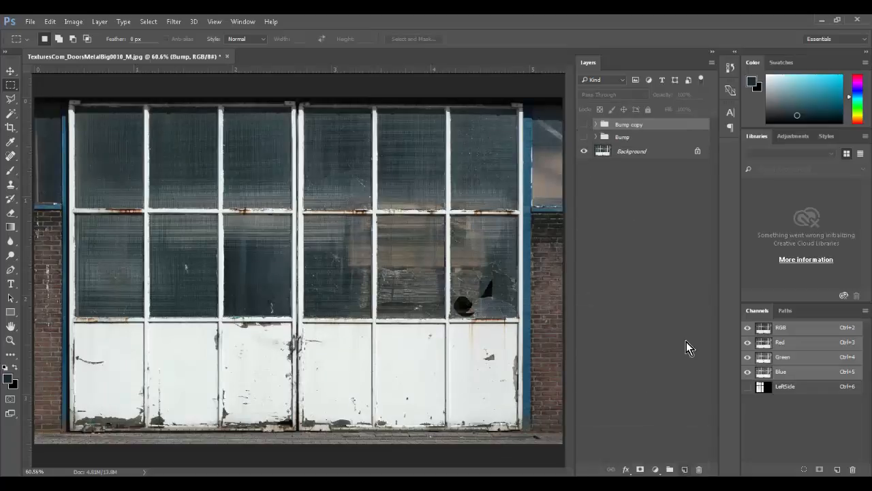
click(584, 125)
click(596, 125)
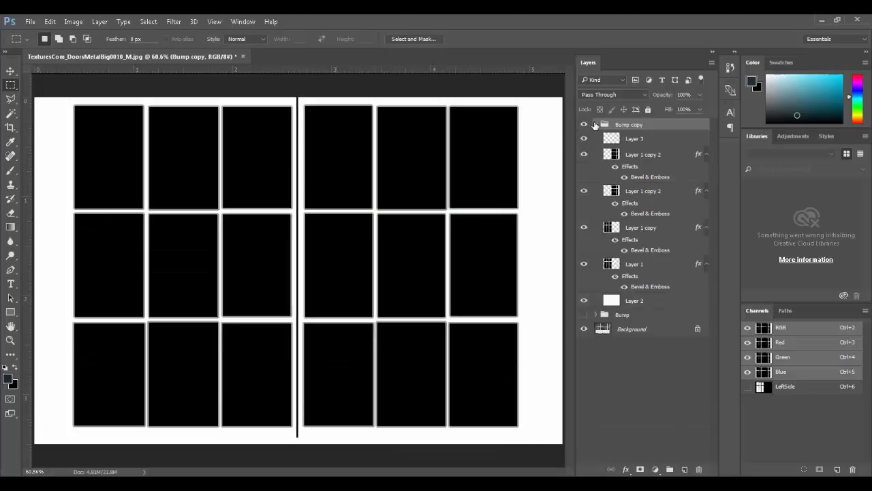
click(597, 125)
click(585, 124)
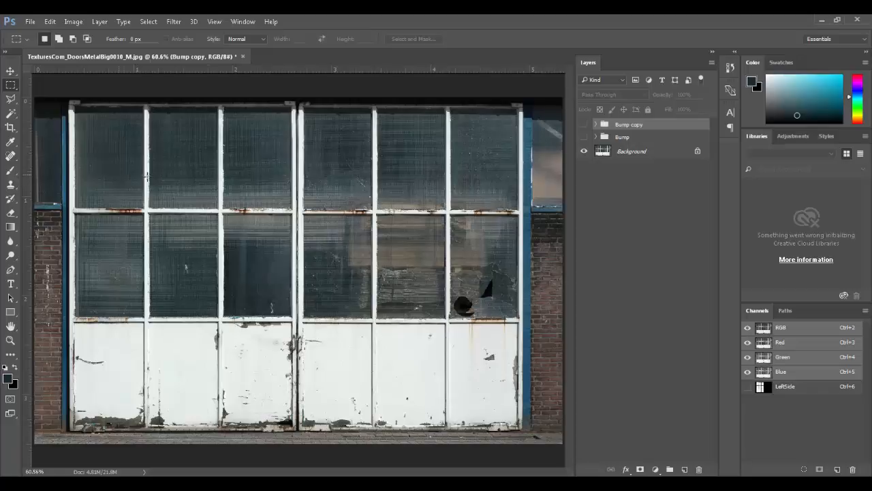
Step: Load all twelve panes from the panel layers as a selection and add empty Layer 4
click(584, 124)
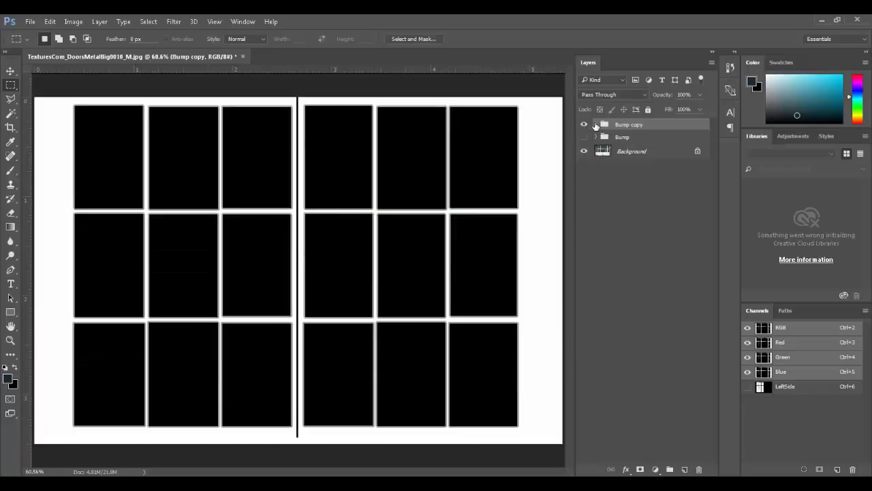
click(596, 125)
click(617, 154)
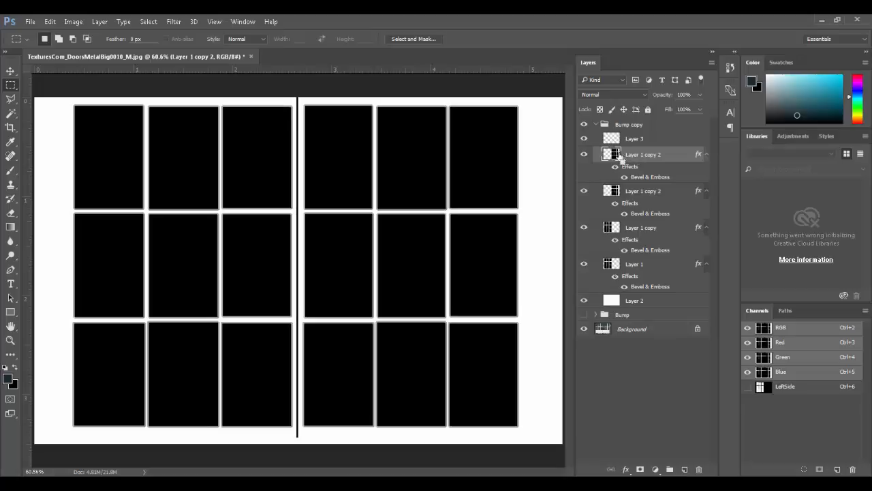
ctrl+click(612, 154)
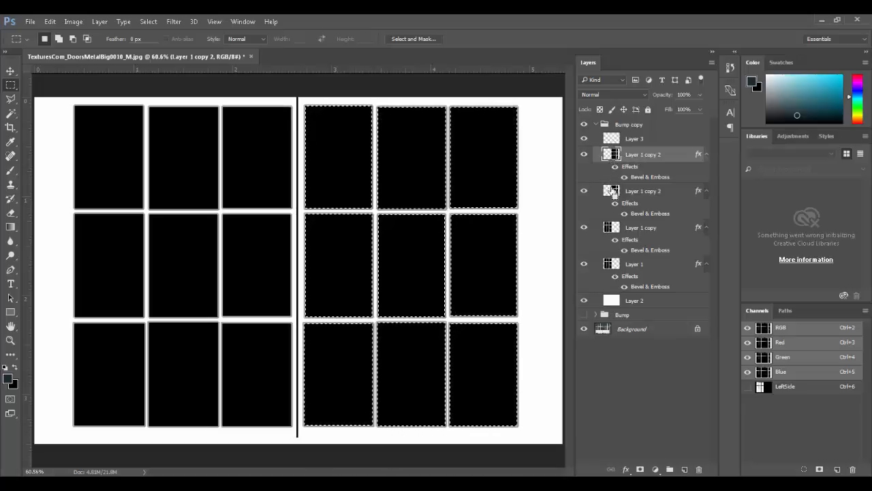
ctrl+shift+click(611, 230)
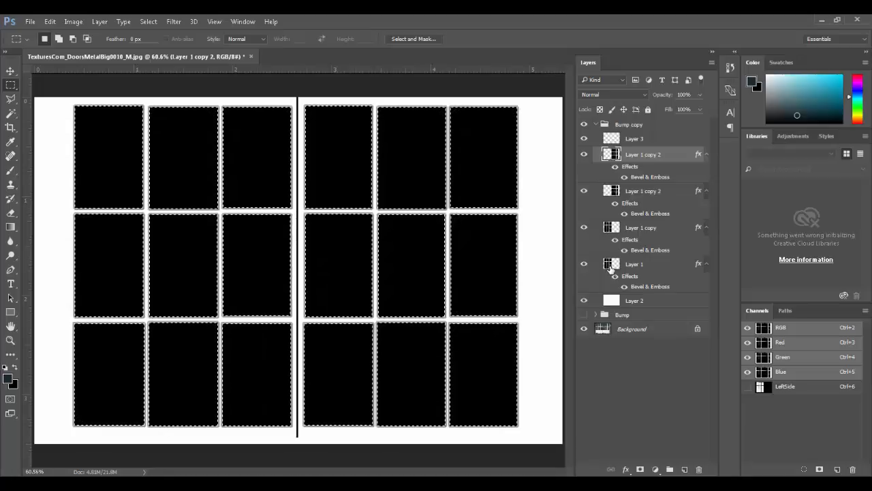
click(685, 470)
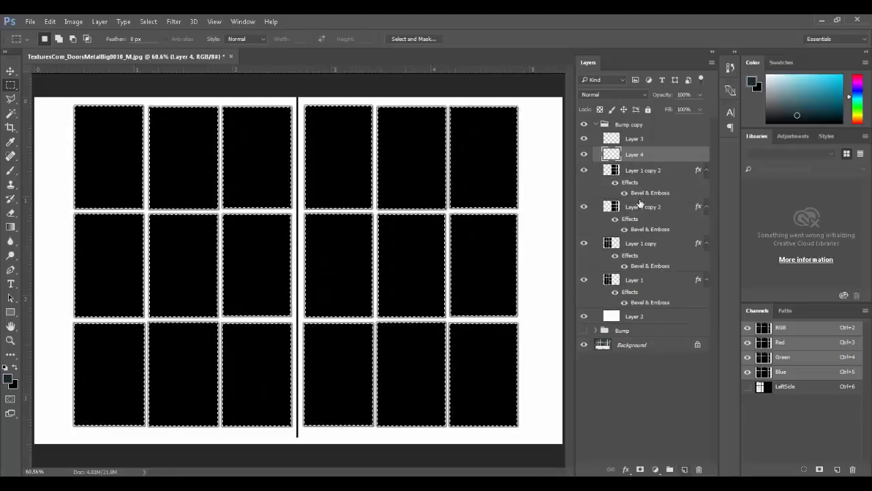
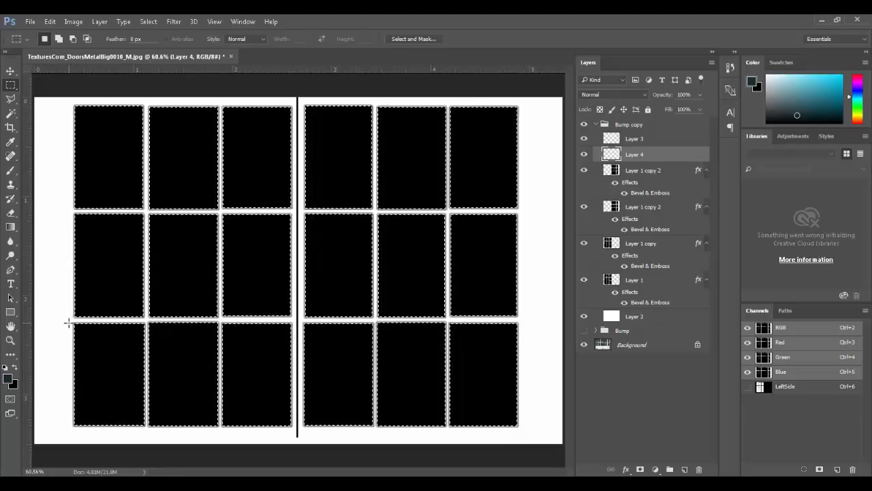
Step: Remove the bottom row from the pane selection, fill the remaining panes white and everything else black
key(alt)
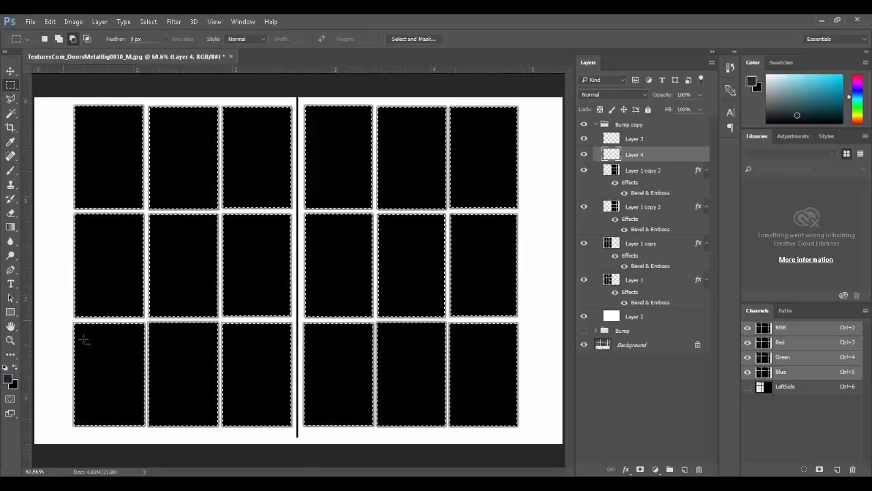
drag(296, 392, 539, 445)
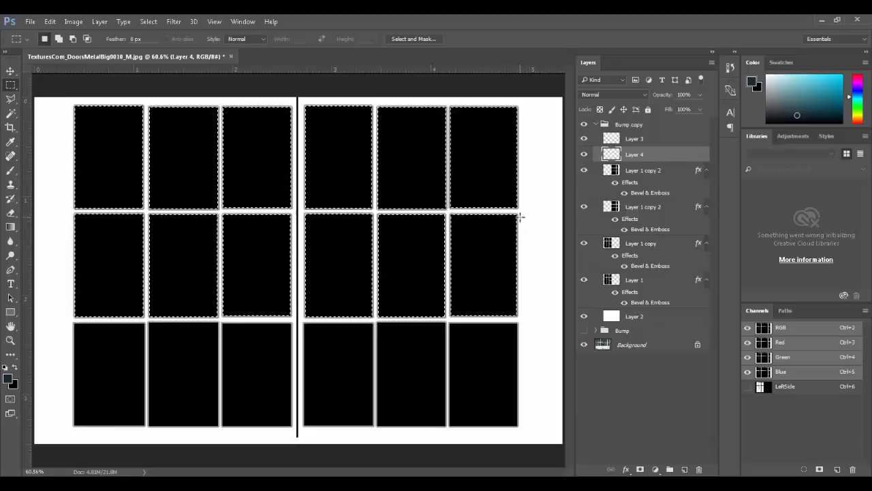
key(d)
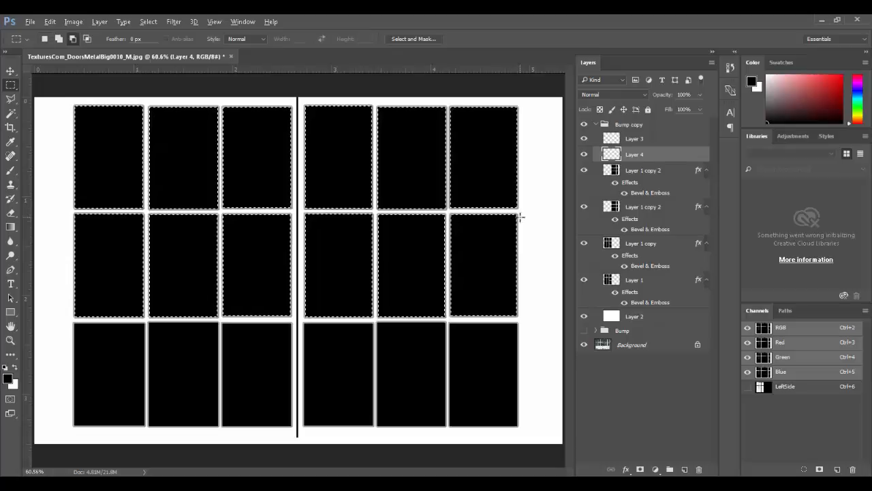
key(alt+BackSpace)
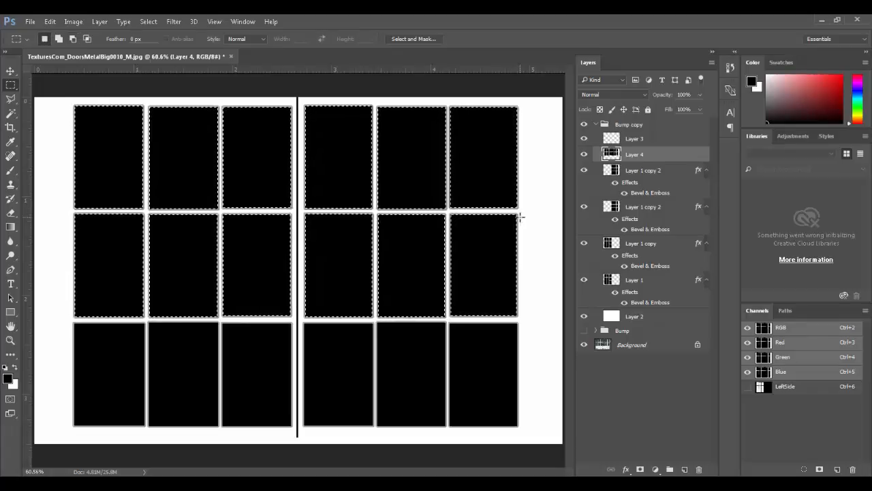
key(ctrl+BackSpace)
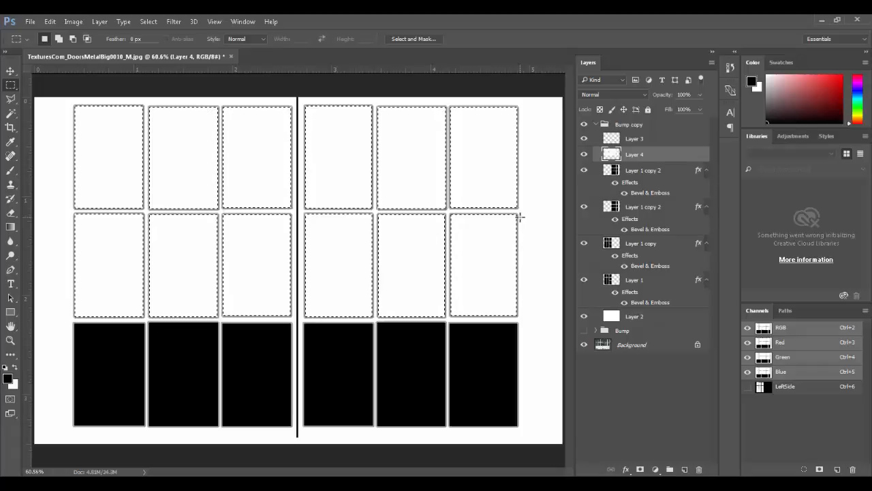
click(148, 21)
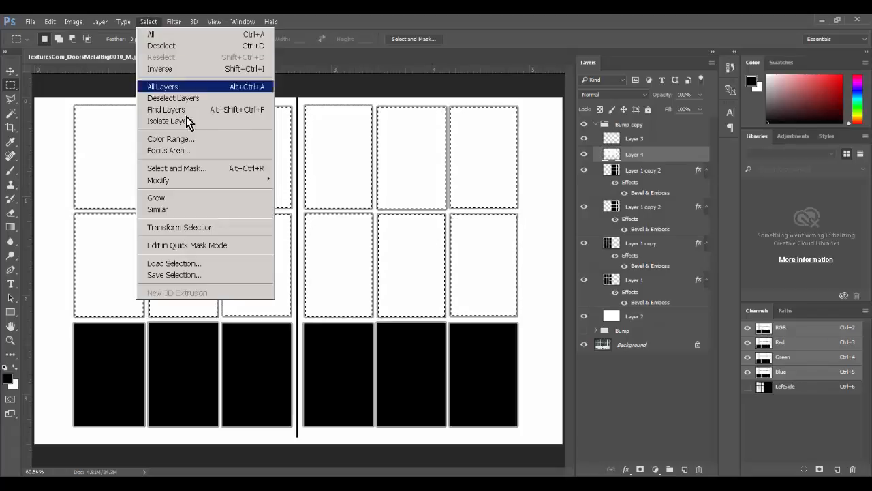
click(193, 69)
key(alt+BackSpace)
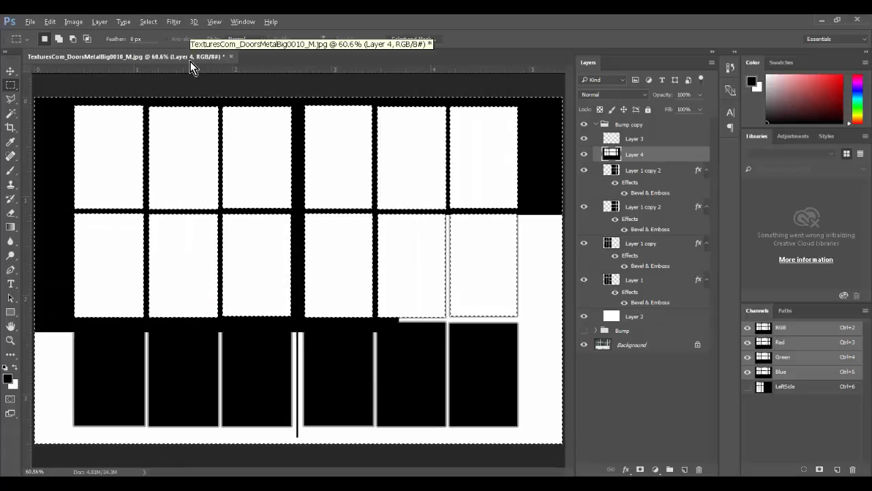
key(ctrl+d)
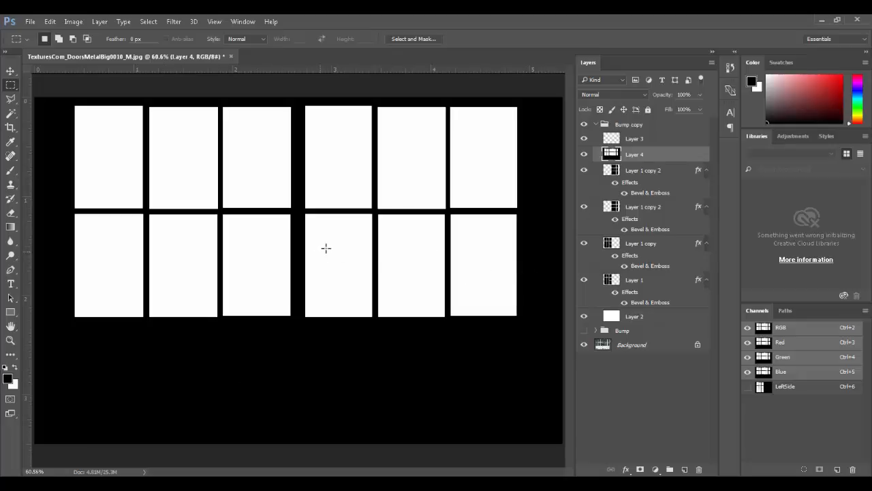
Step: Hide the bevelled frame layers and Layer 2 beneath Layer 4
click(584, 155)
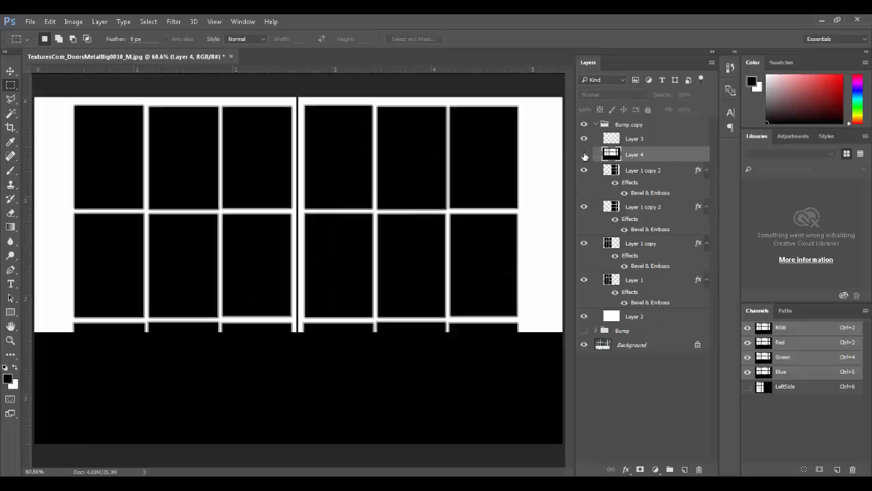
click(584, 155)
drag(584, 170, 584, 326)
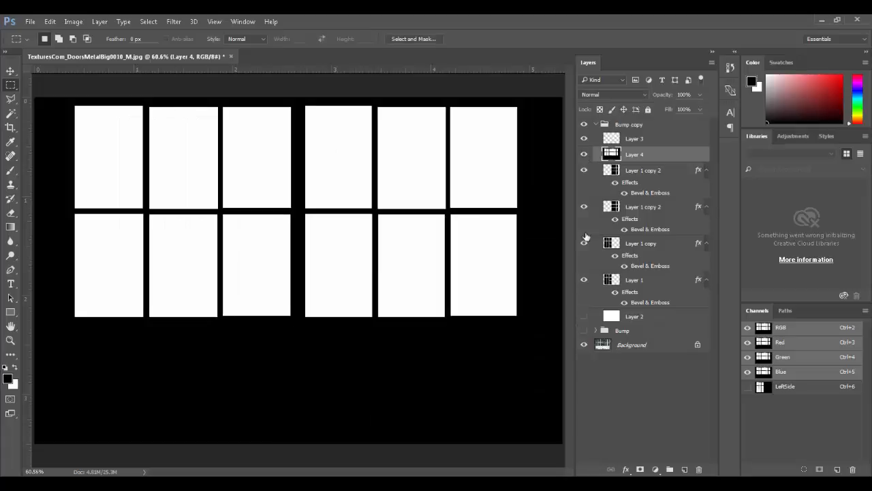
Step: Duplicate the Background door photo layer above the pane mask
click(589, 153)
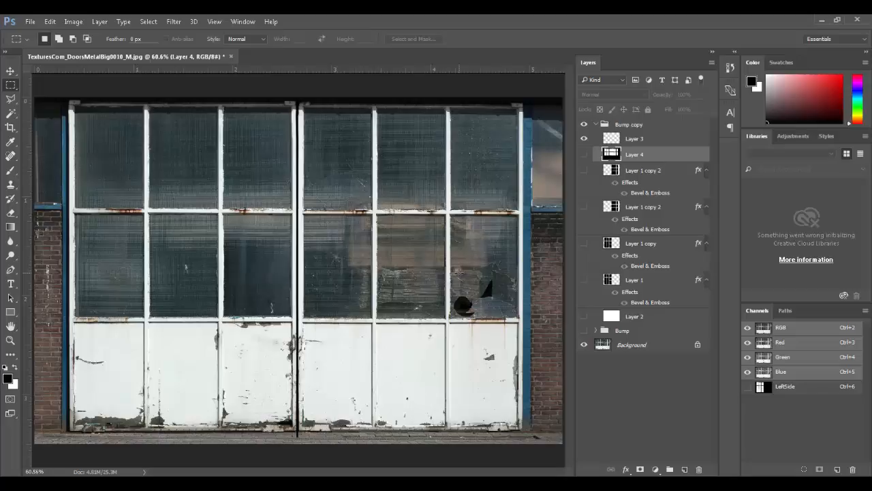
drag(630, 345, 654, 147)
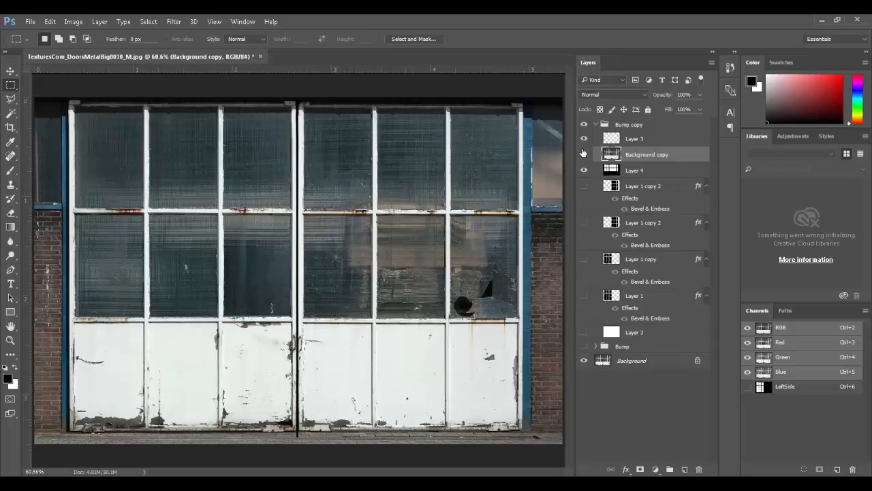
click(584, 154)
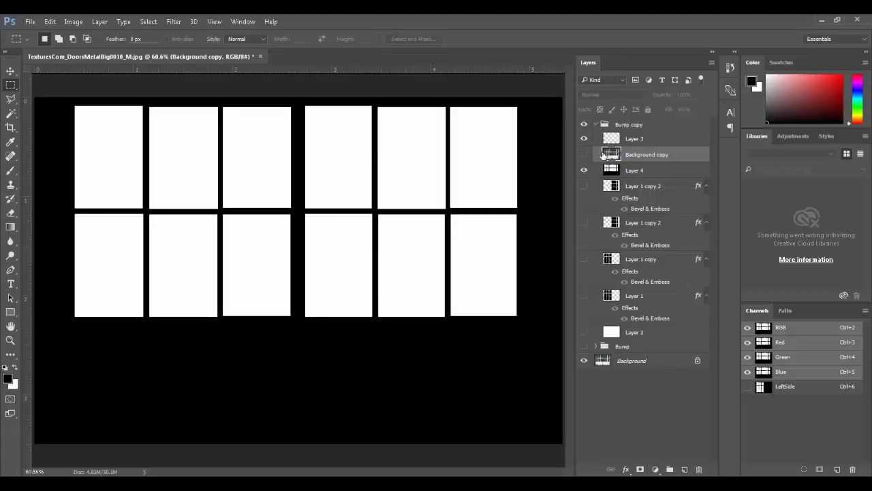
click(585, 155)
Step: Set Background copy to Darken at 52% opacity and duplicate it as Background copy 2
click(614, 94)
click(612, 109)
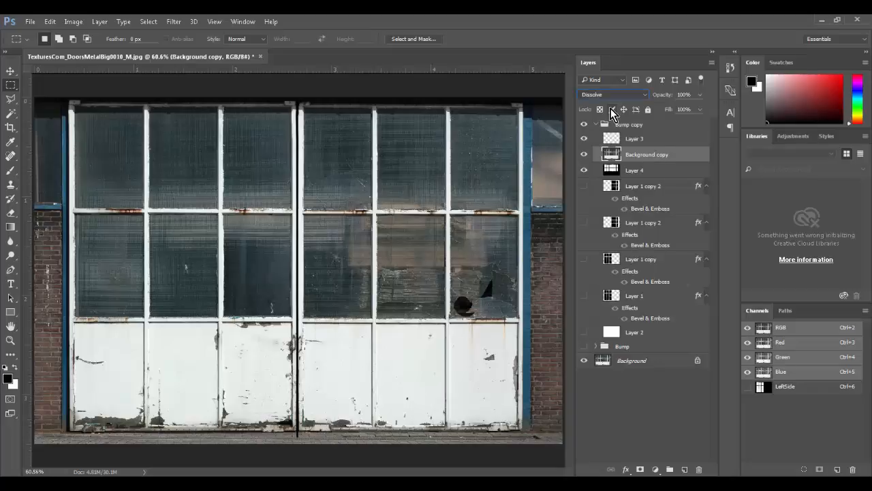
key(Down)
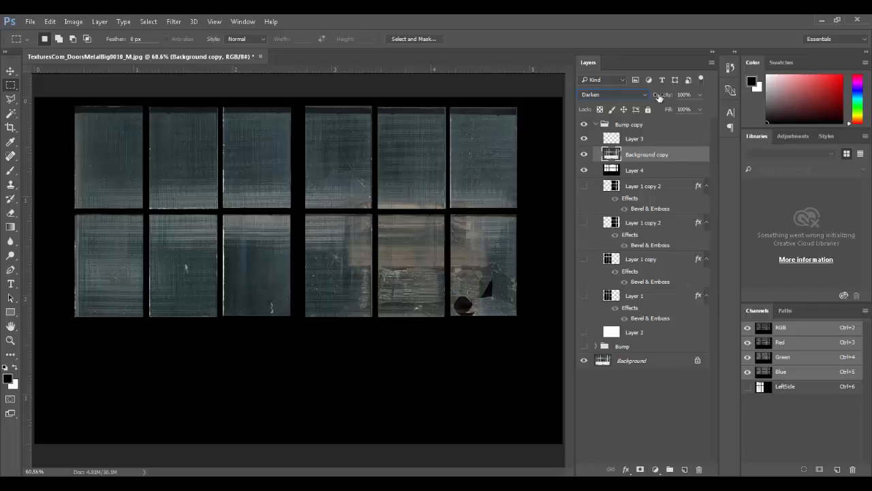
drag(651, 96, 637, 98)
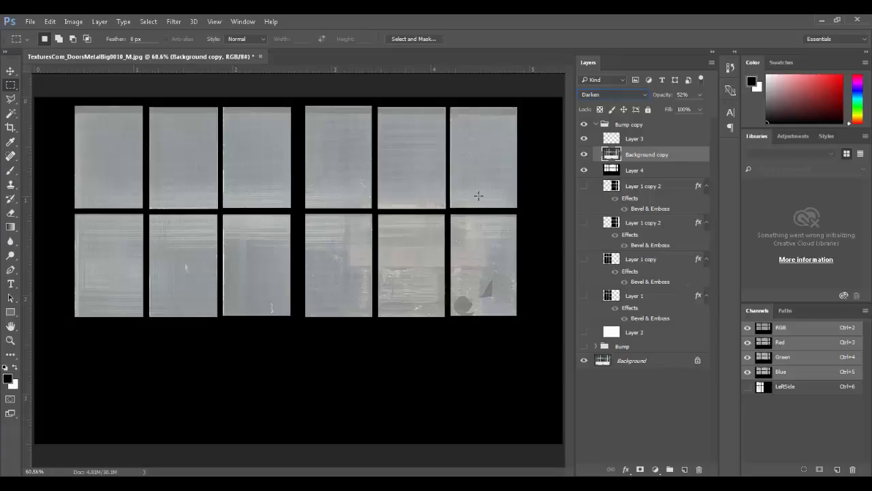
drag(633, 161, 684, 470)
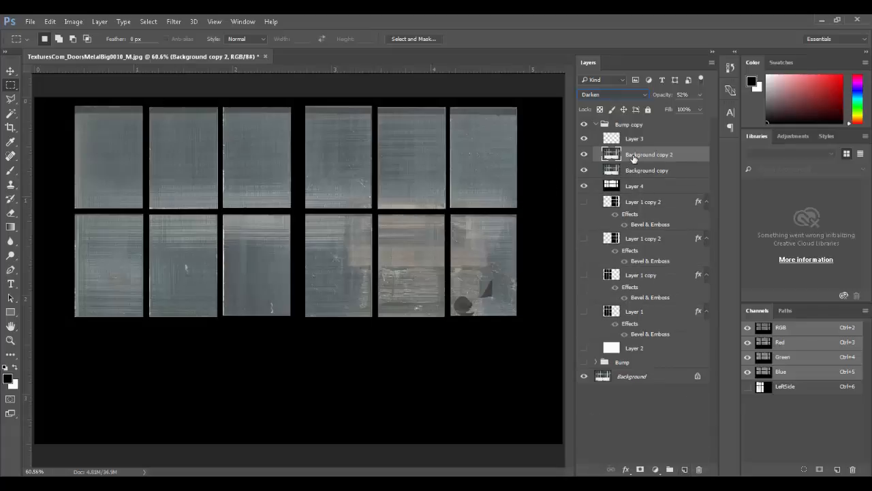
Step: Set Background copy 2 to Normal blend mode at 100% opacity, zoomed on the broken glass
ctrl+drag(457, 292, 490, 321)
drag(425, 286, 494, 287)
drag(668, 97, 726, 98)
click(632, 97)
click(631, 103)
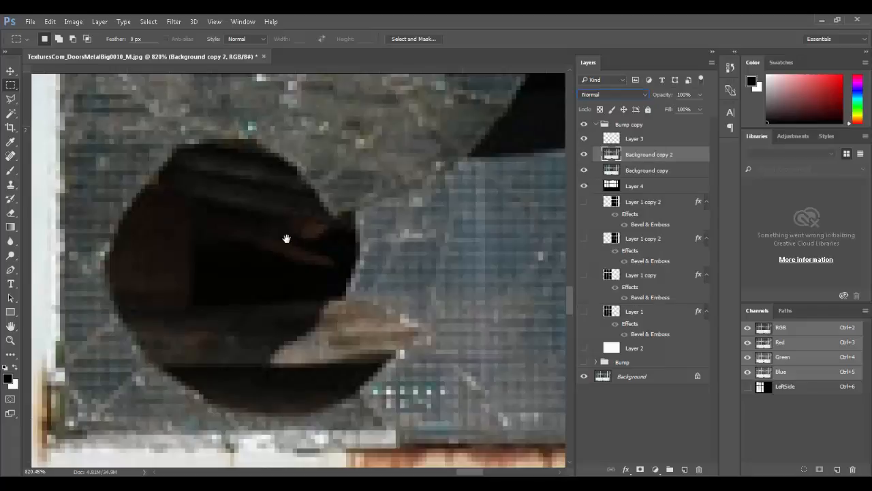
drag(296, 241, 389, 221)
drag(435, 249, 208, 355)
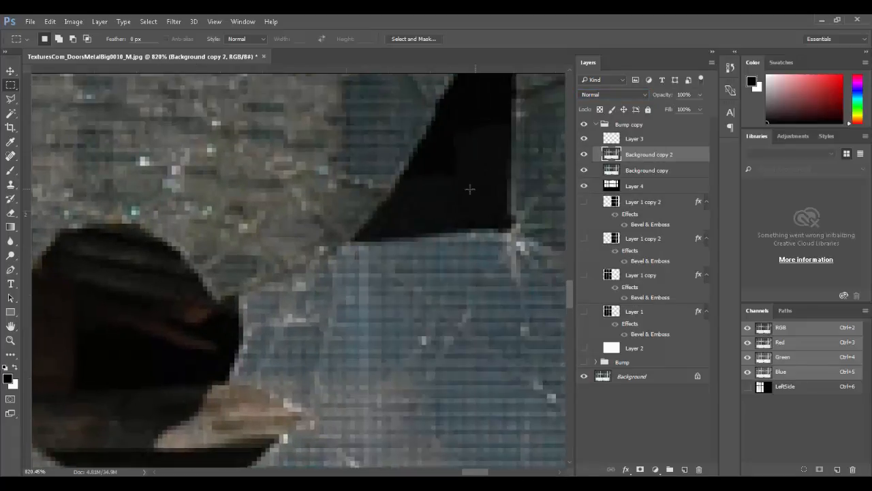
drag(431, 180, 505, 121)
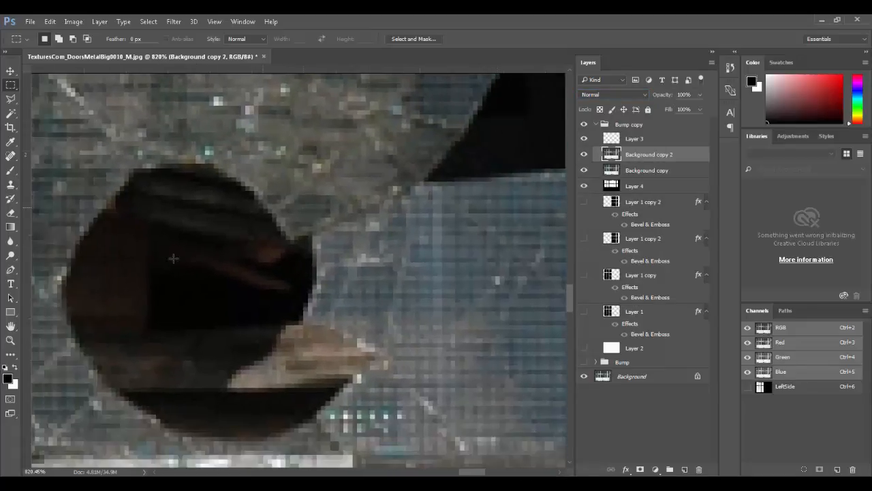
Step: Select the dark glass areas with Color Range at Fuzziness 59
key(i)
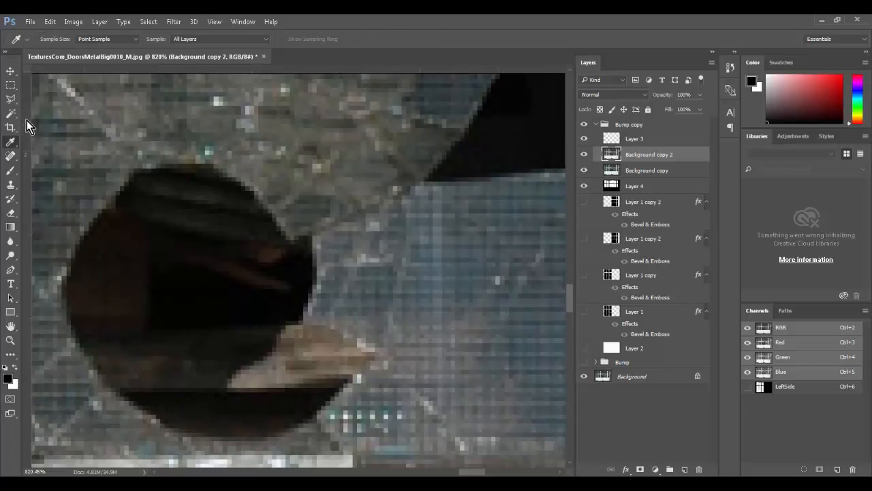
key(w)
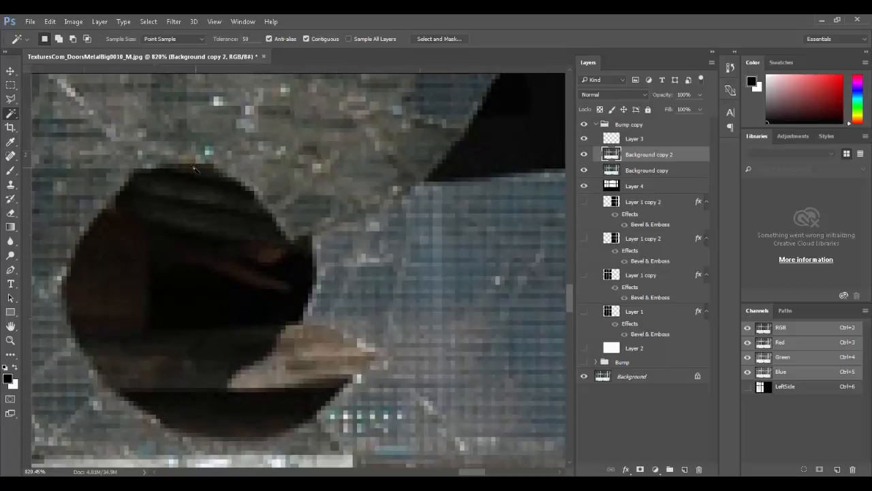
click(152, 24)
click(187, 137)
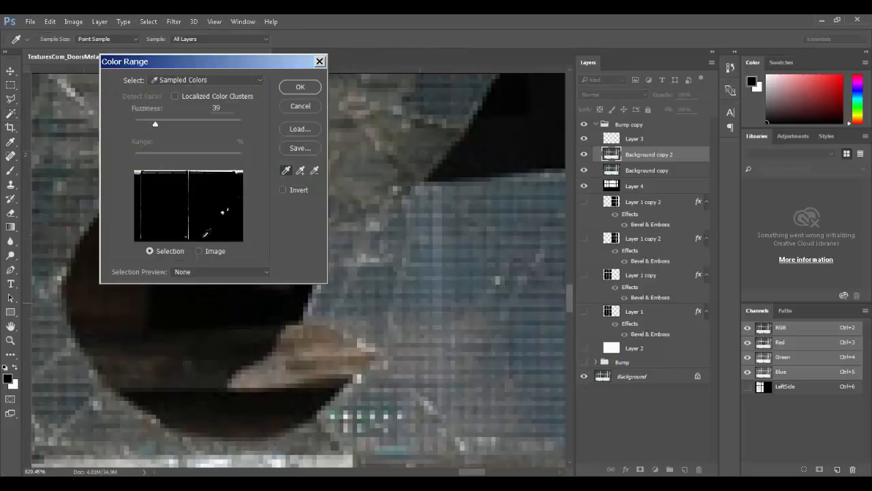
mouse_move(156, 124)
mouse_down()
mouse_move(176, 125)
mouse_move(166, 123)
mouse_up()
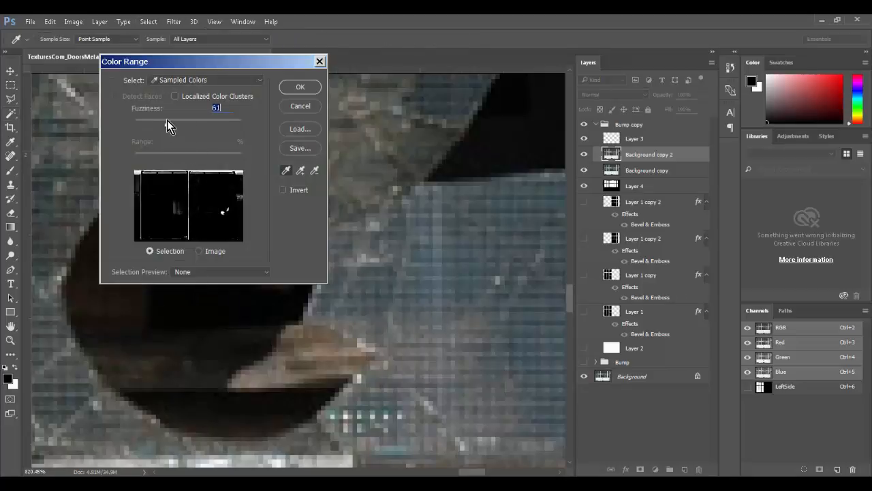
click(298, 86)
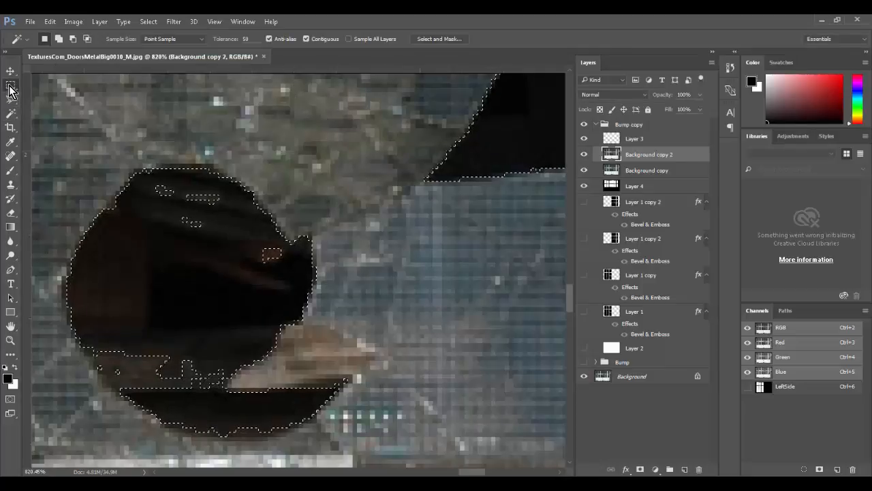
Step: Refine the selection with elliptical marquees, adding gaps in the hole and subtracting stray bits
drag(11, 86, 33, 96)
click(33, 97)
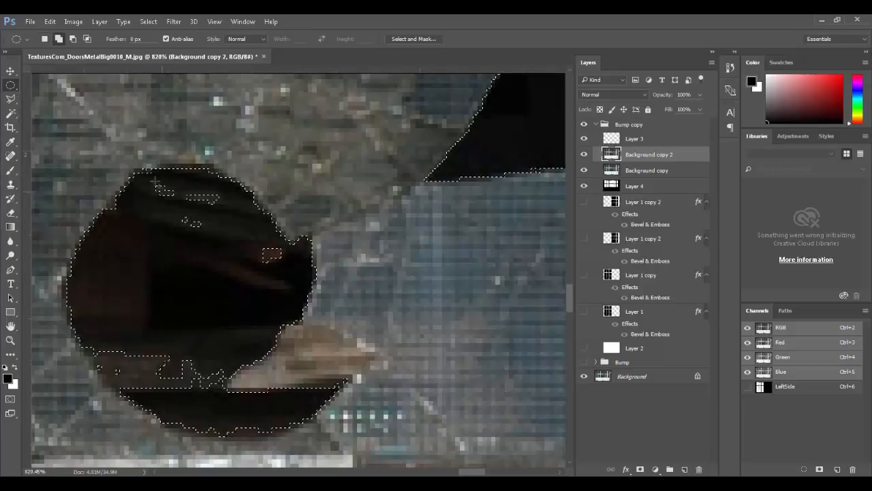
drag(153, 179, 168, 197)
shift+drag(254, 238, 289, 270)
key(space)
drag(363, 219, 197, 329)
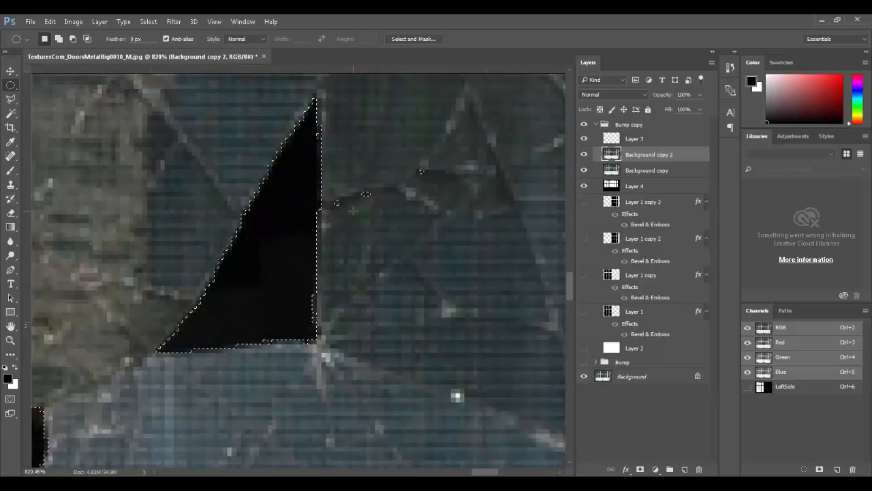
alt+drag(328, 175, 373, 238)
alt+drag(367, 133, 455, 207)
key(space)
drag(355, 299, 368, 403)
drag(400, 203, 444, 140)
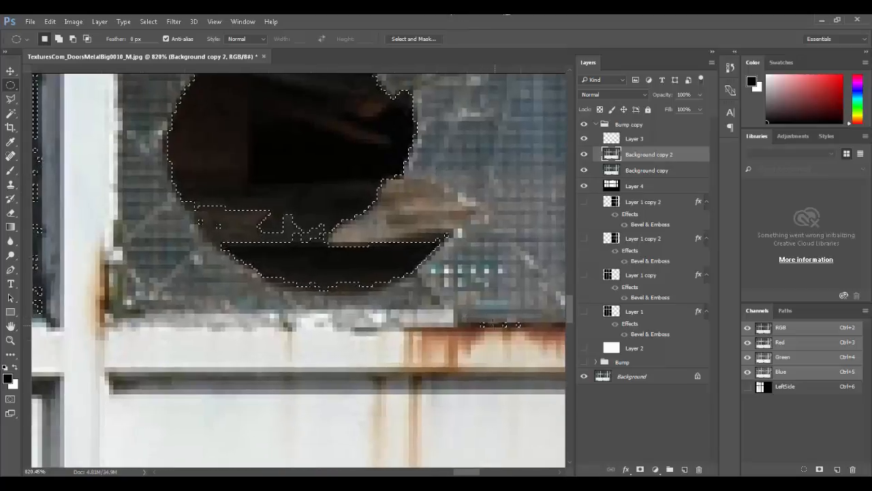
key(ctrl+0)
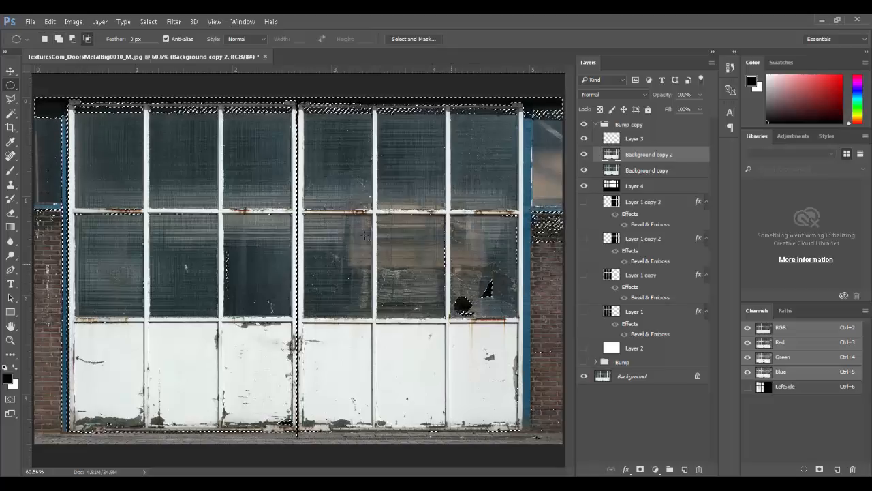
Step: Intersect the selection with a rectangle around the broken lower-right pane
click(41, 86)
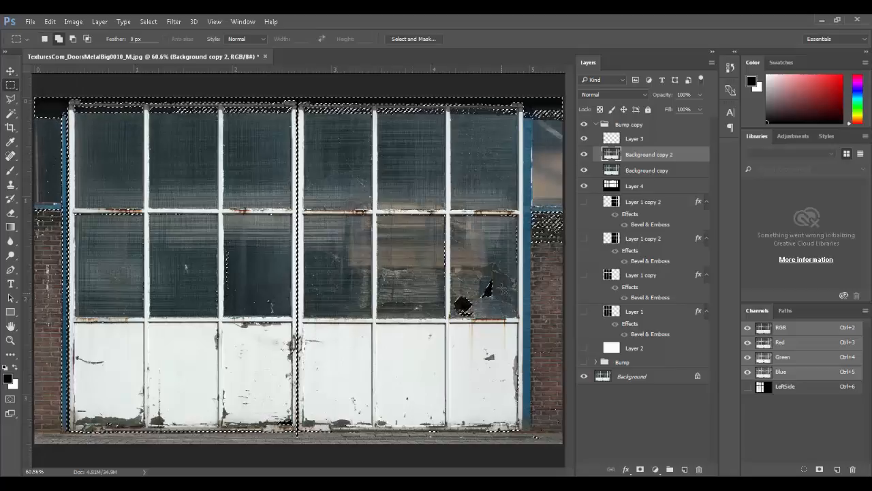
drag(503, 267, 452, 336)
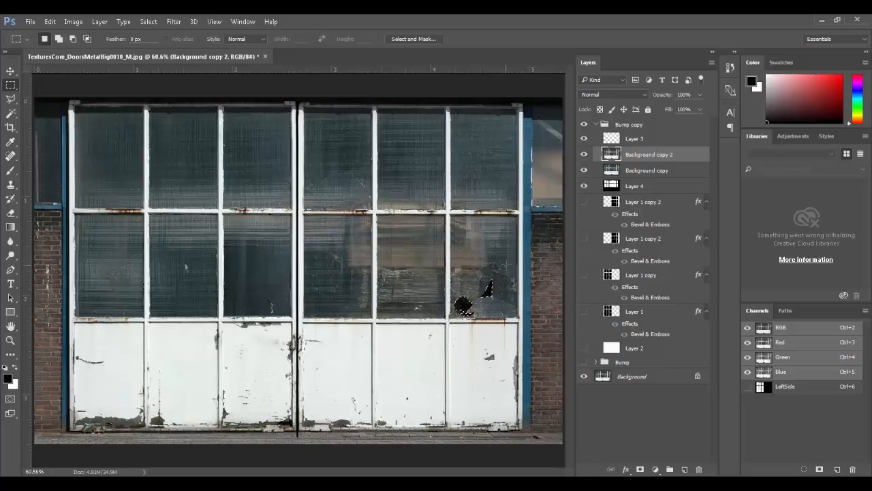
alt+shift+drag(506, 266, 452, 329)
Step: Hide Background copy 2 and create two new layers with the broken-glass shapes filled black
click(584, 154)
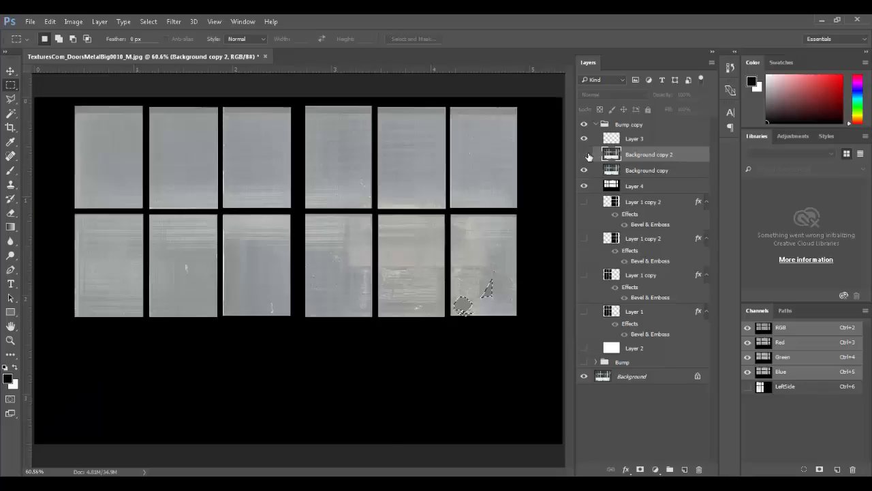
click(685, 469)
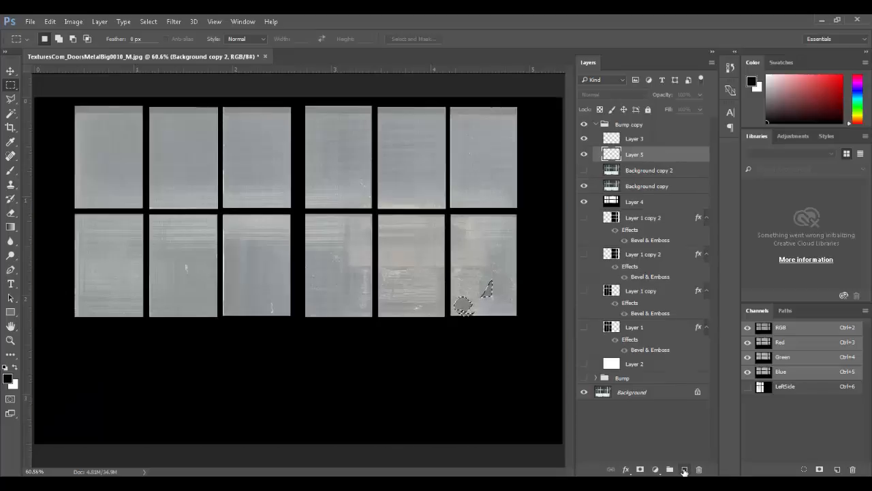
key(alt+BackSpace)
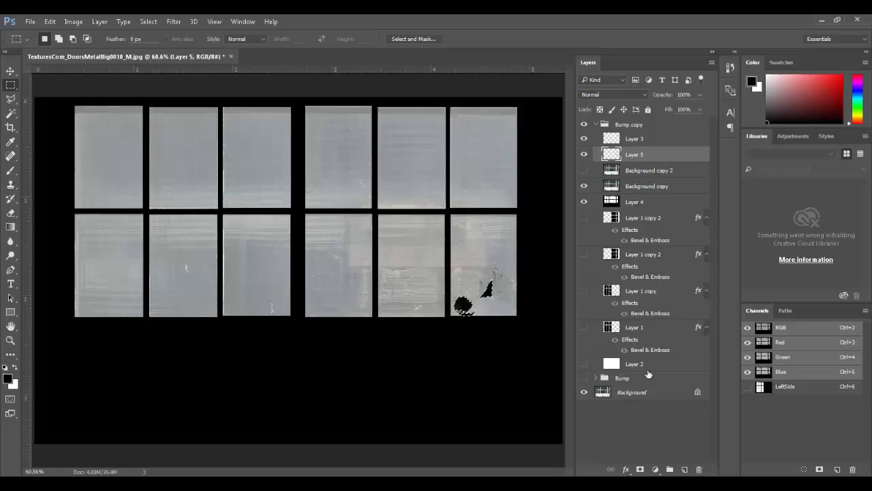
click(684, 469)
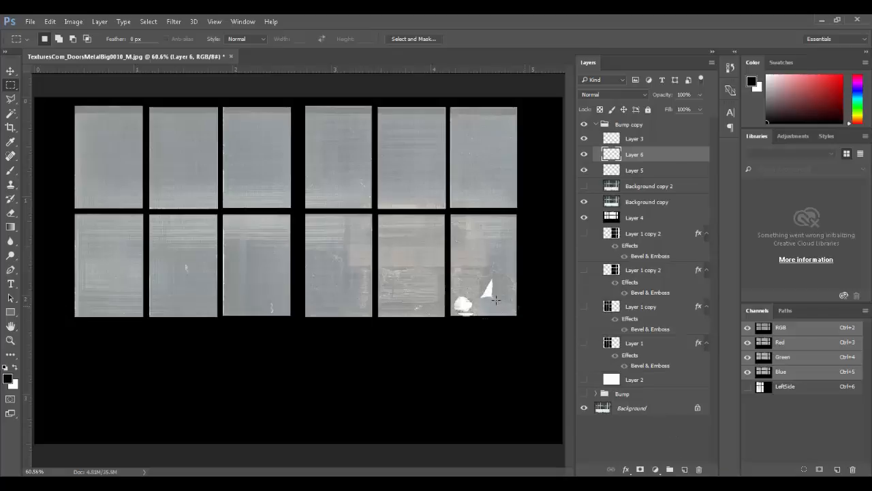
Step: Rename Layer 6 to Transparency
click(584, 159)
click(584, 172)
click(586, 158)
click(585, 174)
double_click(620, 161)
click(584, 159)
click(585, 158)
double_click(631, 157)
text(Transparency)
key(Return)
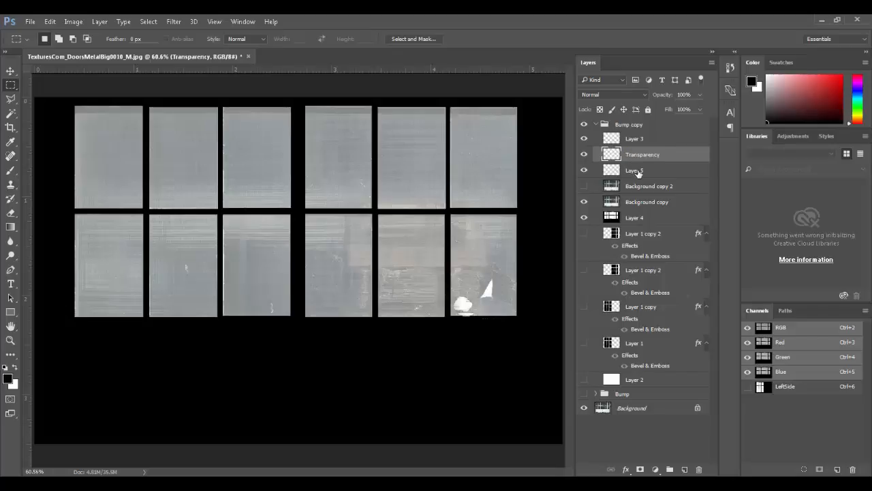
Step: Rename Layer 5 to Reflection and delete the Background copy 2 layer
double_click(638, 175)
text(Reflecti)
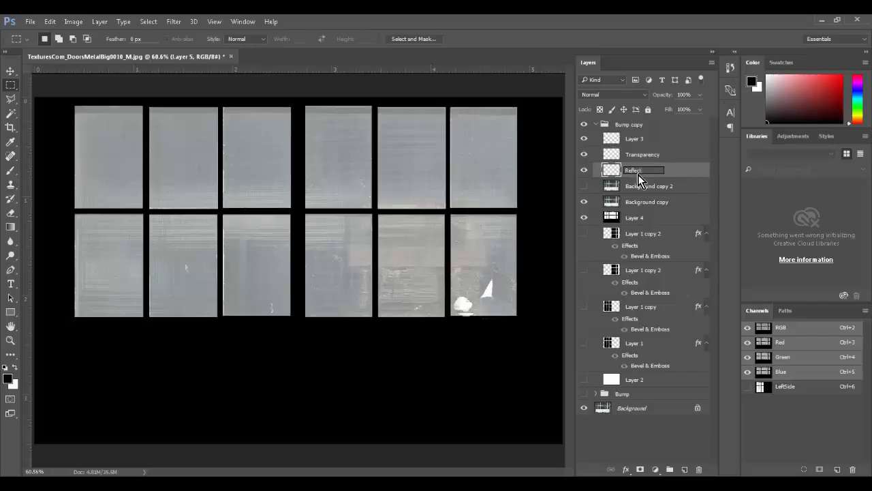
text(on)
click(640, 185)
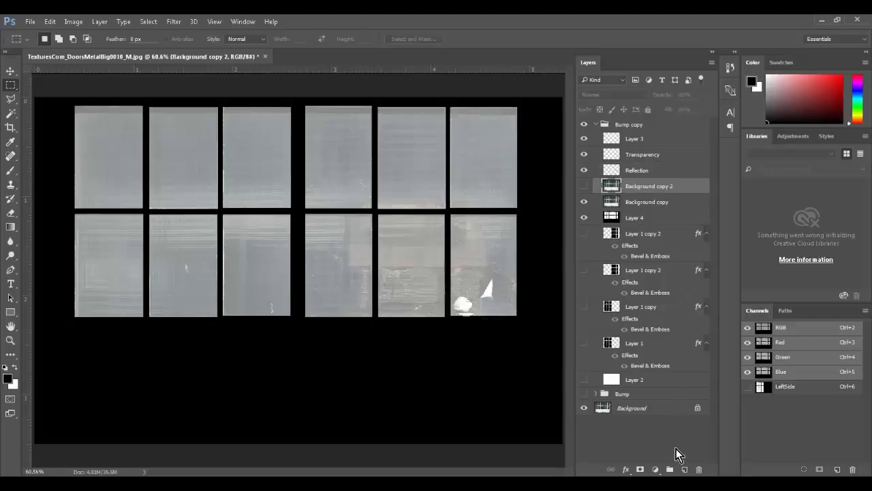
click(698, 469)
key(Return)
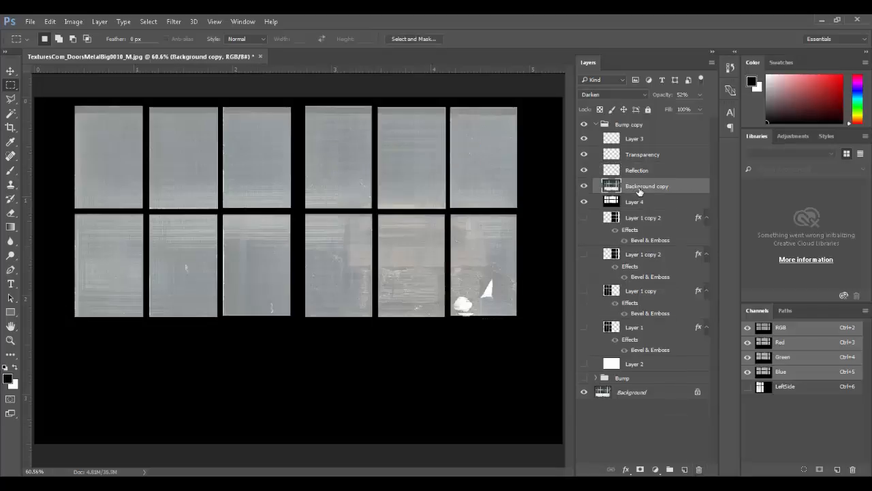
Step: Delete Layer 1 copy 2 through Layer 1 together with Layer 2
click(638, 201)
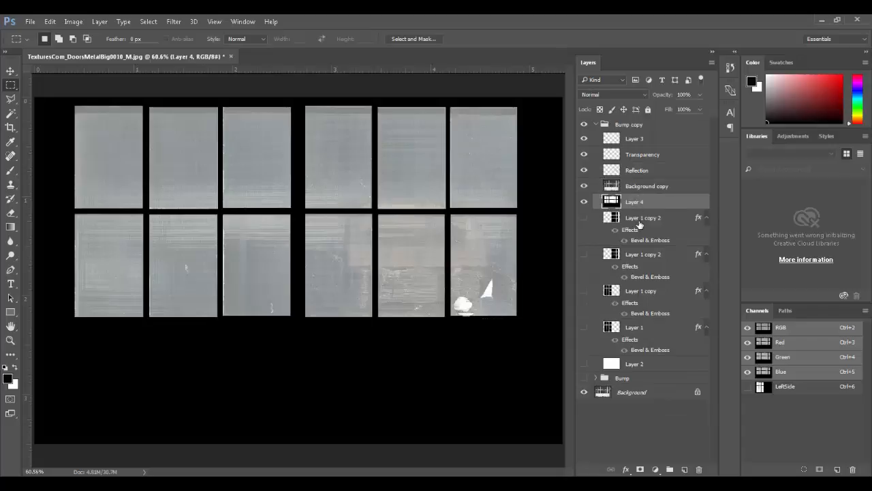
click(640, 220)
shift+click(641, 333)
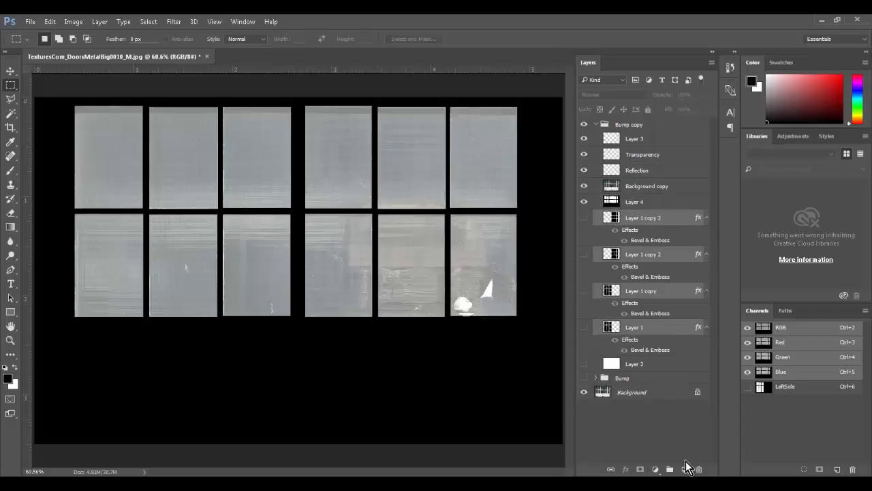
shift+click(638, 364)
click(699, 469)
key(Return)
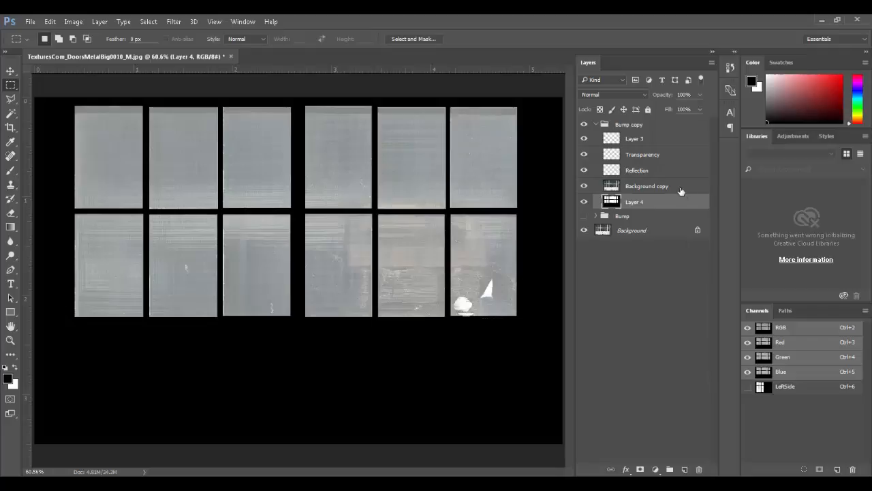
Step: Rename the Bump copy group to TransRefl and delete Layer 3
double_click(628, 124)
text(TransRefl)
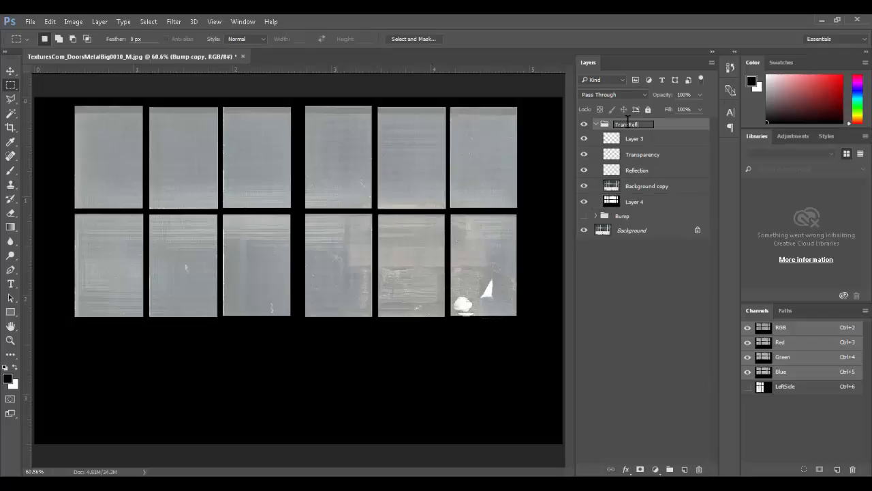
key(Return)
click(624, 140)
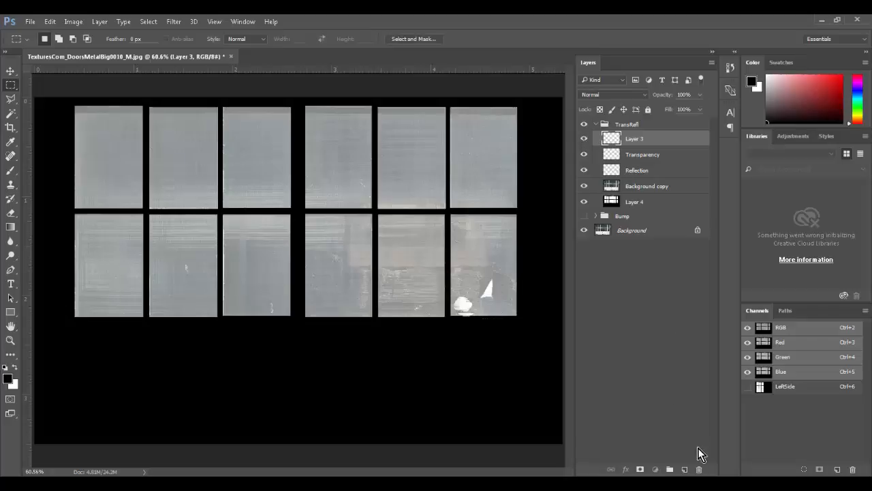
click(698, 470)
key(Return)
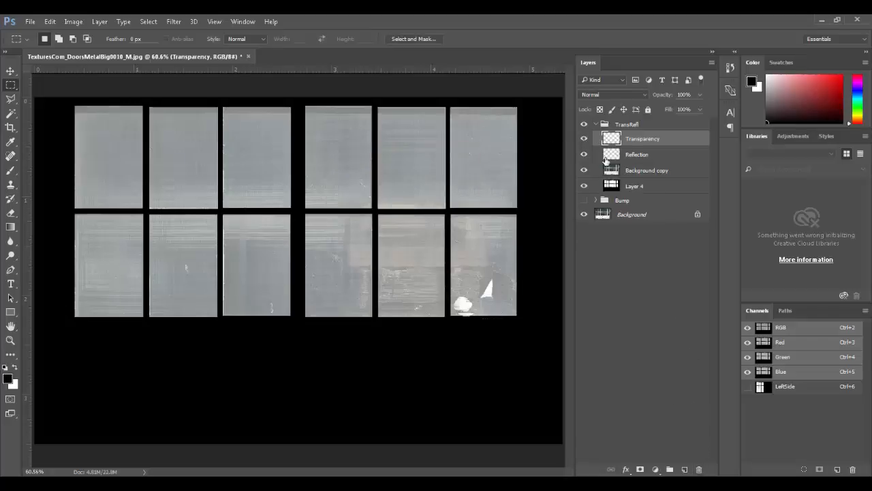
Step: Save a Targa copy named Window_Transparency.tga without alpha channels, then hide the Transparency layer
key(ctrl+shift+s)
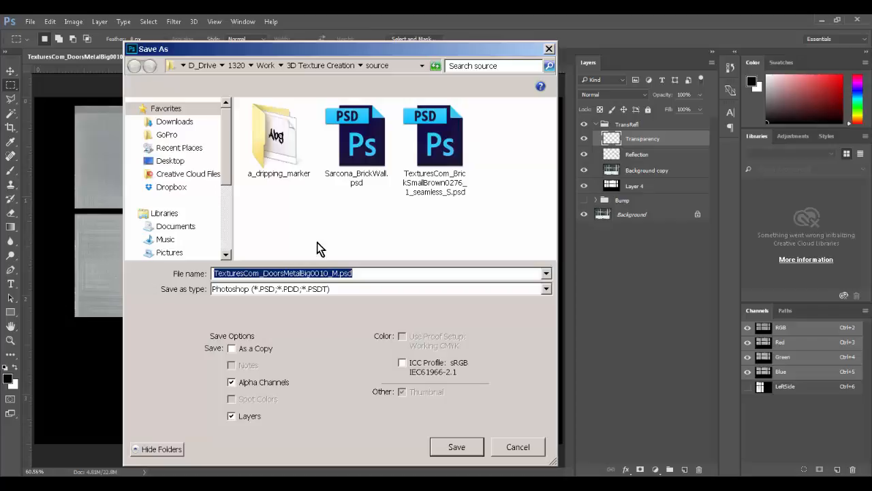
text(Window_Transparency)
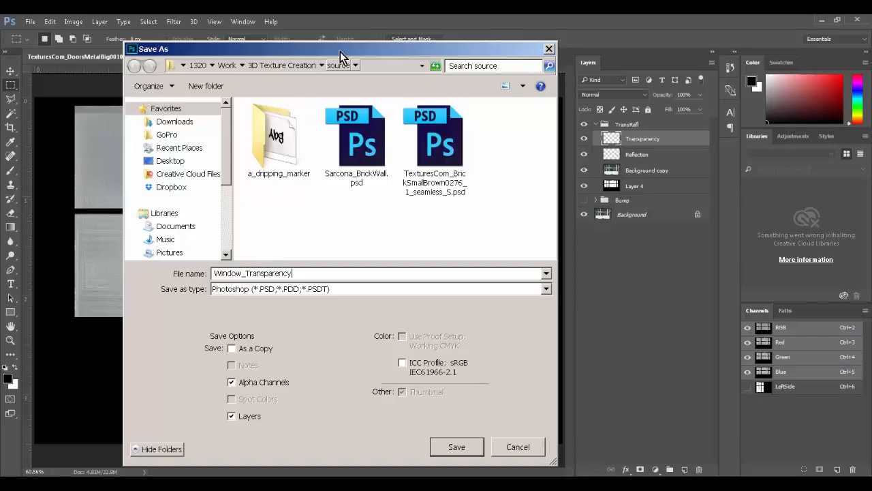
drag(340, 57, 419, 49)
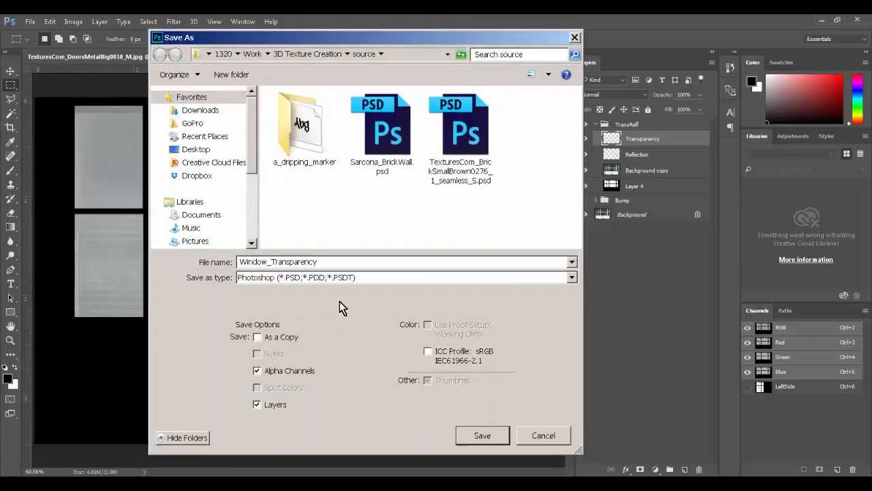
click(281, 375)
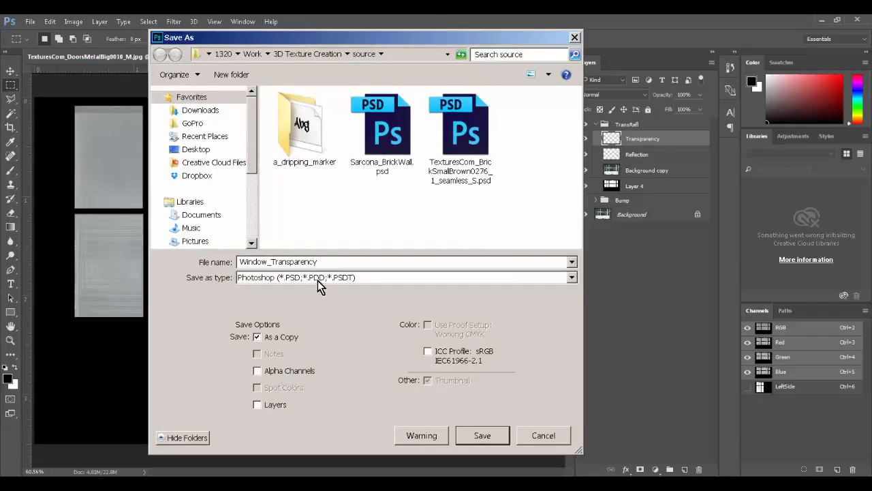
click(317, 284)
click(310, 474)
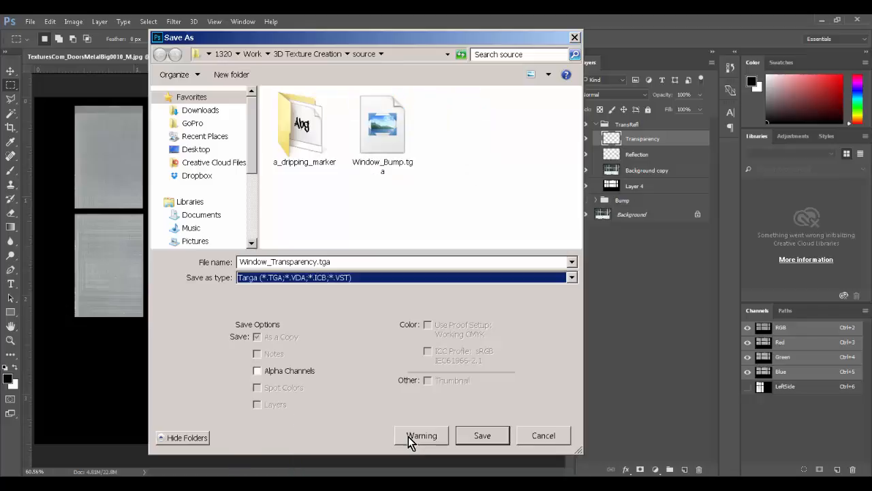
click(471, 436)
click(466, 170)
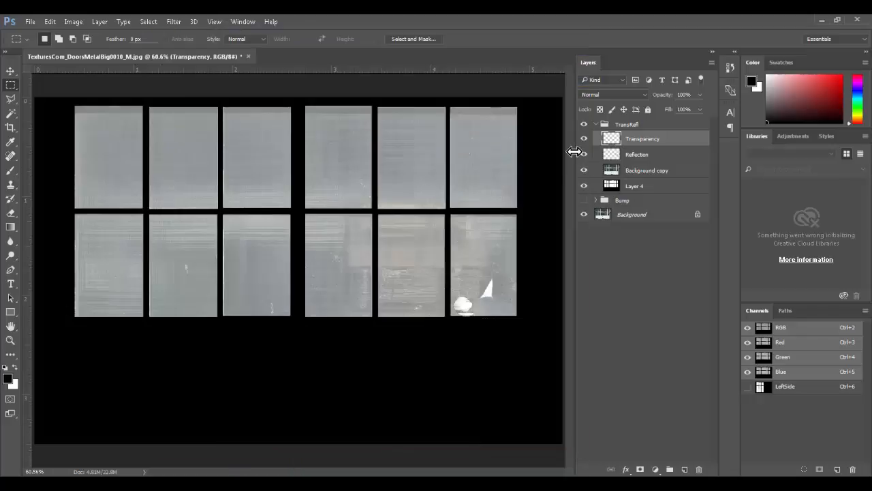
click(583, 142)
Step: Save a 24-bit Targa copy named Window_Reflection.tga, without alpha channels or layers
key(shift+ctrl+s)
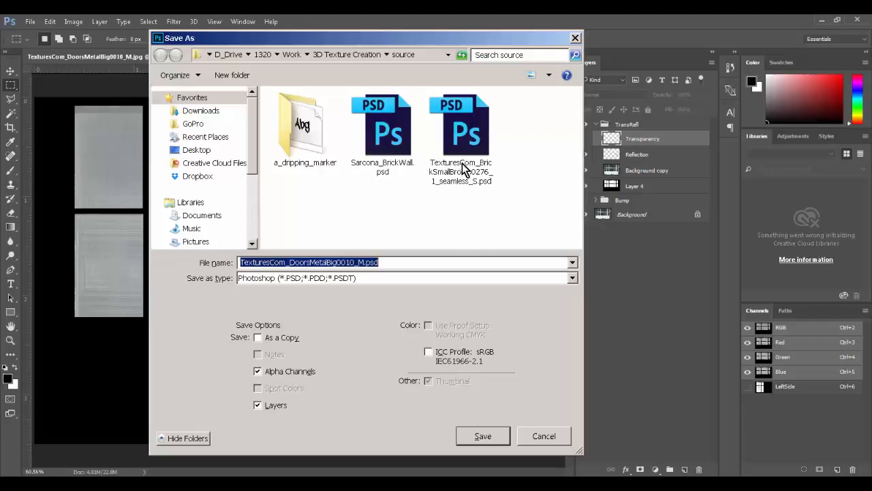
click(286, 406)
click(292, 368)
click(275, 403)
click(306, 278)
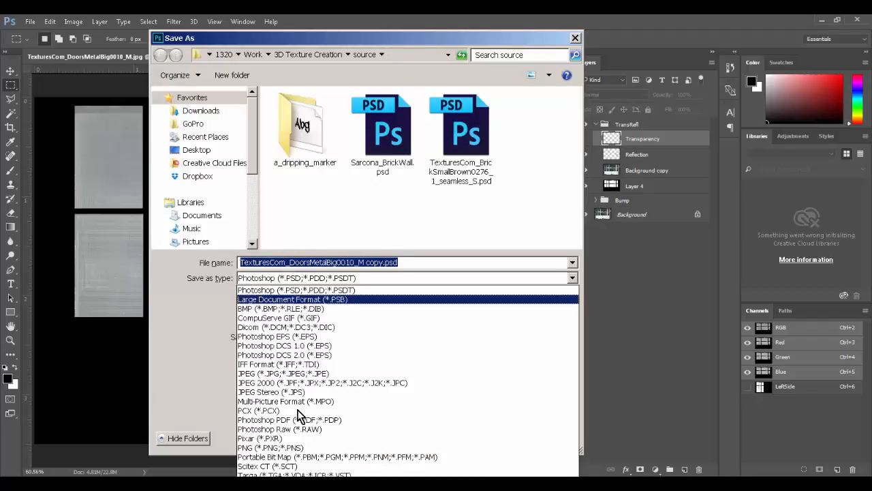
click(293, 468)
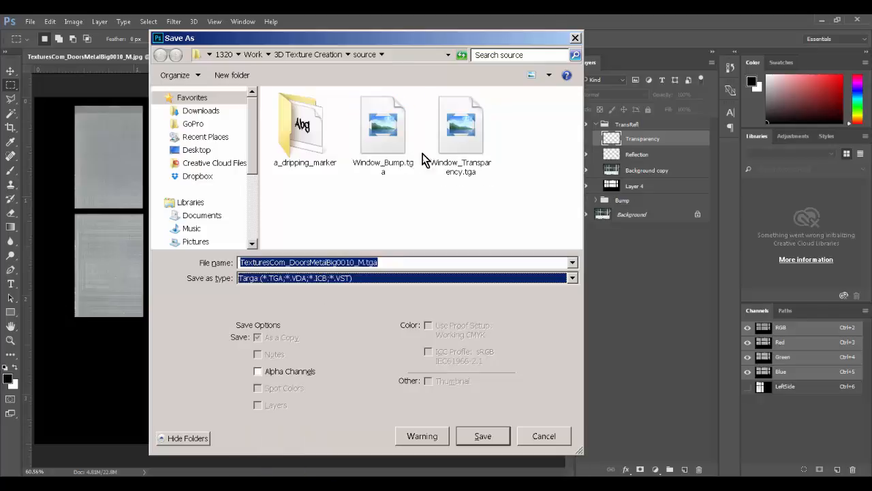
click(458, 157)
click(274, 262)
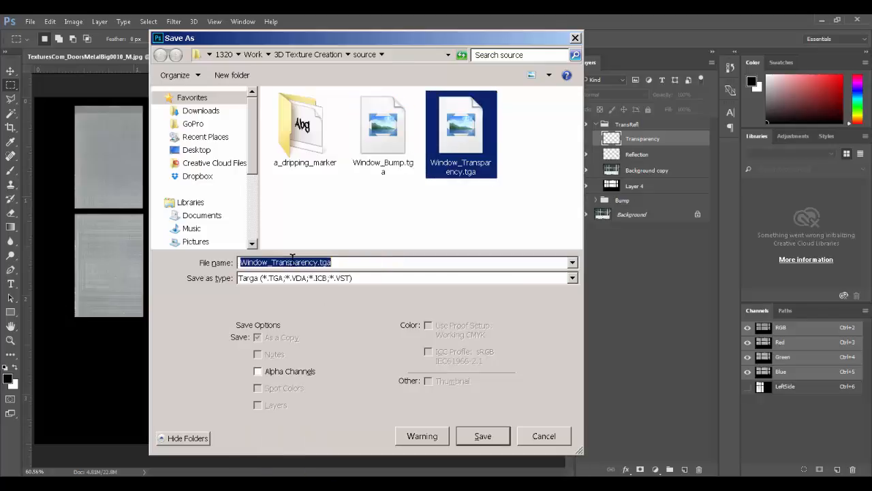
drag(274, 262, 318, 262)
text(Ref)
text(lection)
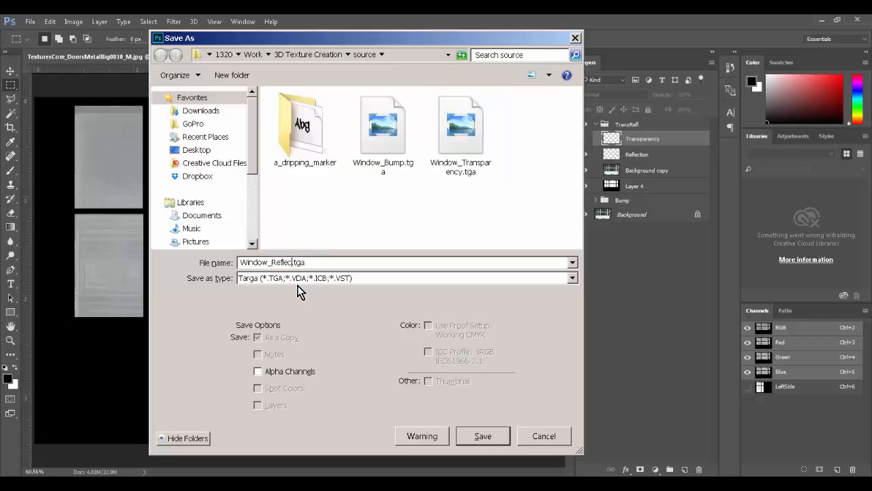
key(Return)
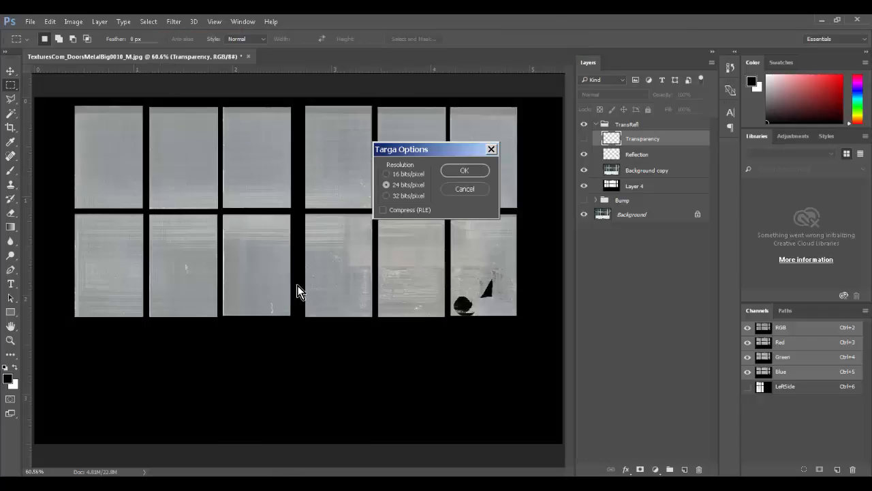
click(477, 168)
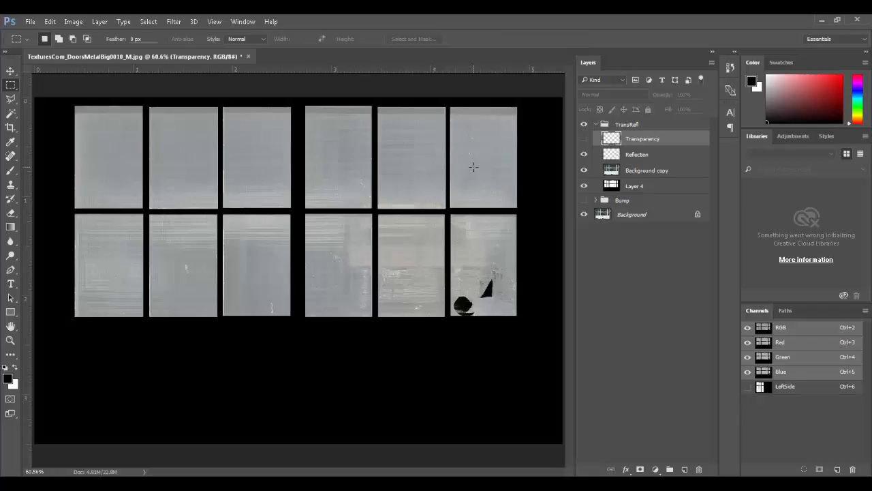
Step: Hide the TransRefl group and place the tiger texture image onto the door canvas
click(596, 124)
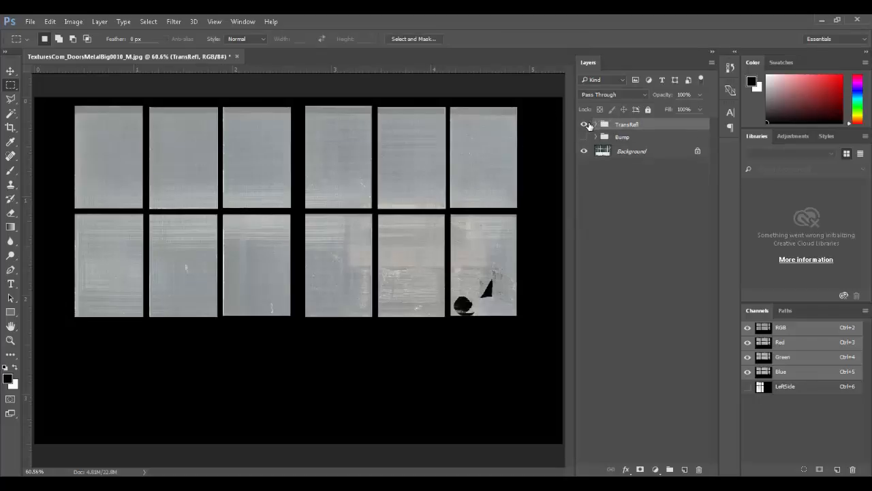
click(585, 125)
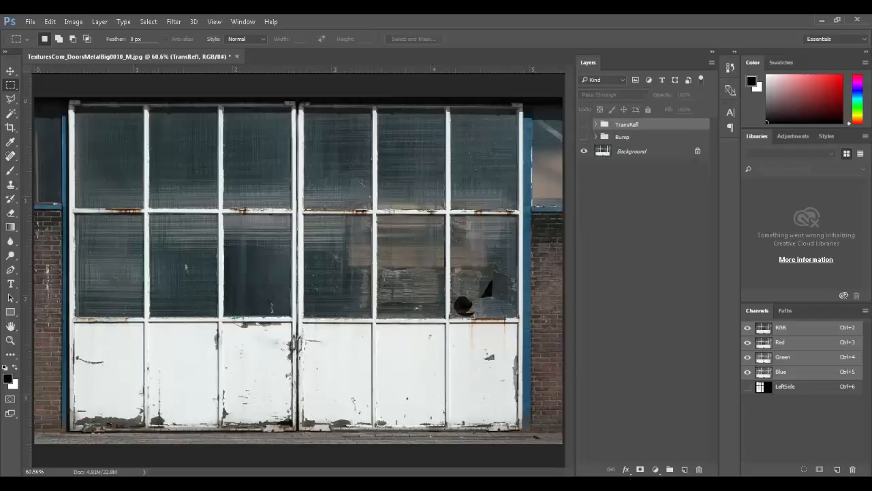
key(alt+Tab)
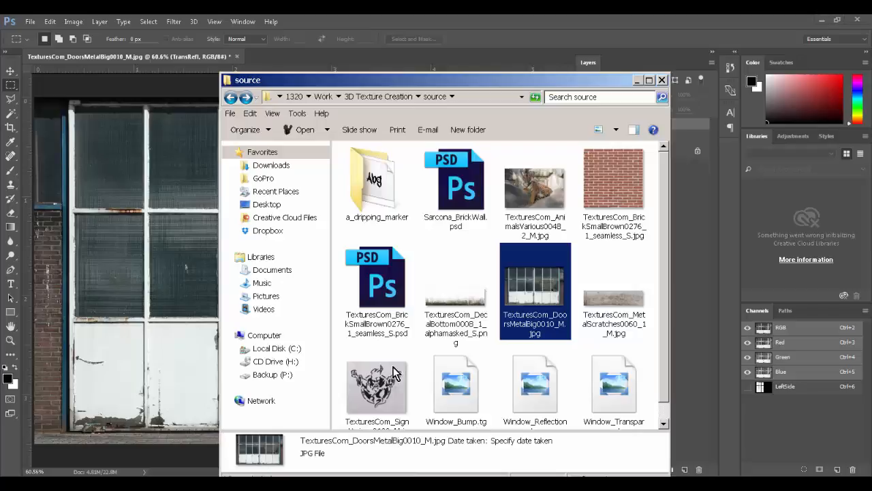
click(516, 194)
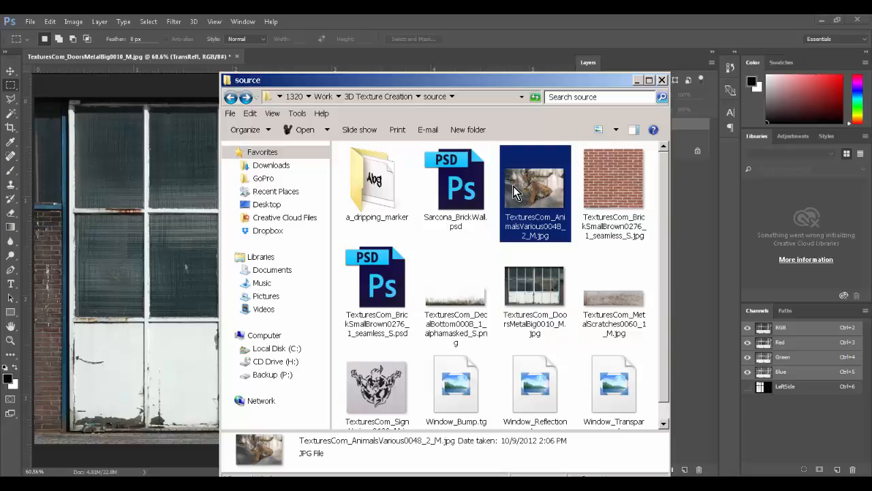
drag(539, 198, 461, 302)
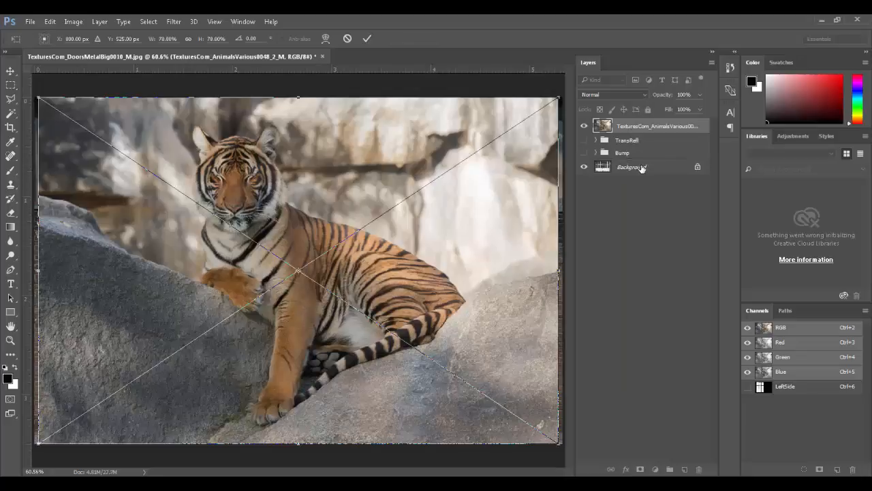
key(m)
key(Return)
Step: Move the tiger layer below the groups and shift it about 110 px right
drag(635, 127, 635, 164)
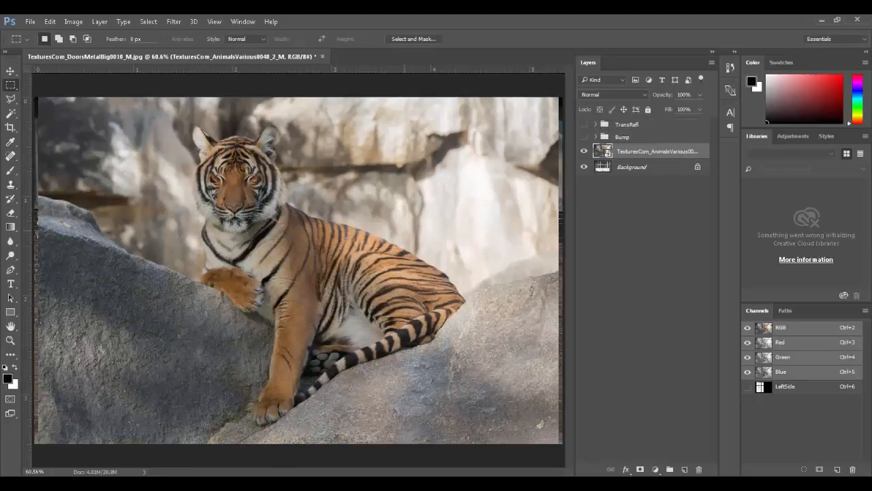
ctrl+drag(276, 268, 351, 261)
drag(358, 218, 454, 300)
alt+scroll(416, 286, down, 2)
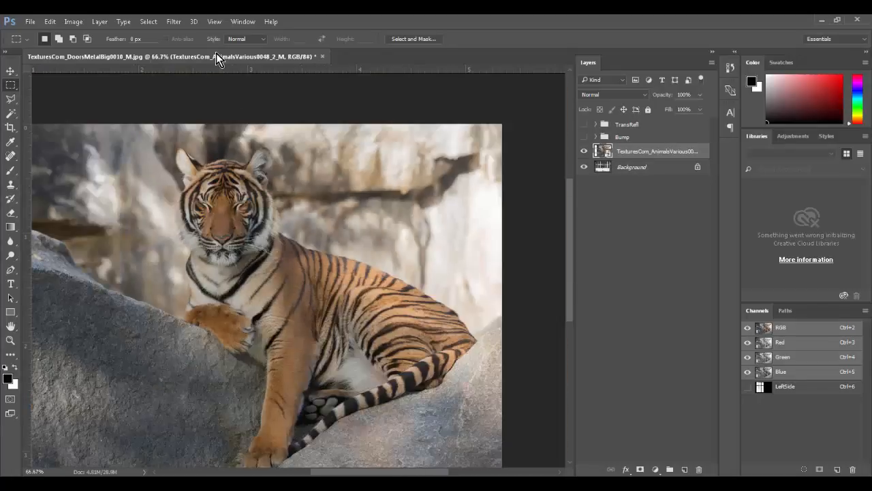
Step: Try masking the tiger layer with a Color Range selection sampled from the tiger
click(153, 22)
click(184, 140)
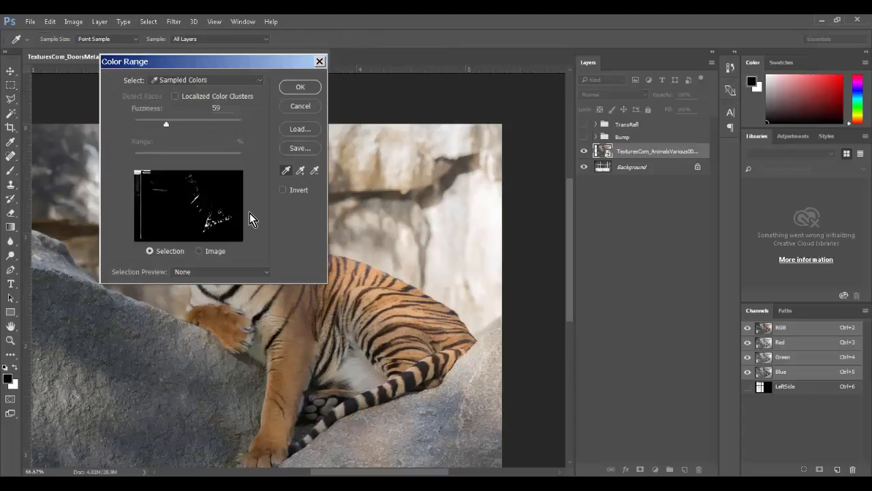
mouse_move(247, 299)
mouse_down()
mouse_move(293, 315)
mouse_move(373, 299)
mouse_move(367, 291)
mouse_up()
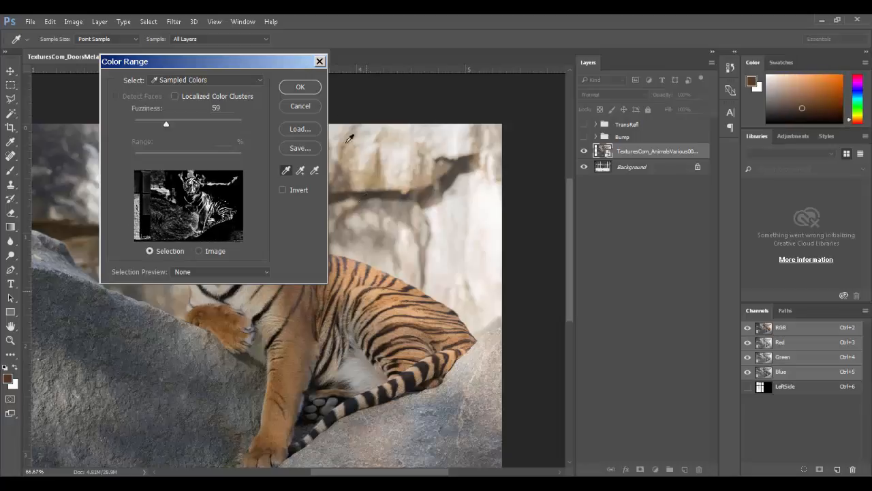
click(300, 87)
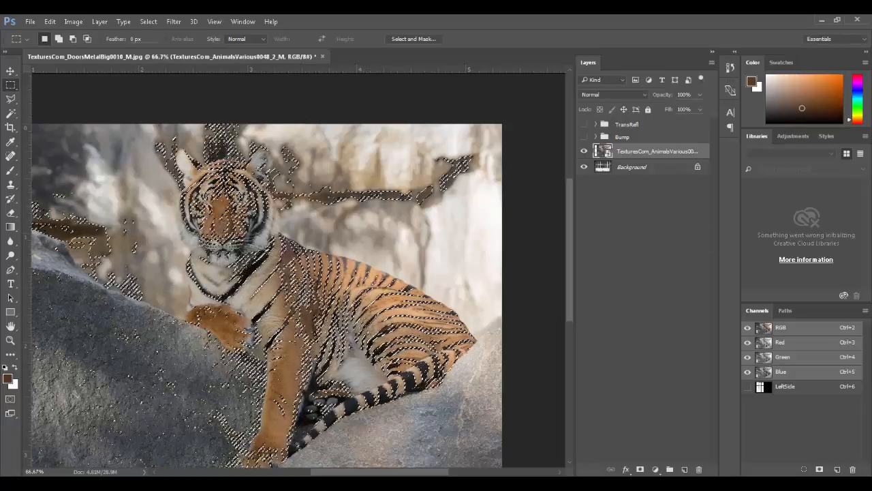
click(641, 469)
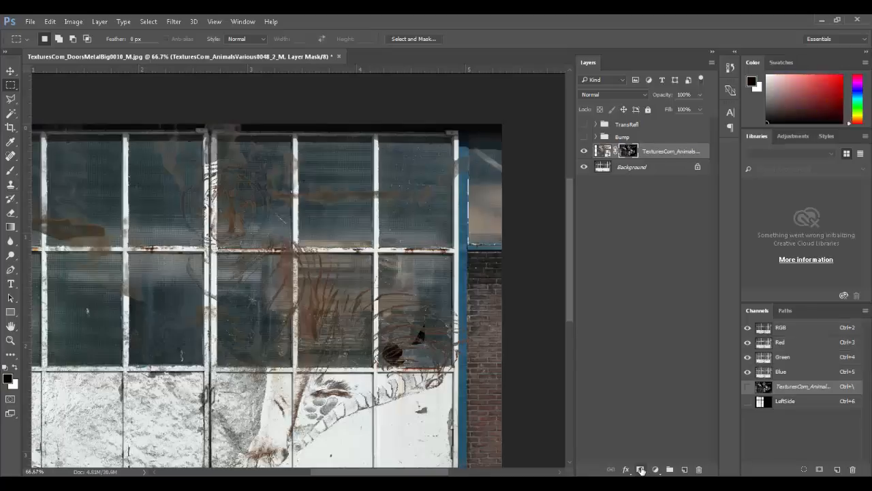
ctrl+drag(309, 388, 305, 336)
Step: Undo the mask, deselect, and duplicate the unmasked tiger photo layer
key(ctrl+alt+z)
key(ctrl+alt+z)
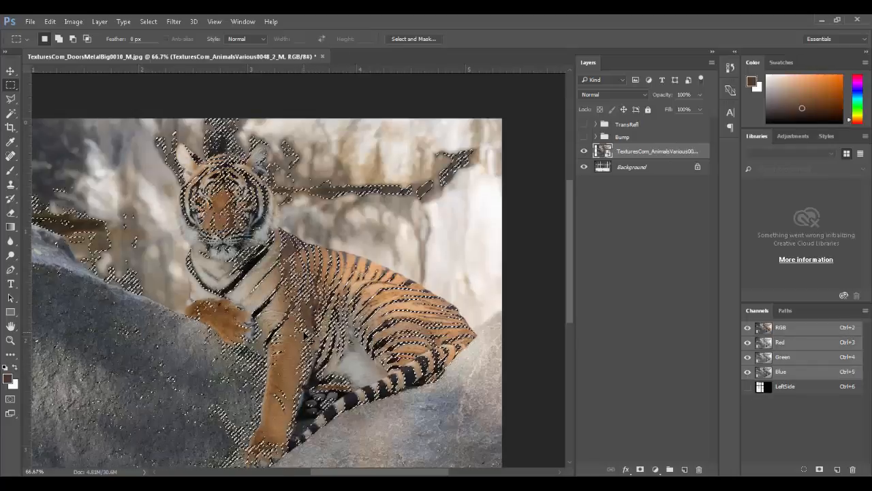
key(ctrl+d)
drag(609, 156, 685, 469)
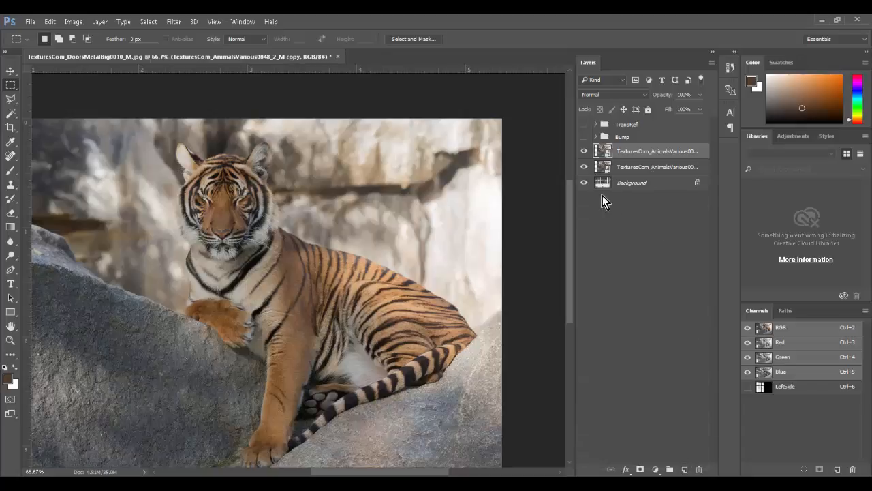
Step: Rasterize the TexturesCom_AnimalsVarious0048_2_M copy layer from its layer context menu
right_click(629, 152)
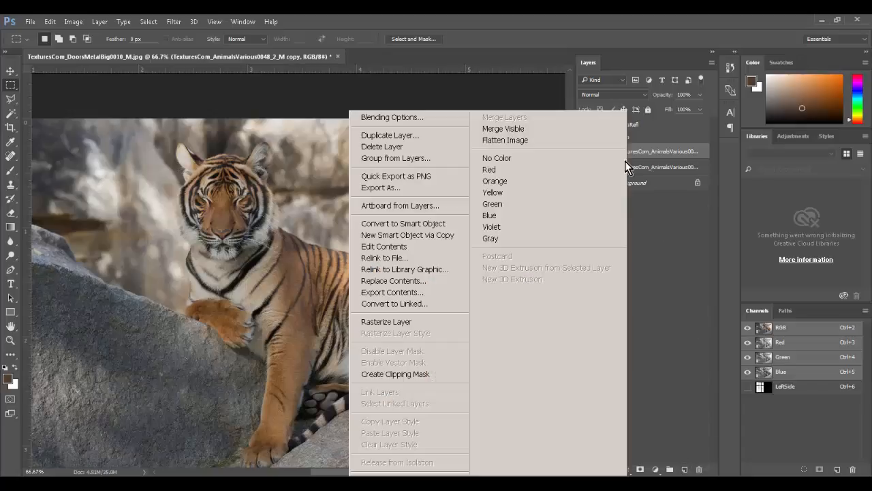
click(387, 319)
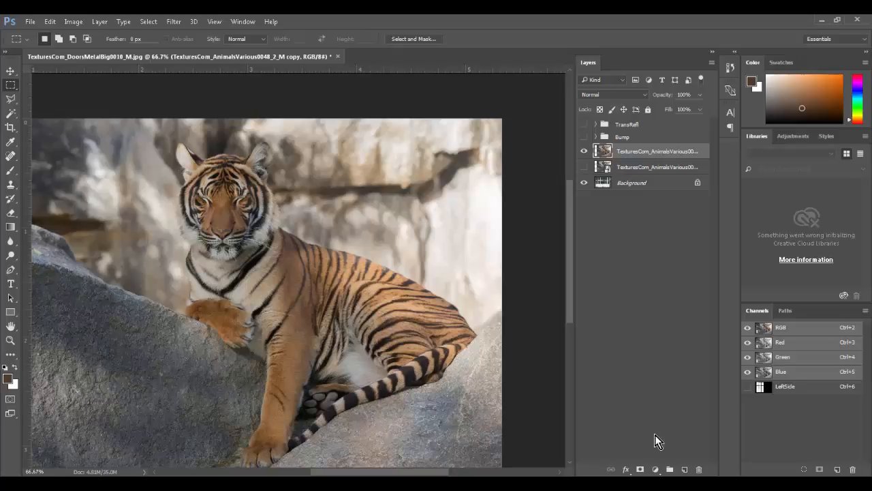
click(656, 470)
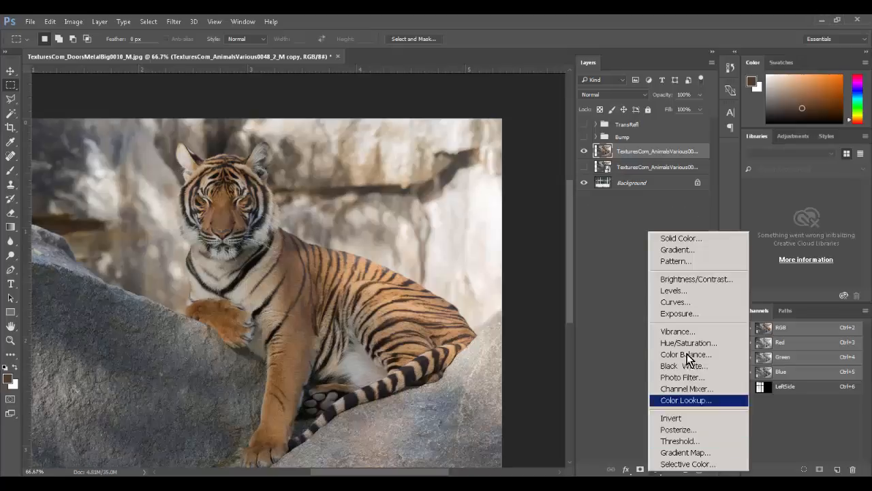
Step: Add a Curves adjustment layer with an S-curve: darker shadows, brighter highlights, slightly lifted midtones
click(681, 302)
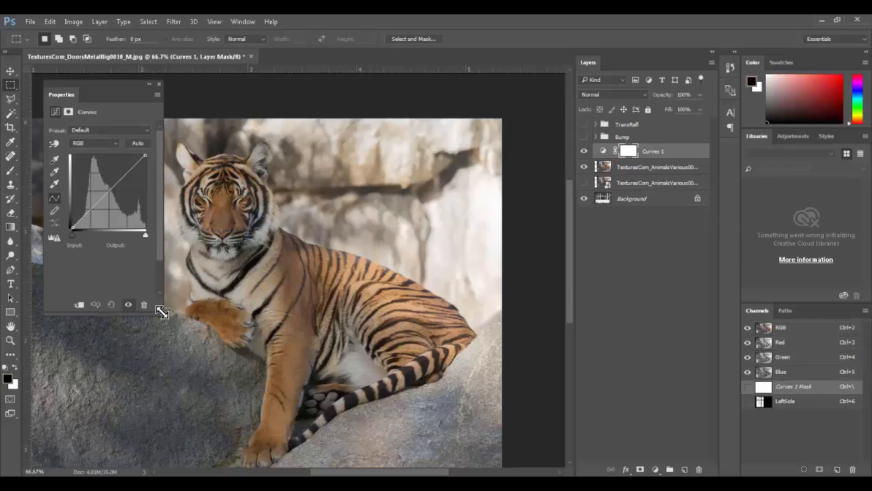
drag(161, 313, 349, 368)
drag(226, 89, 670, 95)
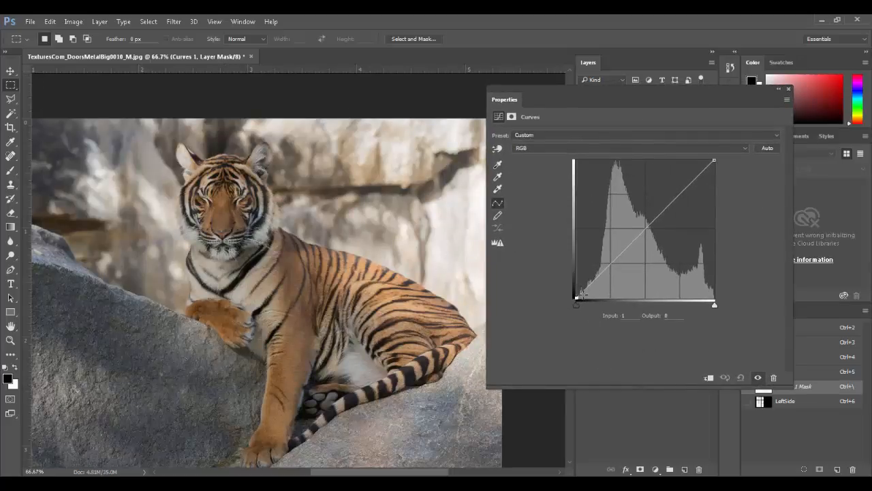
drag(588, 287, 589, 294)
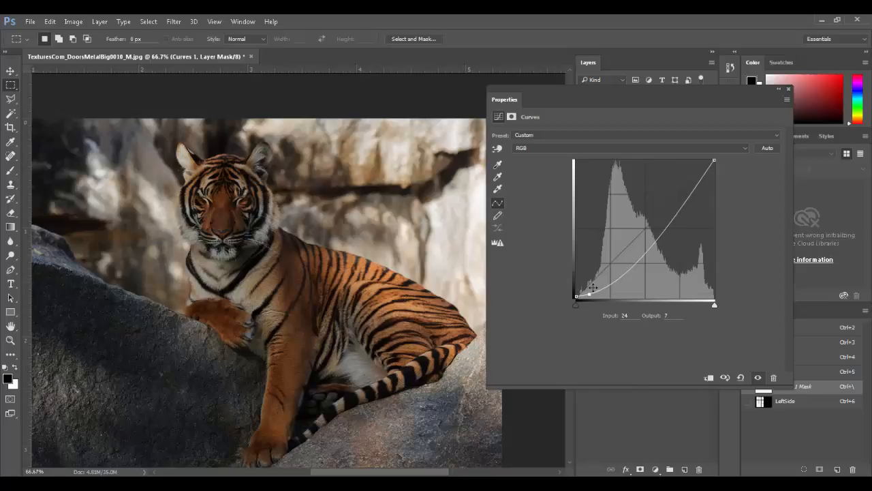
drag(711, 168, 709, 160)
drag(648, 223, 648, 218)
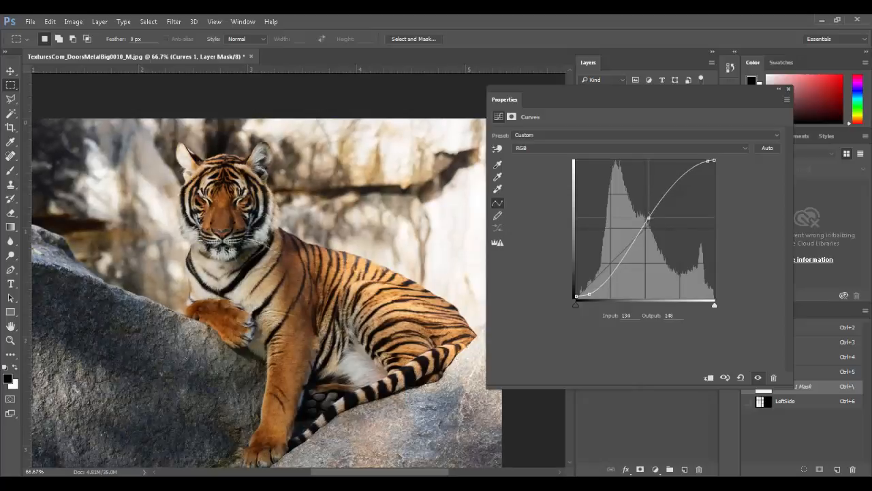
click(789, 88)
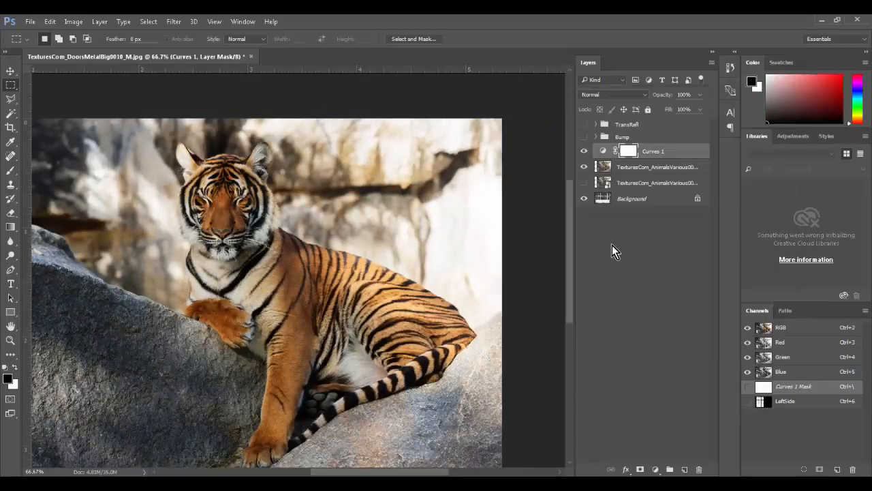
click(655, 470)
Step: Add a Levels adjustment with the white point at 169 and the black point at 97
click(693, 289)
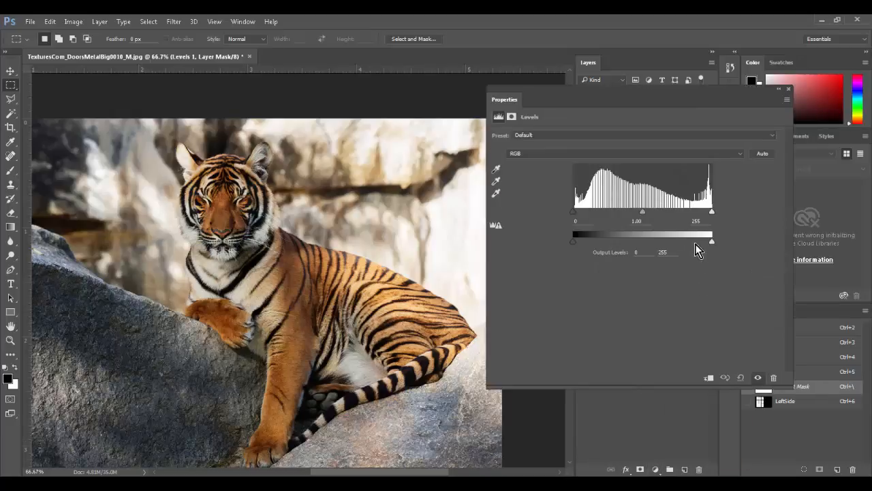
drag(712, 211, 665, 211)
drag(577, 211, 637, 212)
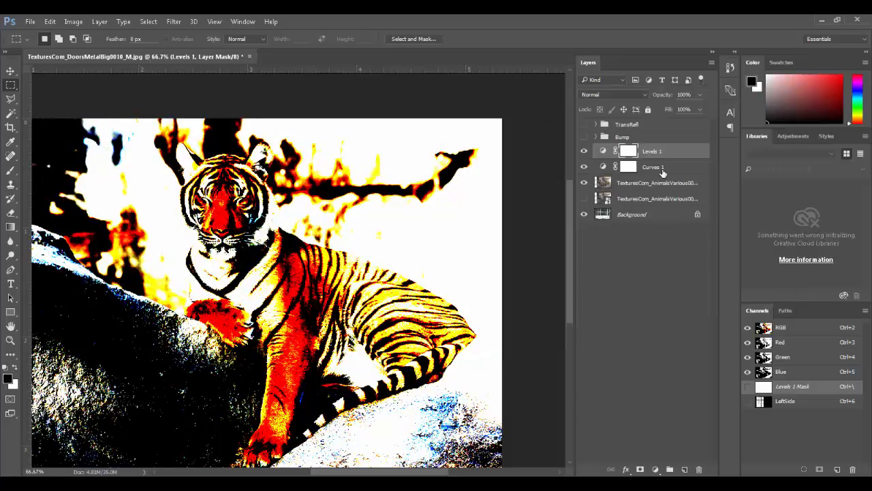
Step: Duplicate Levels 1, Curves 1 and the tiger layer, and merge the copies into one layer
shift+click(664, 184)
drag(665, 184, 684, 469)
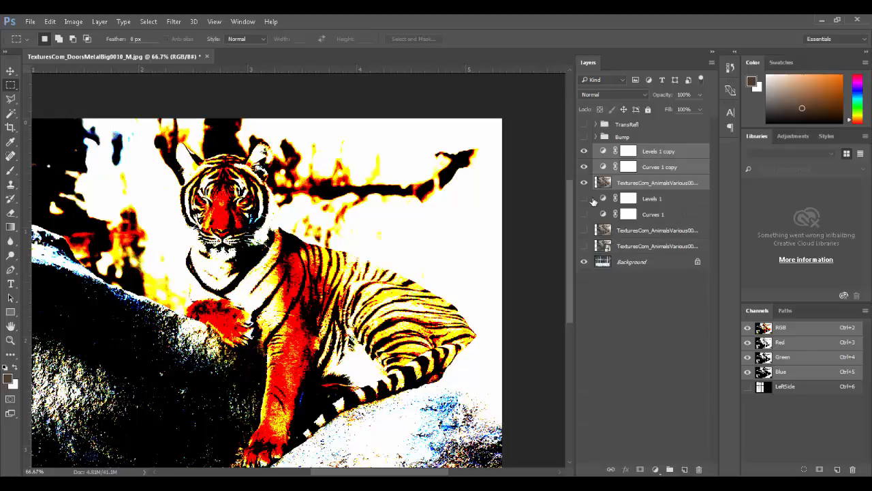
key(ctrl+e)
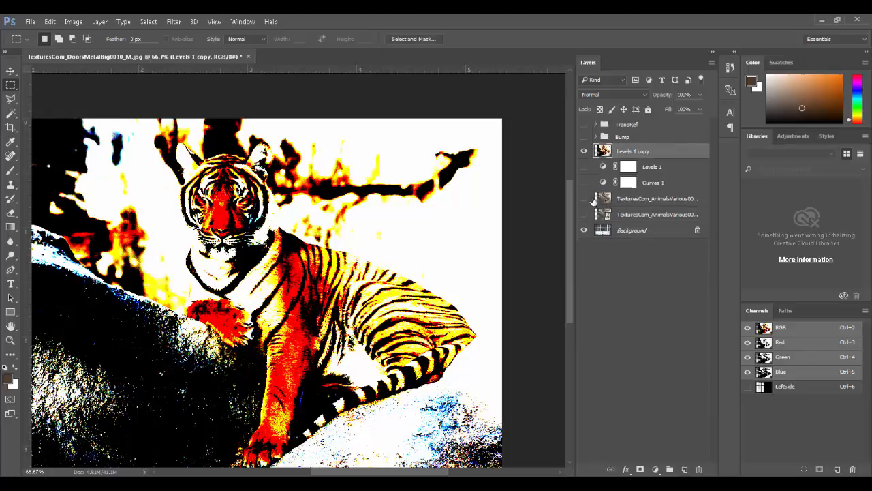
click(584, 151)
click(584, 152)
double_click(679, 152)
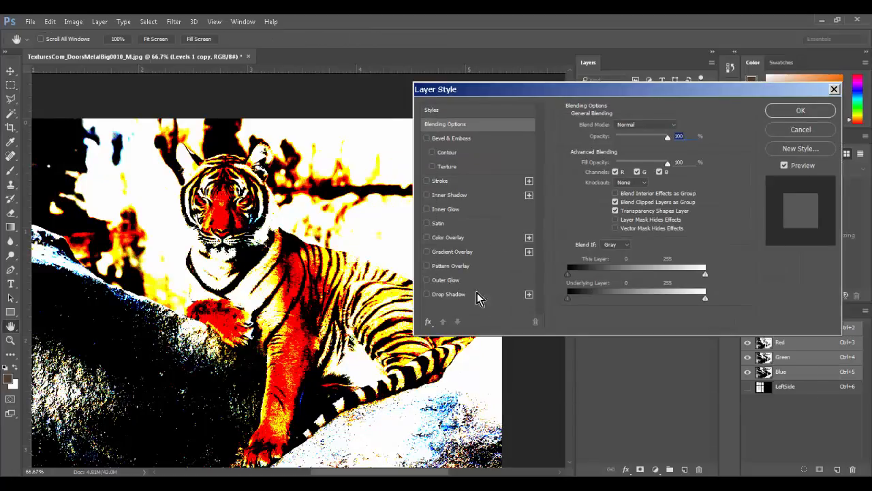
Step: Set the Blend If This Layer sliders to 32 and 253 so darks and whites drop out
mouse_move(567, 275)
mouse_down()
mouse_move(649, 275)
mouse_move(575, 275)
mouse_move(640, 274)
mouse_move(584, 274)
mouse_up()
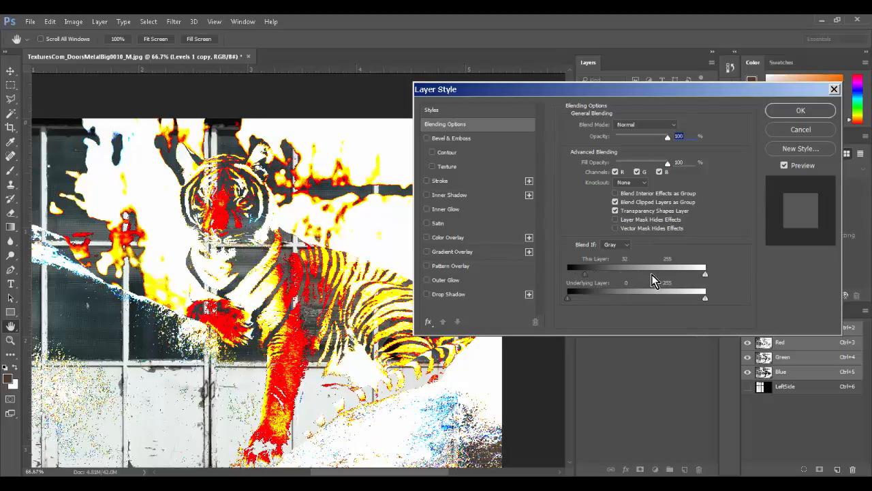
mouse_move(705, 275)
mouse_down()
mouse_move(693, 276)
mouse_move(704, 276)
mouse_up()
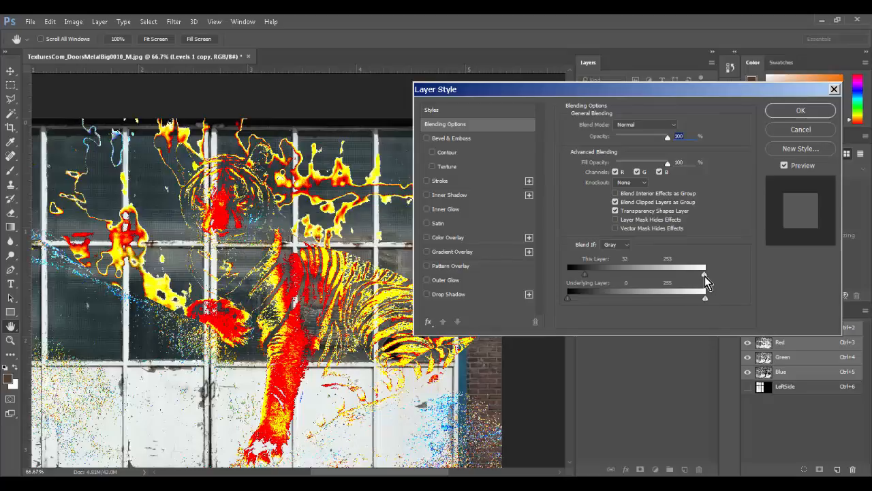
click(794, 110)
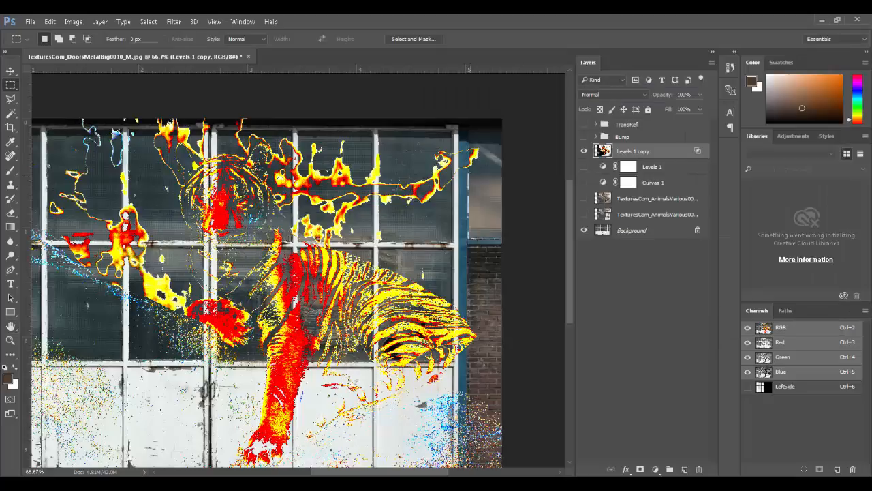
click(73, 22)
Step: Desaturate the merged tiger layer, then colorize it green with Hue 96 and Saturation 21
mouse_move(113, 54)
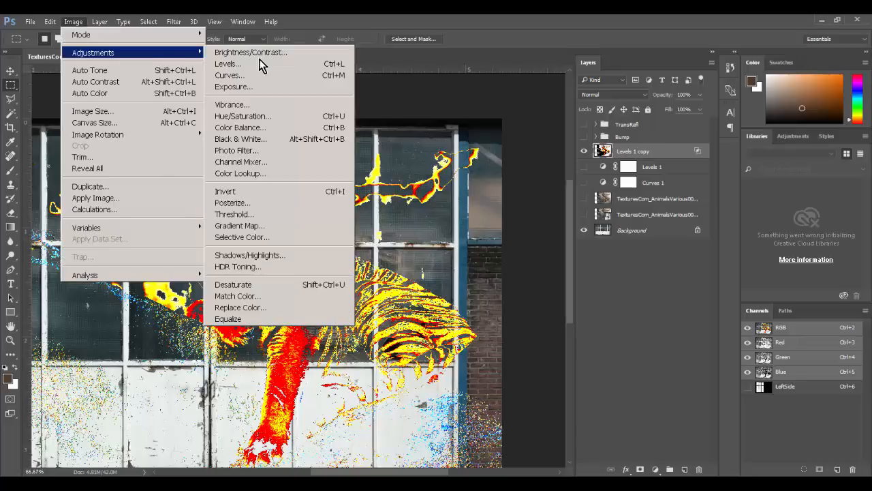
click(298, 123)
drag(409, 208, 287, 218)
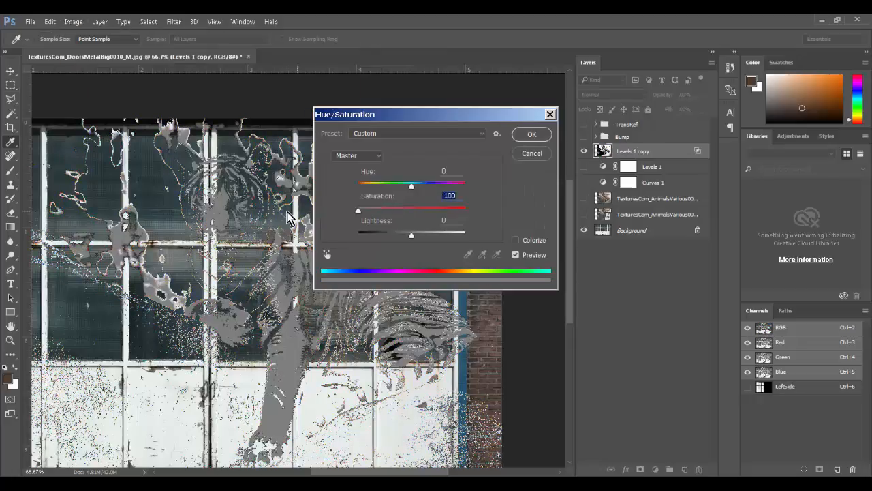
click(516, 240)
drag(368, 185, 392, 184)
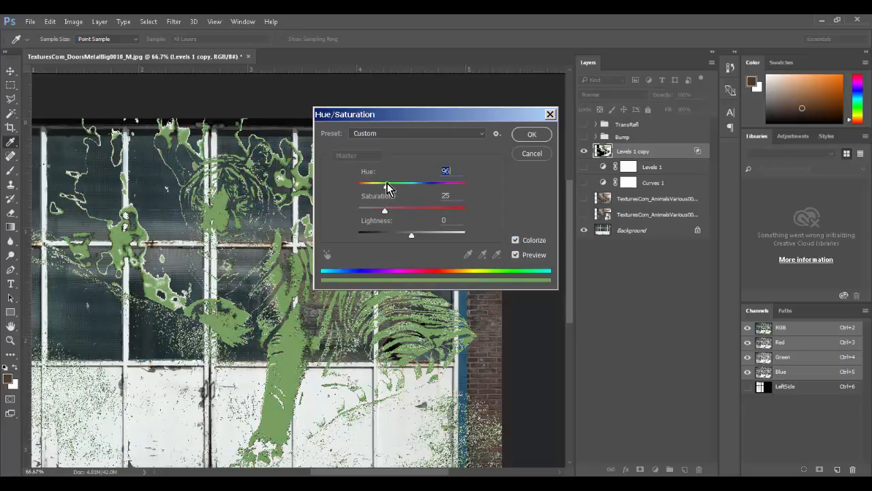
drag(384, 210, 413, 239)
click(531, 135)
drag(373, 270, 441, 250)
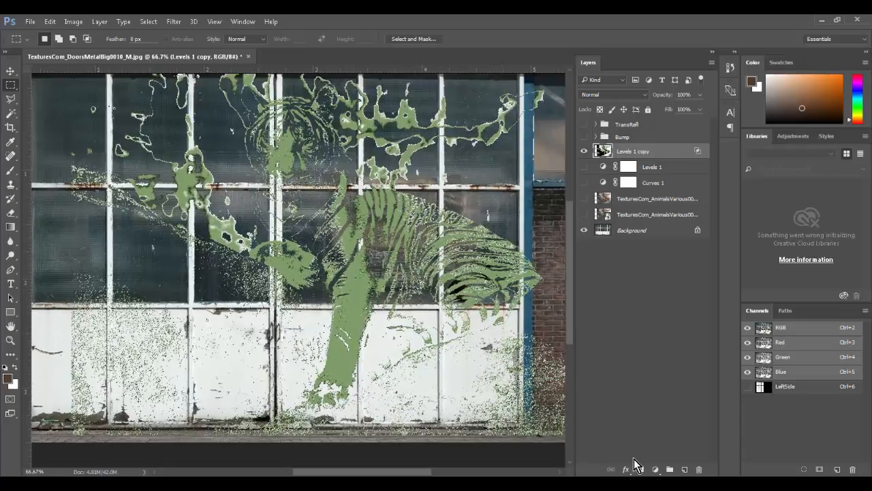
Step: Add a layer mask and paint it black with a 300 px soft brush to hide right-side speckles and branches
click(639, 470)
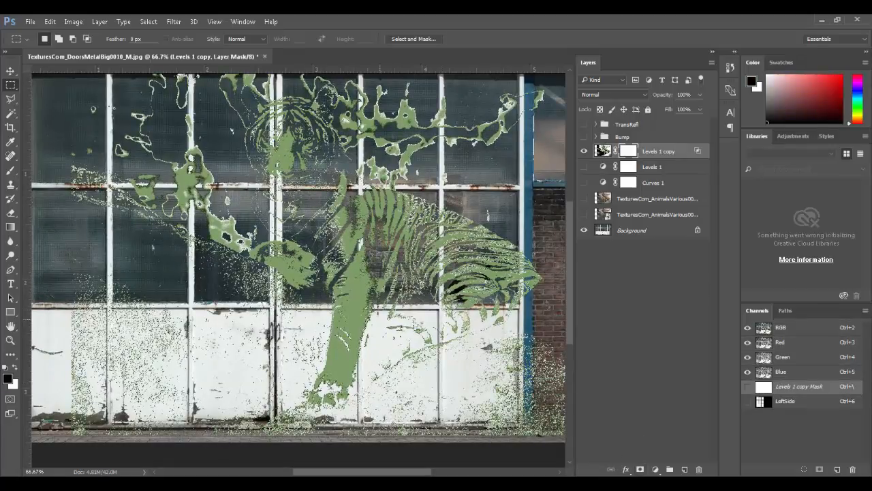
key(b)
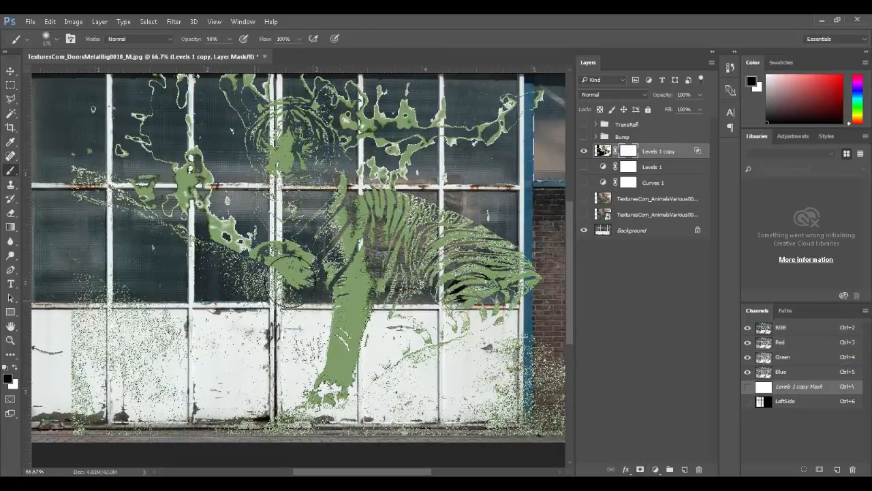
key(bracketright)
mouse_move(551, 376)
mouse_down()
mouse_move(475, 383)
mouse_move(383, 411)
mouse_move(537, 377)
mouse_move(468, 439)
mouse_move(340, 458)
mouse_move(351, 437)
mouse_move(268, 368)
mouse_move(302, 343)
mouse_move(389, 334)
mouse_move(318, 356)
mouse_move(318, 372)
mouse_up()
right_click(318, 372)
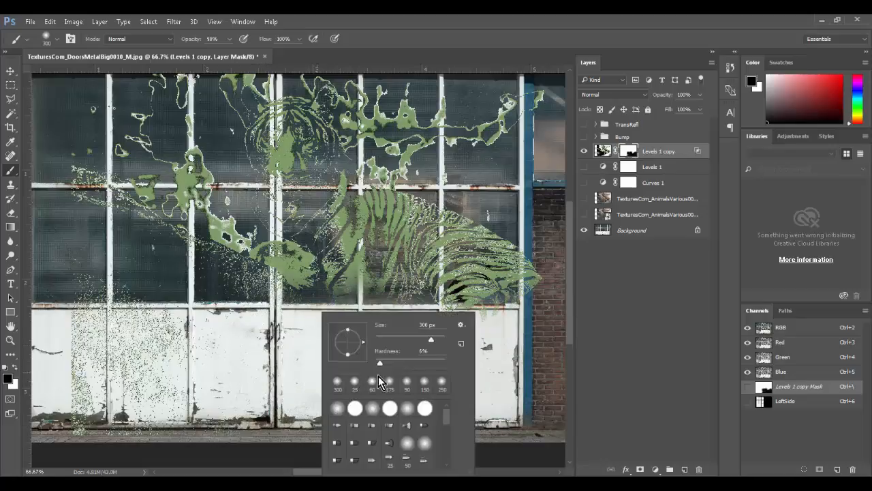
click(551, 269)
mouse_move(551, 268)
mouse_down()
mouse_move(497, 335)
mouse_move(532, 284)
mouse_move(500, 273)
mouse_up()
drag(538, 188, 519, 239)
mouse_move(520, 200)
mouse_down()
mouse_move(428, 164)
mouse_move(400, 184)
mouse_move(385, 181)
mouse_move(347, 120)
mouse_move(290, 89)
mouse_move(327, 109)
mouse_move(229, 71)
mouse_move(206, 118)
mouse_move(234, 92)
mouse_move(156, 117)
mouse_move(97, 171)
mouse_move(167, 286)
mouse_move(174, 321)
mouse_move(228, 378)
mouse_move(259, 370)
mouse_move(244, 316)
mouse_move(331, 320)
mouse_up()
Step: Mask out the lower-left speckles and leftover green, and reposition the tiger lower and left
drag(219, 370, 274, 328)
drag(61, 285, 180, 404)
ctrl+drag(406, 284, 339, 405)
ctrl+drag(468, 250, 366, 221)
mouse_move(311, 179)
mouse_down()
mouse_move(496, 231)
mouse_move(492, 436)
mouse_up()
drag(500, 360, 513, 334)
ctrl+drag(328, 316, 504, 289)
drag(162, 128, 181, 166)
ctrl+drag(302, 230, 192, 257)
Step: Free Transform the tiger layer to about 44% scale and shift it slightly right
key(ctrl+t)
key(ctrl+minus)
key(ctrl+minus)
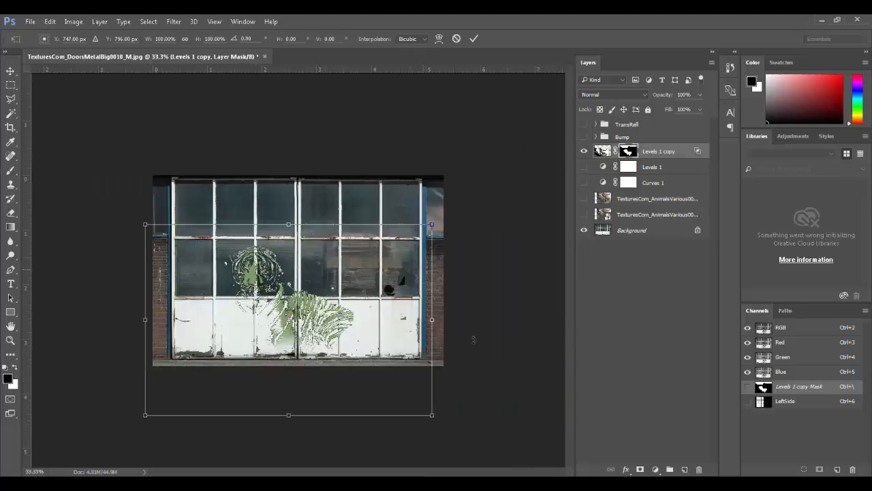
alt+shift+drag(414, 403, 352, 362)
drag(336, 319, 419, 336)
alt+scroll(437, 367, up, 5)
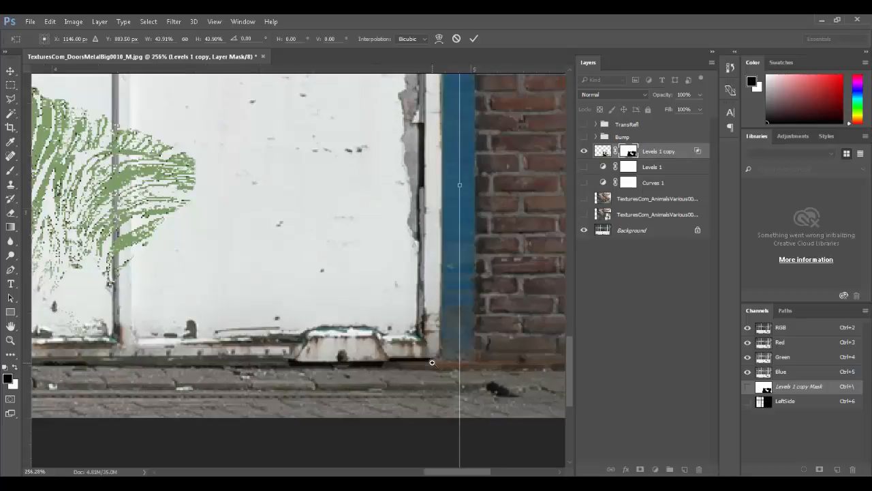
alt+scroll(432, 362, down, 5)
alt+scroll(342, 271, up, 1)
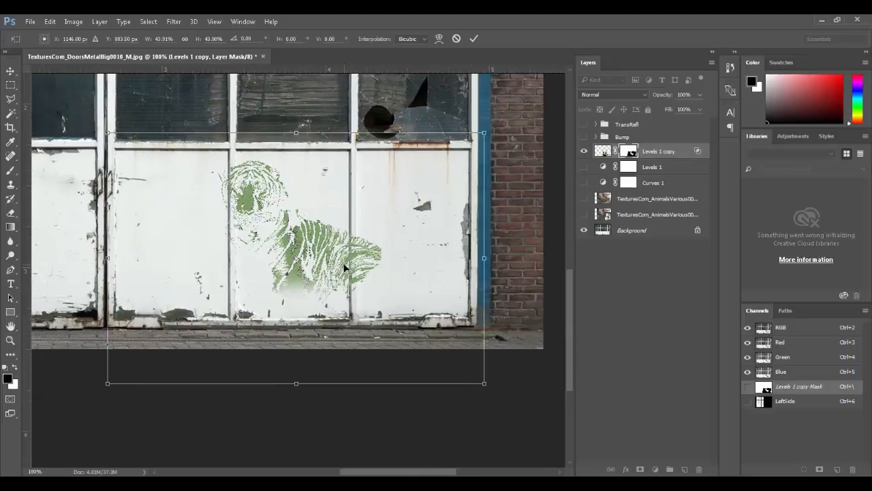
drag(326, 273, 346, 276)
key(Return)
Step: Refine the tiger's mask with a 100 px brush, painting the lower body and paw solid green
key(b)
mouse_move(415, 222)
mouse_down()
mouse_move(415, 263)
mouse_move(419, 224)
mouse_move(409, 202)
mouse_move(430, 325)
mouse_move(457, 378)
mouse_move(438, 191)
mouse_move(427, 195)
mouse_move(431, 238)
mouse_up()
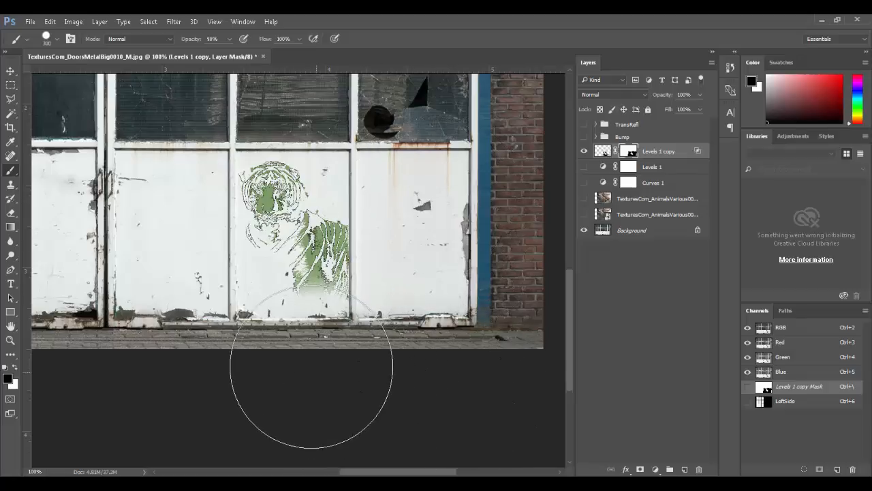
key(bracketleft)
key(bracketleft)
key(bracketleft)
key(bracketleft)
key(bracketleft)
key(bracketleft)
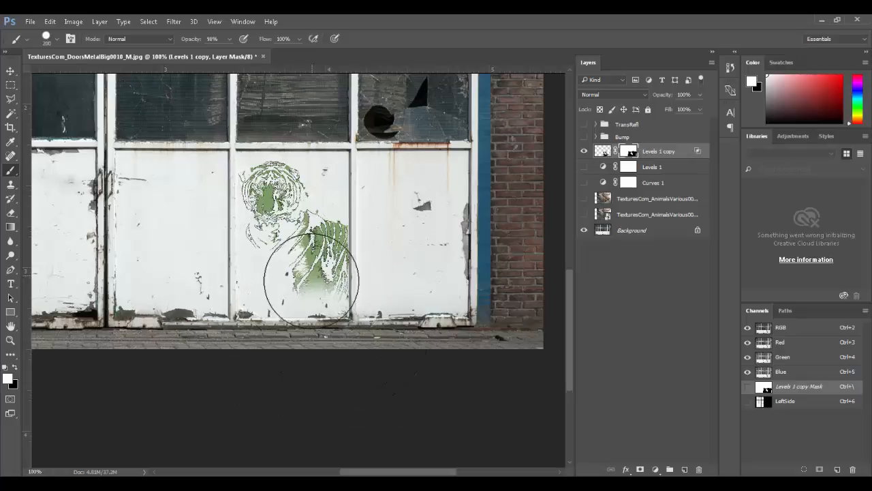
drag(318, 284, 328, 288)
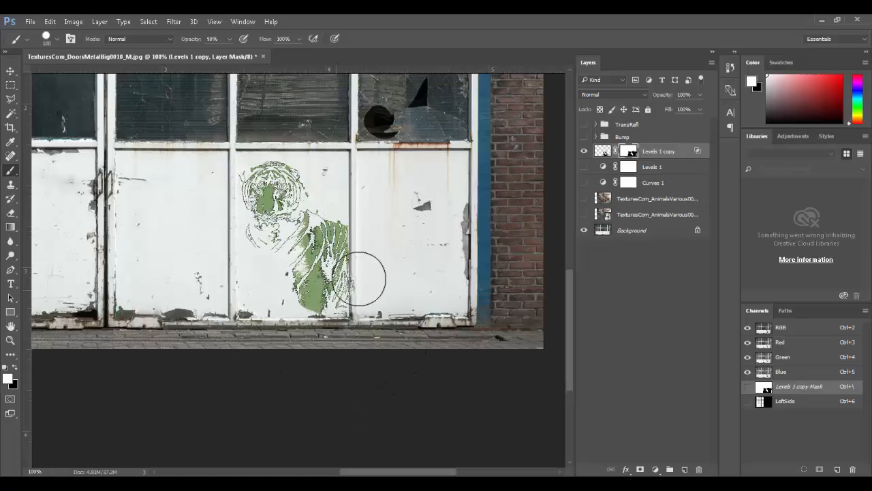
key(x)
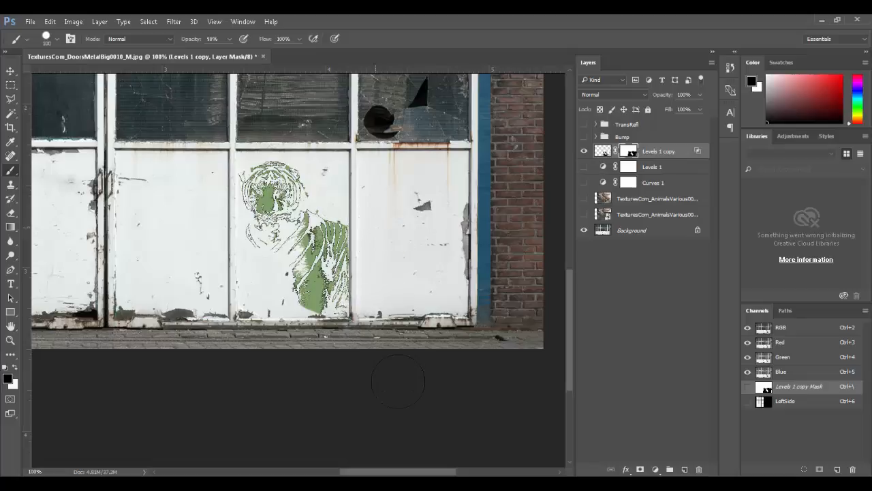
key(x)
mouse_move(285, 181)
mouse_down()
mouse_move(267, 170)
mouse_move(263, 185)
mouse_up()
ctrl+drag(332, 328, 332, 329)
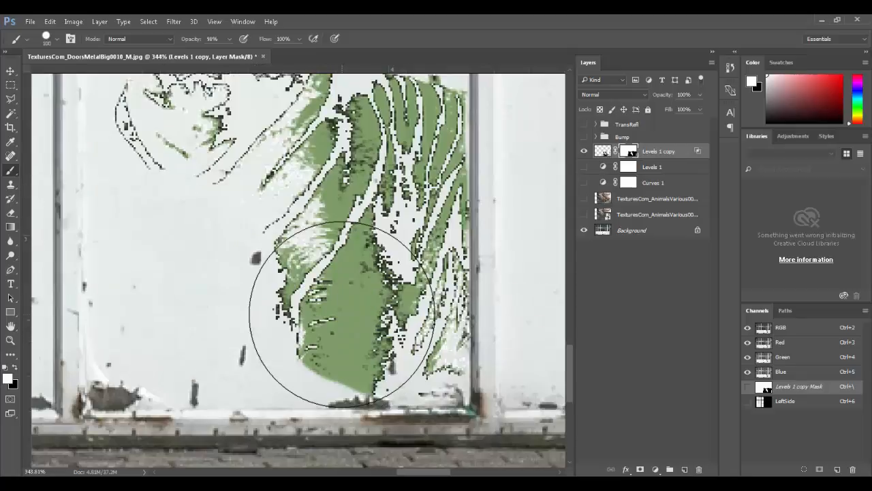
key(ctrl+1)
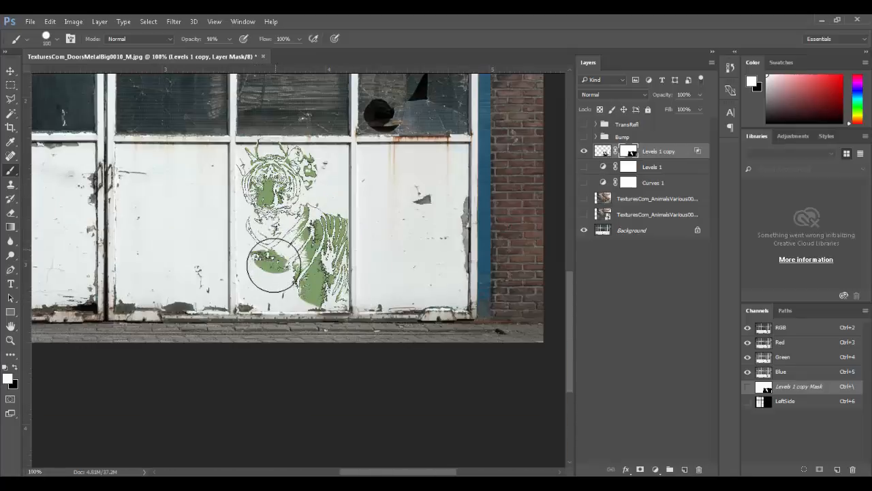
drag(270, 278, 335, 295)
key(x)
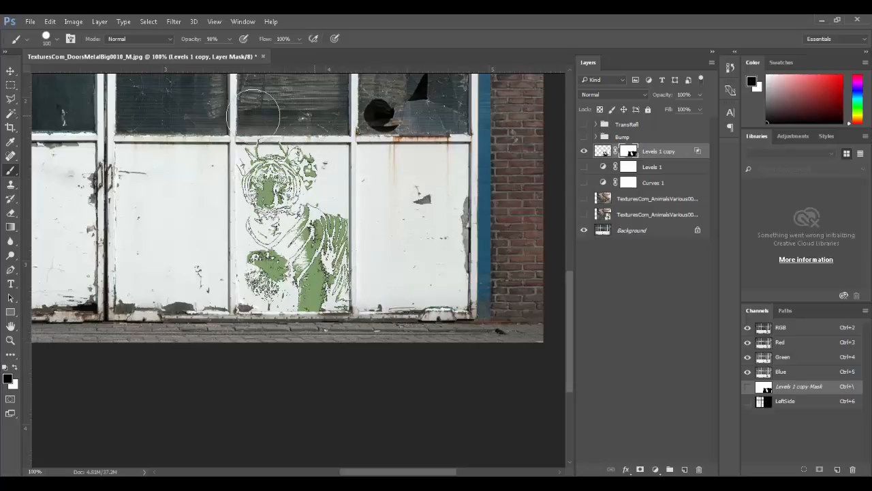
key(ctrl+minus)
key(ctrl+minus)
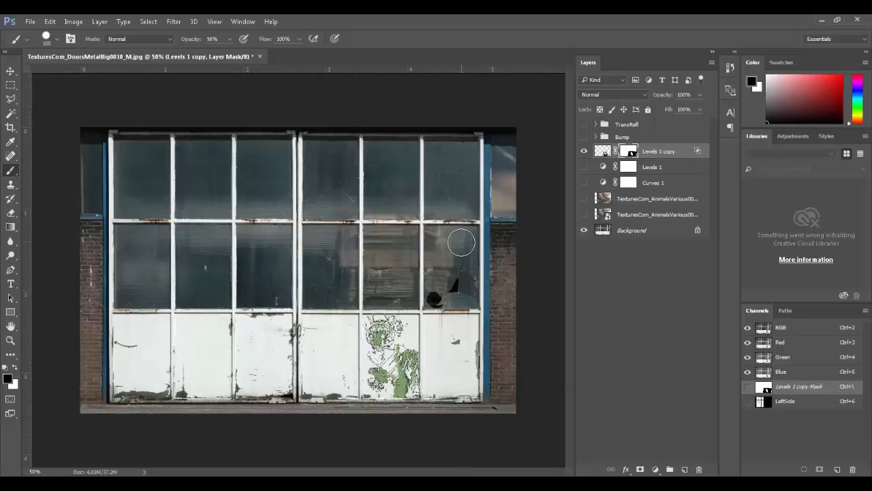
Step: Save a Targa copy named Window_Color.tga without alpha channels
key(ctrl+shift+s)
click(353, 277)
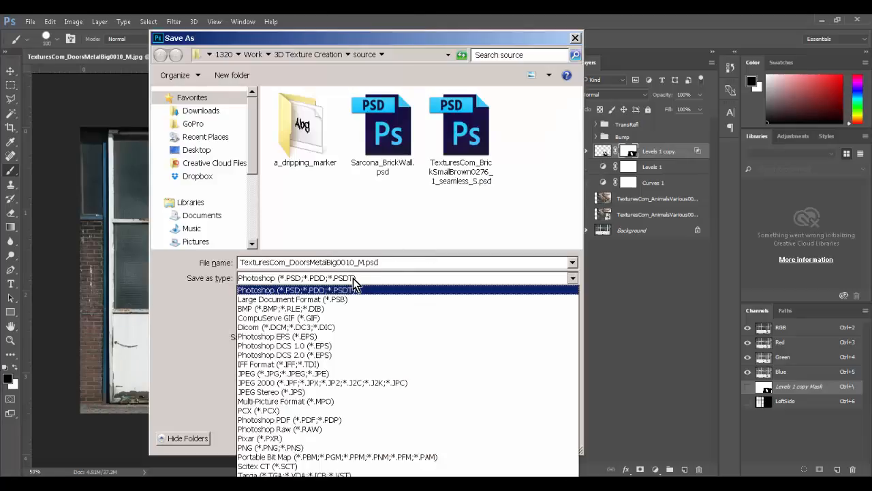
click(326, 473)
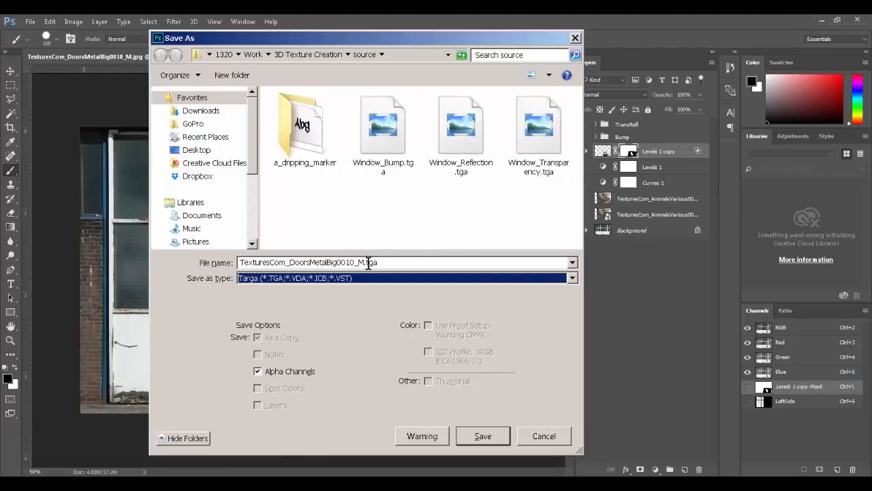
click(289, 372)
click(297, 263)
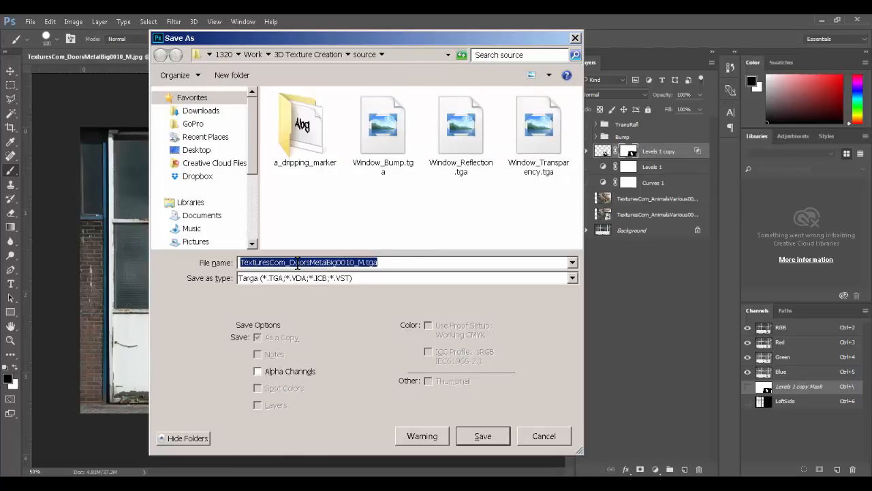
text(Window_Color)
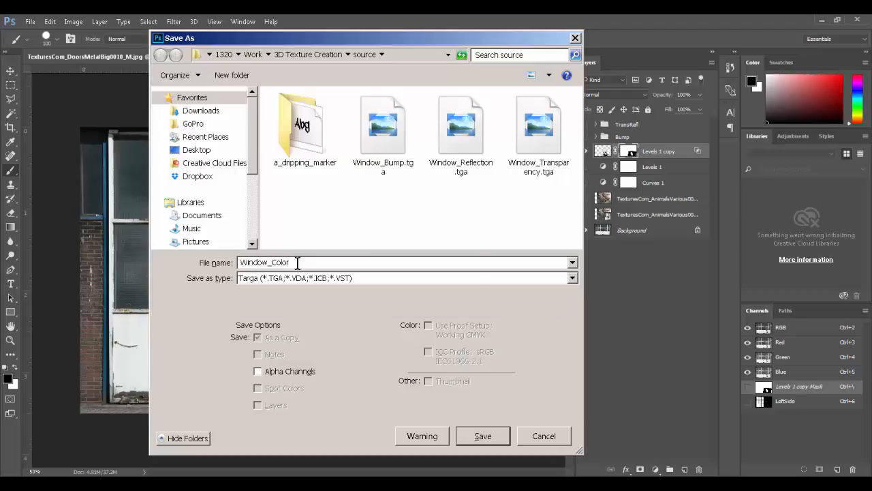
key(Return)
key(Return)
Step: Save the layered document as Sarcona_Window.psd
key(ctrl+shift+s)
text(Window)
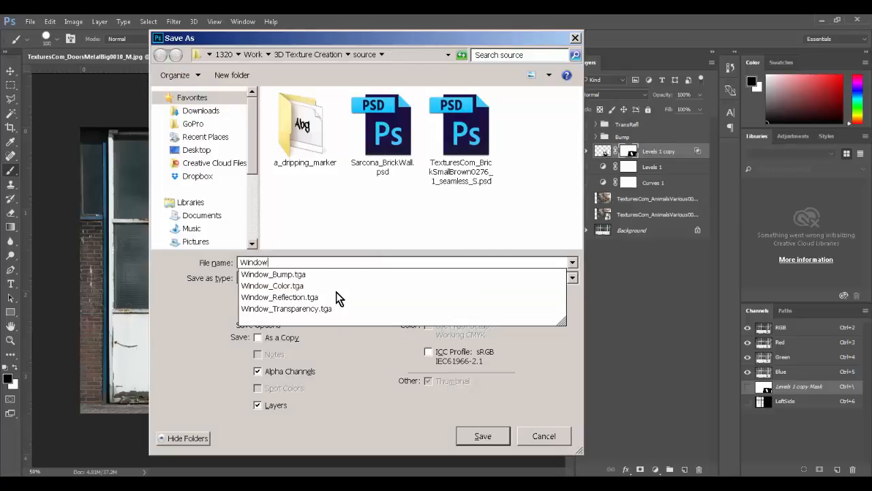
key(ctrl+a)
text(Sarco)
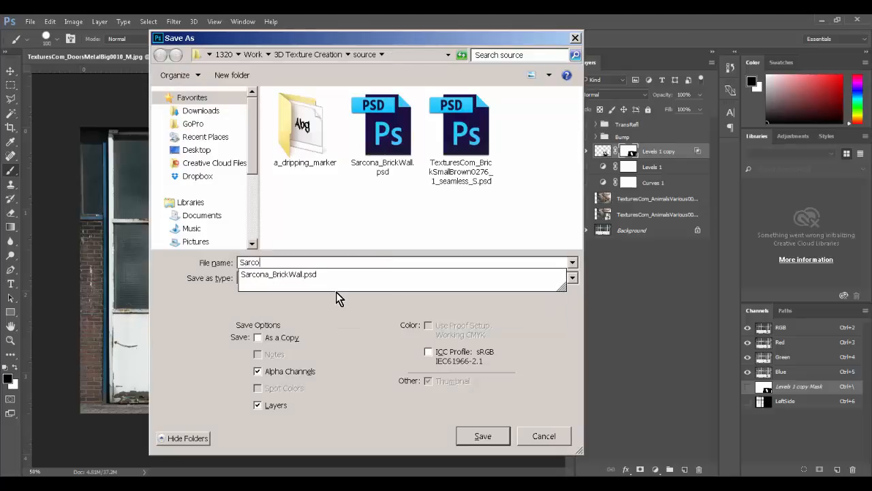
text(na_Windows)
key(BackSpace)
key(Return)
key(Return)
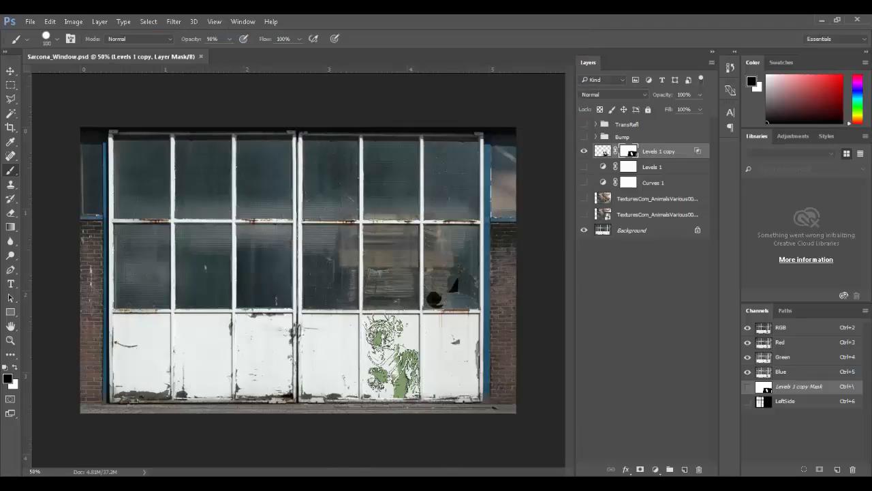
Step: In Maya, close the Render View and tumble around the textured window model before returning to Photoshop
mouse_move(253, 483)
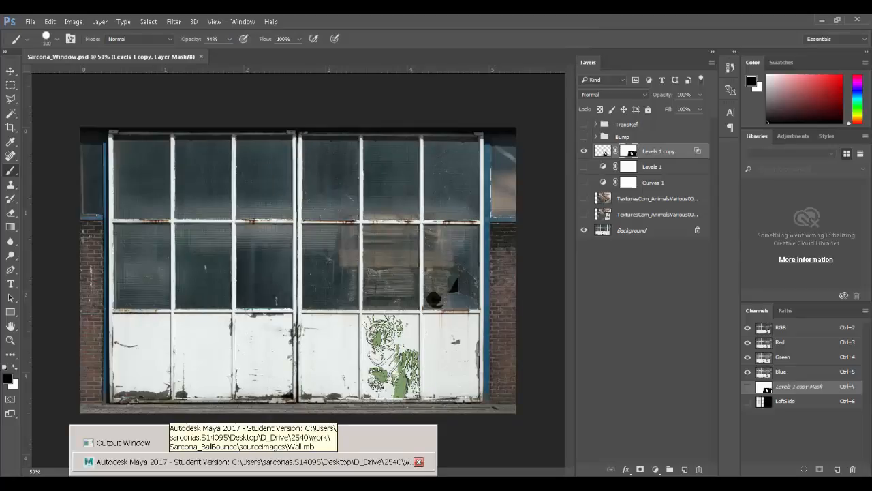
click(253, 462)
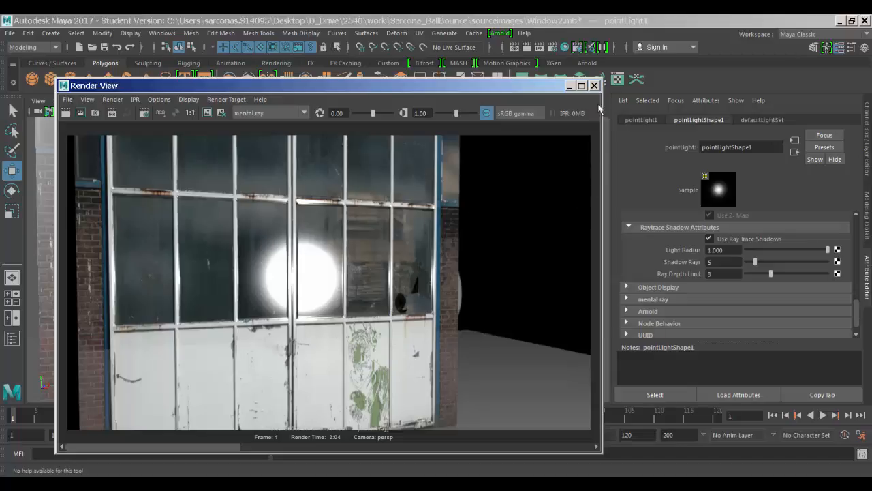
click(596, 86)
alt+right_drag(368, 247, 119, 266)
alt+drag(141, 278, 335, 296)
alt+right_drag(335, 296, 535, 270)
mouse_move(448, 257)
alt+mouse_down()
mouse_move(438, 248)
mouse_move(433, 309)
mouse_move(447, 271)
alt+mouse_up()
click(486, 239)
alt+drag(347, 261, 472, 249)
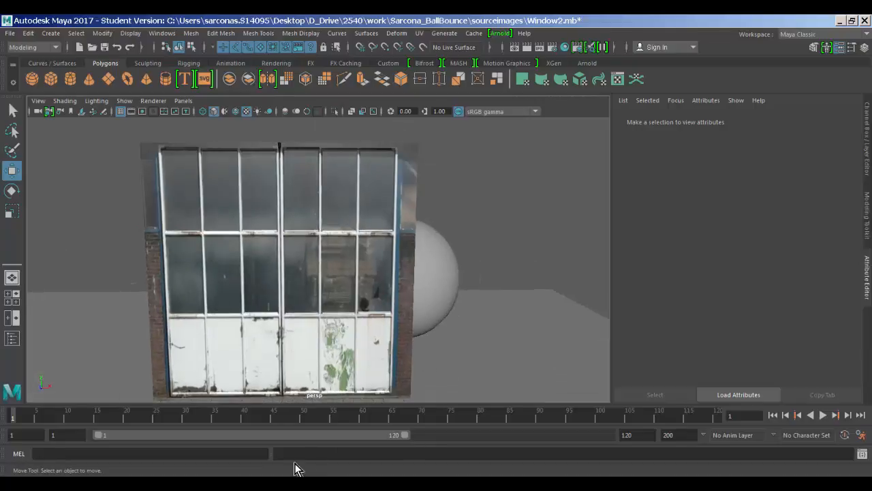
click(293, 483)
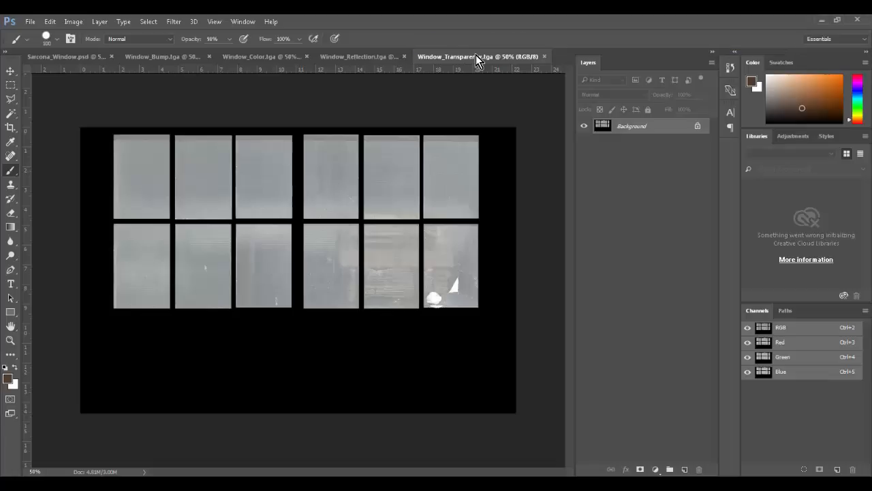
Step: Close the Window_Transparency, Window_Reflection, Window_Color and Window_Bump TGA documents
key(ctrl+w)
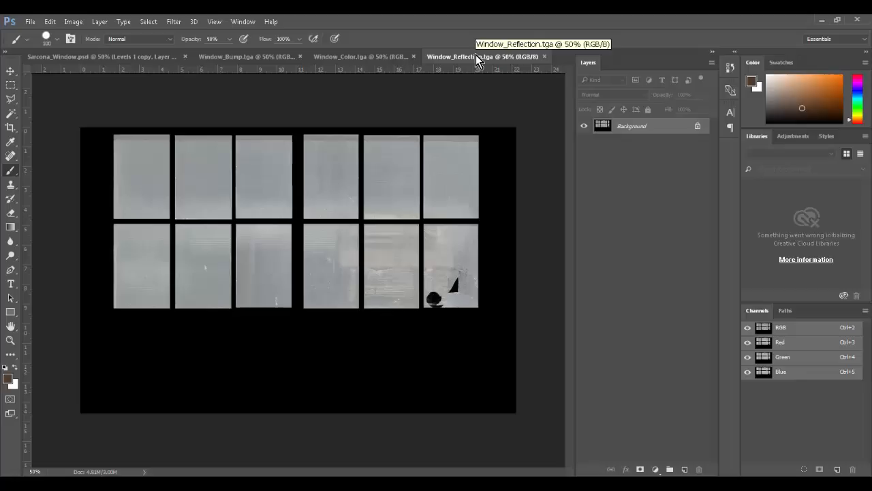
key(ctrl+w)
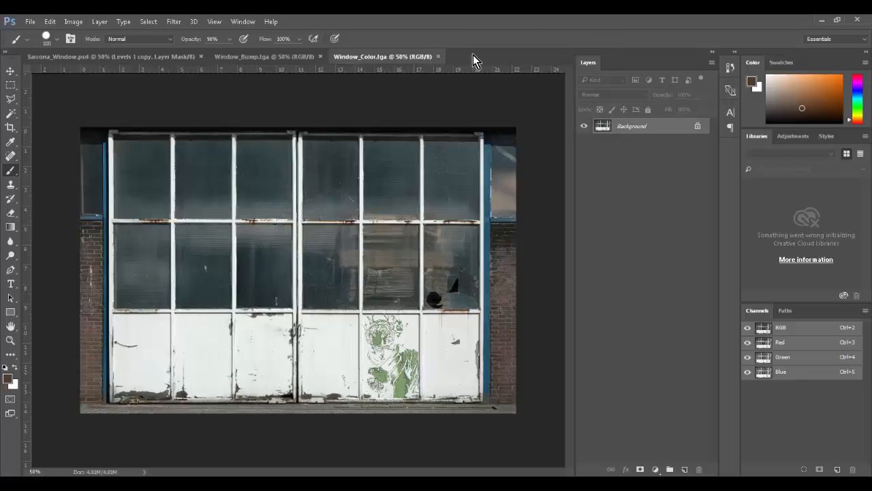
key(ctrl+w)
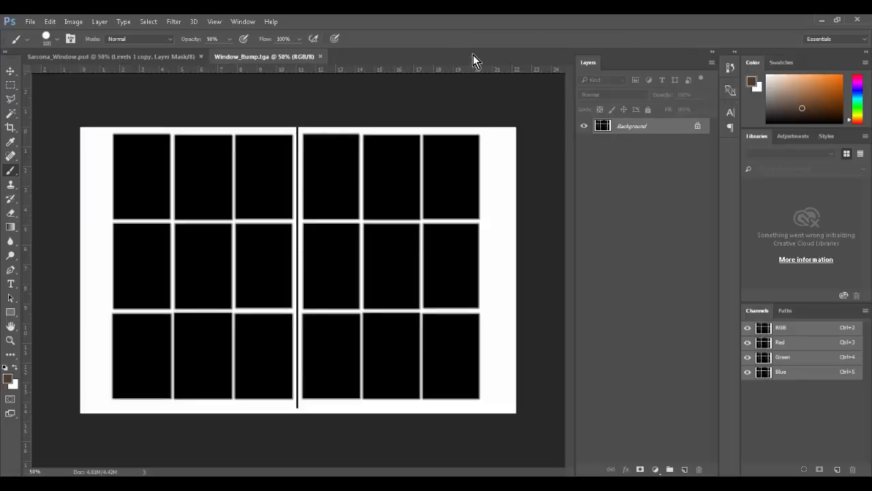
key(ctrl+w)
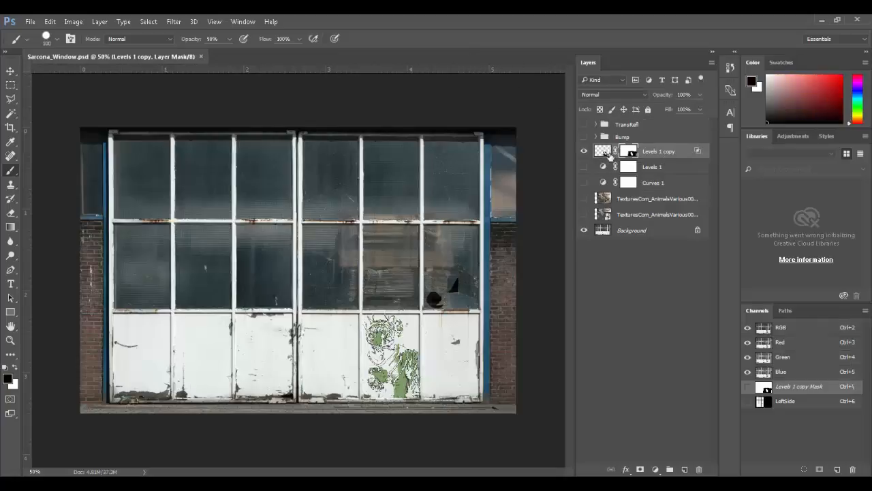
Step: Rename the Levels 1 copy layer to Tiger
click(584, 154)
click(584, 154)
double_click(658, 150)
double_click(658, 150)
text(Ti)
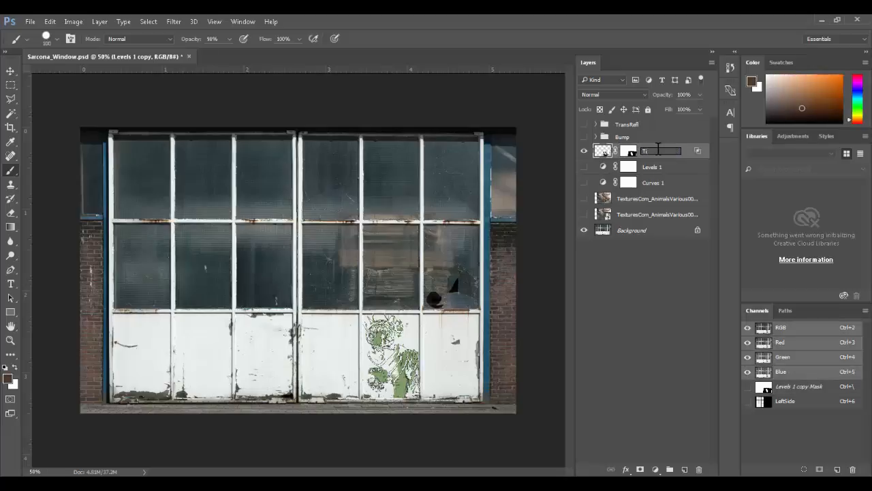
text(ger)
key(Return)
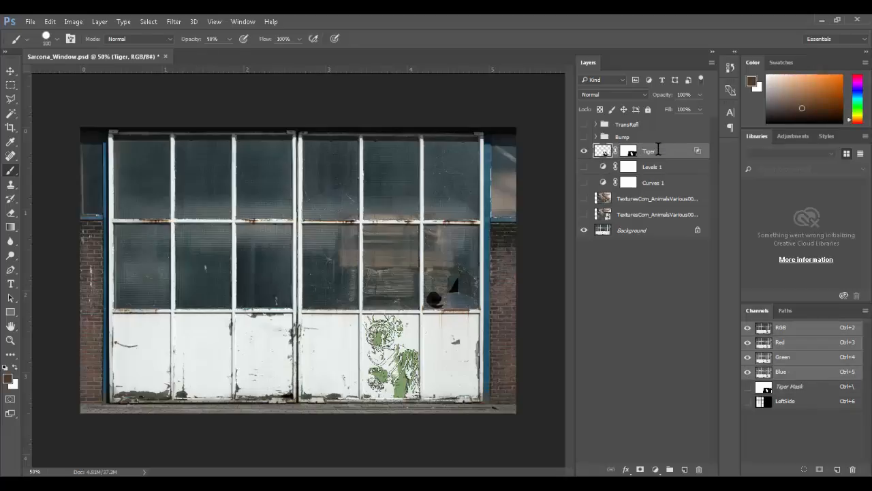
Step: Delete the four unused layers below Tiger and save Sarcona_Window.psd
click(652, 167)
shift+click(668, 214)
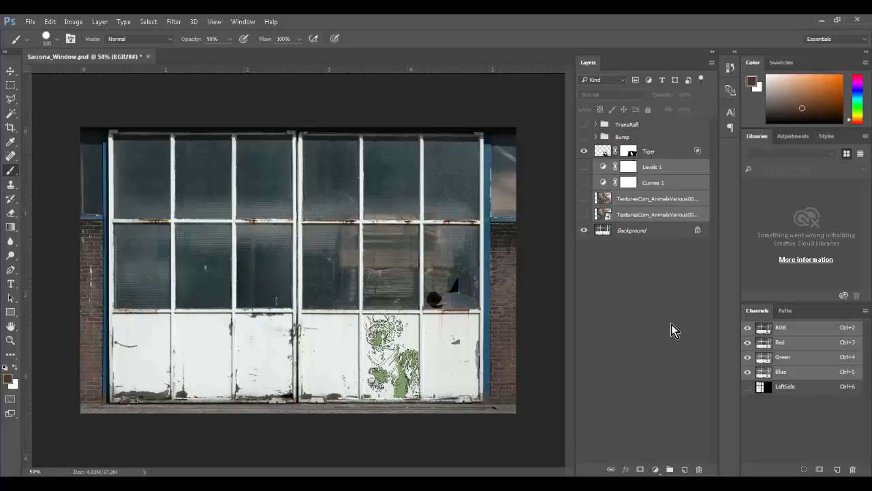
click(696, 469)
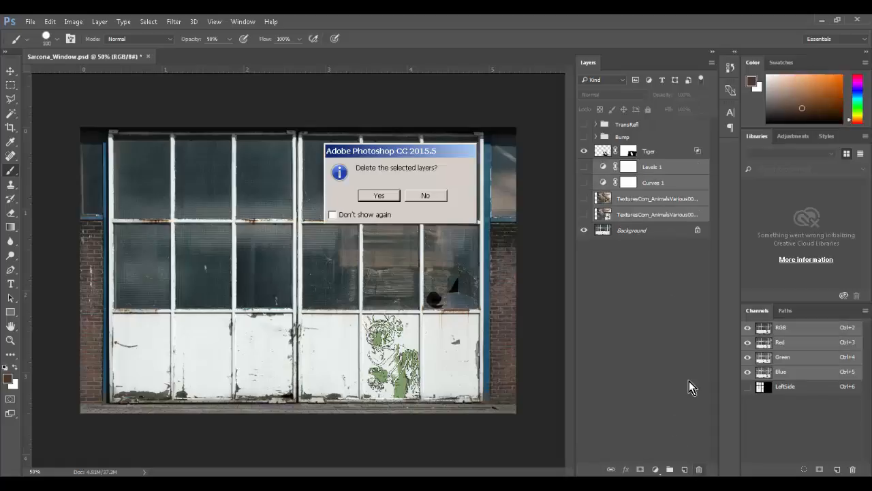
key(Return)
click(648, 224)
key(ctrl+s)
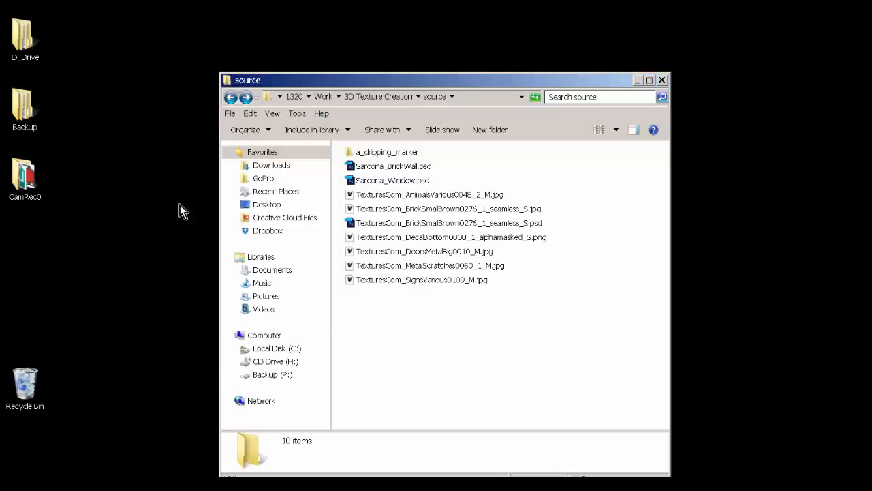
Step: Open the Sarcona_BallBounce sourceimages folder in a second window and show it as a detailed list
key(super)
key(super)
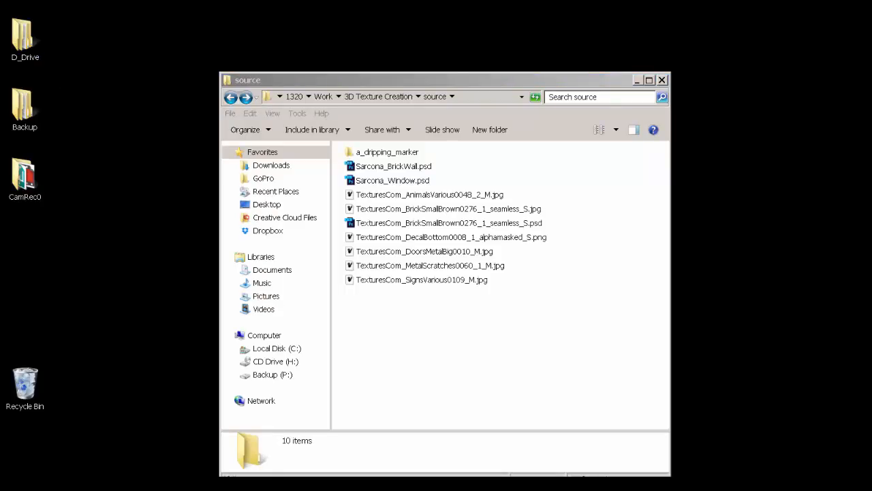
drag(0, 56, 708, 28)
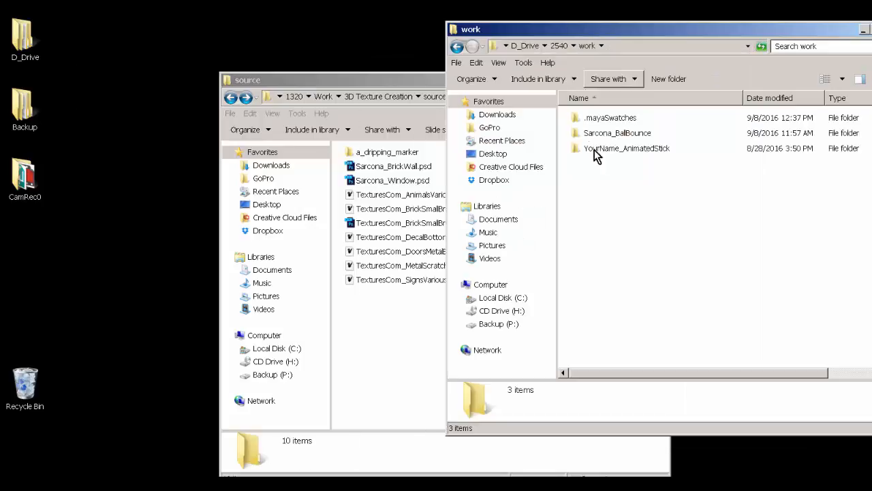
double_click(608, 135)
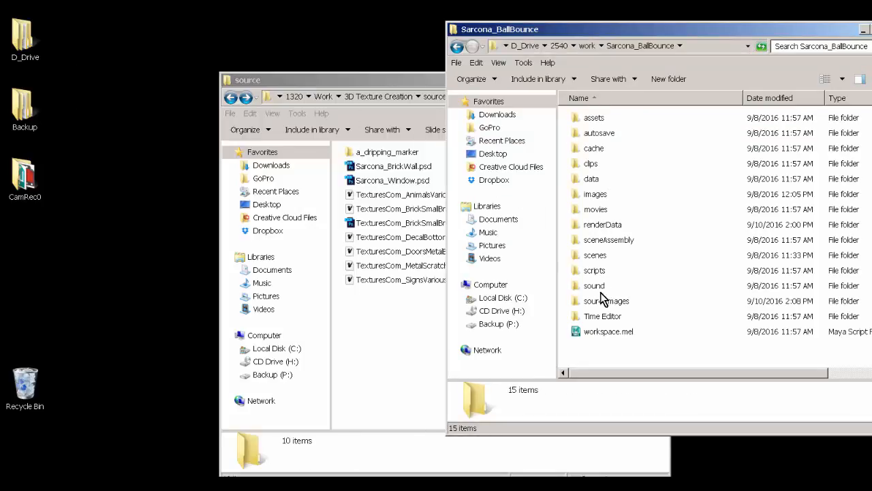
double_click(602, 303)
click(843, 79)
click(804, 161)
Step: Sort sourceimages newest first and select the four Window and two Brick TGA maps
click(640, 148)
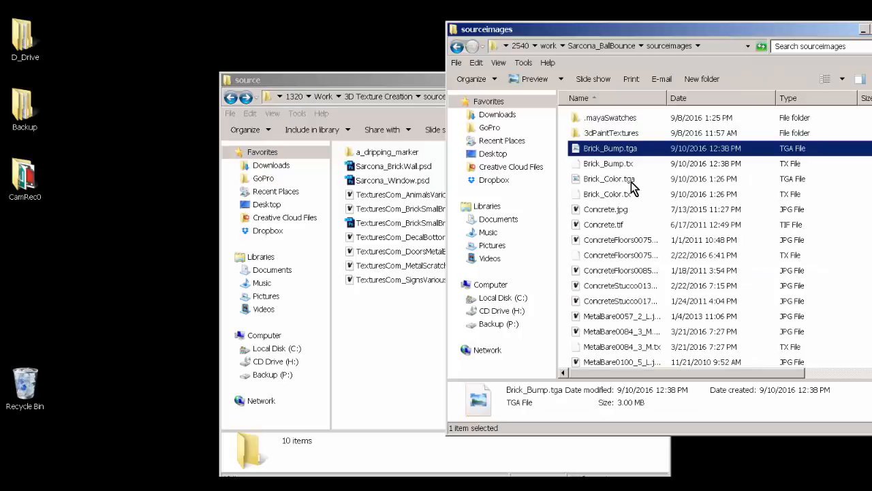
ctrl+click(632, 180)
click(713, 99)
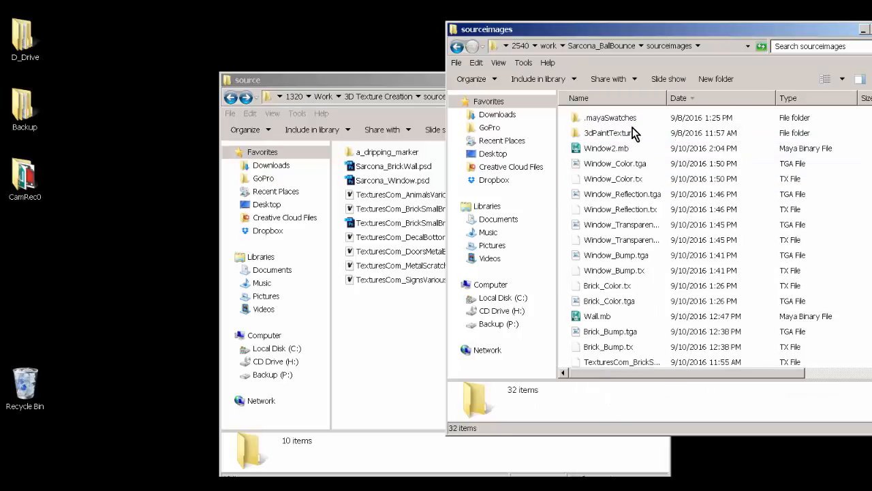
click(621, 148)
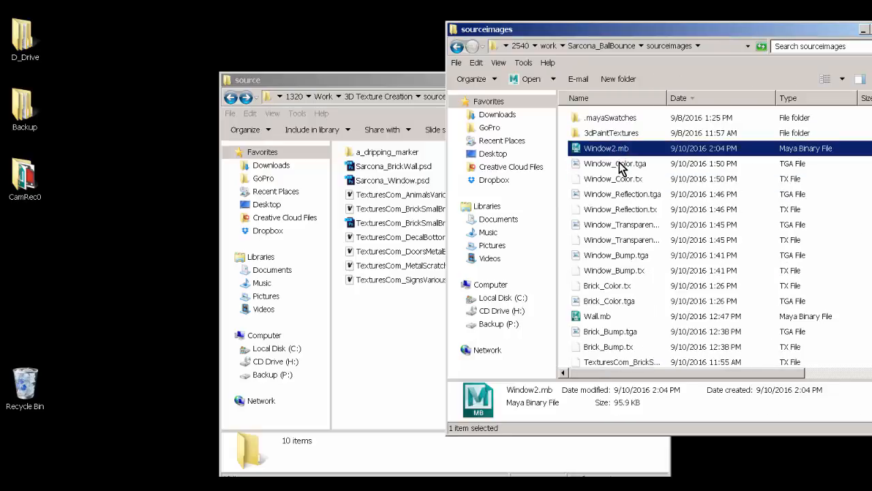
click(619, 164)
ctrl+click(628, 194)
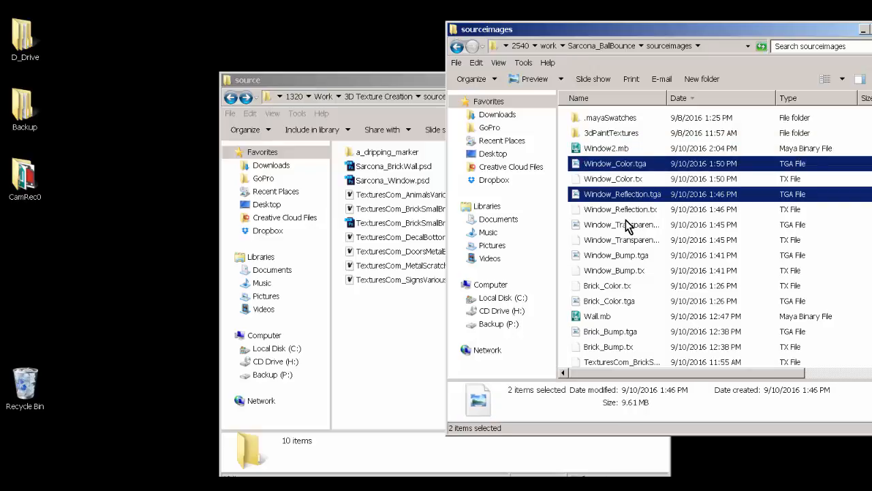
ctrl+click(628, 224)
ctrl+click(625, 255)
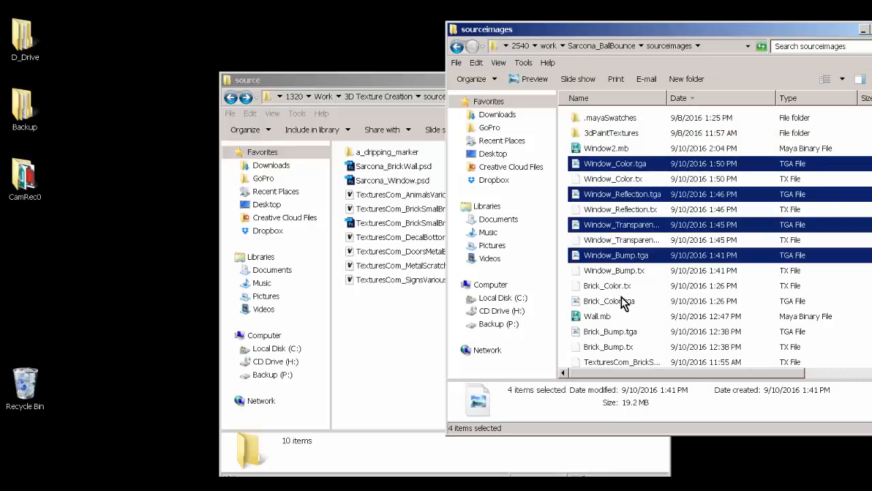
ctrl+click(622, 300)
ctrl+click(622, 332)
scroll(625, 278, down, 1)
scroll(626, 273, up, 1)
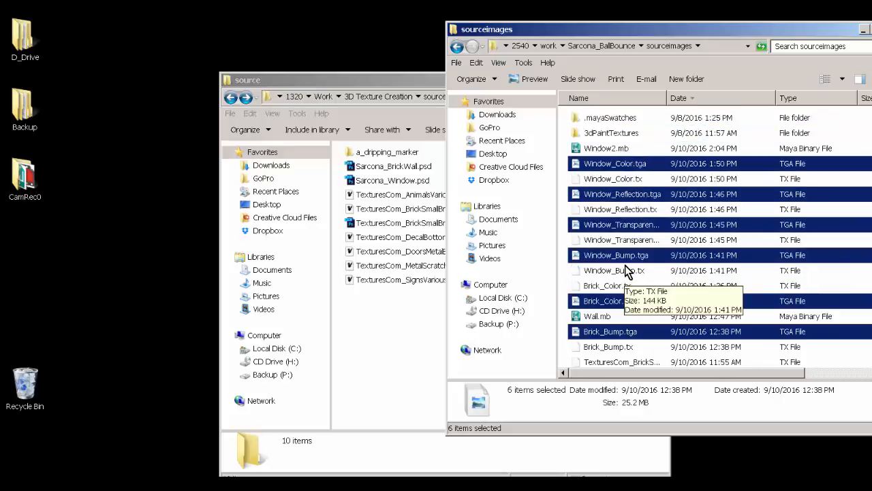
Step: Paste the six maps into the source folder, retrying Brick_Color.tga, which Maya has in use
click(391, 298)
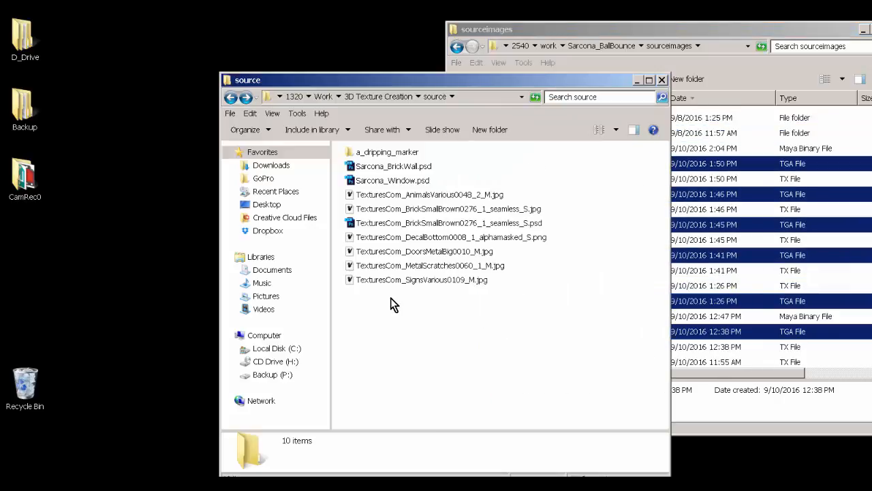
key(ctrl+v)
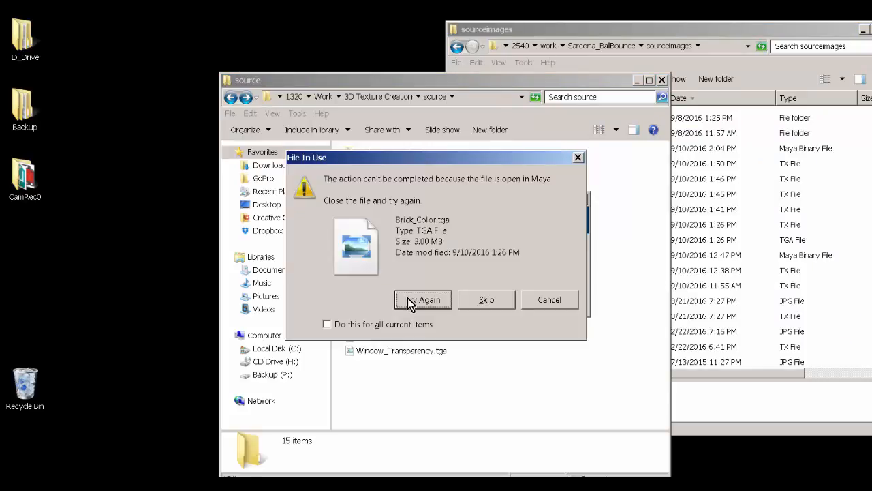
click(411, 302)
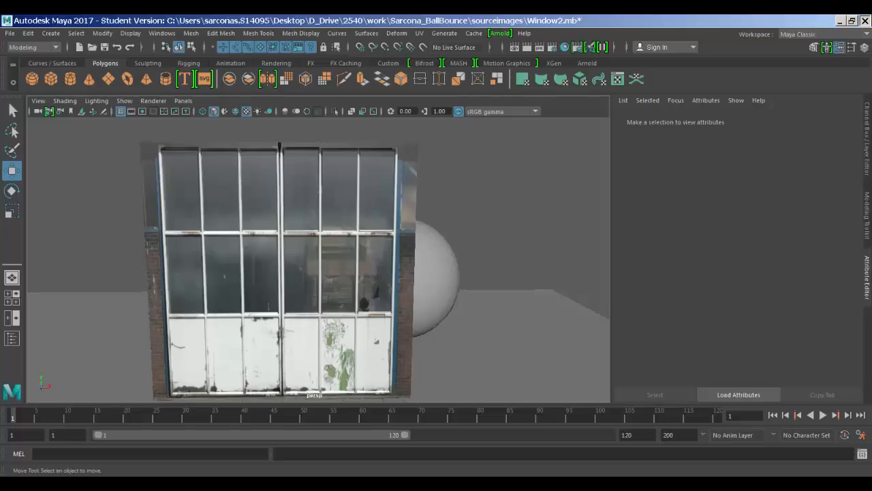
Step: Save the changes to Window2.mb in Maya, accepting the student version warning
key(ctrl+n)
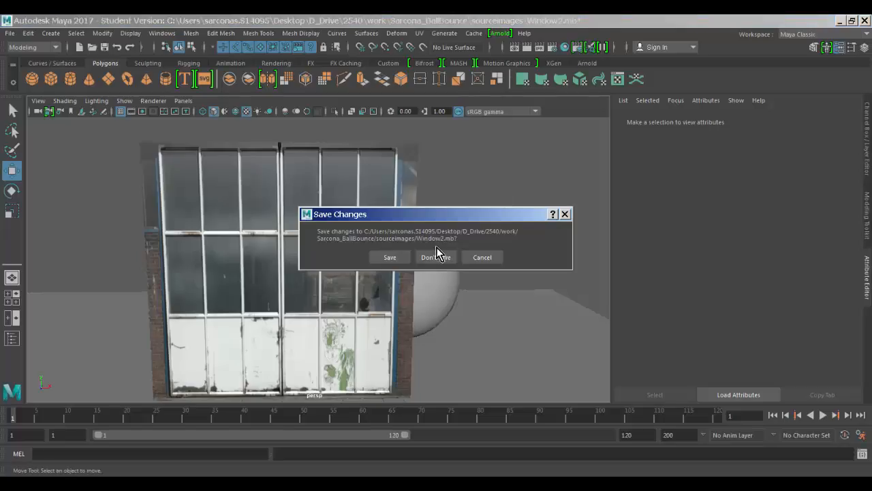
click(390, 256)
click(401, 259)
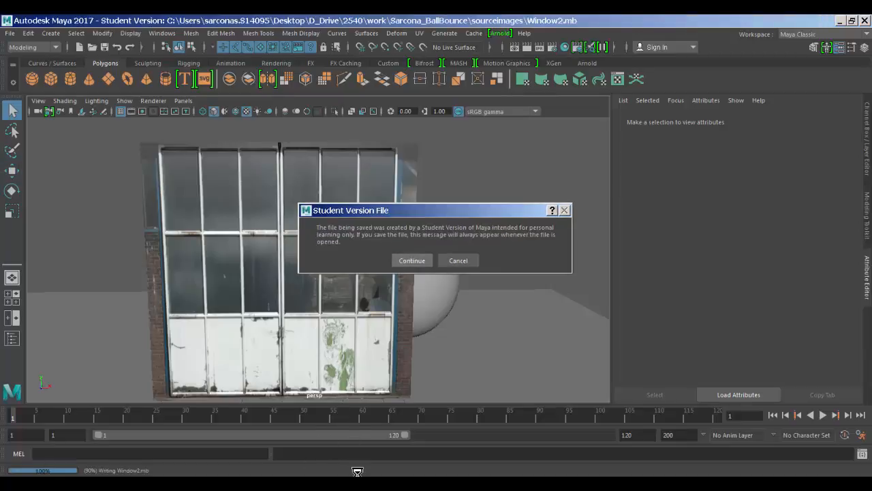
mouse_move(164, 484)
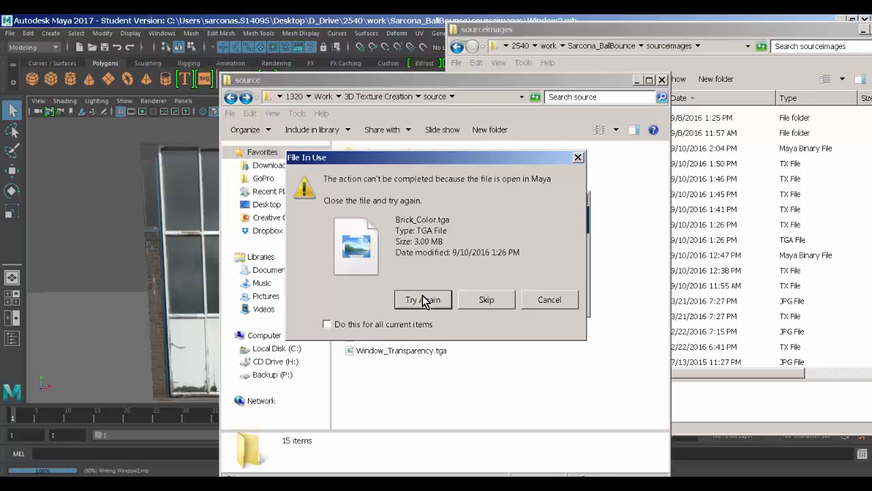
Step: Finish moving Brick_Color.tga into source, then select its six TGA maps and two PSDs
click(424, 299)
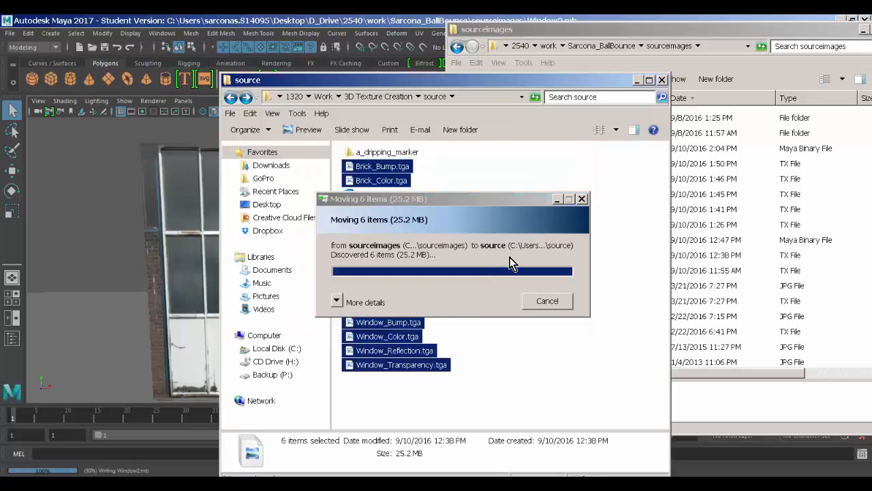
click(462, 175)
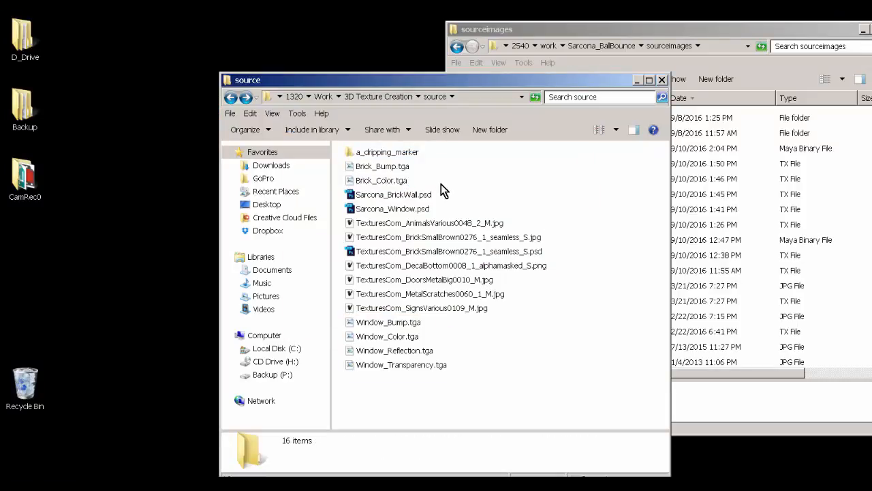
drag(428, 166, 400, 194)
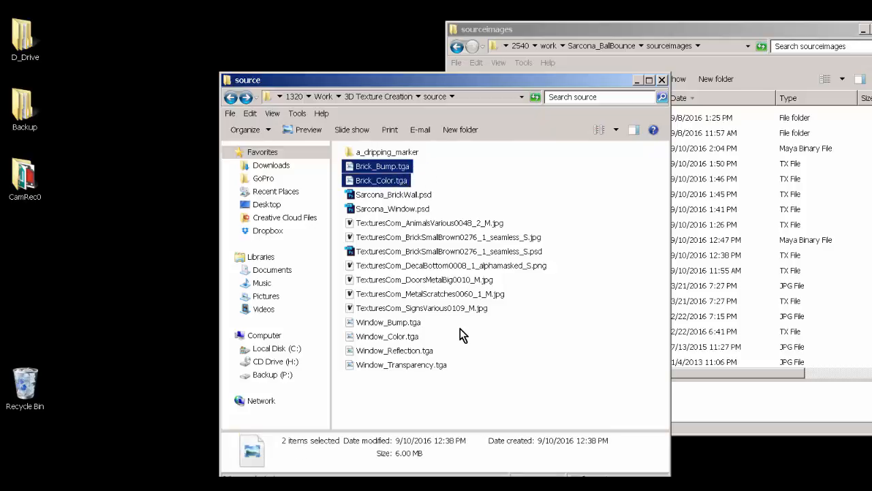
ctrl+drag(458, 323, 392, 381)
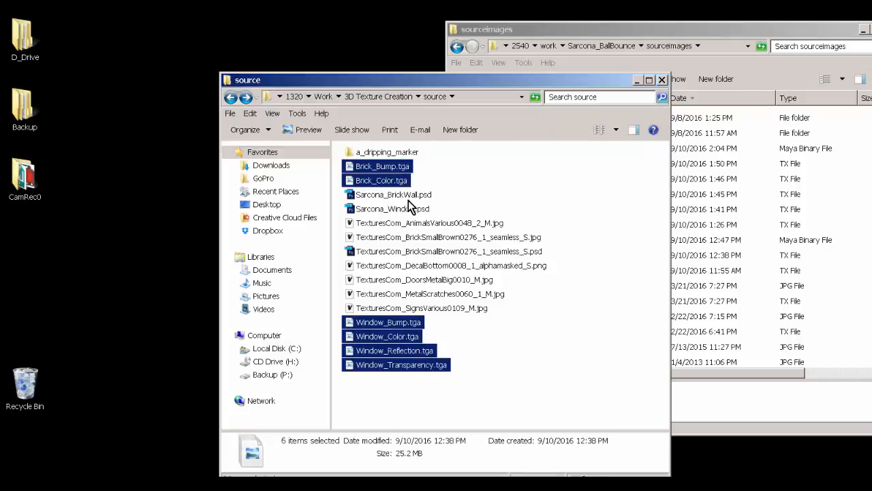
ctrl+click(408, 196)
ctrl+click(408, 209)
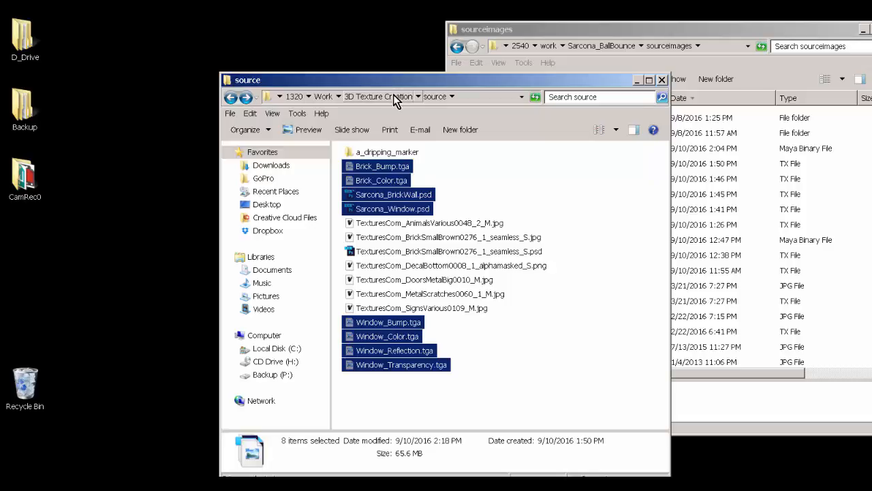
Step: Move the eight files up into 3D Texture Creation, replacing the existing copies
click(397, 96)
key(ctrl+v)
click(413, 185)
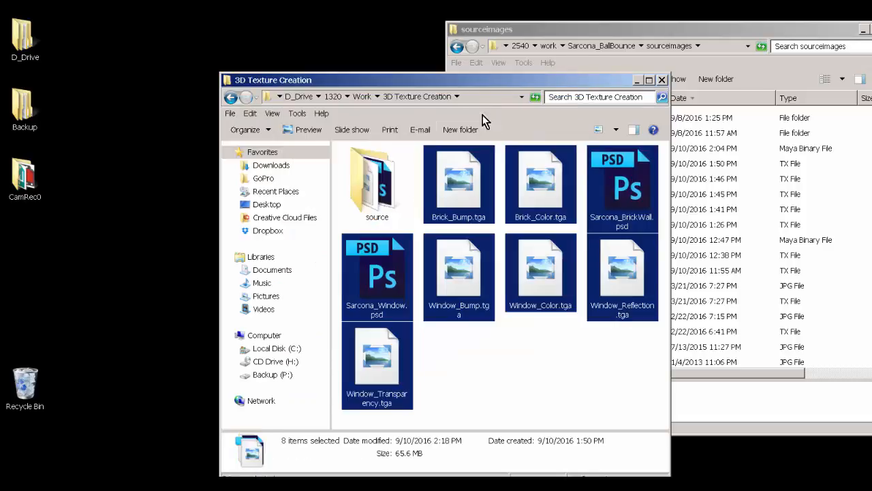
Step: Reselect both PSDs and all six TGA maps in 3D Texture Creation for copying
drag(470, 87, 371, 62)
click(378, 351)
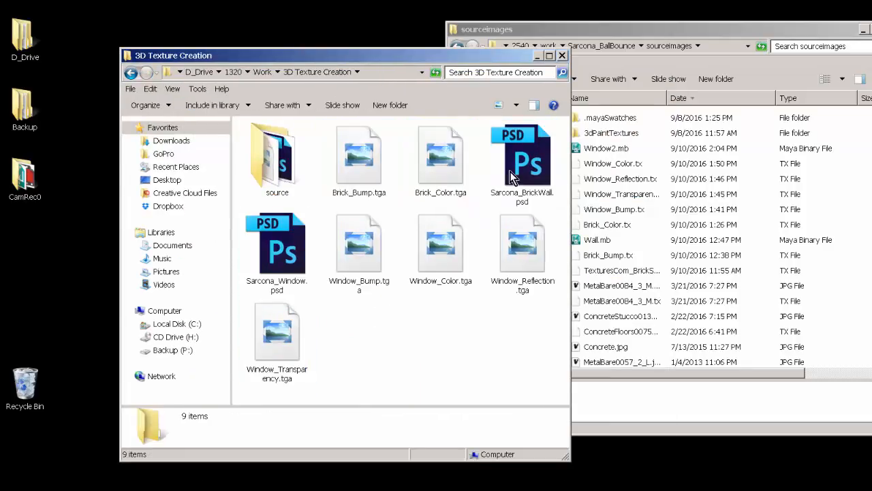
click(516, 176)
click(366, 163)
click(429, 154)
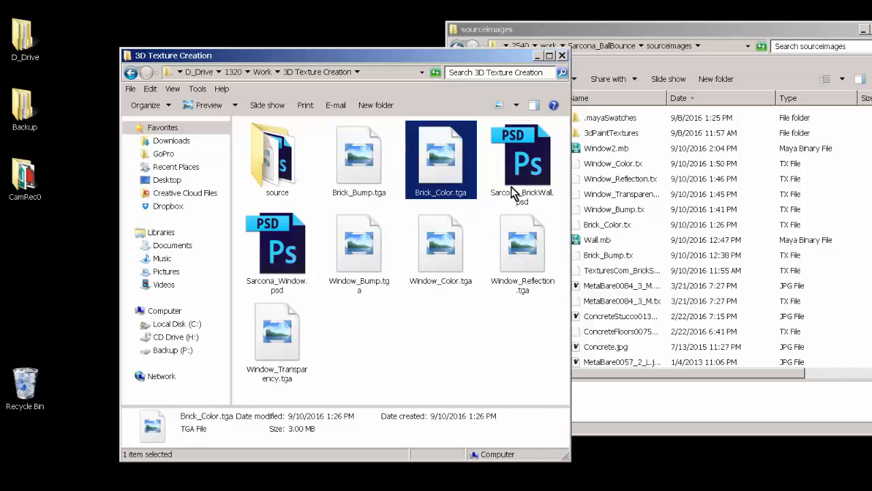
click(285, 253)
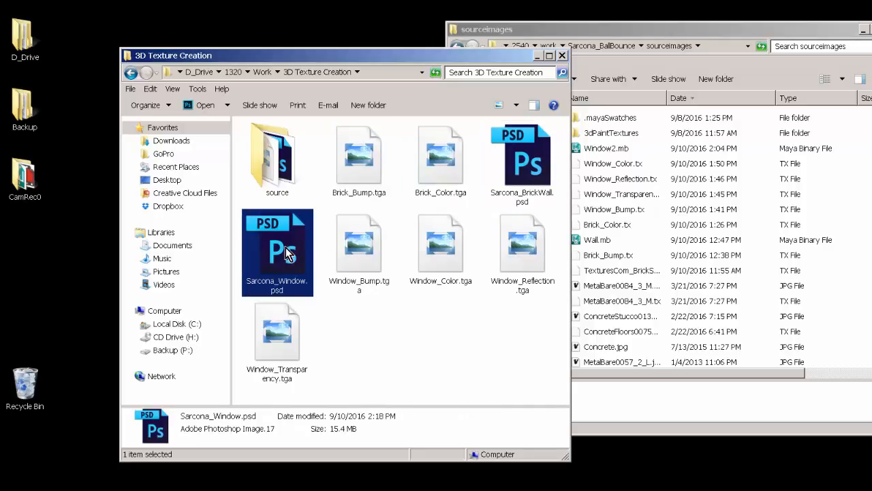
click(368, 252)
click(441, 245)
click(518, 259)
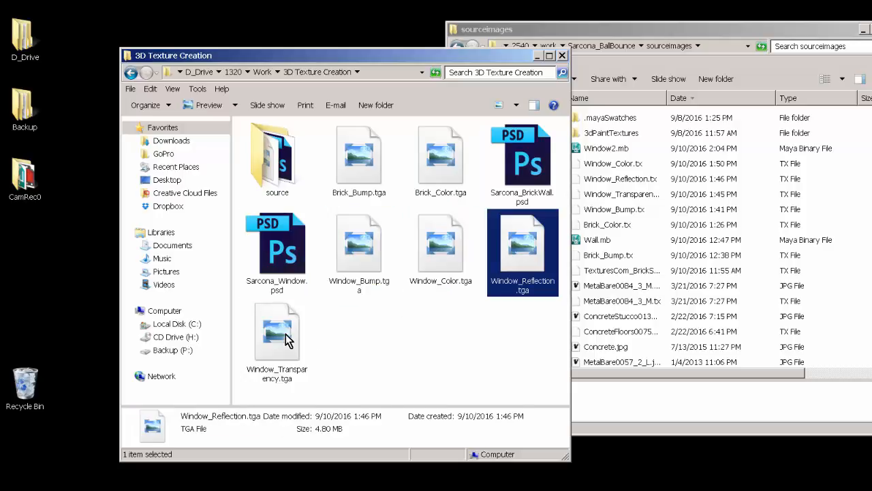
click(294, 334)
drag(562, 368, 330, 170)
ctrl+drag(279, 396, 276, 226)
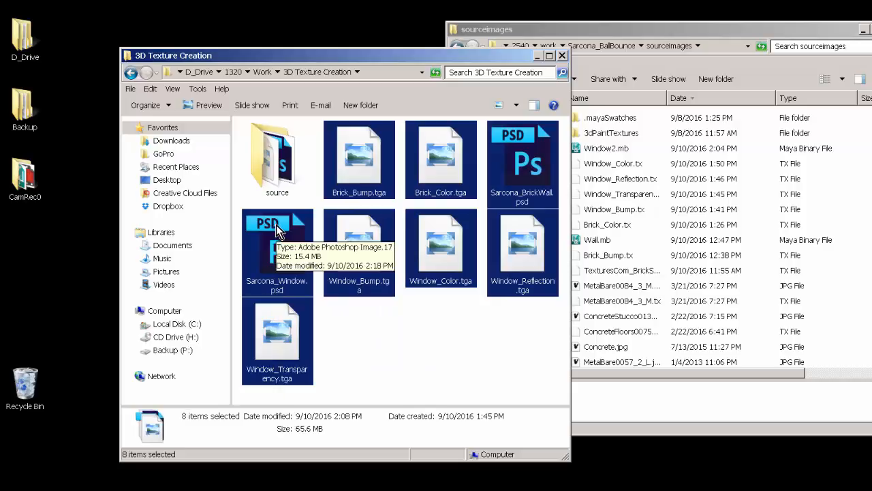
click(169, 206)
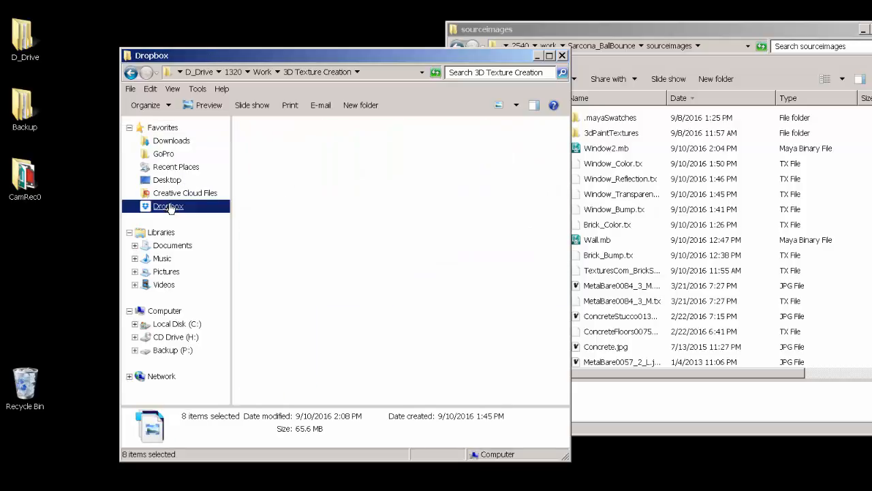
Step: Paste the eight texture files into DropboxTurnin > Dropbox > student folder > 3D Texture Creation
click(164, 128)
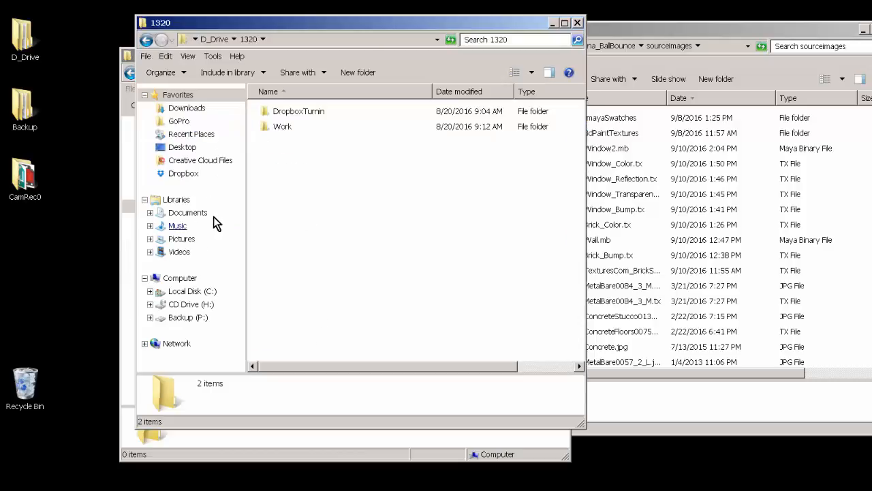
double_click(302, 116)
double_click(300, 116)
double_click(297, 116)
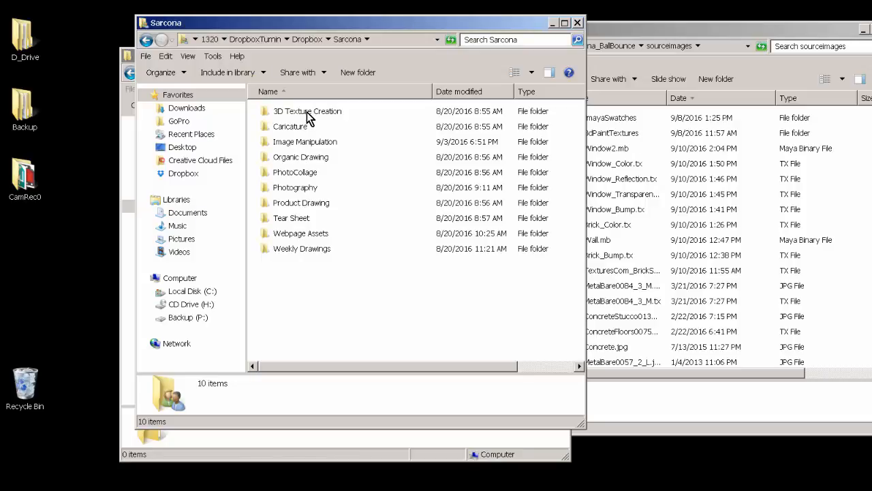
double_click(307, 113)
right_click(303, 156)
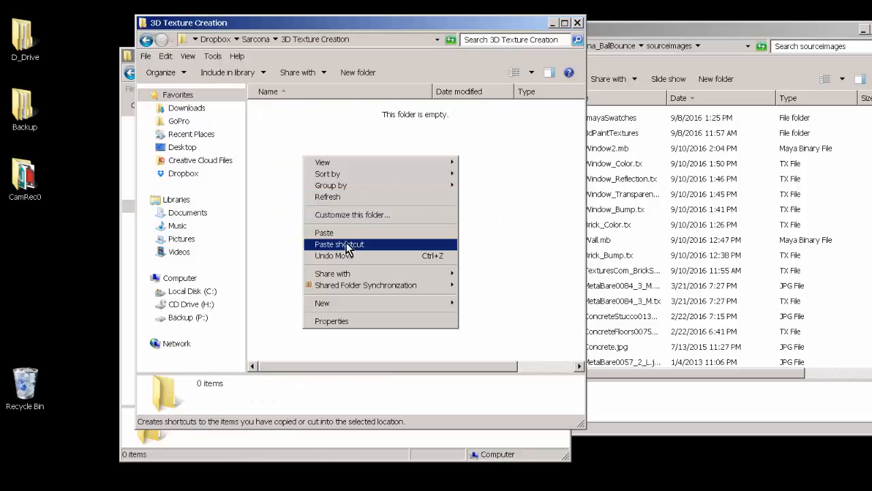
click(346, 233)
drag(352, 269, 342, 120)
click(372, 303)
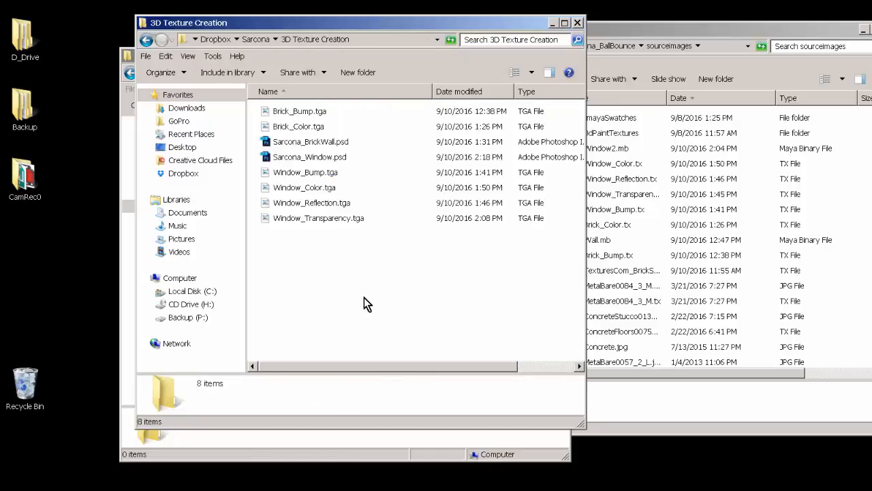